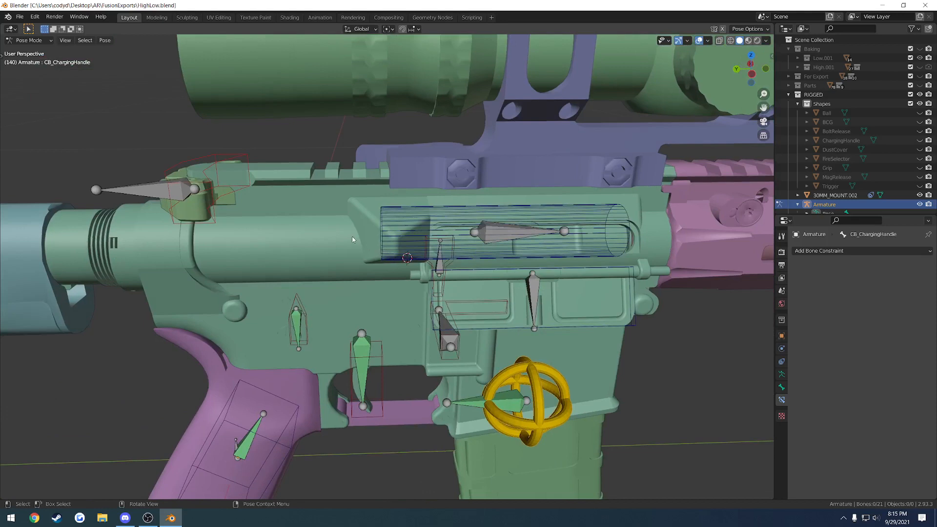
Step: Examine the bolt carrier and magazine control bones in the rig and show the armature's bone group settings
{"action": "scroll", "coordinate": [371, 206], "scroll_direction": "down", "scroll_amount": 2}
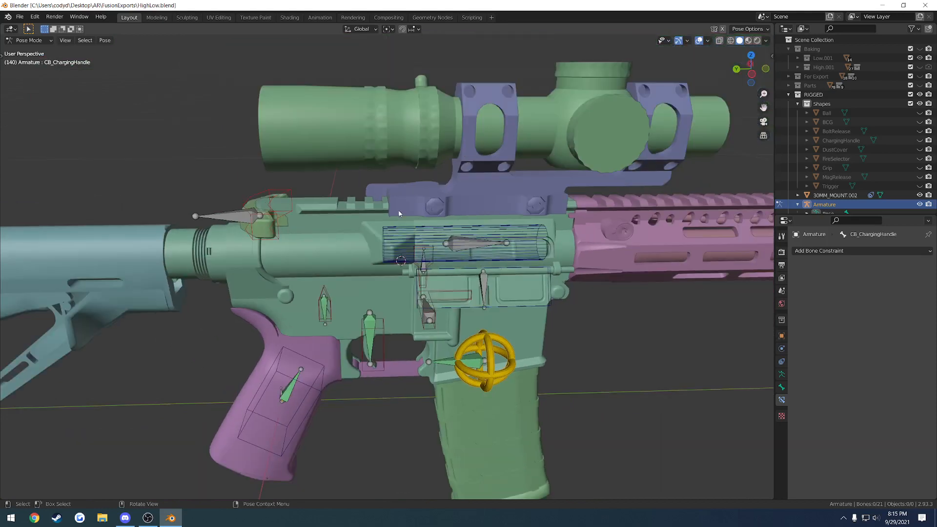
{"action": "left_click", "coordinate": [408, 241]}
{"action": "mouse_move", "coordinate": [408, 241]}
{"action": "middle_mouse_down"}
{"action": "mouse_move", "coordinate": [428, 234]}
{"action": "mouse_move", "coordinate": [398, 237]}
{"action": "middle_mouse_up"}
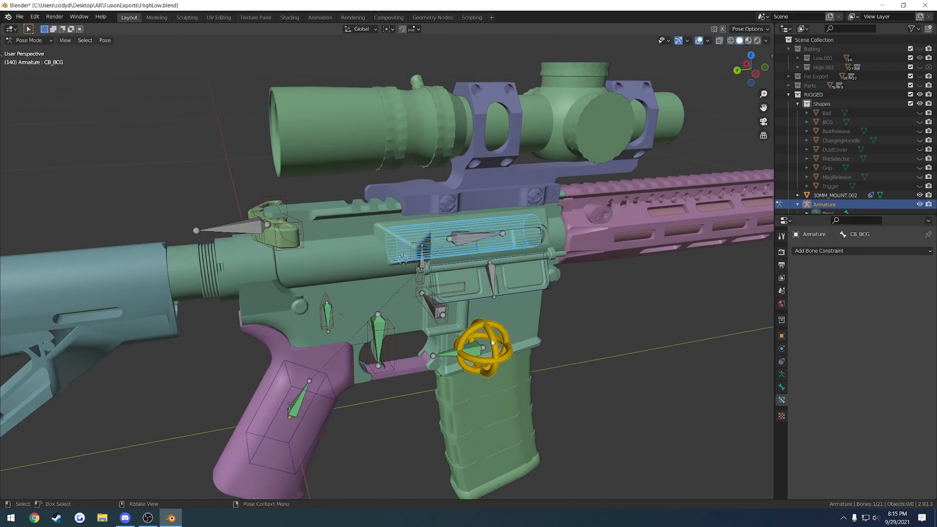
{"action": "left_click", "coordinate": [492, 343]}
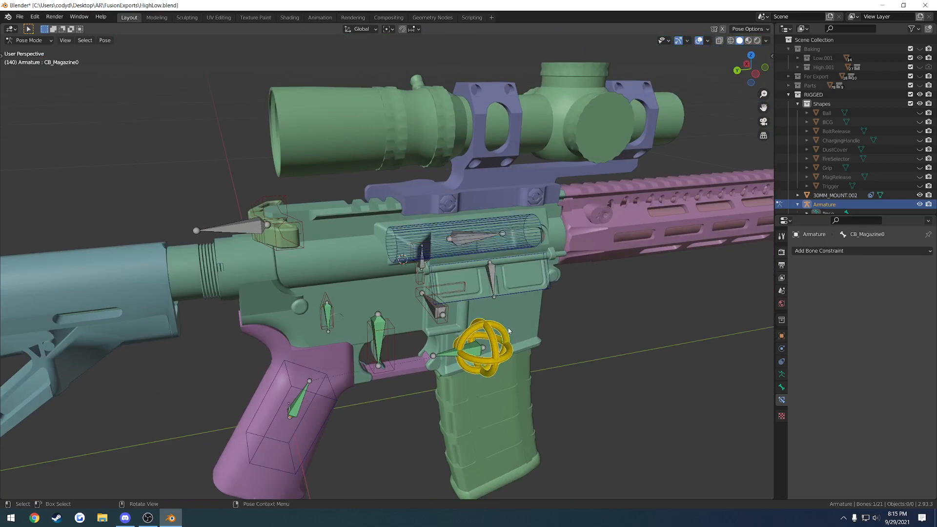
{"action": "middle_click_drag", "start_coordinate": [482, 315], "coordinate": [440, 309]}
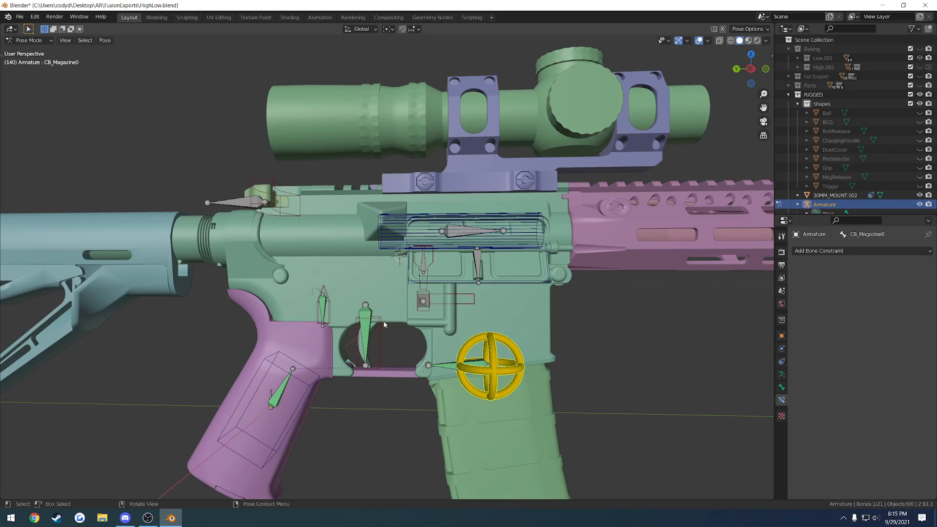
{"action": "middle_click_drag", "start_coordinate": [385, 324], "coordinate": [399, 325]}
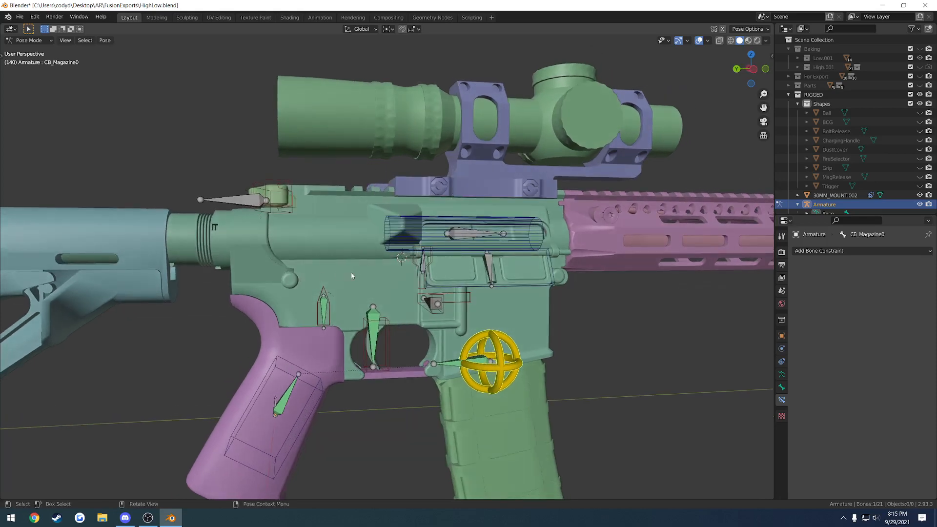
{"action": "left_click", "coordinate": [781, 373]}
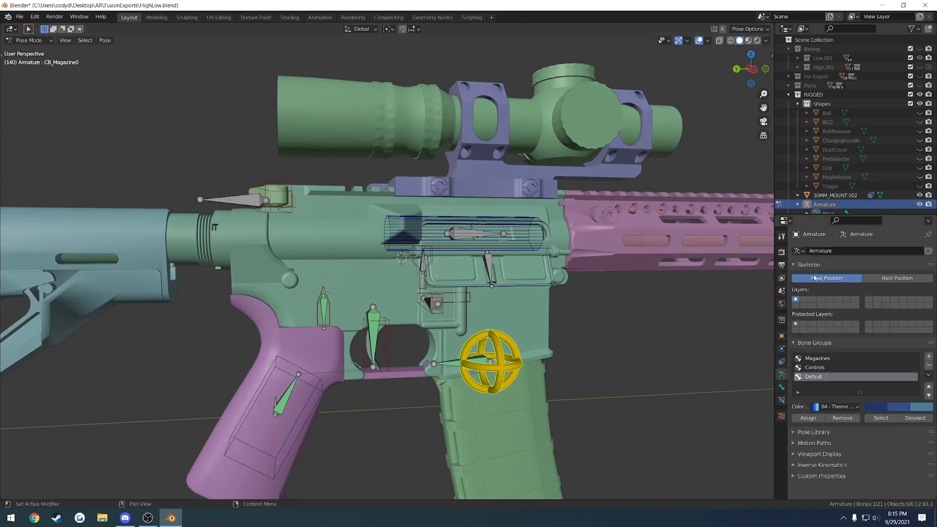
Step: Try moving the B_Trigger bone and rotating the CB_Trigger control bone
{"action": "middle_click_drag", "start_coordinate": [400, 334], "coordinate": [367, 321]}
{"action": "left_click", "coordinate": [402, 321]}
{"action": "key", "text": "g"}
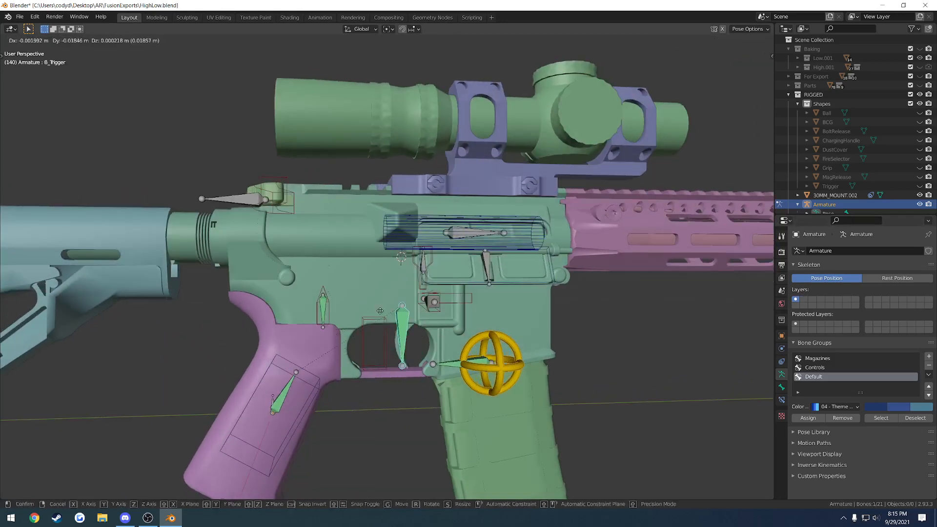
{"action": "right_click", "coordinate": [377, 355]}
{"action": "left_click", "coordinate": [371, 357]}
{"action": "key", "text": "r"}
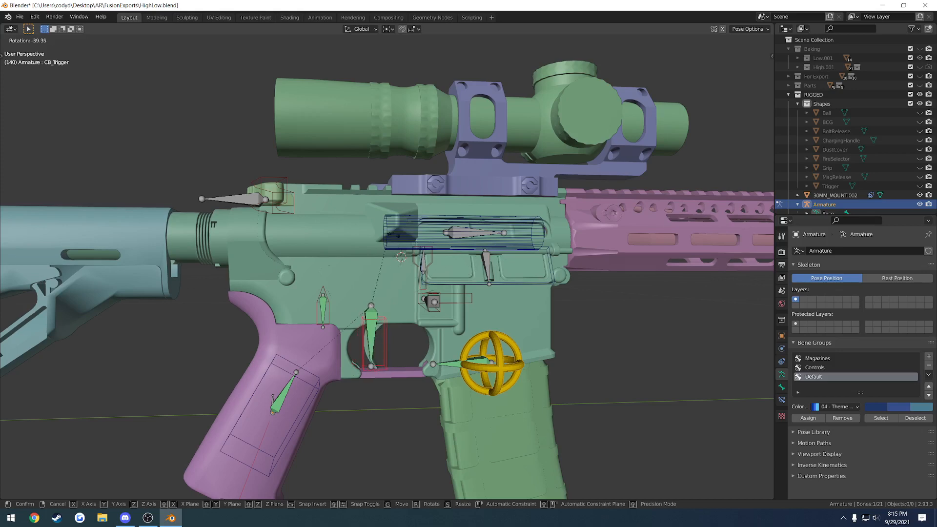
{"action": "right_click", "coordinate": [418, 314]}
Step: Try sliding the CB_ChargingHandle control bone backward along the global Y axis
{"action": "middle_click_drag", "start_coordinate": [418, 315], "coordinate": [482, 260]}
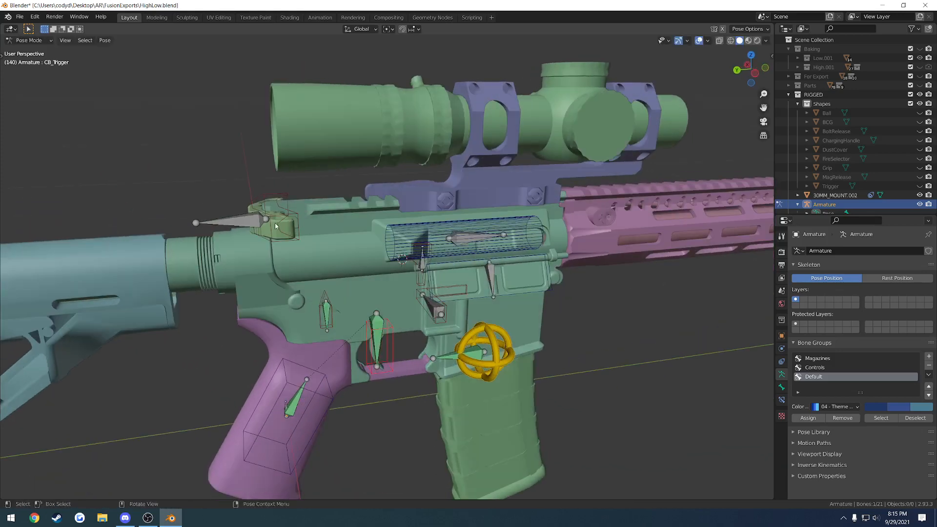
{"action": "middle_click_drag", "start_coordinate": [275, 226], "coordinate": [504, 283]}
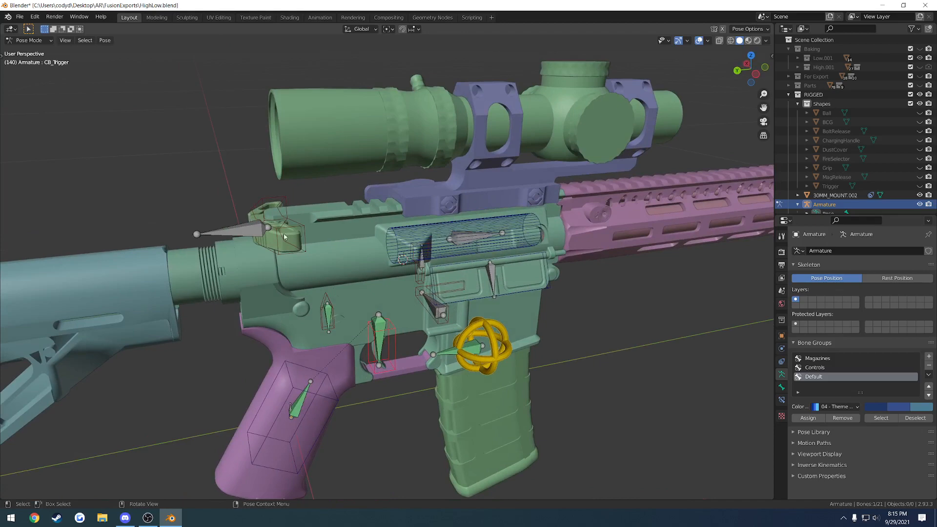
{"action": "middle_click_drag", "start_coordinate": [283, 237], "coordinate": [341, 209]}
{"action": "left_click", "coordinate": [273, 220]}
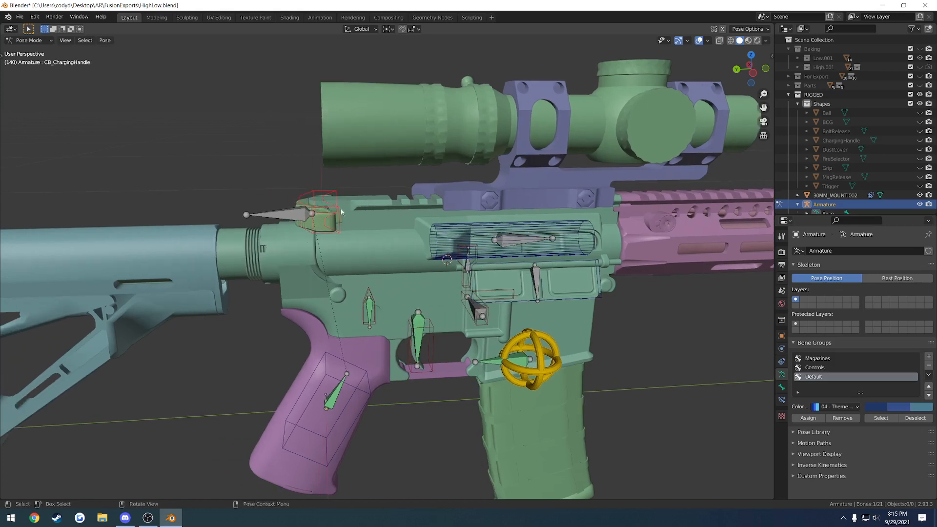
{"action": "key", "text": "g"}
{"action": "key", "text": "y"}
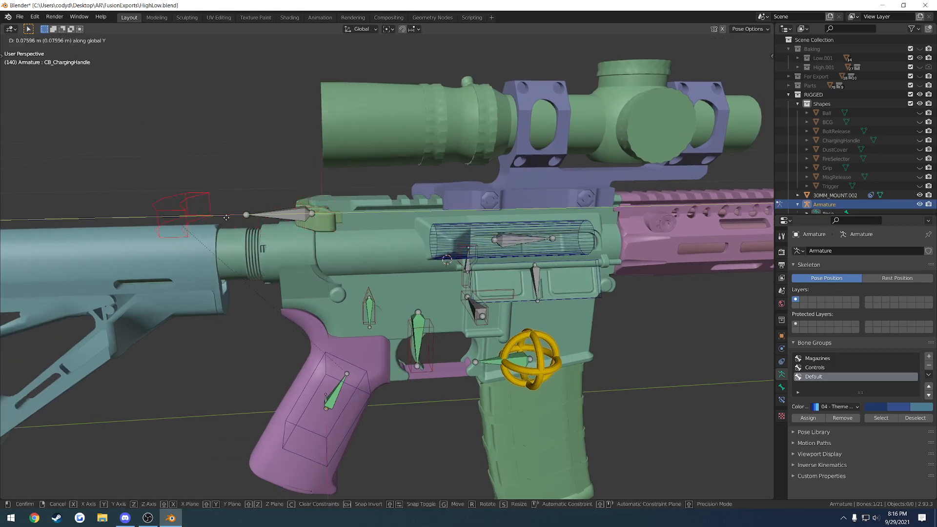
{"action": "right_click", "coordinate": [461, 248]}
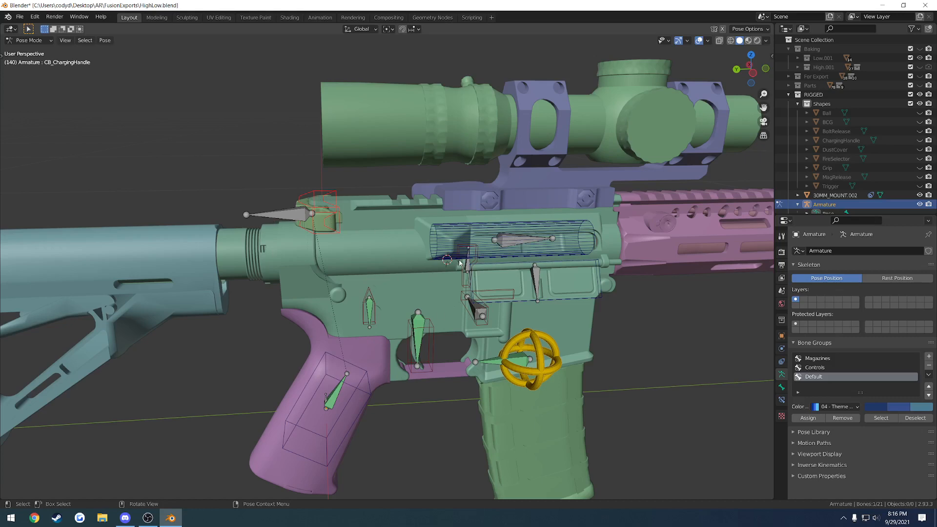
Step: In armature Edit Mode, delete the CB_MagazineRelease bone, using wireframe shading to pick it
{"action": "middle_click_drag", "start_coordinate": [459, 264], "coordinate": [419, 289]}
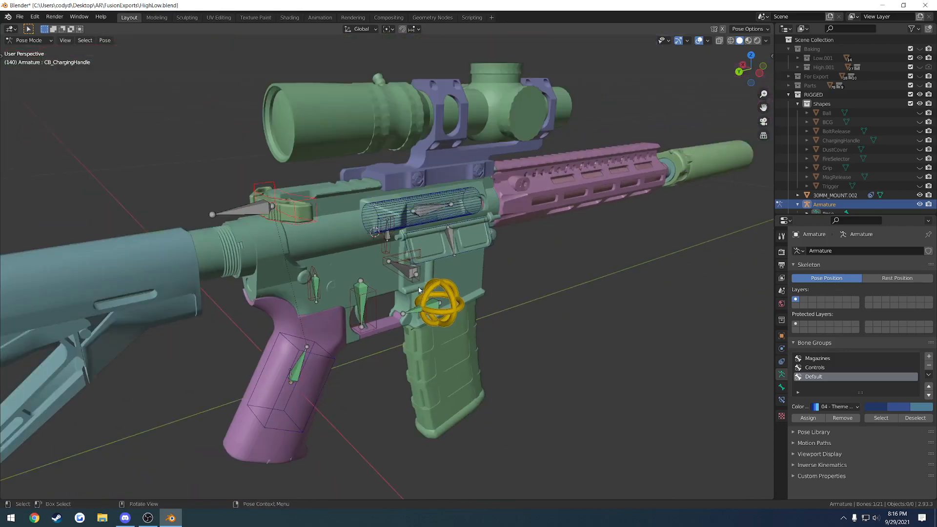
{"action": "key", "text": "ctrl+Tab"}
{"action": "key", "text": "Tab"}
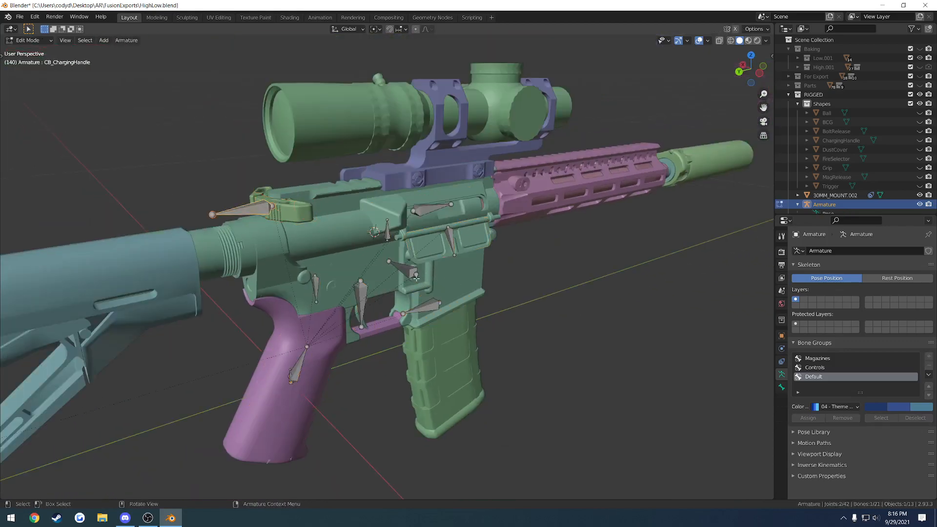
{"action": "left_click", "coordinate": [415, 274]}
{"action": "left_click", "coordinate": [781, 387]}
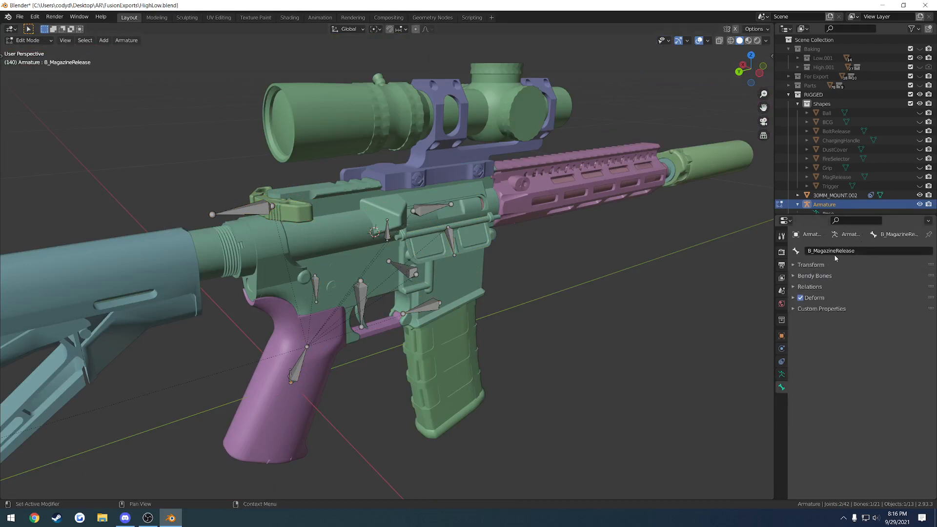
{"action": "key", "text": "shift+z"}
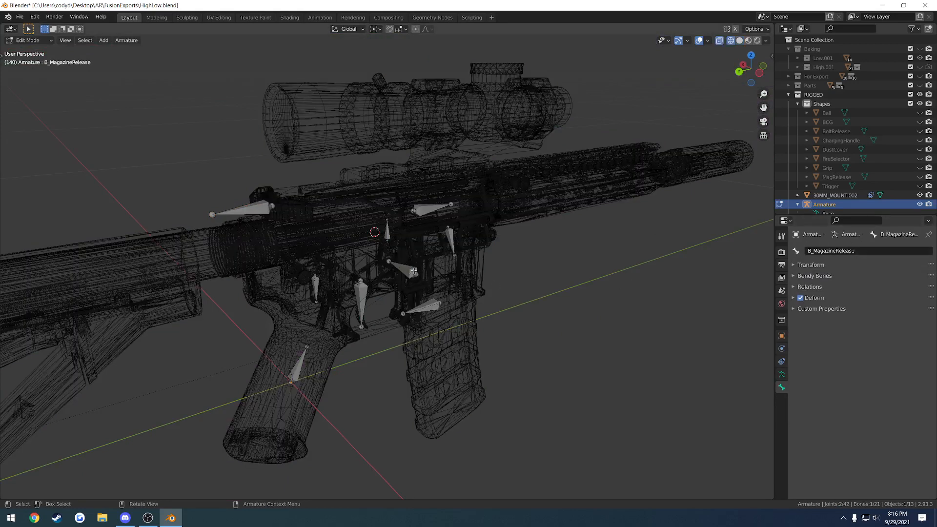
{"action": "left_click", "coordinate": [414, 271]}
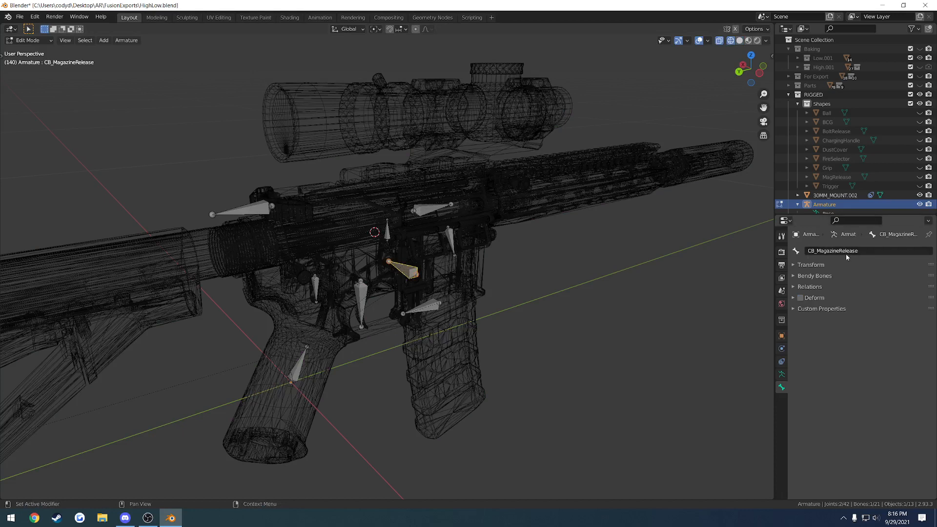
{"action": "key", "text": "x"}
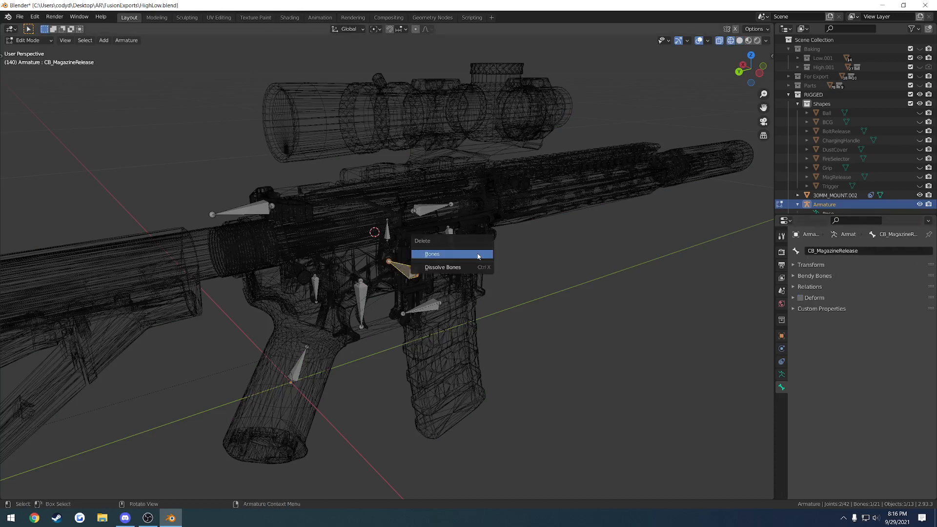
{"action": "left_click", "coordinate": [478, 255]}
{"action": "key", "text": "shift+z"}
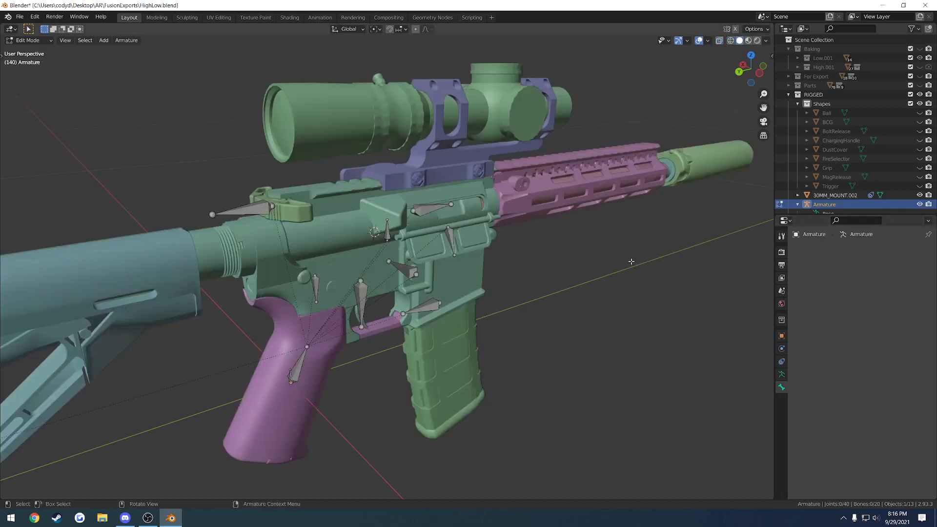
Step: Duplicate the B_MagazineRelease bone in place at the magazine release
{"action": "scroll", "coordinate": [409, 270], "scroll_direction": "up", "scroll_amount": 2}
{"action": "left_click", "coordinate": [408, 271]}
{"action": "scroll", "coordinate": [408, 271], "scroll_direction": "up", "scroll_amount": 2}
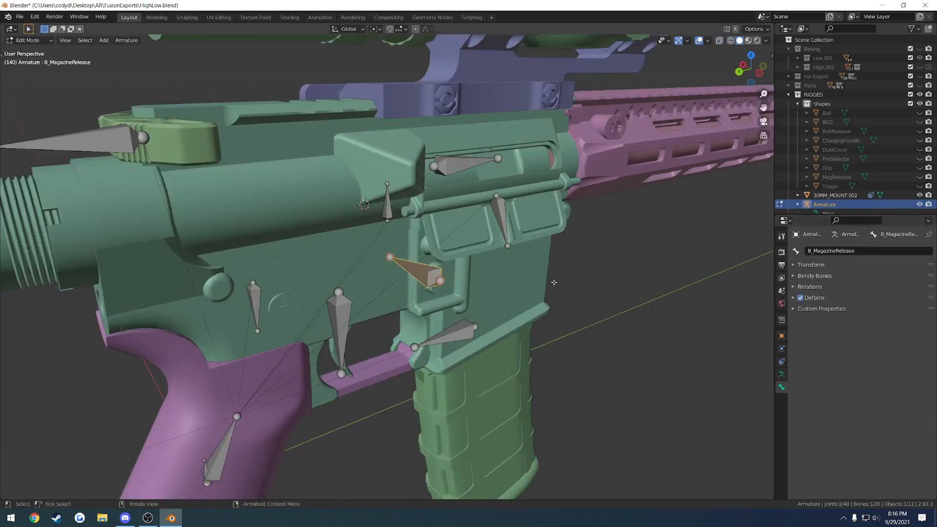
{"action": "scroll", "coordinate": [573, 287], "scroll_direction": "down", "scroll_amount": 4}
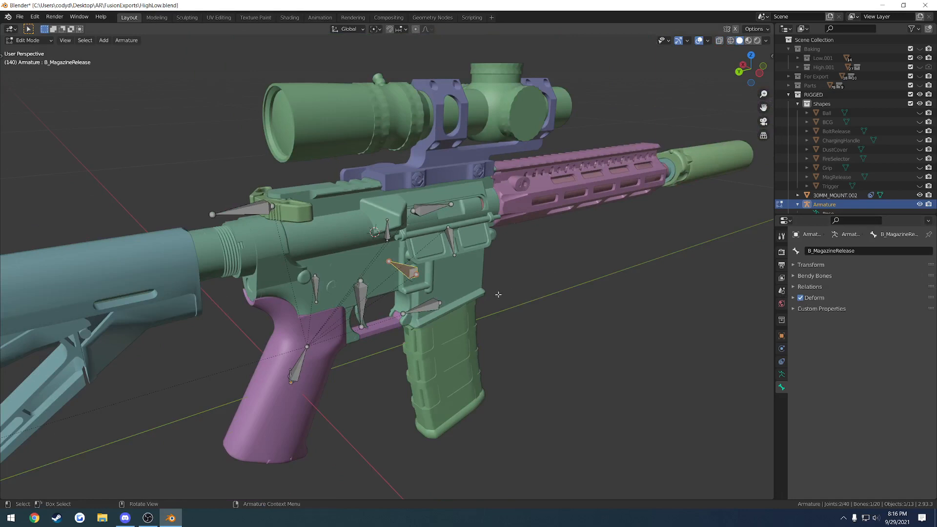
{"action": "scroll", "coordinate": [500, 292], "scroll_direction": "up", "scroll_amount": 3}
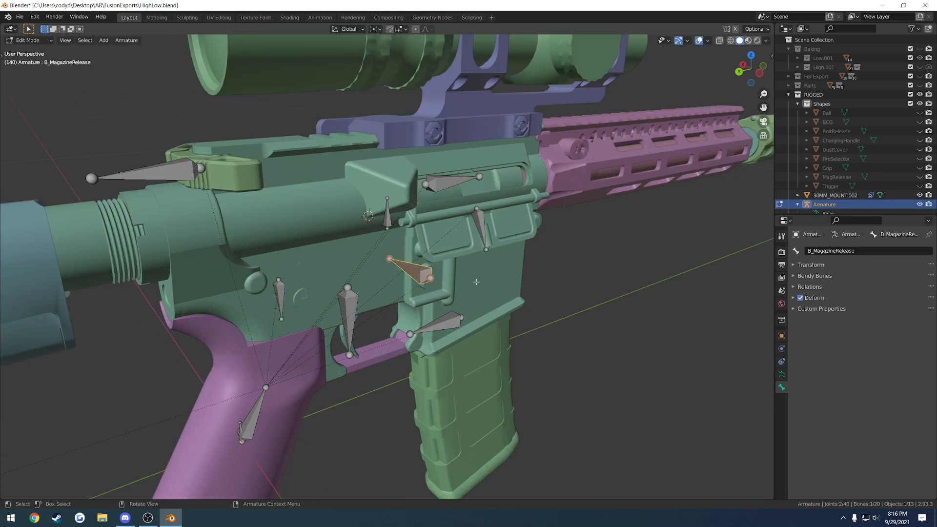
{"action": "key", "text": "shift+d"}
{"action": "right_click", "coordinate": [422, 269]}
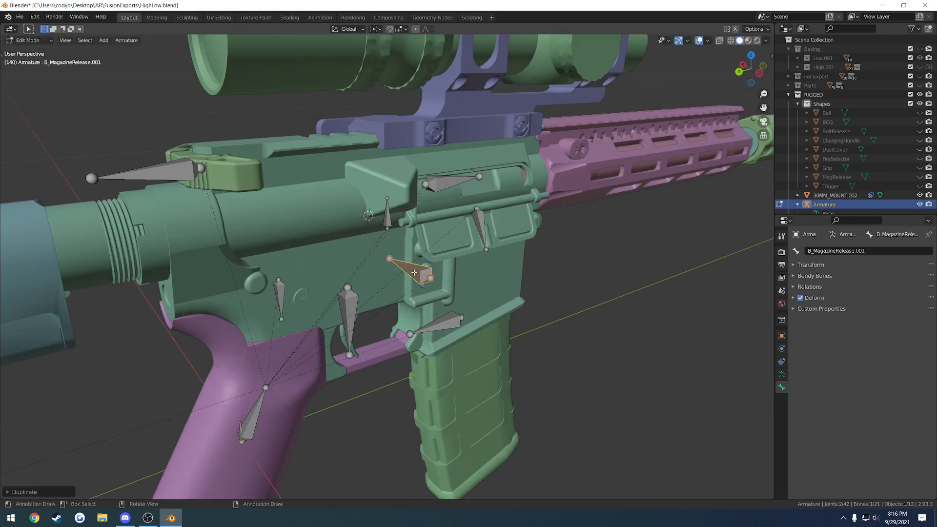
Step: Rename the duplicated magazine release bone to CB_MagazineRelease
{"action": "left_click", "coordinate": [854, 253]}
{"action": "left_click", "coordinate": [807, 251]}
{"action": "type", "text": "C"}
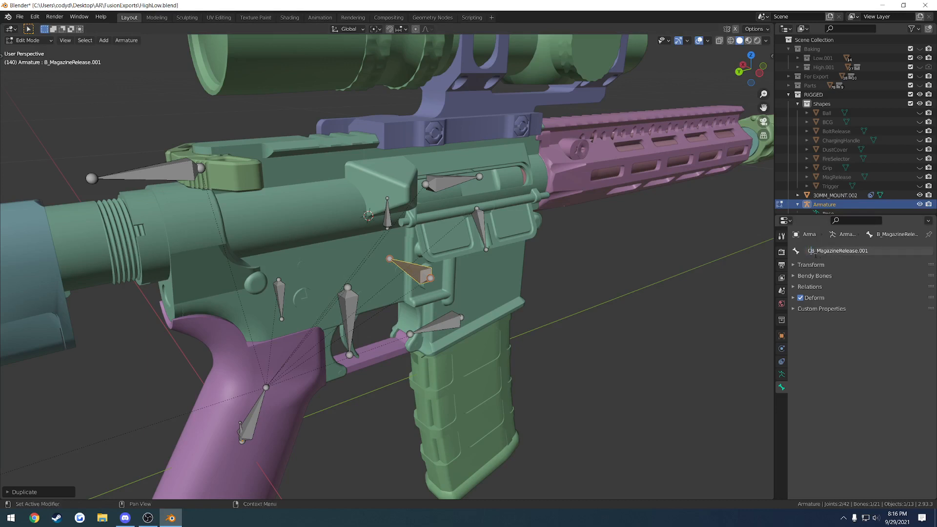
{"action": "key", "text": "End"}
{"action": "key", "text": "BackSpace"}
{"action": "key", "text": "BackSpace"}
{"action": "key", "text": "BackSpace"}
{"action": "key", "text": "BackSpace"}
{"action": "key", "text": "Return"}
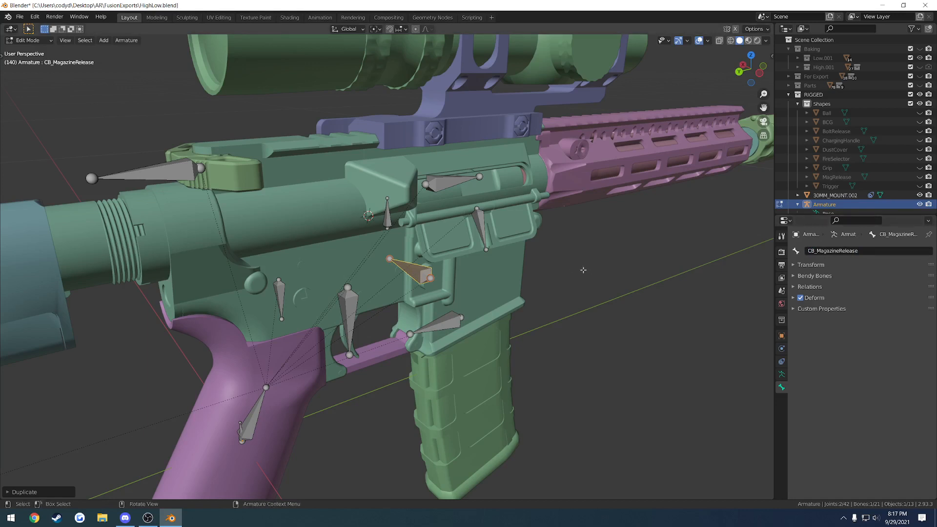
Step: Turn off Deform for the CB_MagazineRelease bone and save the file
{"action": "left_click", "coordinate": [800, 299]}
{"action": "key", "text": "ctrl+s"}
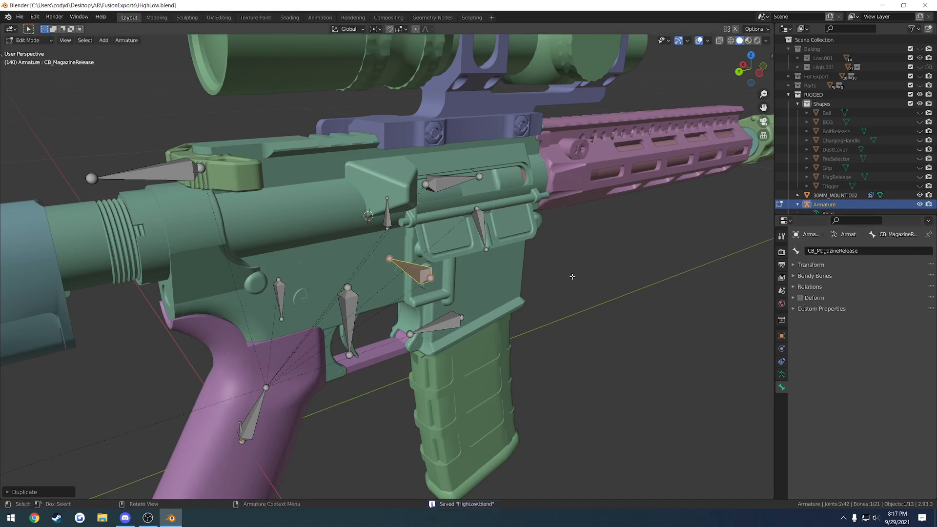
Step: Switch the armature to Pose Mode and frame the CB_MagazineRelease bone
{"action": "key", "text": "ctrl+Tab"}
{"action": "left_click", "coordinate": [545, 300]}
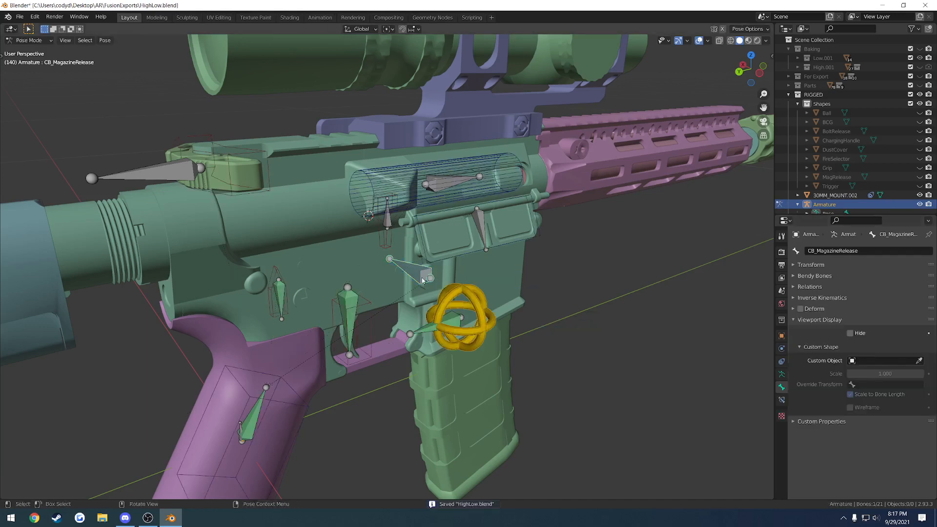
{"action": "scroll", "coordinate": [440, 285], "scroll_direction": "down", "scroll_amount": 2}
{"action": "middle_click_drag", "start_coordinate": [439, 285], "coordinate": [415, 277]}
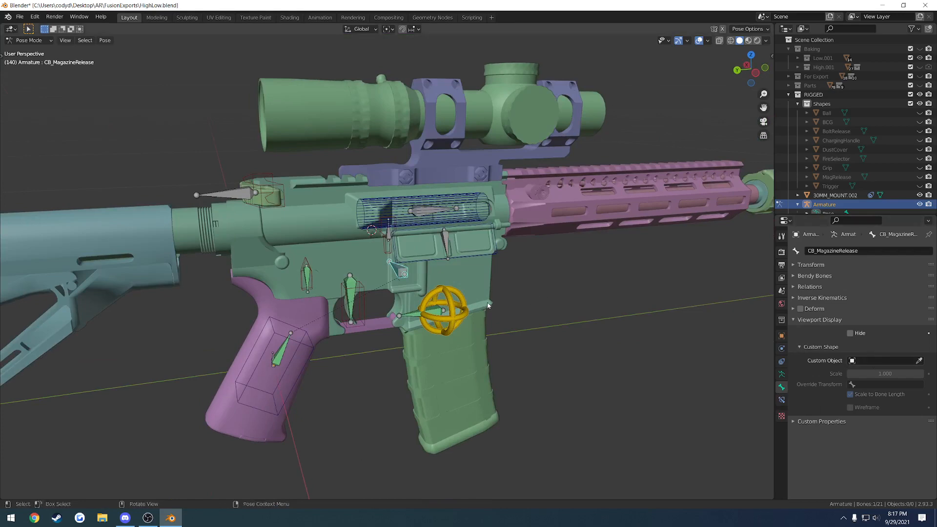
{"action": "scroll", "coordinate": [487, 303], "scroll_direction": "up", "scroll_amount": 2}
{"action": "middle_click_drag", "start_coordinate": [437, 327], "coordinate": [504, 320], "text": "shift"}
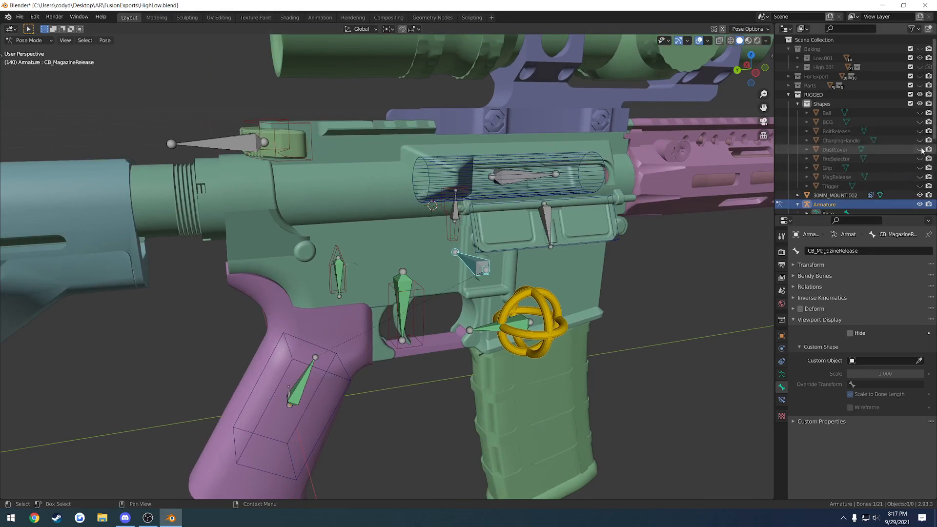
Step: Unhide the MagRelease shape from the Shapes collection and select it in Object Mode
{"action": "left_click", "coordinate": [919, 176]}
{"action": "middle_click_drag", "start_coordinate": [470, 335], "coordinate": [507, 309]}
{"action": "key", "text": "ctrl+Tab"}
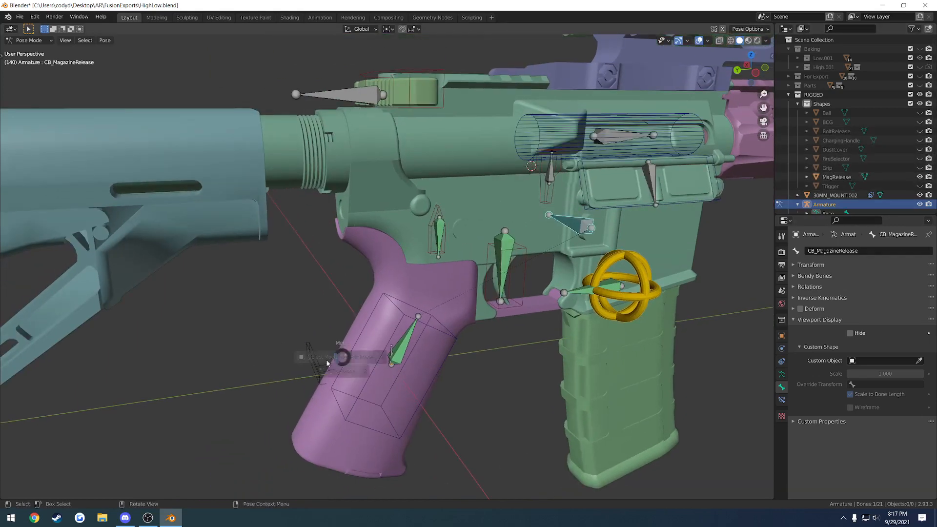
{"action": "left_click", "coordinate": [326, 362]}
{"action": "left_click", "coordinate": [323, 368]}
{"action": "middle_click_drag", "start_coordinate": [323, 367], "coordinate": [521, 357]}
Step: Move the MagRelease shape freehand to inspect it and clear its location back to the origin
{"action": "key", "text": "g"}
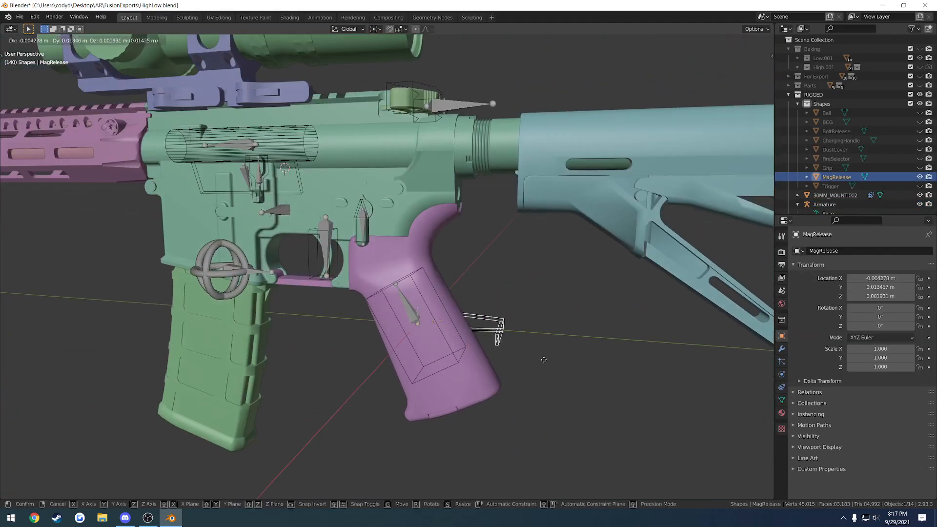
{"action": "left_click", "coordinate": [612, 345]}
{"action": "middle_click_drag", "start_coordinate": [612, 345], "coordinate": [449, 342]}
{"action": "key", "text": "alt+g"}
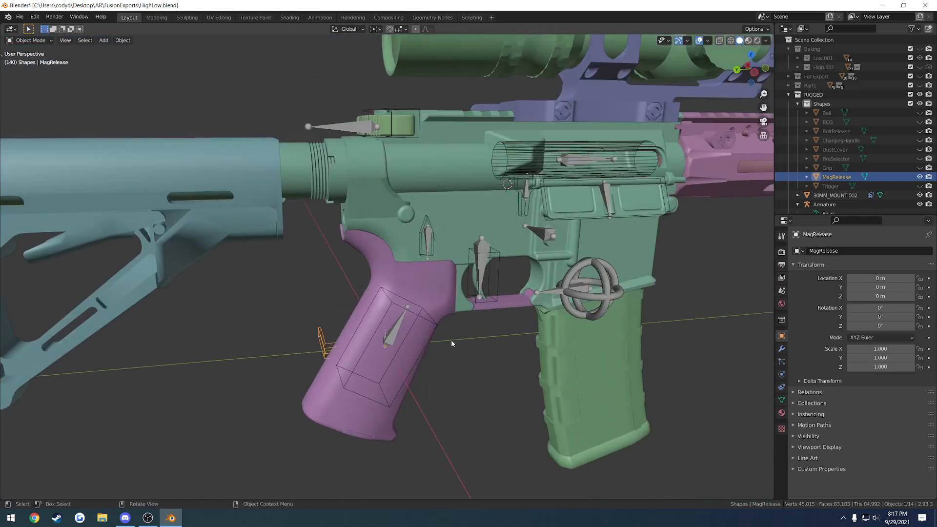
Step: Hide the MagRelease shape
{"action": "key", "text": "Delete"}
{"action": "key", "text": "shift+a"}
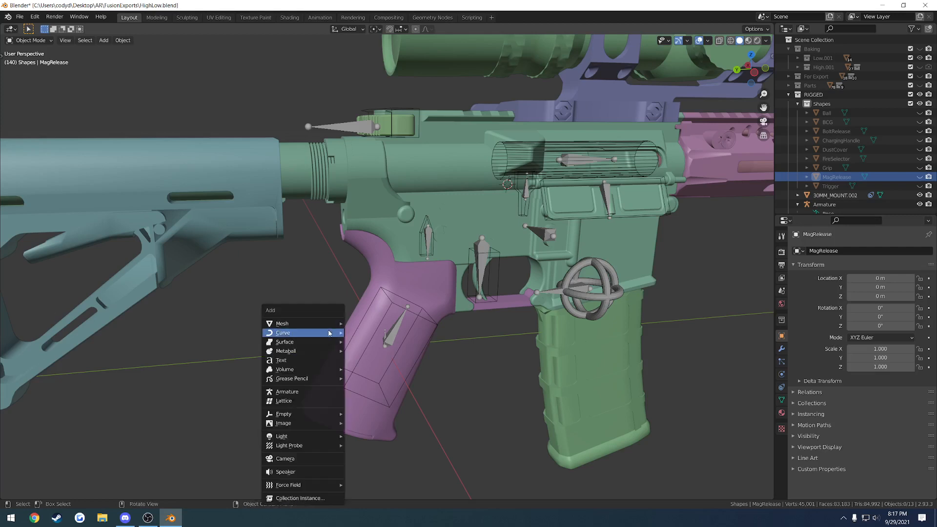
{"action": "mouse_move", "coordinate": [328, 325]}
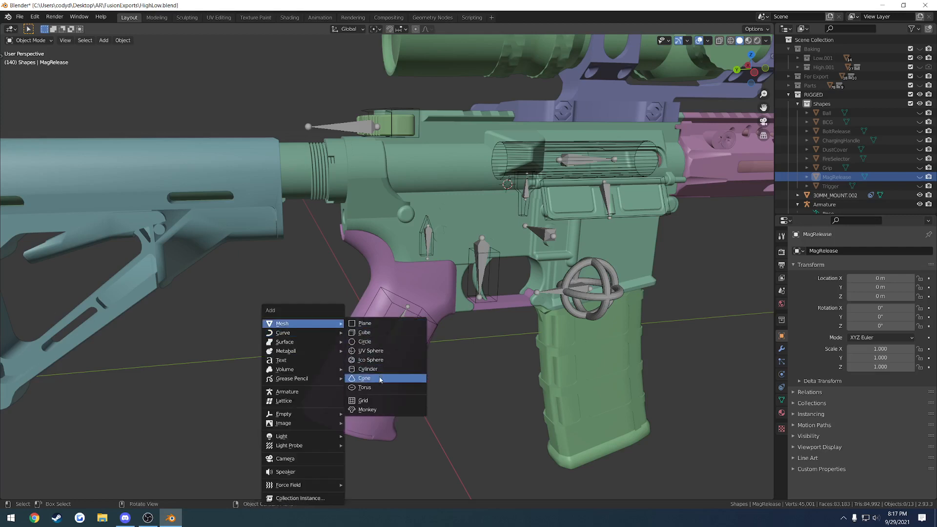
{"action": "left_click", "coordinate": [364, 333]}
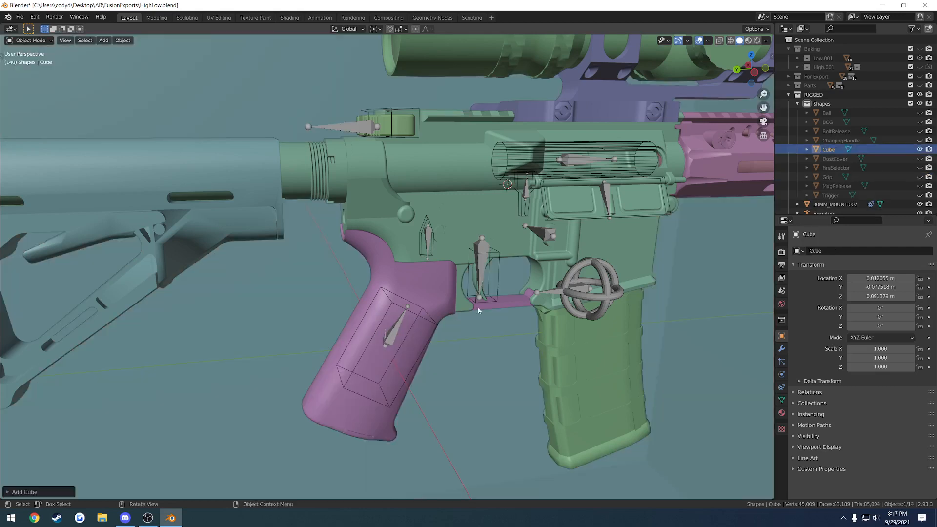
{"action": "scroll", "coordinate": [499, 310], "scroll_direction": "down", "scroll_amount": 10}
{"action": "key", "text": "KP_5"}
{"action": "key", "text": "ctrl+KP_3"}
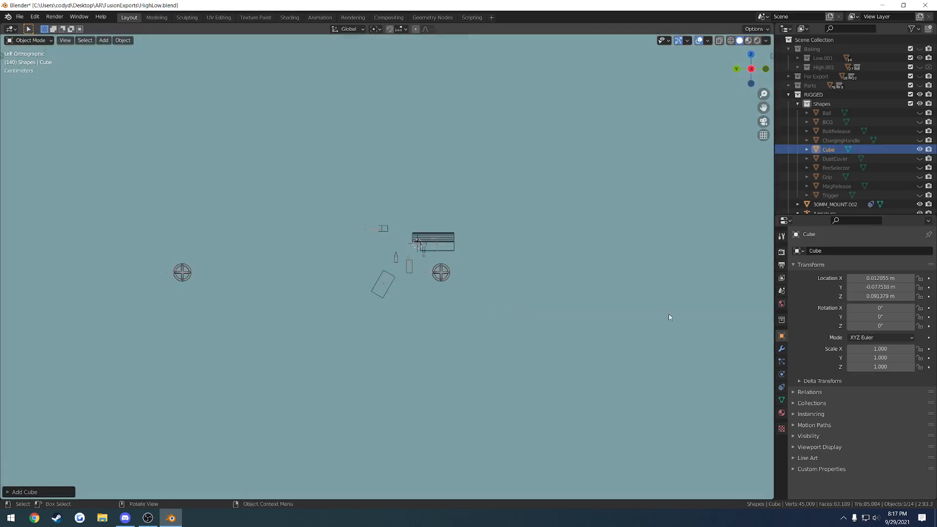
{"action": "key", "text": "s"}
{"action": "left_click", "coordinate": [427, 248]}
{"action": "scroll", "coordinate": [437, 253], "scroll_direction": "up", "scroll_amount": 6}
{"action": "scroll", "coordinate": [437, 253], "scroll_direction": "up", "scroll_amount": 3}
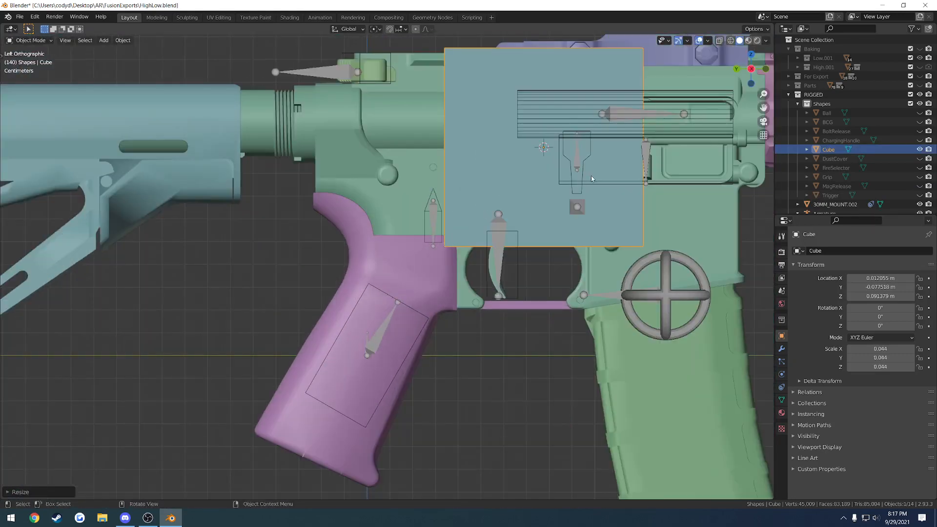
{"action": "key", "text": "ctrl+z"}
{"action": "key", "text": "ctrl+z"}
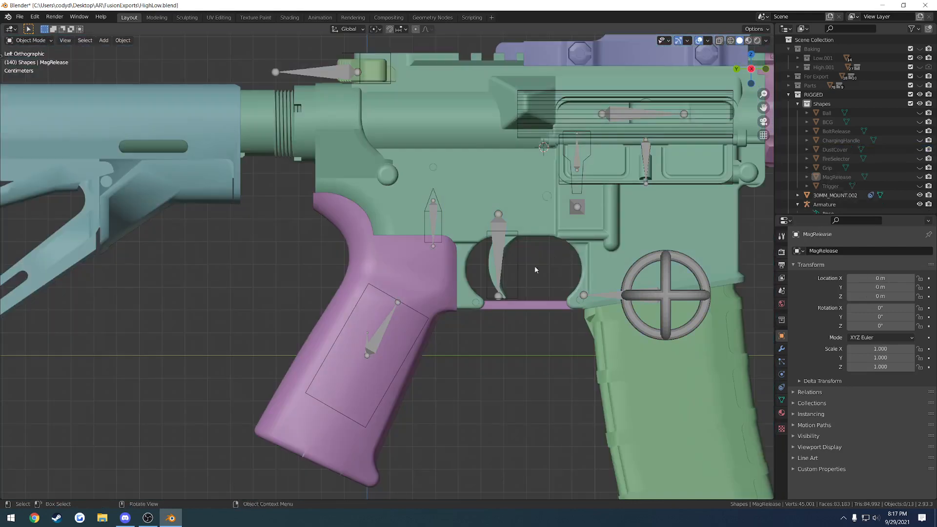
Step: Snap the 3D cursor to the world origin and add a cube mesh there
{"action": "key", "text": "shift+s"}
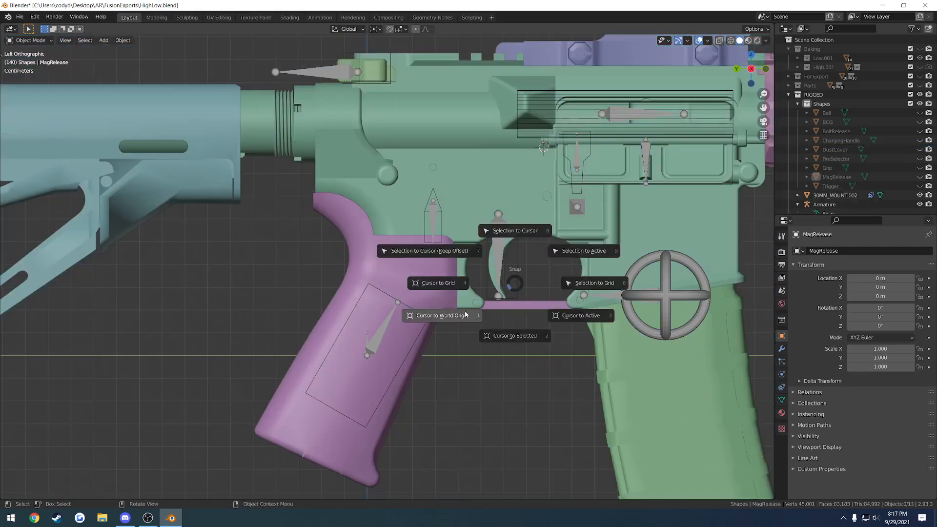
{"action": "left_click", "coordinate": [566, 311]}
{"action": "key", "text": "shift+a"}
{"action": "mouse_move", "coordinate": [547, 322]}
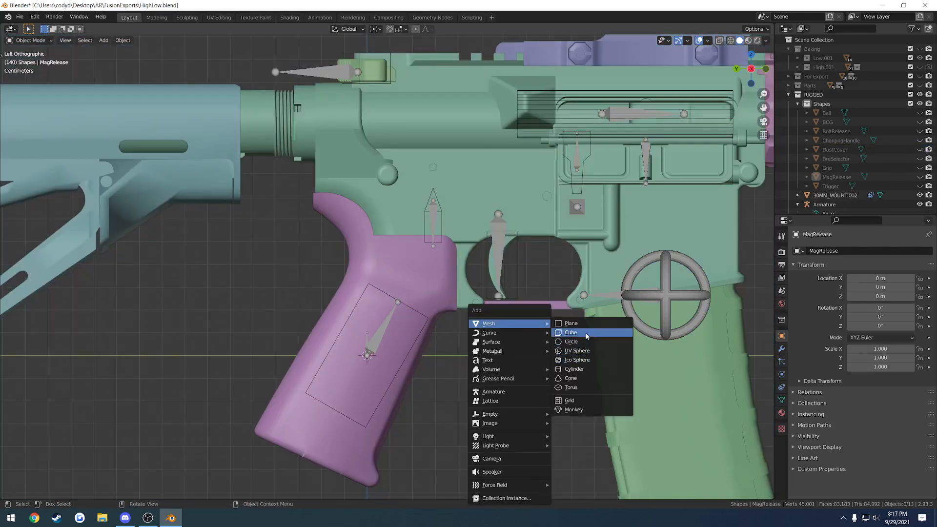
{"action": "left_click", "coordinate": [584, 333]}
Step: Scale the cube uniformly to about 0.023, stretch it along Y to about 0.077, and apply its scale
{"action": "key", "text": "s"}
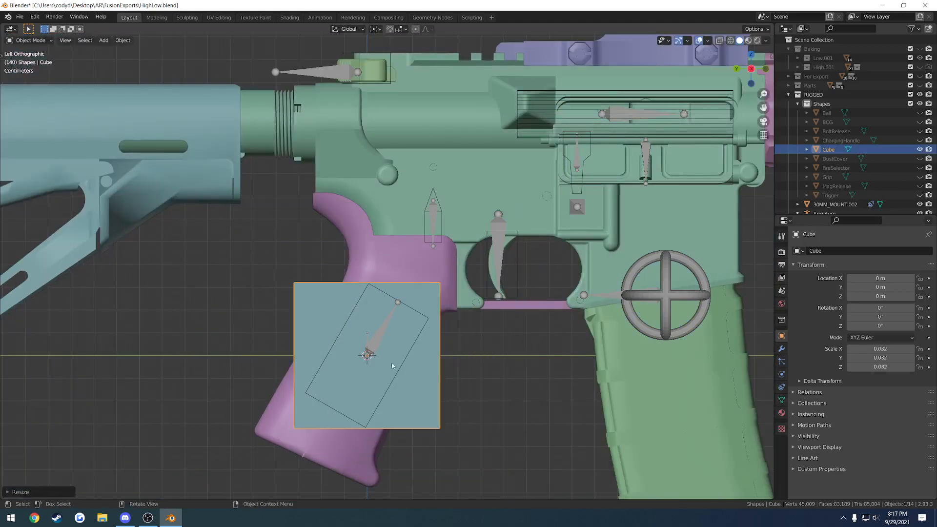
{"action": "left_click", "coordinate": [476, 368]}
{"action": "middle_click_drag", "start_coordinate": [438, 344], "coordinate": [451, 361]}
{"action": "key", "text": "s"}
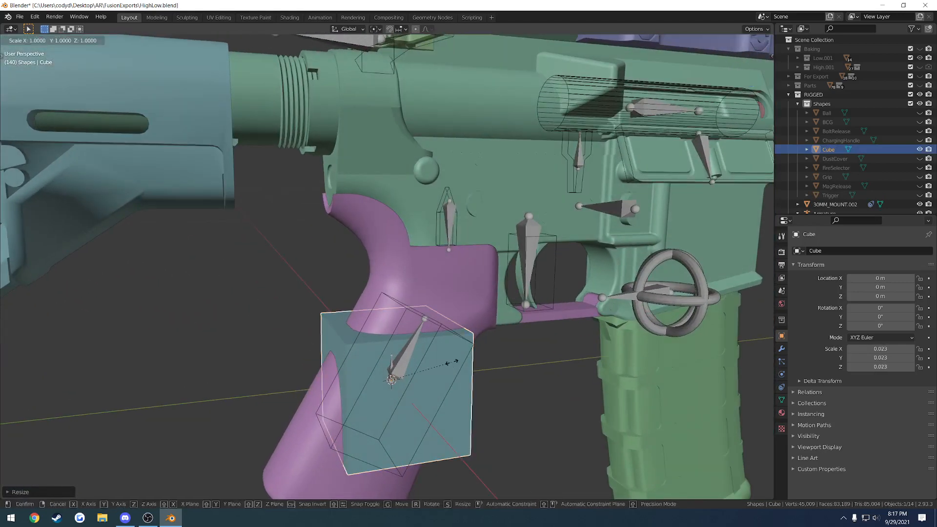
{"action": "key", "text": "y"}
{"action": "left_click", "coordinate": [598, 342]}
{"action": "key", "text": "ctrl+a"}
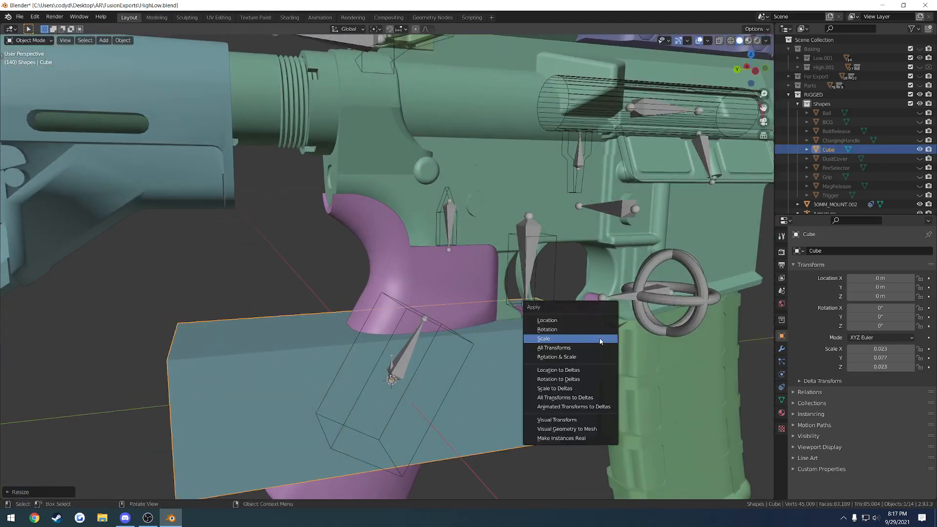
{"action": "left_click", "coordinate": [551, 340]}
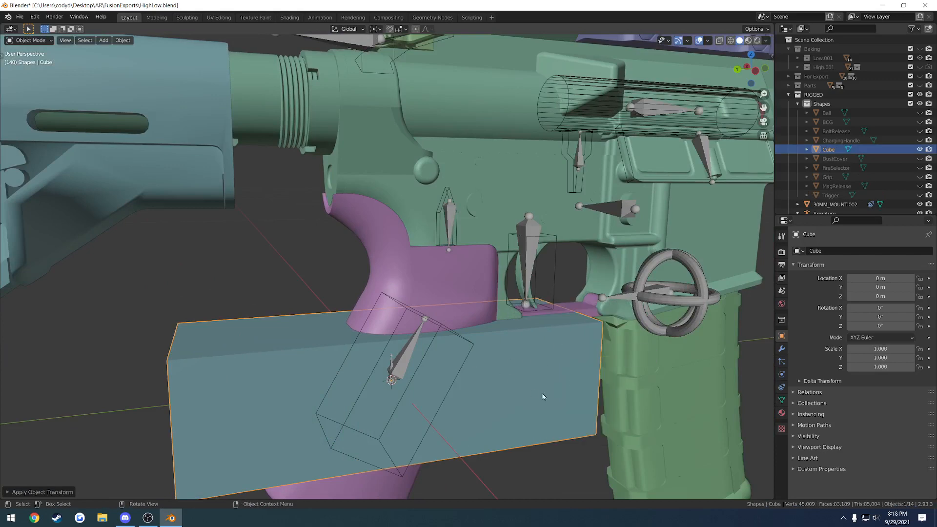
Step: Delete only the faces of the cube in Edit Mode, keeping its edges, and return to Object Mode
{"action": "middle_click_drag", "start_coordinate": [542, 396], "coordinate": [405, 298]}
{"action": "key", "text": "Tab"}
{"action": "middle_click_drag", "start_coordinate": [405, 297], "coordinate": [468, 312]}
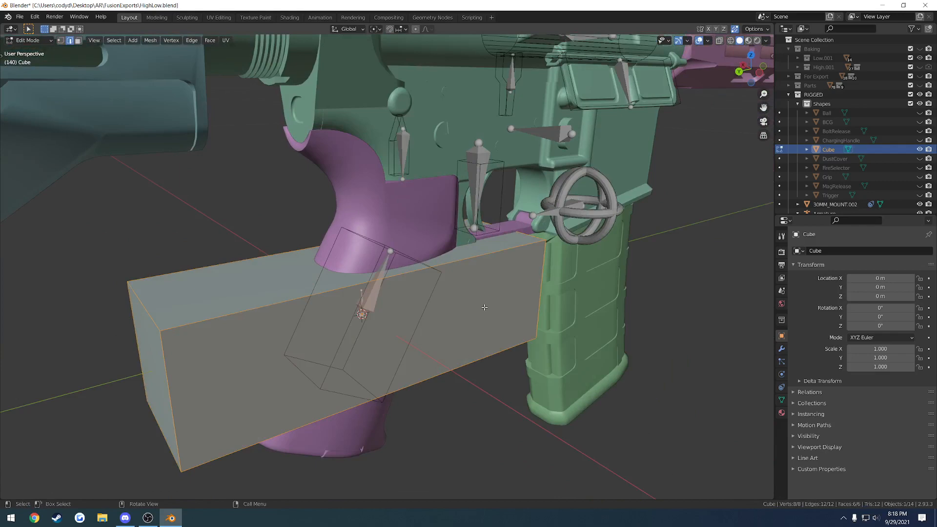
{"action": "key", "text": "x"}
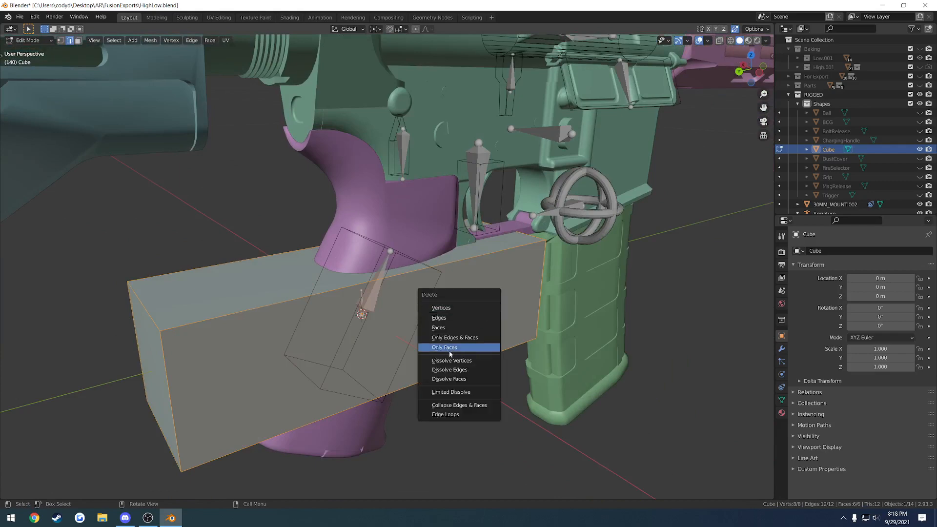
{"action": "left_click", "coordinate": [449, 350]}
{"action": "middle_click_drag", "start_coordinate": [448, 323], "coordinate": [407, 312]}
{"action": "key", "text": "Tab"}
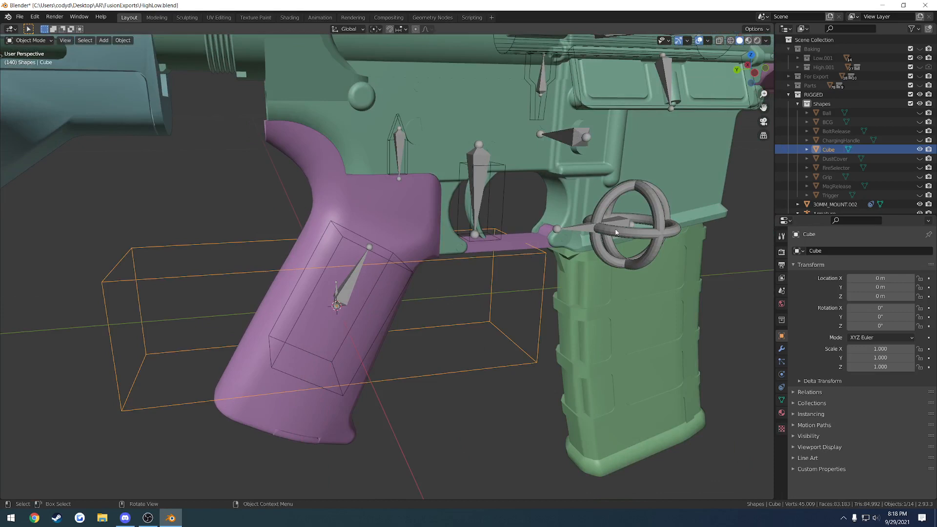
Step: Put the armature in Pose Mode and assign the Cube as the custom shape of the CB_MagazineRelease bone
{"action": "left_click", "coordinate": [578, 138]}
{"action": "key", "text": "ctrl+Tab"}
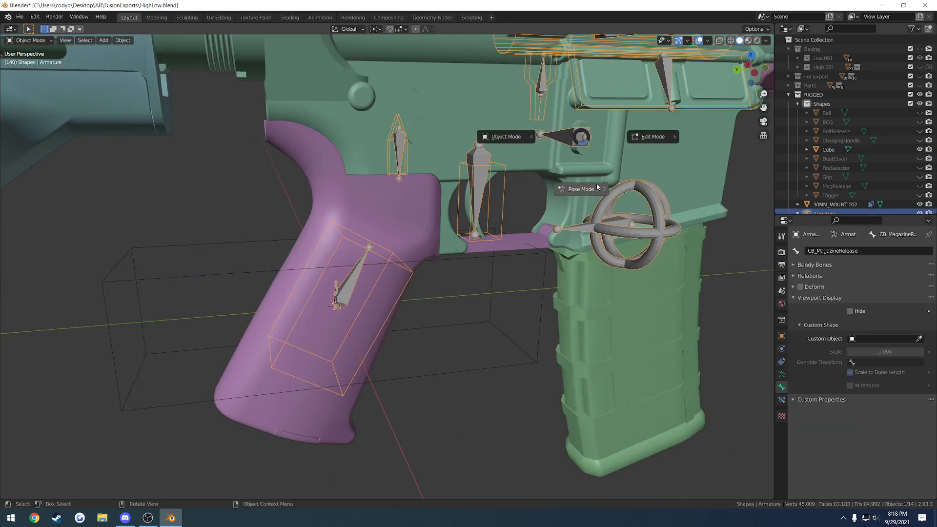
{"action": "left_click", "coordinate": [594, 183]}
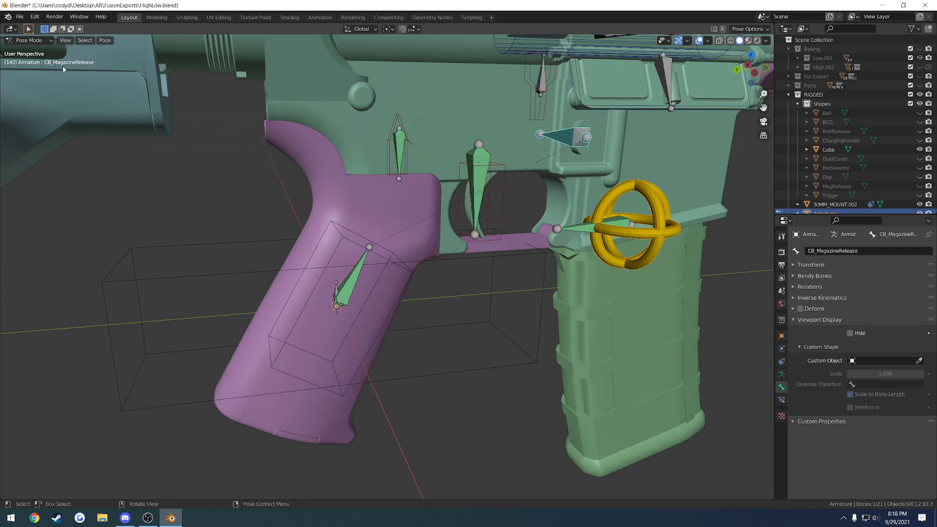
{"action": "left_click", "coordinate": [919, 361]}
{"action": "left_click", "coordinate": [502, 364]}
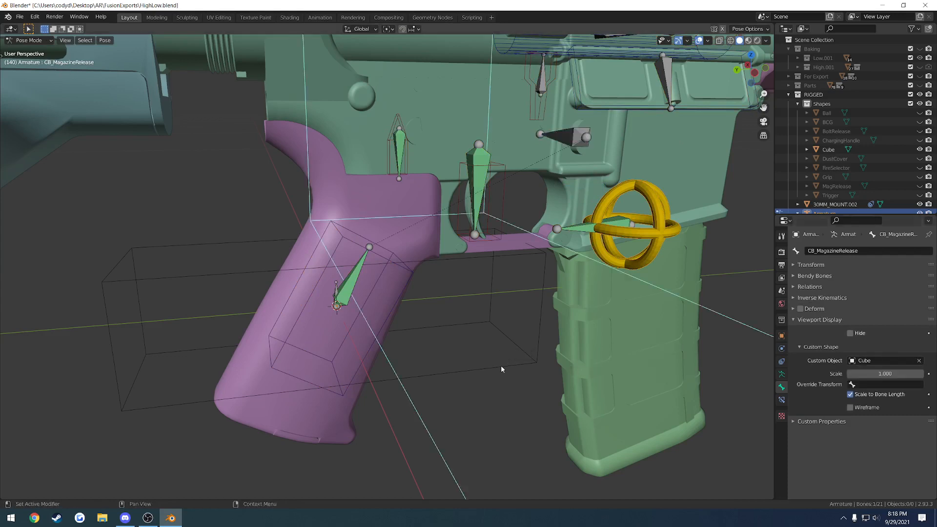
Step: Set the CB_MagazineRelease bone's custom shape scale to 0.100
{"action": "scroll", "coordinate": [533, 329], "scroll_direction": "down", "scroll_amount": 6}
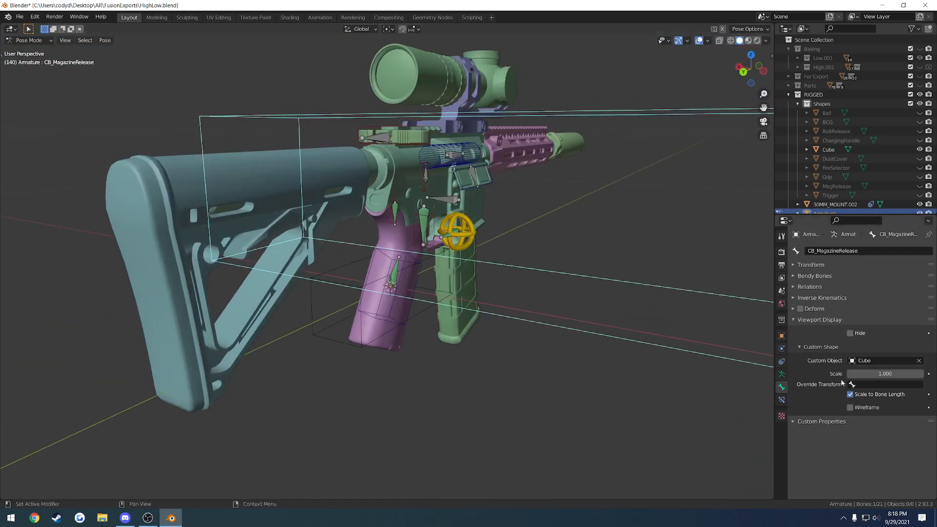
{"action": "left_click_drag", "start_coordinate": [851, 375], "coordinate": [807, 375]}
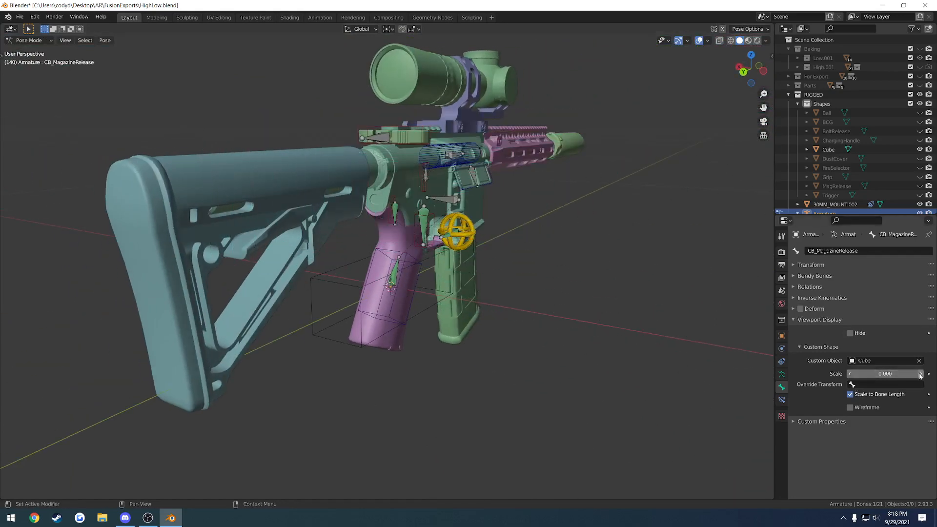
{"action": "scroll", "coordinate": [676, 297], "scroll_direction": "up", "scroll_amount": 5}
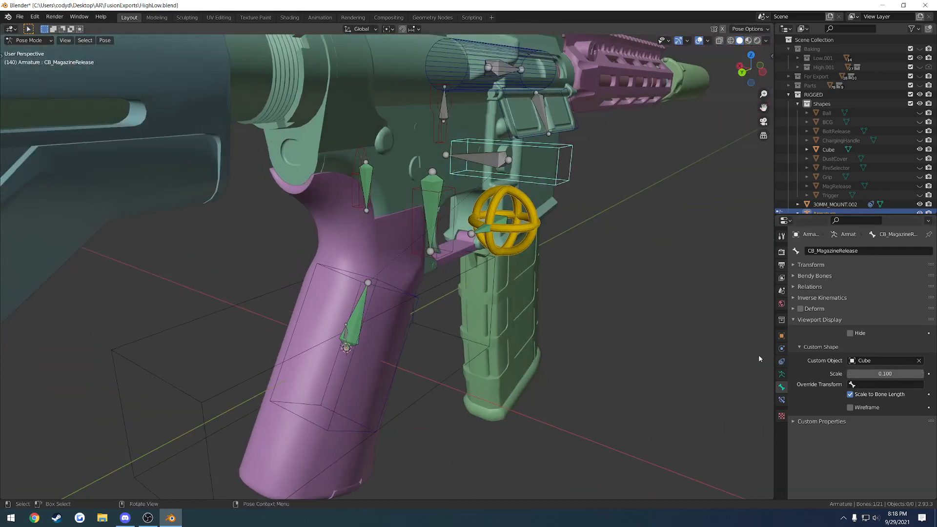
{"action": "middle_click_drag", "start_coordinate": [771, 329], "coordinate": [464, 280]}
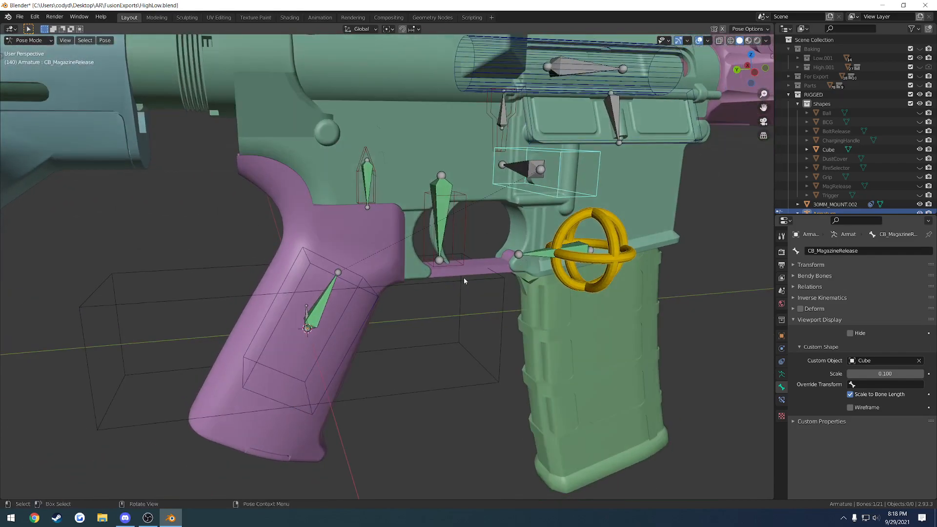
Step: Leave Pose Mode, open the Cube shape in Edit Mode, and select all its vertices
{"action": "key", "text": "ctrl+Tab"}
{"action": "left_click", "coordinate": [452, 280]}
{"action": "key", "text": "Tab"}
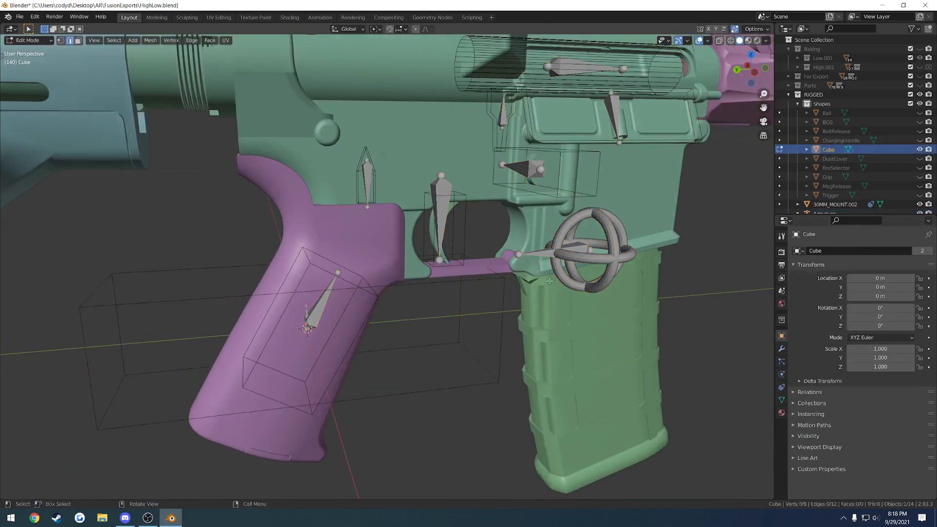
{"action": "left_click", "coordinate": [481, 280]}
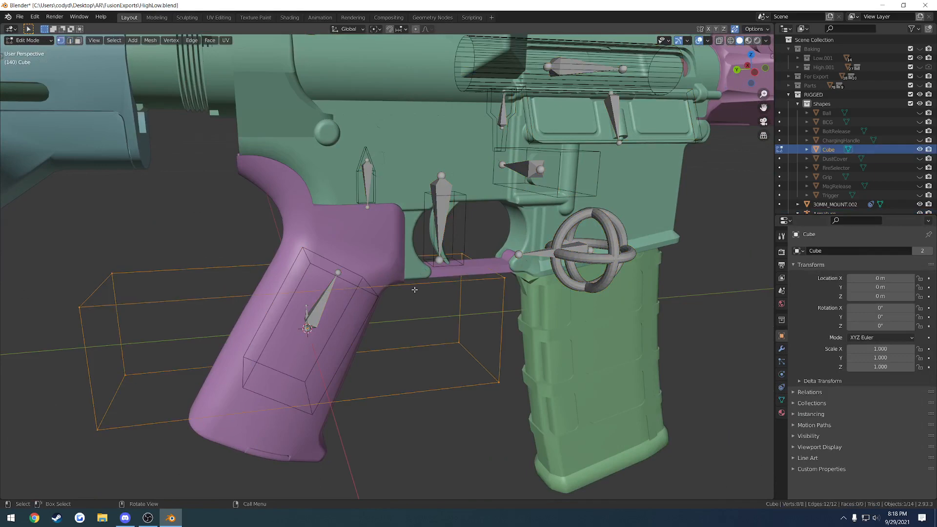
{"action": "middle_click_drag", "start_coordinate": [522, 274], "coordinate": [576, 288]}
Step: Move all the cube's vertices along global Y to align the custom shape with the magazine release bone
{"action": "key", "text": "g"}
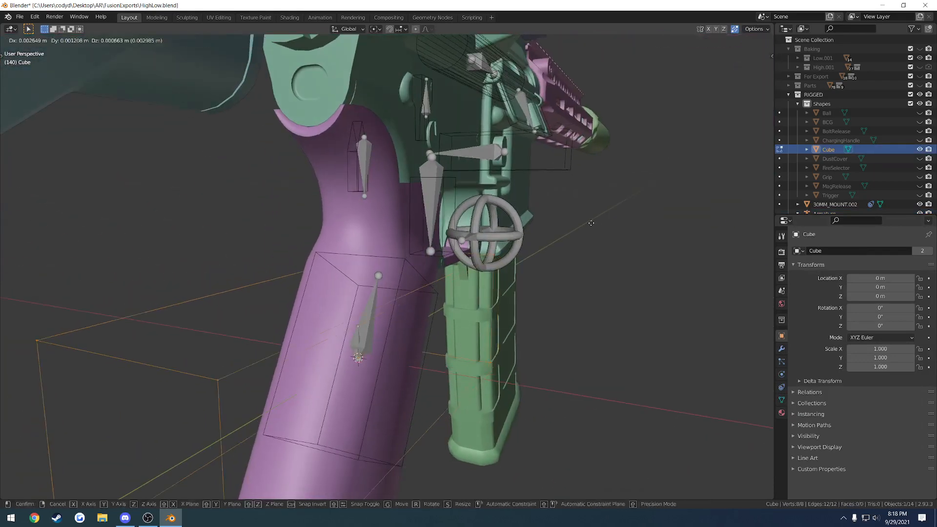
{"action": "left_click", "coordinate": [542, 155]}
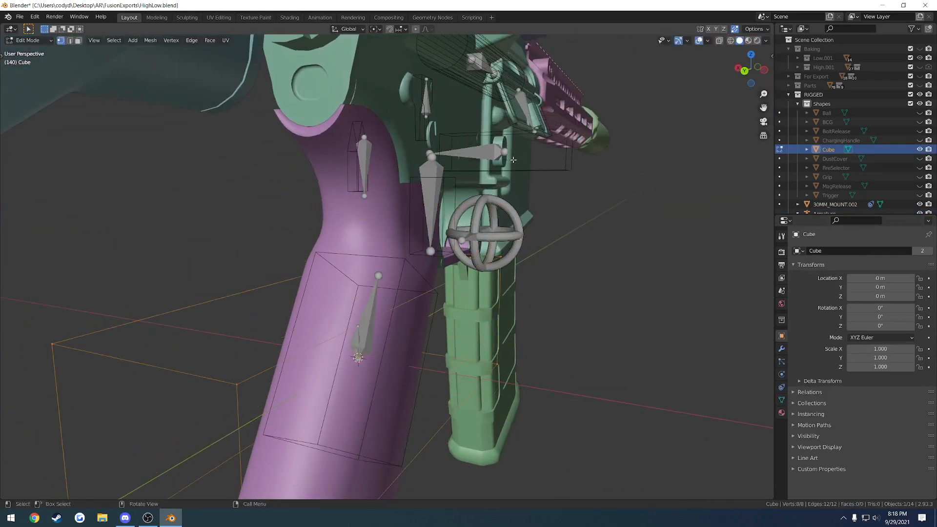
{"action": "middle_click_drag", "start_coordinate": [514, 160], "coordinate": [500, 156]}
{"action": "middle_click_drag", "start_coordinate": [575, 149], "coordinate": [532, 199]}
{"action": "key", "text": "g"}
{"action": "key", "text": "y"}
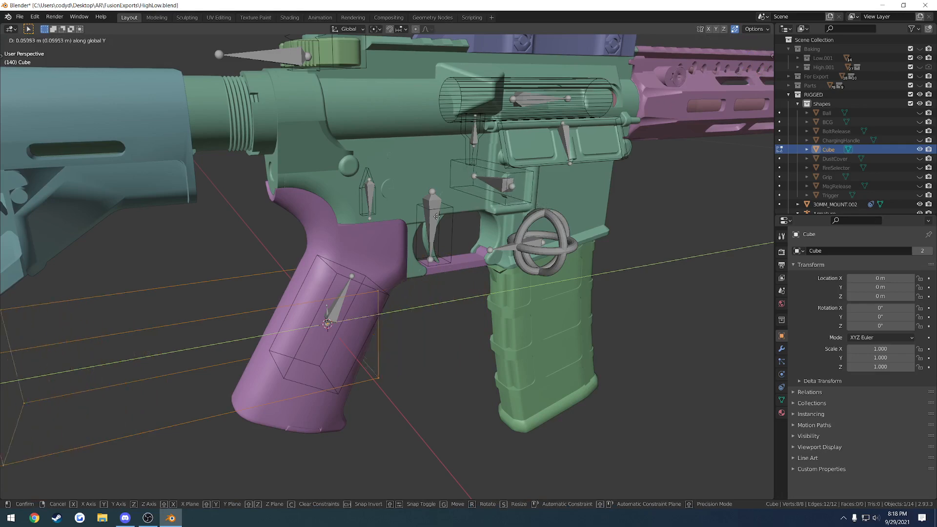
{"action": "left_click", "coordinate": [377, 225]}
{"action": "middle_click_drag", "start_coordinate": [377, 224], "coordinate": [471, 216]}
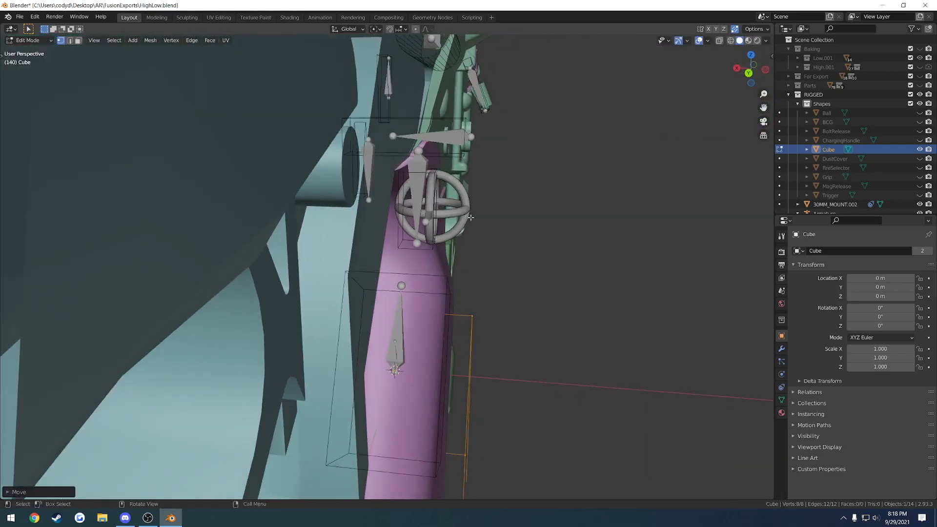
{"action": "key", "text": "g"}
{"action": "key", "text": "y"}
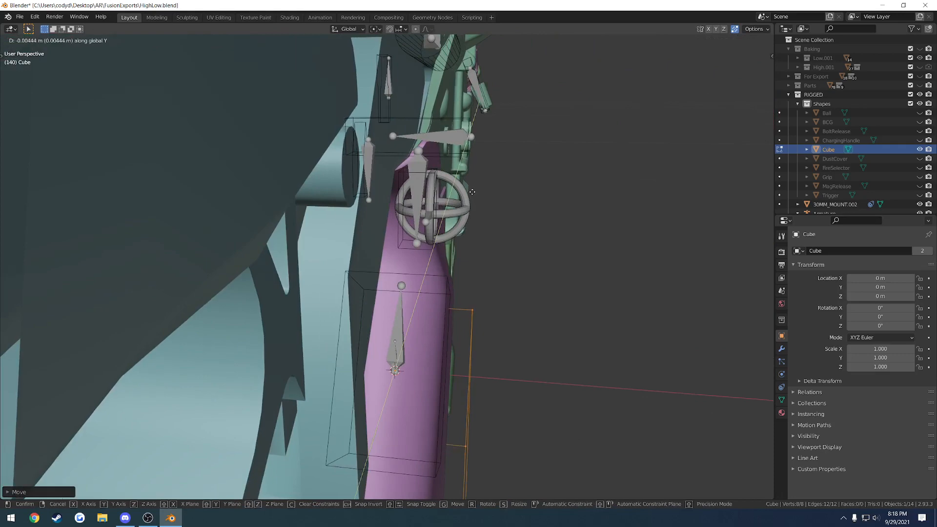
{"action": "left_click", "coordinate": [473, 175]}
Step: Select the four vertices at the cube's rear end and move them forward along global Y to shorten the shape
{"action": "middle_click_drag", "start_coordinate": [473, 175], "coordinate": [426, 252]}
{"action": "left_click_drag", "start_coordinate": [248, 393], "coordinate": [129, 151]}
{"action": "middle_click_drag", "start_coordinate": [312, 182], "coordinate": [465, 289]}
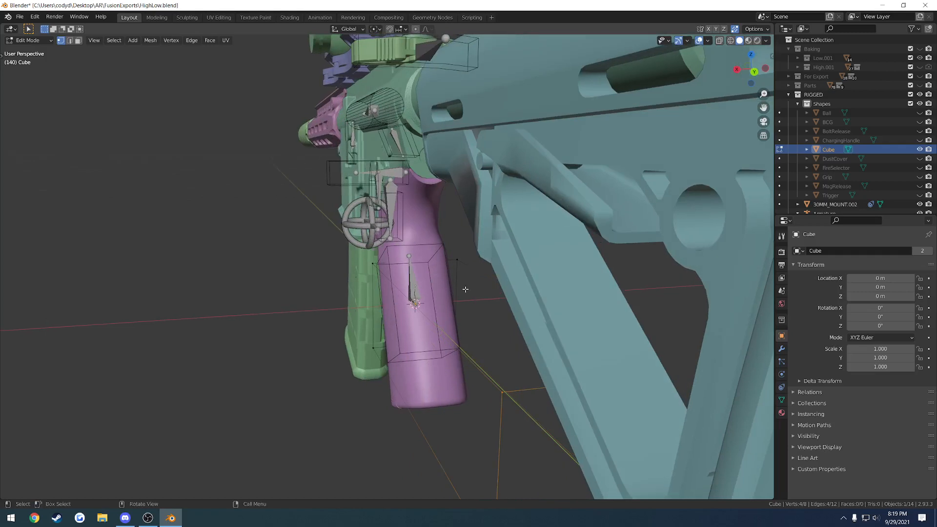
{"action": "key", "text": "g"}
{"action": "key", "text": "y"}
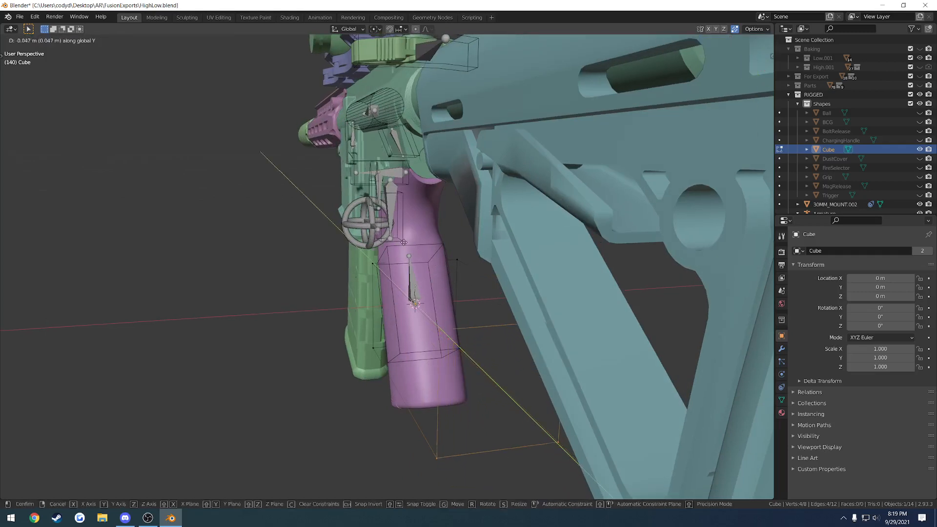
{"action": "left_click", "coordinate": [388, 232]}
{"action": "middle_click_drag", "start_coordinate": [389, 233], "coordinate": [374, 240]}
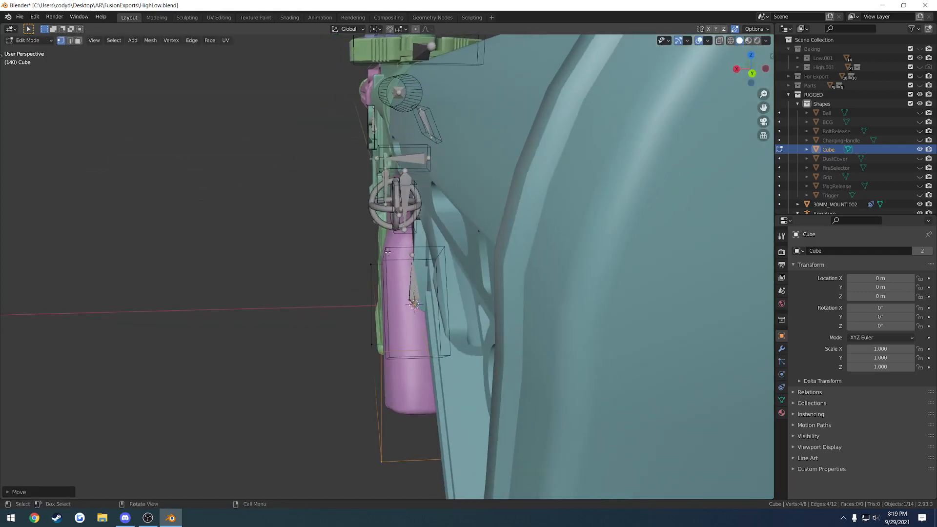
{"action": "key", "text": "g"}
{"action": "key", "text": "y"}
{"action": "left_click", "coordinate": [396, 274]}
{"action": "middle_click_drag", "start_coordinate": [396, 273], "coordinate": [308, 244]}
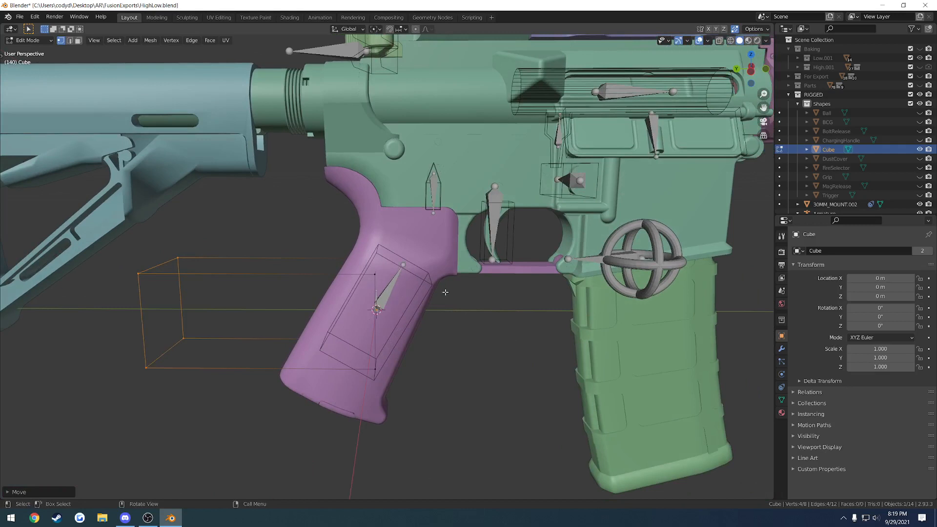
Step: Select the cube's four upper vertices and lower them along Z to reduce the shape's height
{"action": "key", "text": "g"}
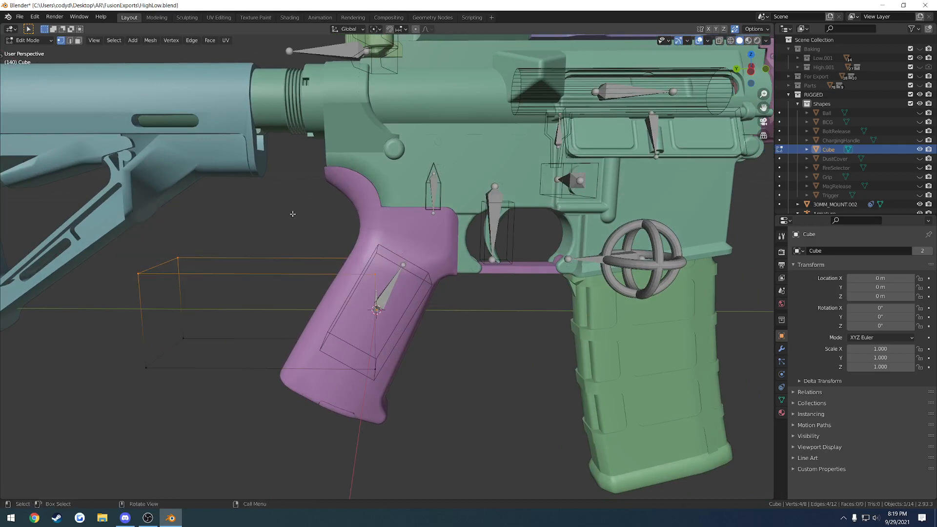
{"action": "key", "text": "z"}
{"action": "left_click", "coordinate": [413, 222]}
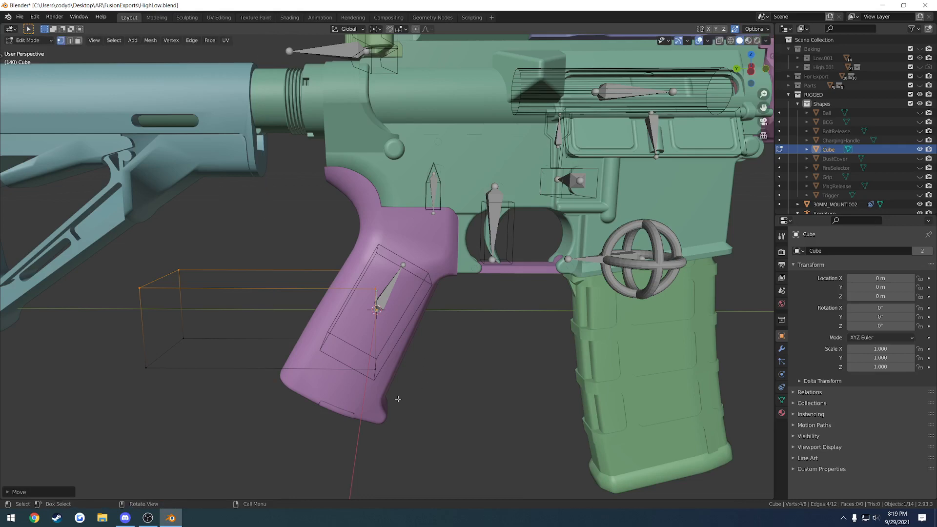
Step: Select the cube's four lower vertices and raise them slightly to reduce the custom shape's height
{"action": "left_click_drag", "start_coordinate": [398, 400], "coordinate": [137, 323]}
{"action": "key", "text": "g"}
{"action": "left_click", "coordinate": [133, 319]}
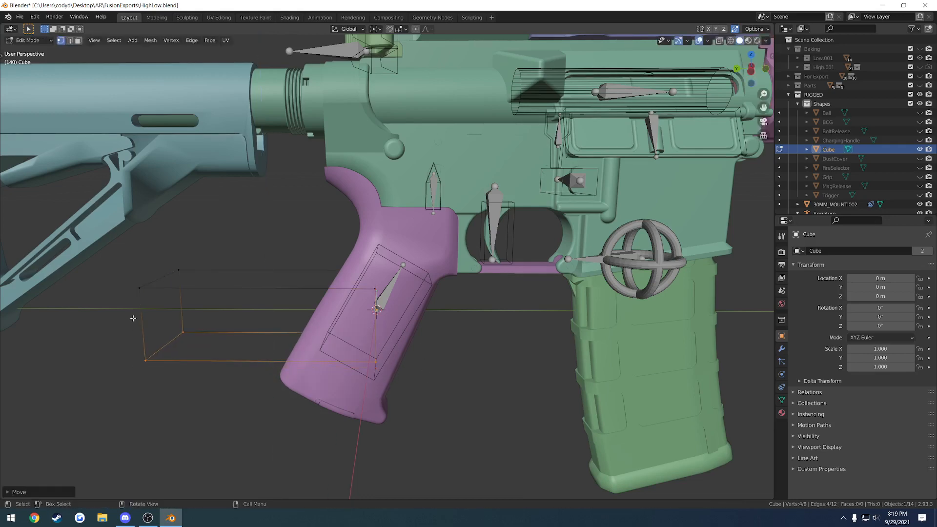
{"action": "middle_click_drag", "start_coordinate": [133, 320], "coordinate": [501, 280]}
Step: Select all the cube's vertices and scale them down along the X axis to narrow the custom shape
{"action": "key", "text": "a"}
{"action": "middle_click_drag", "start_coordinate": [574, 271], "coordinate": [614, 267]}
{"action": "key", "text": "s"}
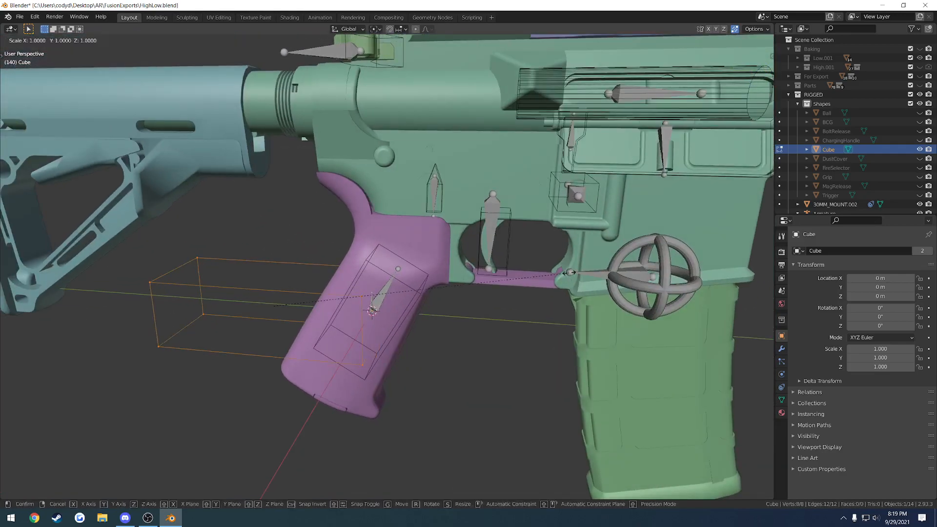
{"action": "key", "text": "x"}
{"action": "left_click", "coordinate": [462, 282]}
{"action": "middle_click_drag", "start_coordinate": [462, 283], "coordinate": [442, 283]}
{"action": "key", "text": "s"}
{"action": "key", "text": "x"}
{"action": "left_click", "coordinate": [424, 276]}
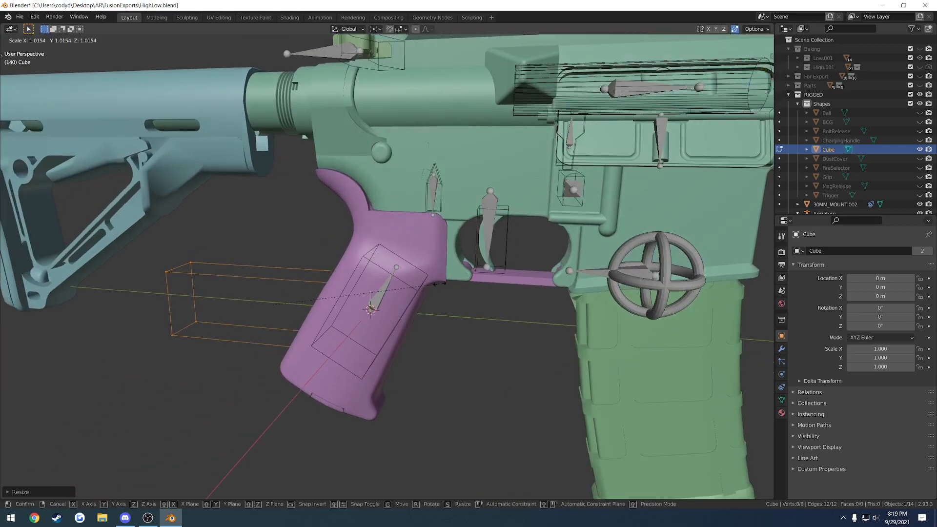
Step: Scale the cube's vertices down along global Z to flatten the shape, and return to Object Mode
{"action": "key", "text": "s"}
{"action": "key", "text": "z"}
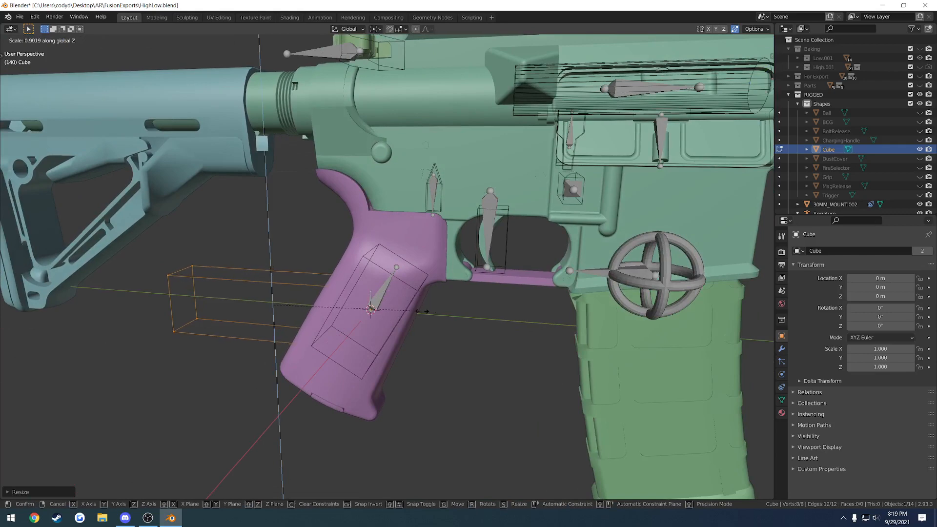
{"action": "left_click", "coordinate": [429, 296]}
{"action": "middle_click_drag", "start_coordinate": [429, 295], "coordinate": [524, 224]}
{"action": "key", "text": "ctrl+Tab"}
{"action": "left_click", "coordinate": [454, 167]}
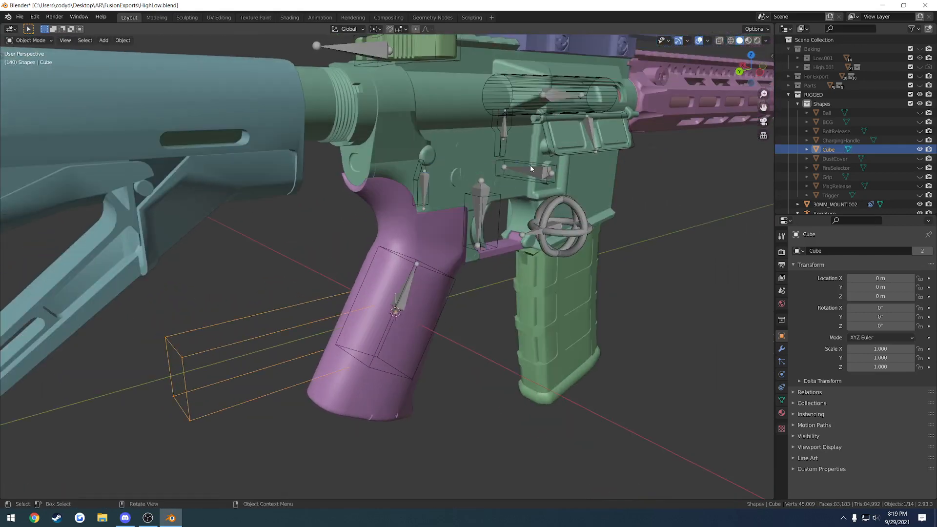
Step: Check the shape's fit on the magazine release bone in Pose Mode, and delete the Cube object in Object Mode
{"action": "left_click", "coordinate": [531, 166]}
{"action": "key", "text": "ctrl+Tab"}
{"action": "middle_click_drag", "start_coordinate": [527, 166], "coordinate": [499, 192]}
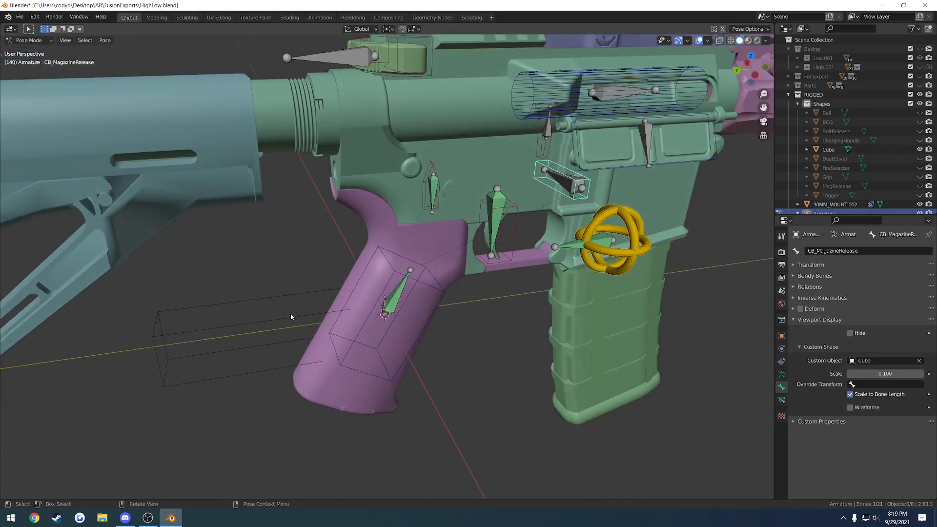
{"action": "key", "text": "ctrl+Tab"}
{"action": "left_click", "coordinate": [260, 318]}
{"action": "key", "text": "Delete"}
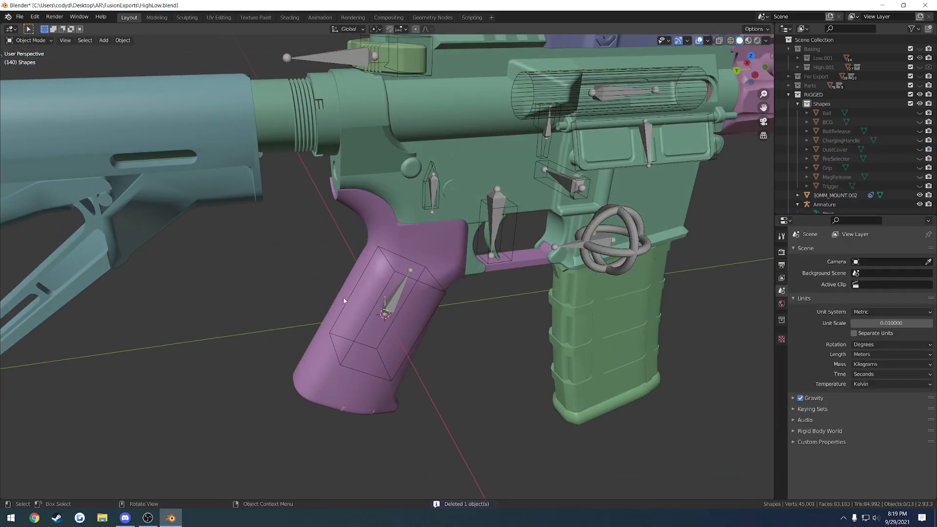
Step: In Pose Mode, replace the custom shape object of the CB_MagazineRelease bone with MagRelease
{"action": "left_click", "coordinate": [592, 187]}
{"action": "key", "text": "ctrl+Tab"}
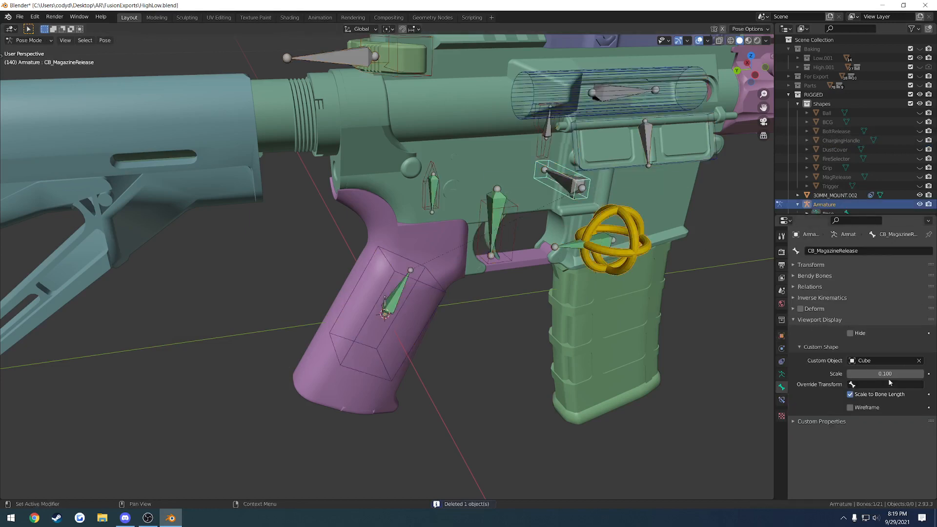
{"action": "left_click", "coordinate": [918, 361]}
{"action": "left_click", "coordinate": [890, 361]}
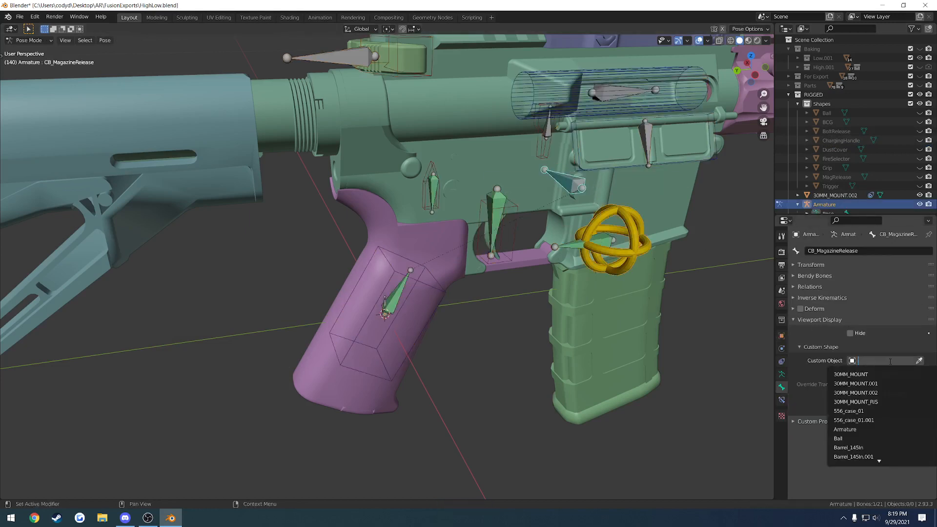
{"action": "type", "text": "magr"}
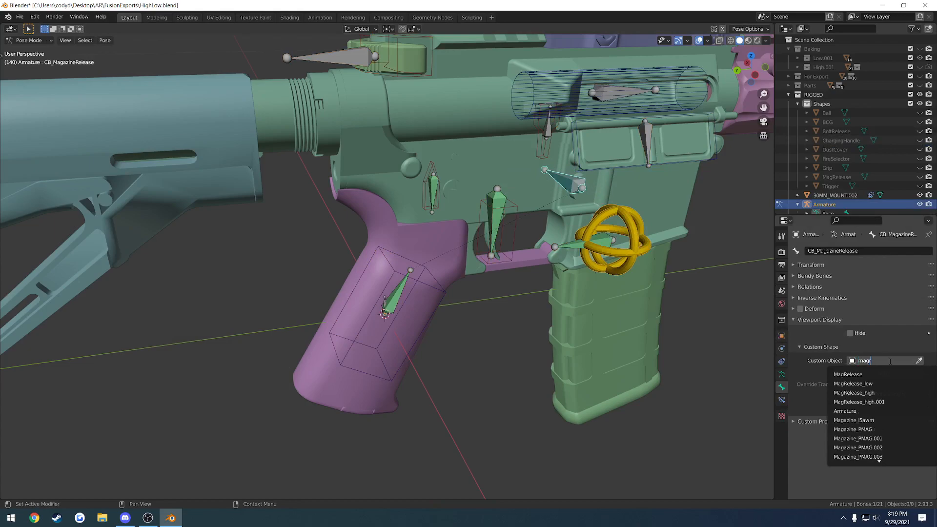
{"action": "key", "text": "Return"}
Step: Set the custom shape scale of CB_MagazineRelease to 0.3, check it around the bone, and save the file
{"action": "middle_click_drag", "start_coordinate": [623, 239], "coordinate": [539, 227]}
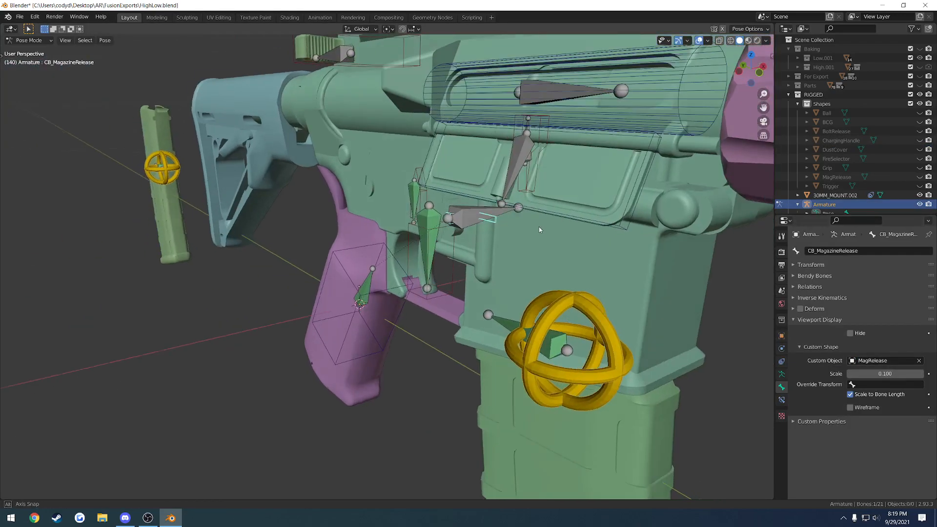
{"action": "scroll", "coordinate": [539, 227], "scroll_direction": "up", "scroll_amount": 1}
{"action": "left_click", "coordinate": [920, 374]}
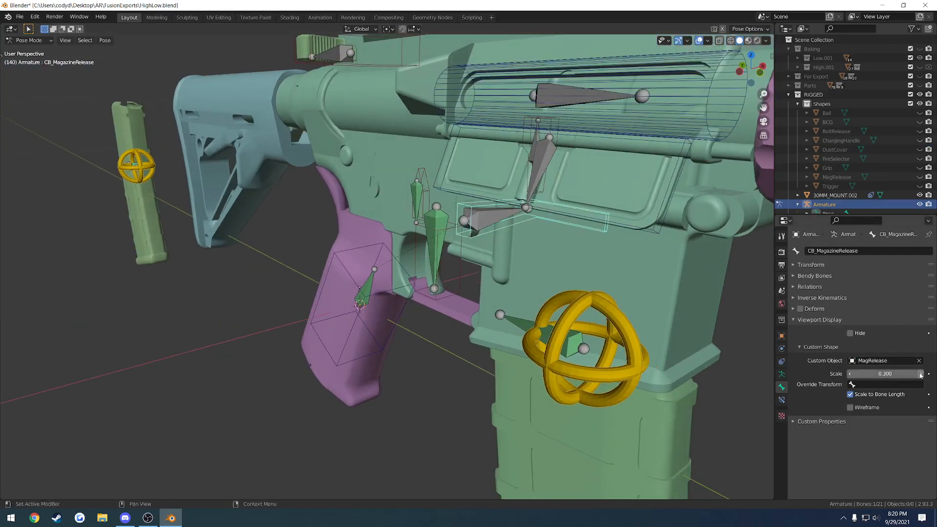
{"action": "middle_click_drag", "start_coordinate": [636, 293], "coordinate": [561, 273]}
{"action": "middle_click_drag", "start_coordinate": [429, 258], "coordinate": [433, 315]}
{"action": "key", "text": "ctrl+s"}
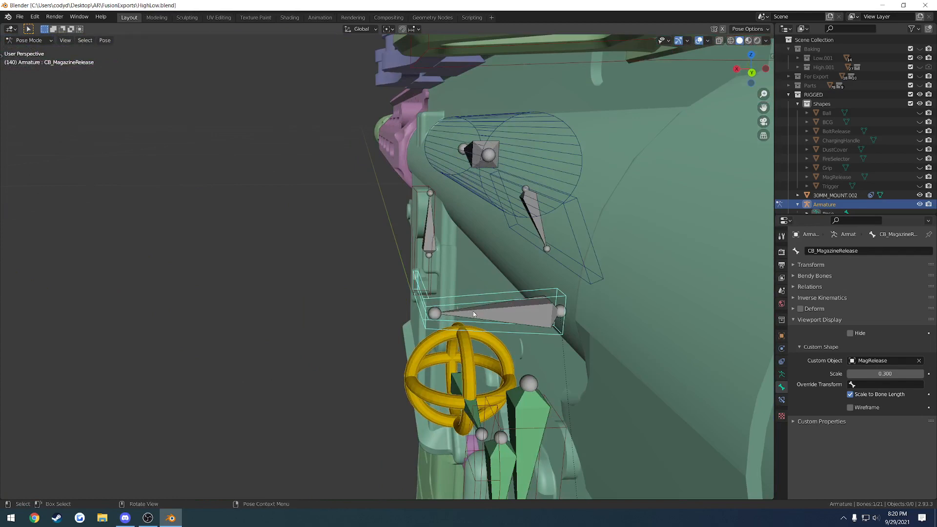
Step: Test moving the B_MagazineRelease bone along global X and cancel the move
{"action": "left_click", "coordinate": [500, 315]}
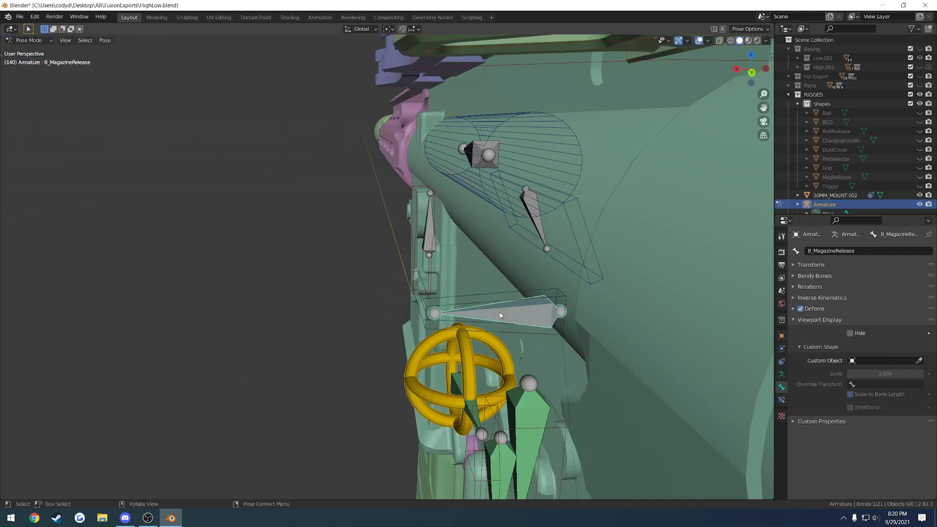
{"action": "key", "text": "g"}
{"action": "key", "text": "x"}
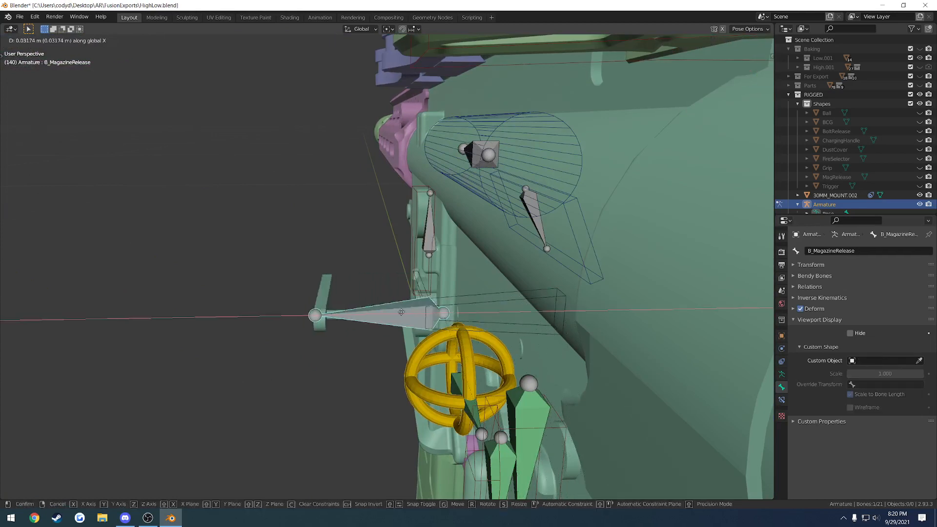
{"action": "right_click", "coordinate": [443, 311]}
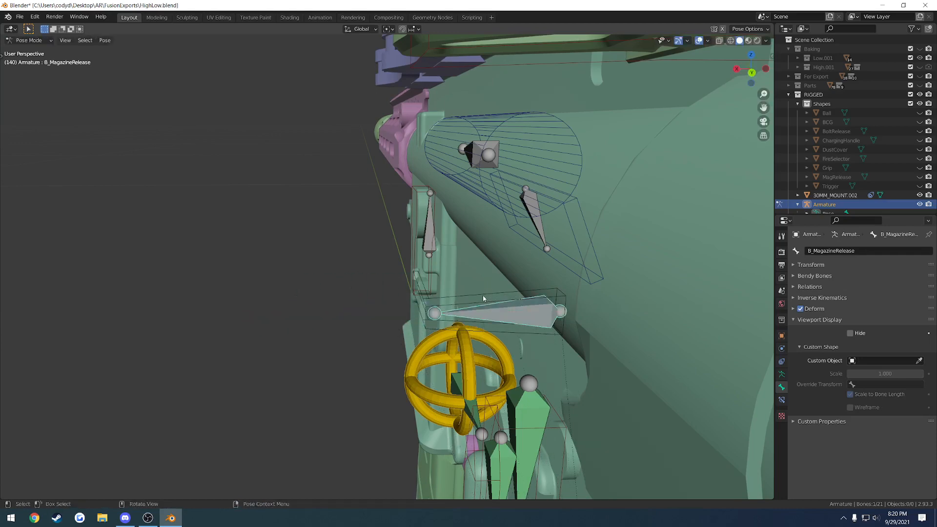
{"action": "middle_click_drag", "start_coordinate": [483, 297], "coordinate": [520, 312]}
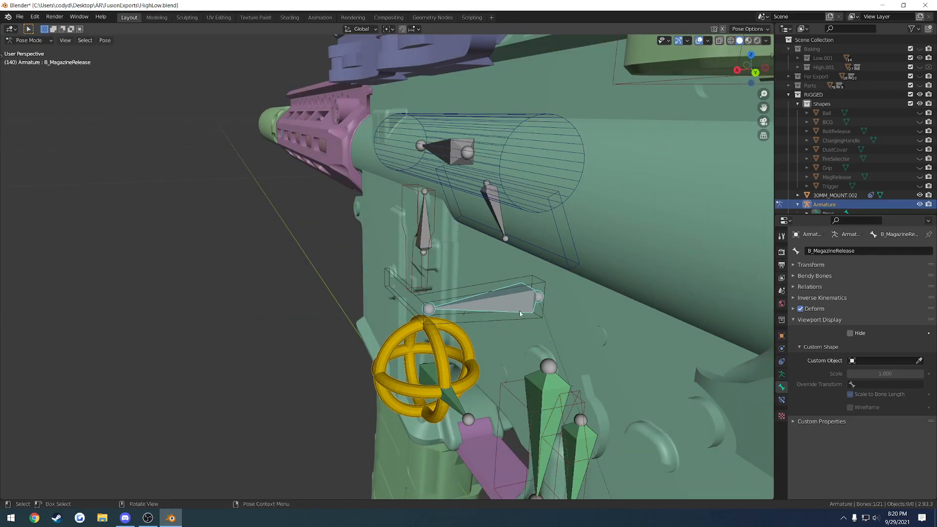
{"action": "left_click", "coordinate": [781, 400]}
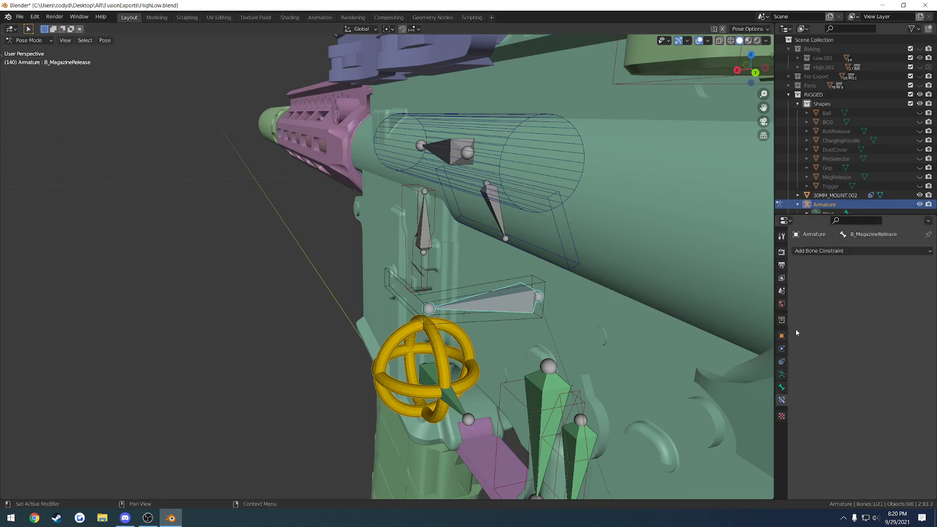
{"action": "left_click", "coordinate": [818, 252]}
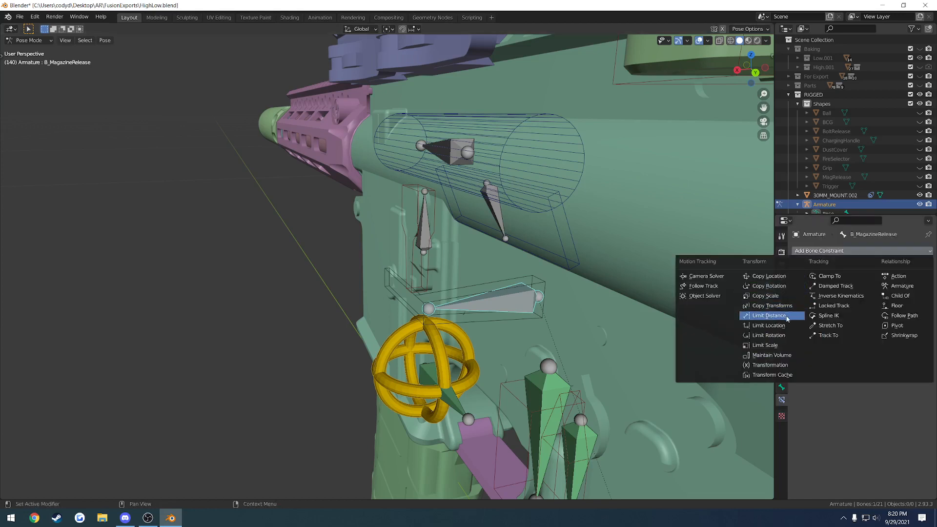
{"action": "left_click", "coordinate": [769, 276]}
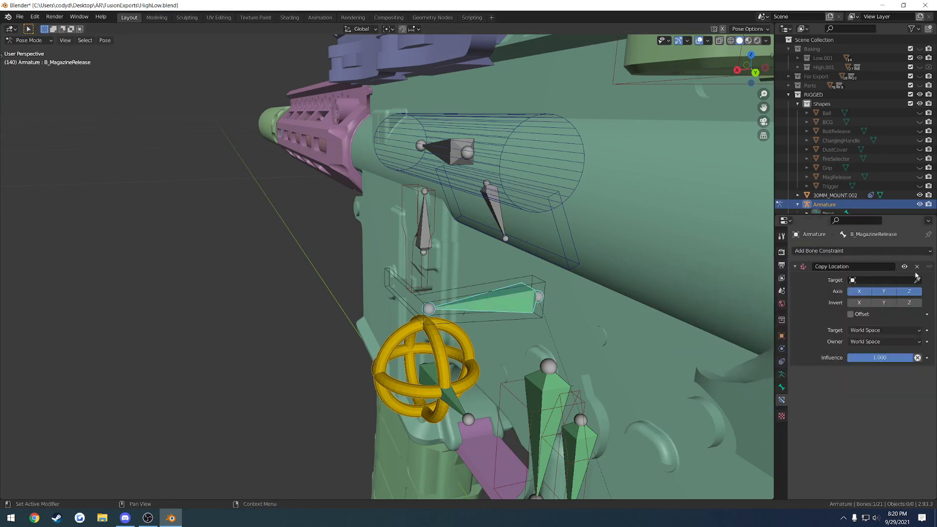
{"action": "left_click", "coordinate": [548, 280]}
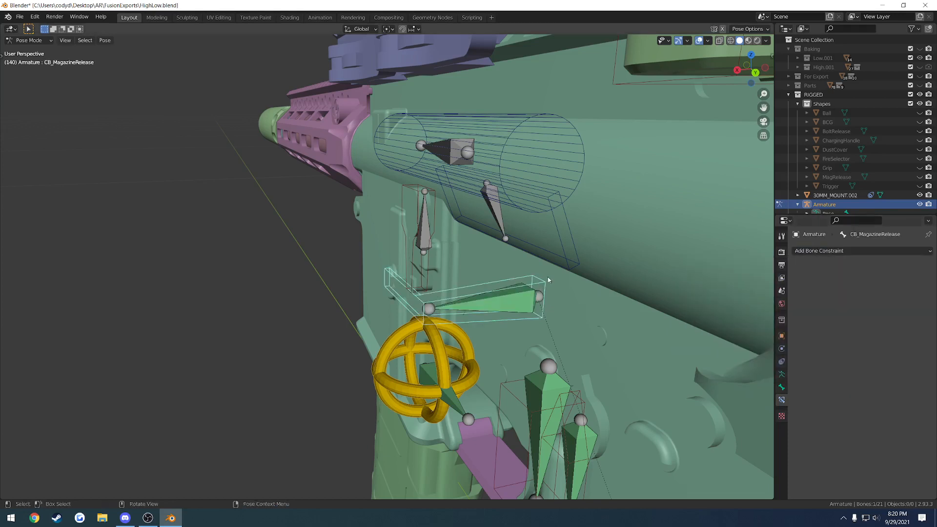
{"action": "left_click", "coordinate": [541, 300]}
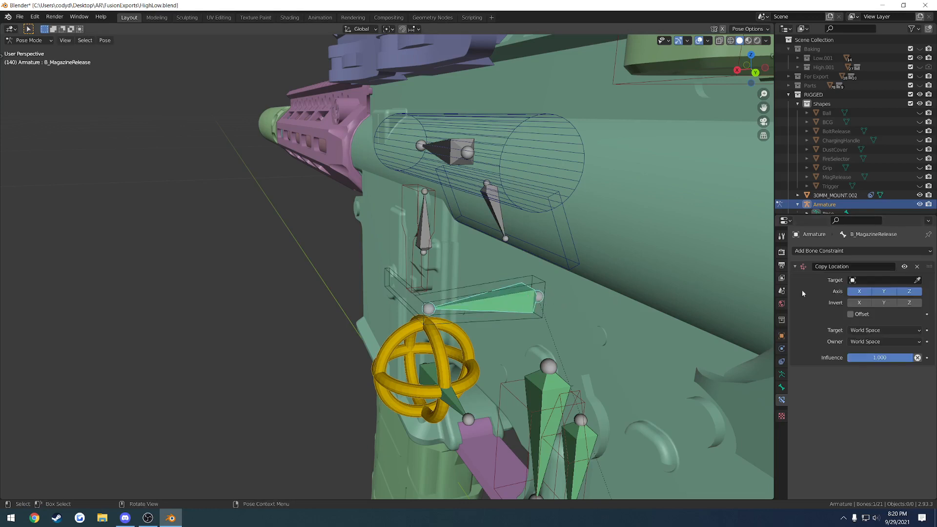
{"action": "left_click", "coordinate": [916, 267]}
{"action": "left_click", "coordinate": [837, 251]}
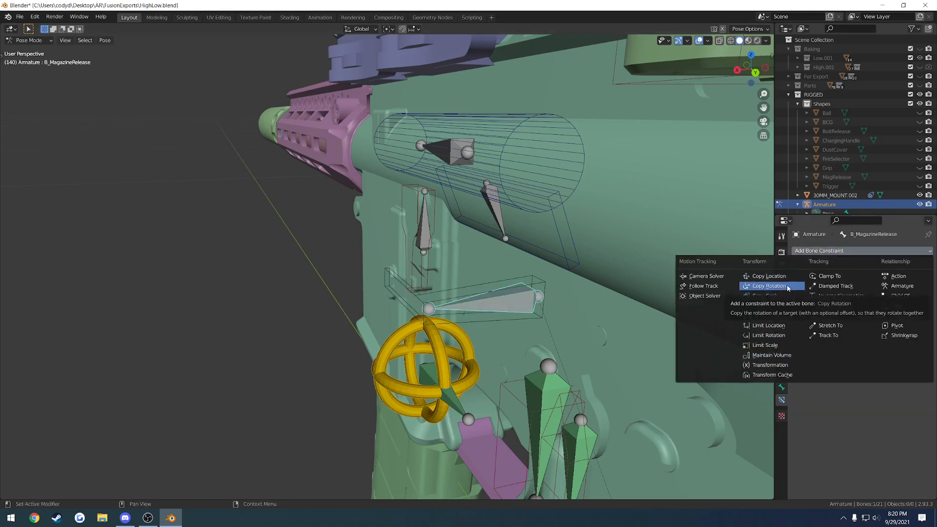
{"action": "left_click", "coordinate": [788, 307]}
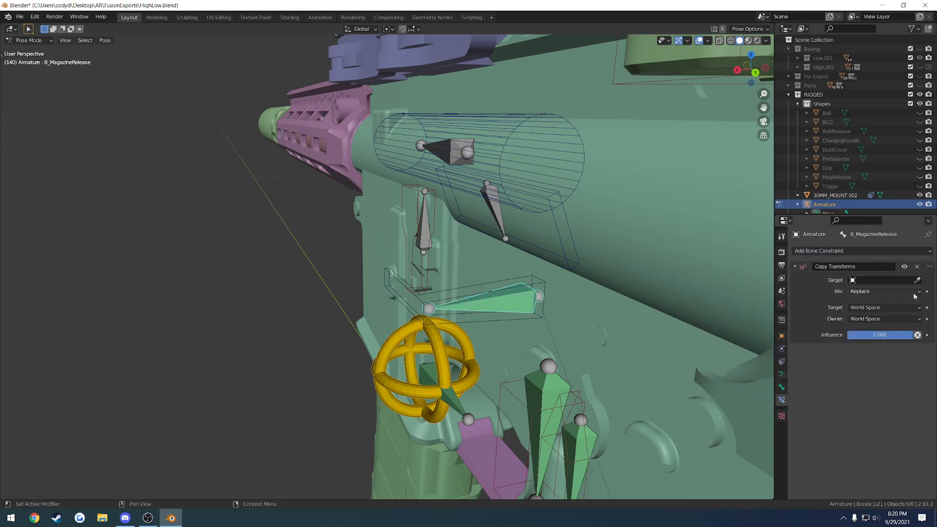
{"action": "left_click", "coordinate": [916, 266]}
Step: Add a Copy Location constraint to B_MagazineRelease, targeting the CB_MagazineRelease bone of the Armature
{"action": "left_click", "coordinate": [878, 251]}
{"action": "left_click", "coordinate": [771, 270]}
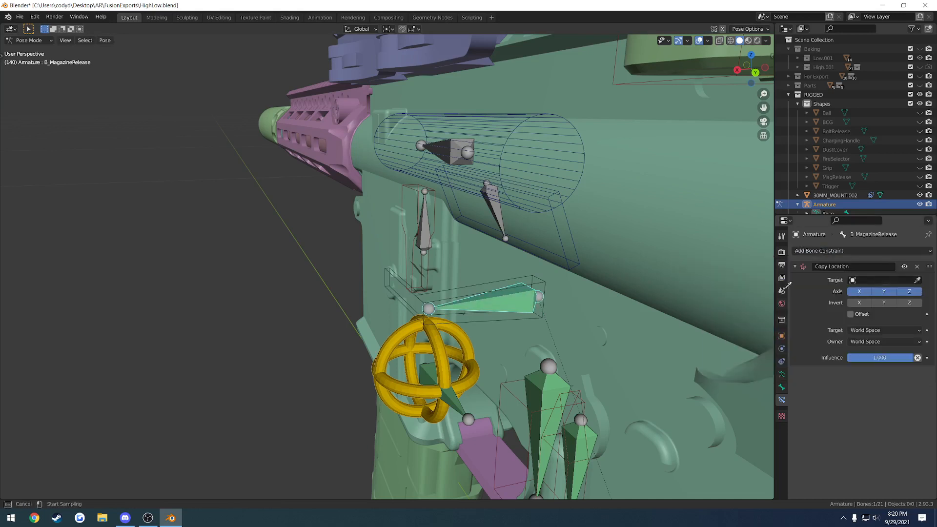
{"action": "left_click", "coordinate": [525, 283]}
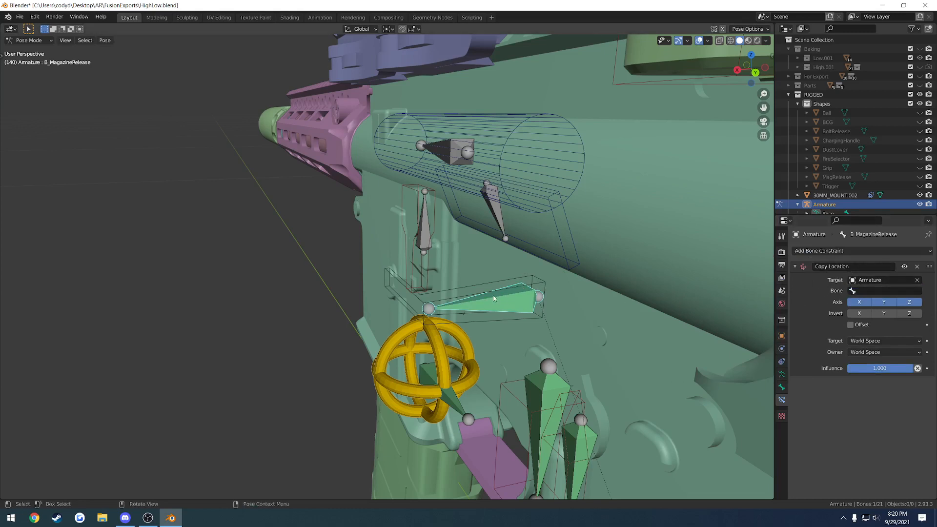
{"action": "left_click", "coordinate": [881, 292]}
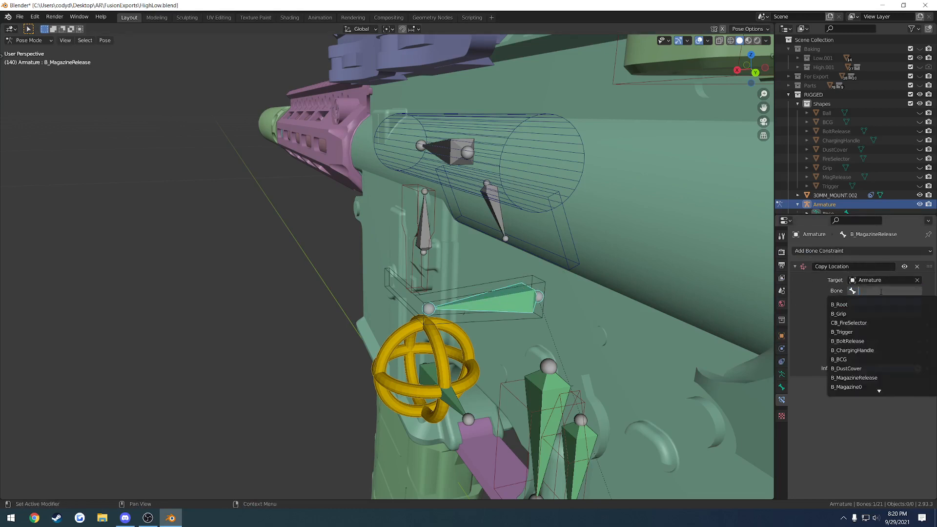
{"action": "type", "text": "cbma"}
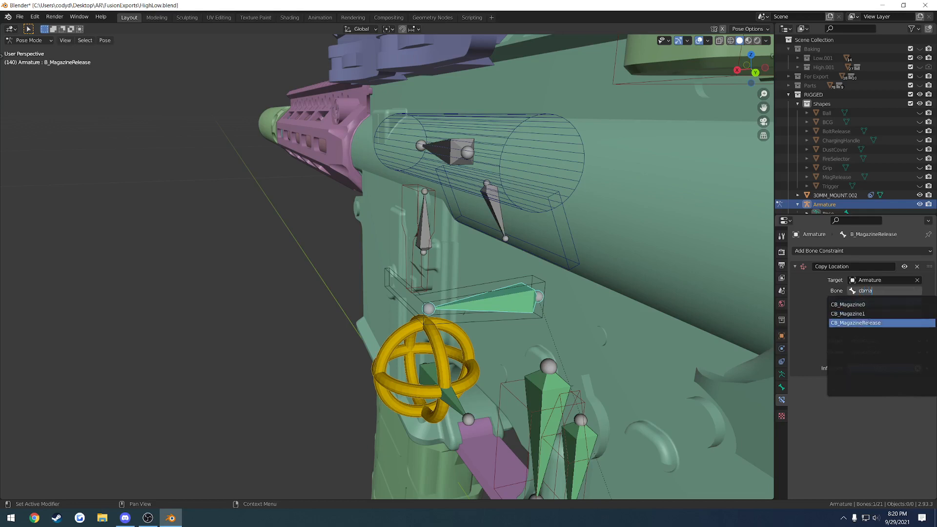
{"action": "left_click", "coordinate": [868, 323]}
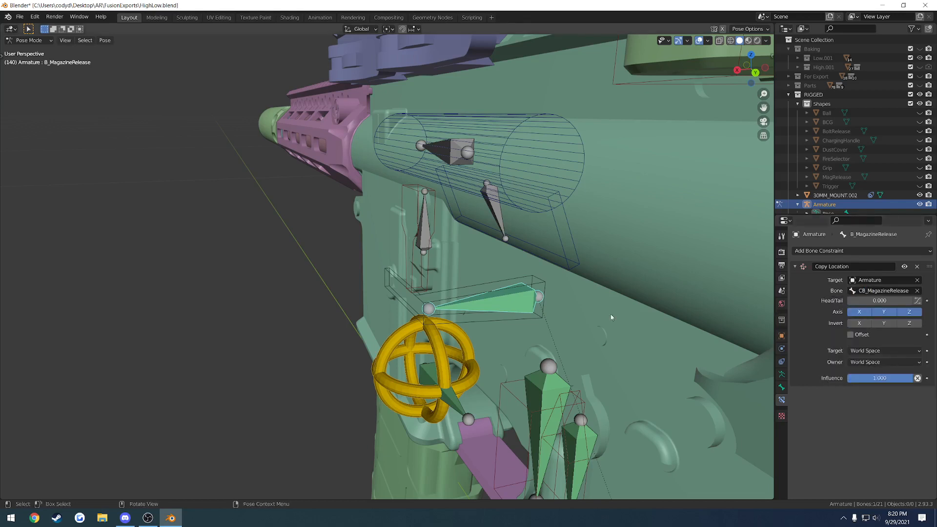
Step: Set both the target and owner space of the Copy Location constraint to Local Space
{"action": "left_click", "coordinate": [854, 356]}
{"action": "left_click", "coordinate": [864, 400]}
{"action": "left_click", "coordinate": [866, 362]}
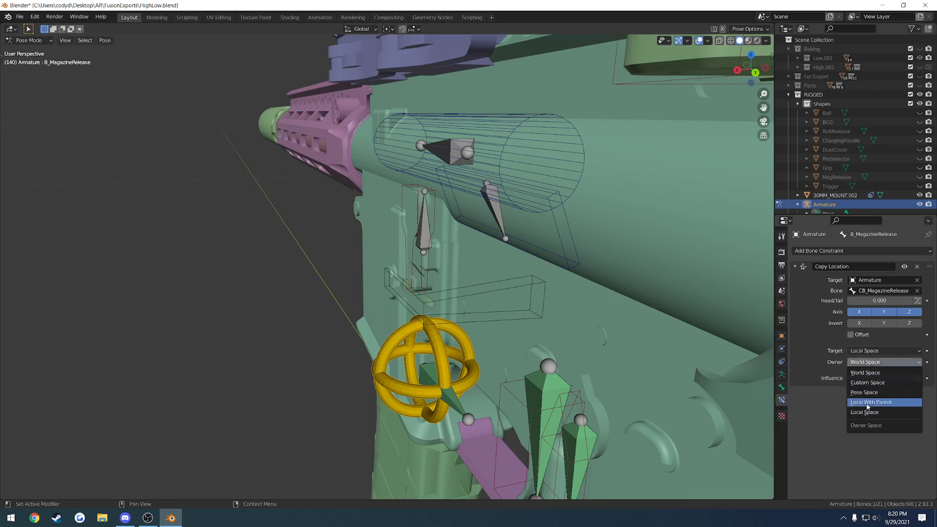
{"action": "left_click", "coordinate": [864, 412]}
Step: Test the constraint by moving the CB_MagazineRelease control bone freely several times, cancelling each move
{"action": "left_click", "coordinate": [526, 287]}
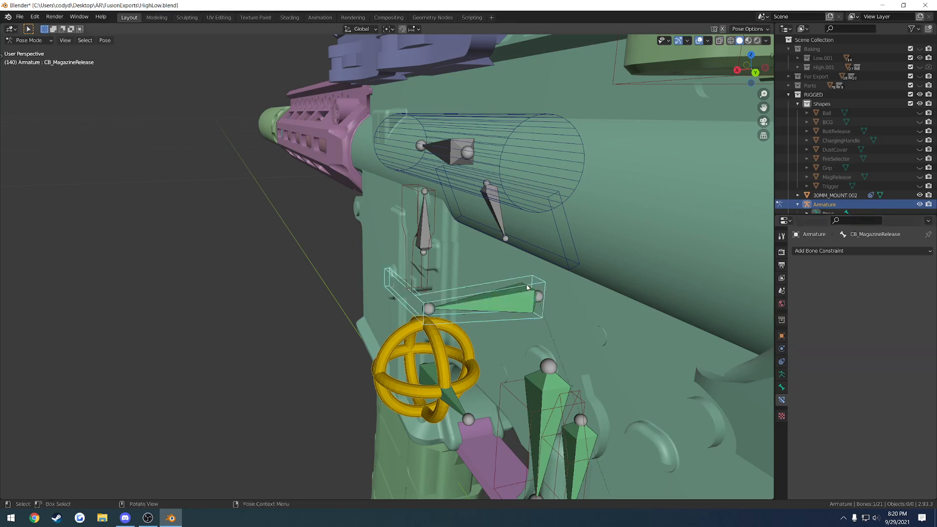
{"action": "key", "text": "g"}
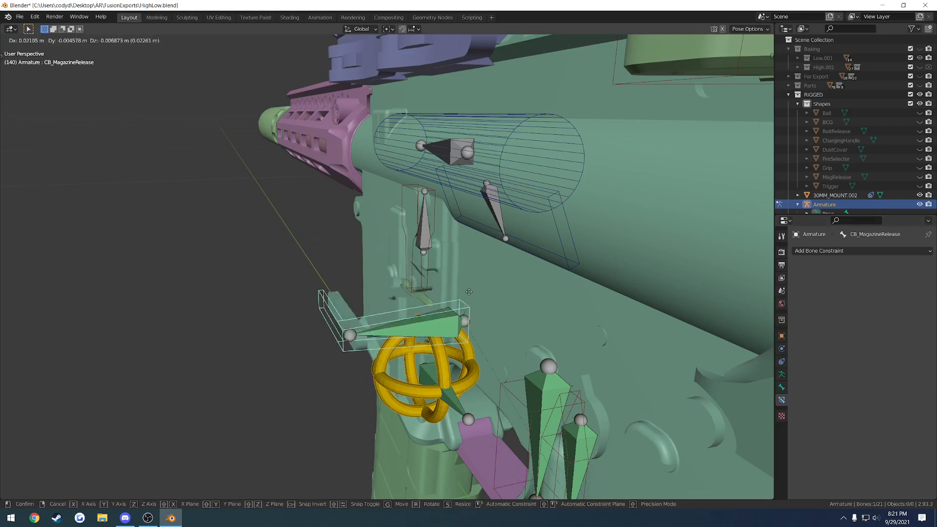
{"action": "right_click", "coordinate": [391, 269]}
{"action": "key", "text": "g"}
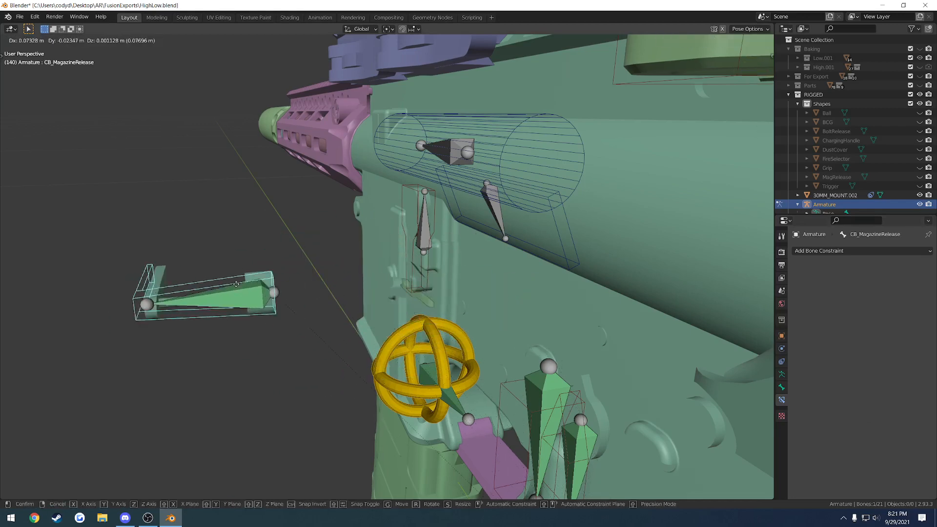
{"action": "right_click", "coordinate": [243, 298]}
{"action": "middle_click_drag", "start_coordinate": [396, 310], "coordinate": [428, 306]}
{"action": "key", "text": "g"}
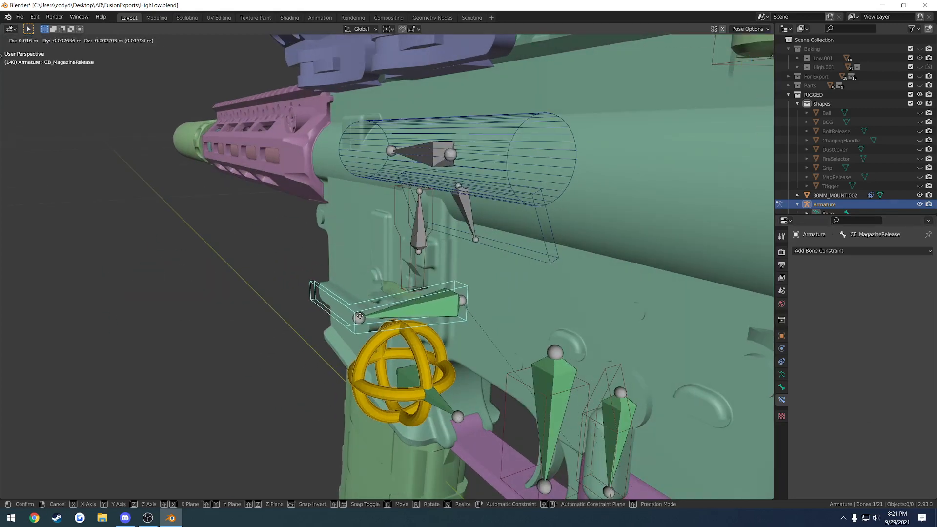
{"action": "right_click", "coordinate": [249, 324]}
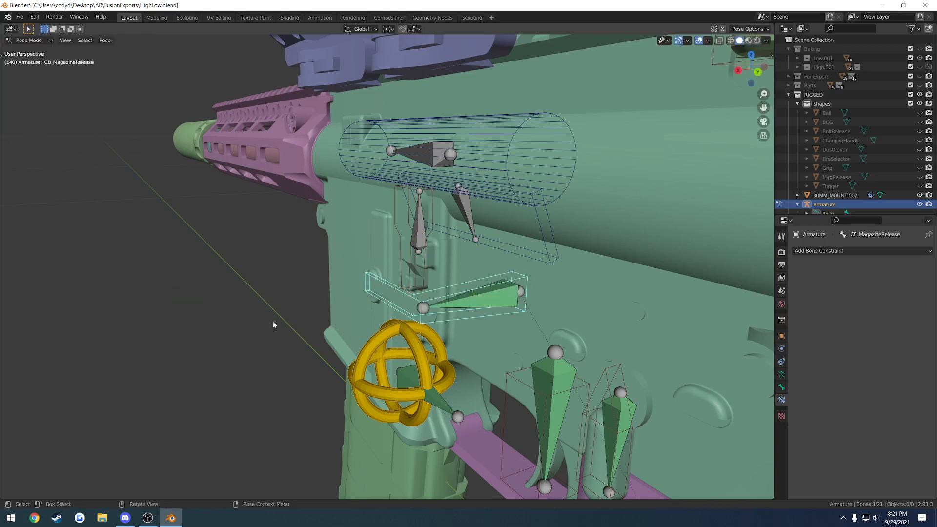
Step: Restrict the Copy Location constraint on B_MagazineRelease to the X axis and test it by moving the CB_MagazineRelease bone, cancelling the move
{"action": "left_click", "coordinate": [488, 291]}
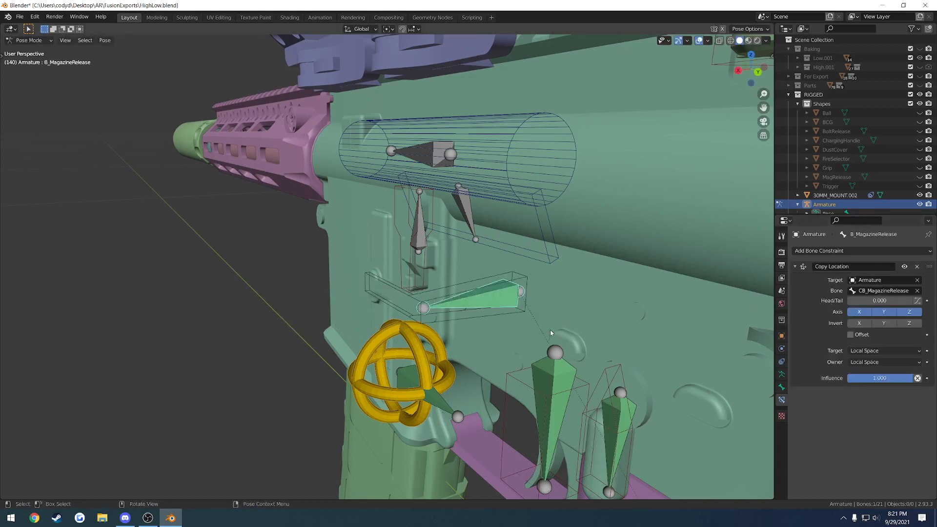
{"action": "middle_click_drag", "start_coordinate": [546, 328], "coordinate": [471, 421]}
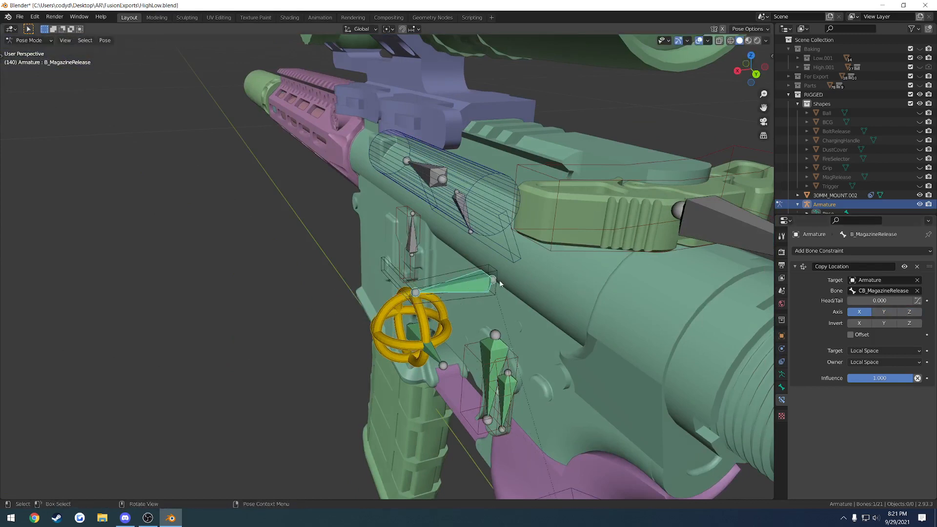
{"action": "left_click", "coordinate": [454, 290]}
{"action": "key", "text": "g"}
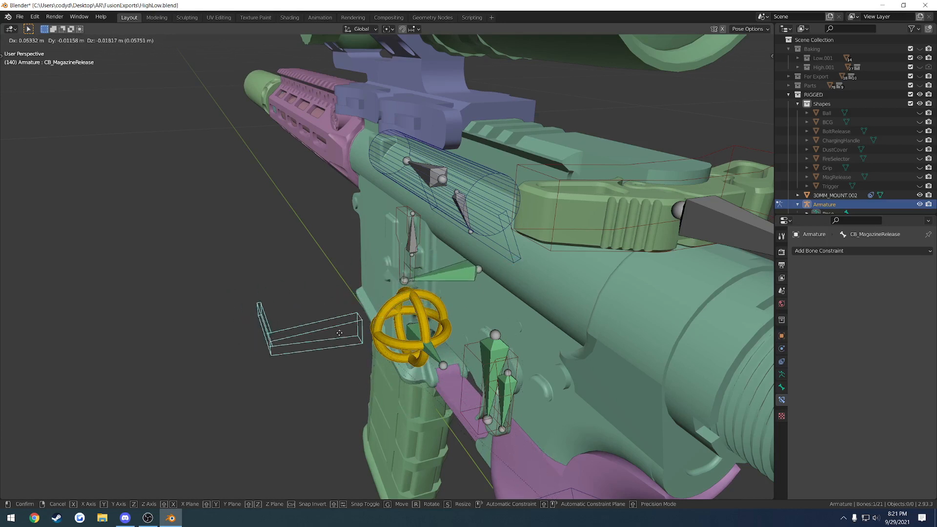
{"action": "right_click", "coordinate": [429, 290]}
Step: Switch B_MagazineRelease's Copy Location constraint to the Y axis and test it with a cancelled free move of the CB_MagazineRelease bone
{"action": "left_click", "coordinate": [463, 284]}
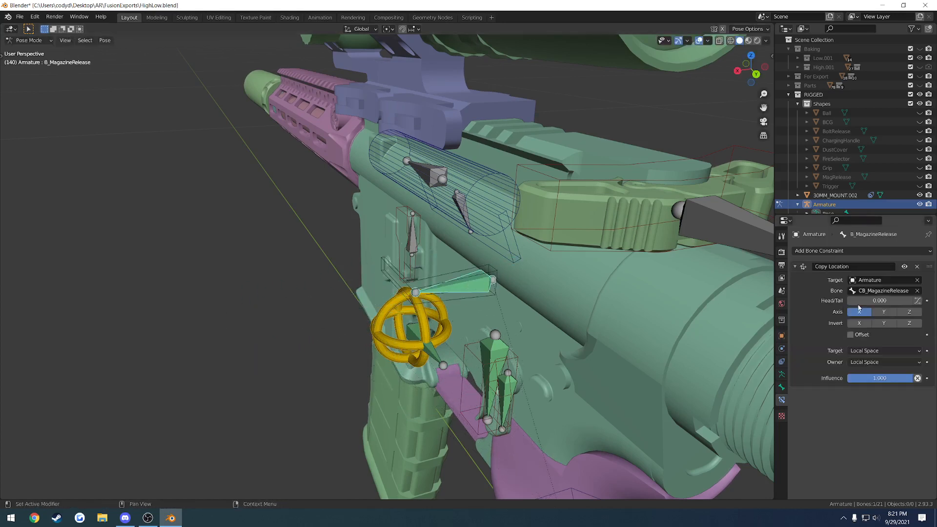
{"action": "left_click", "coordinate": [454, 287]}
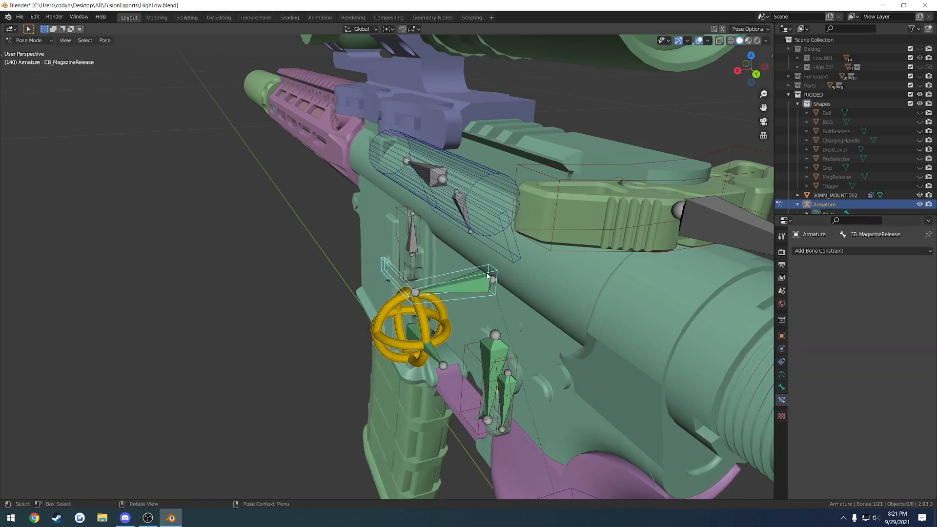
{"action": "key", "text": "g"}
{"action": "right_click", "coordinate": [298, 275]}
Step: Test moving the CB_MagazineRelease control bone separately along the global Y, X and Z axes, cancelling each move
{"action": "middle_click_drag", "start_coordinate": [332, 276], "coordinate": [463, 272]}
{"action": "key", "text": "g"}
{"action": "key", "text": "y"}
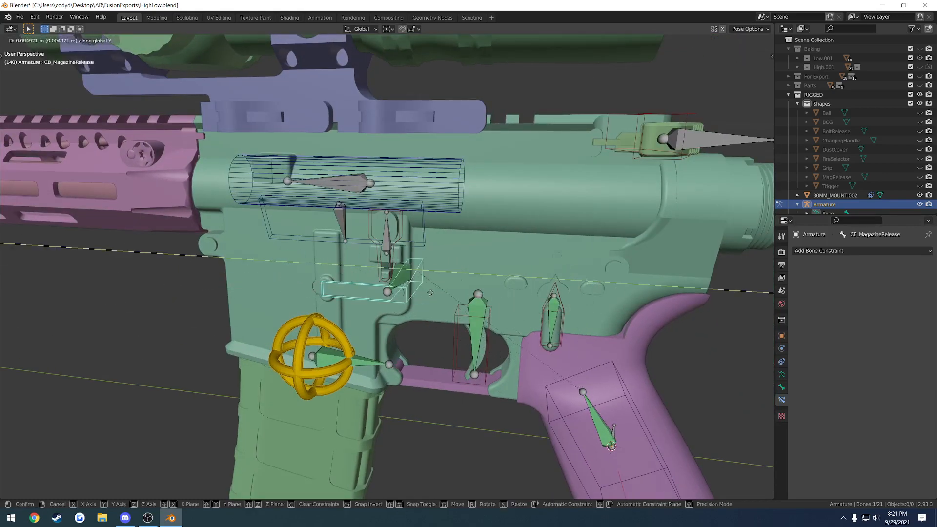
{"action": "right_click", "coordinate": [417, 297]}
{"action": "middle_click_drag", "start_coordinate": [417, 297], "coordinate": [349, 298]}
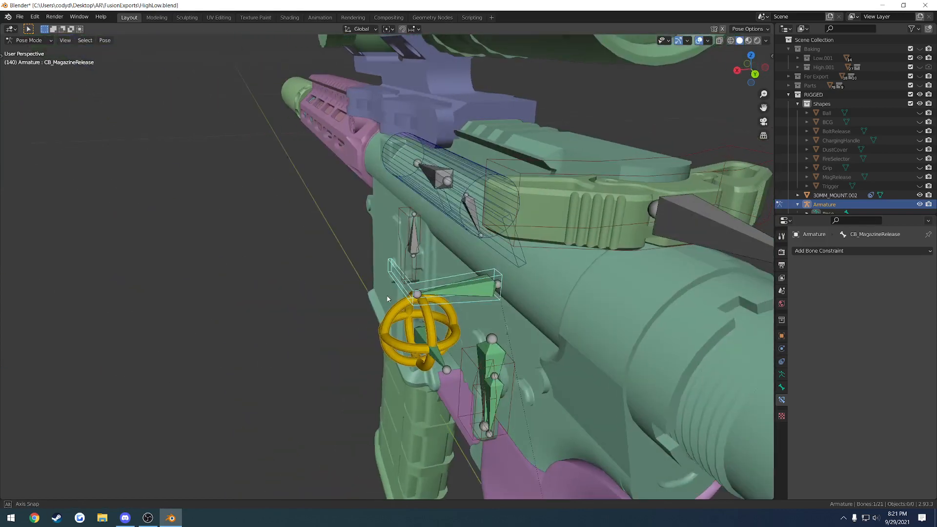
{"action": "key", "text": "g"}
{"action": "key", "text": "x"}
{"action": "right_click", "coordinate": [324, 303]}
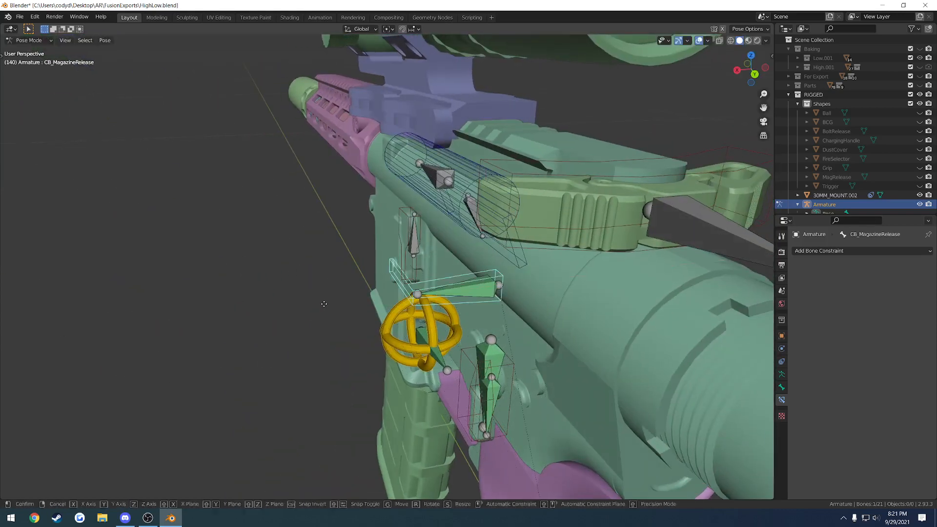
{"action": "key", "text": "g"}
{"action": "key", "text": "z"}
{"action": "right_click", "coordinate": [373, 279]}
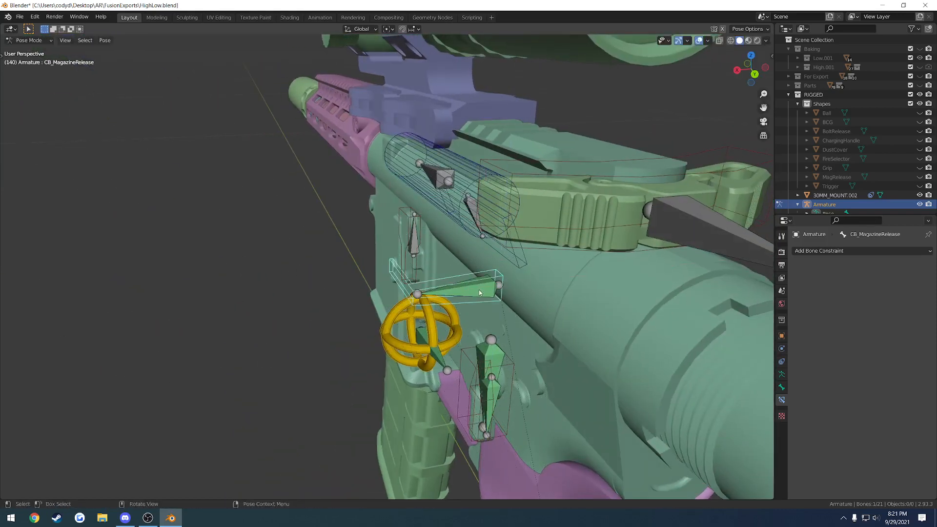
Step: Add a Limit Rotation constraint to CB_MagazineRelease with X, Y and Z limited to 0° and the owner in Local Space
{"action": "middle_click_drag", "start_coordinate": [479, 292], "coordinate": [467, 274]}
{"action": "left_click", "coordinate": [822, 250]}
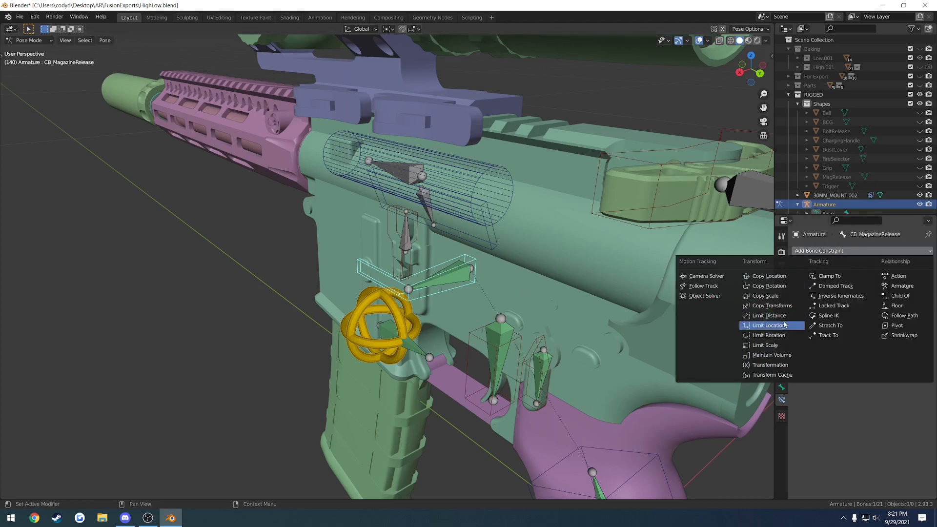
{"action": "left_click", "coordinate": [784, 336]}
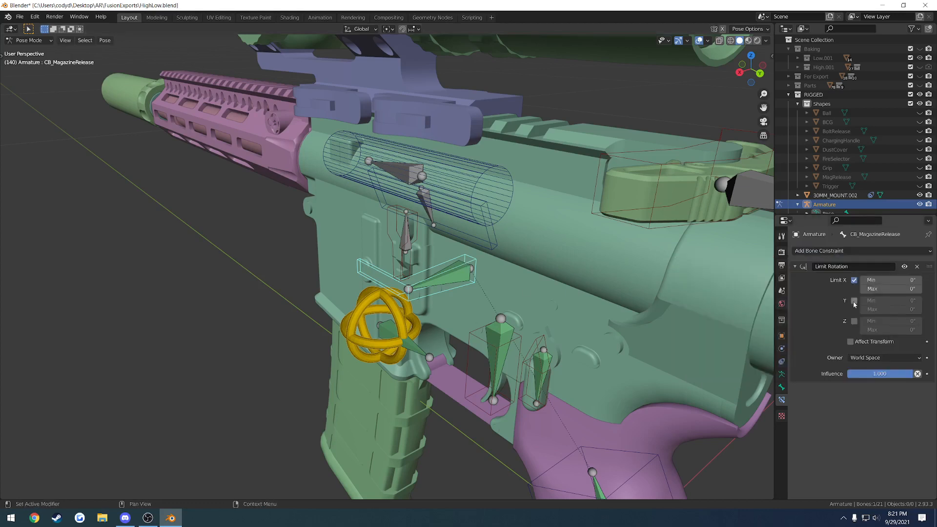
{"action": "left_click", "coordinate": [854, 301]}
{"action": "left_click", "coordinate": [854, 322]}
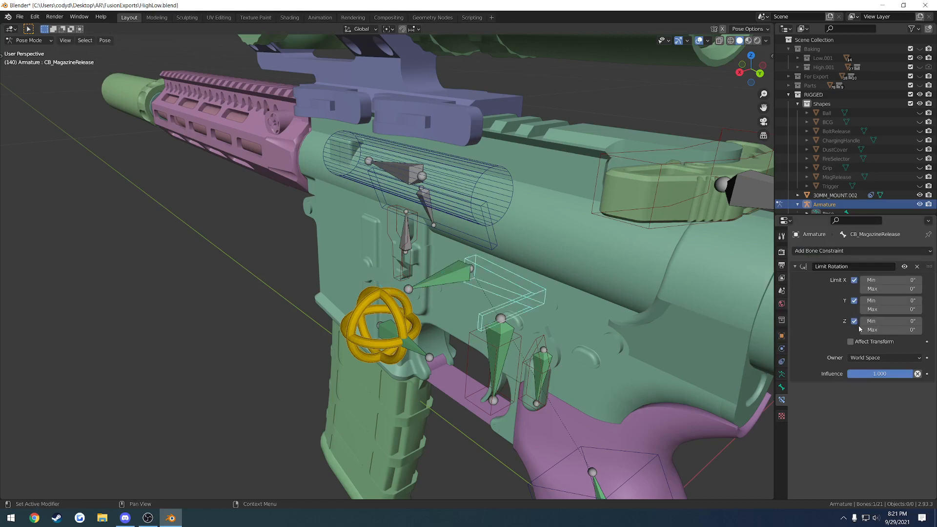
{"action": "left_click", "coordinate": [870, 357]}
{"action": "left_click", "coordinate": [873, 409]}
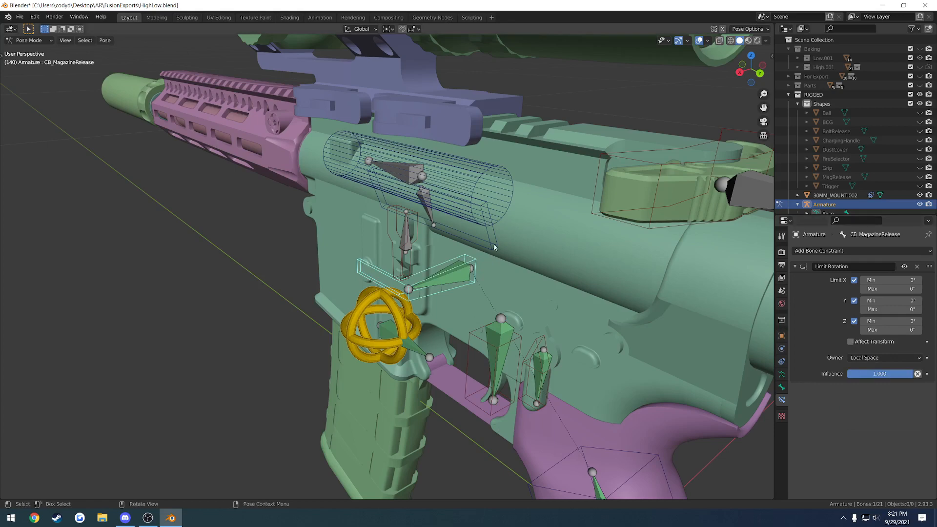
Step: Enable Affect Transform on the Limit Rotation constraint, showing the transform values and testing with cancelled rotations before and after
{"action": "key", "text": "n"}
{"action": "middle_click_drag", "start_coordinate": [500, 293], "coordinate": [523, 277]}
{"action": "key", "text": "r"}
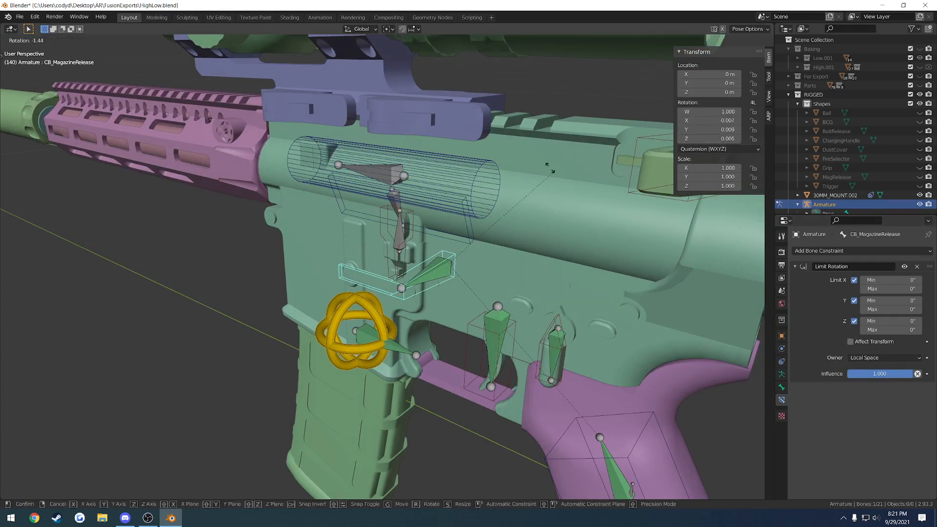
{"action": "key", "text": "Escape"}
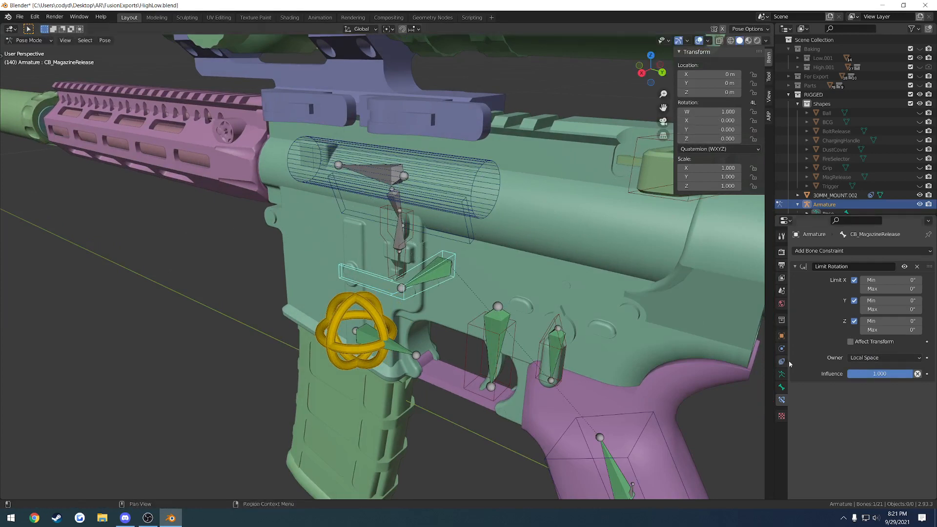
{"action": "left_click", "coordinate": [850, 341]}
{"action": "key", "text": "r"}
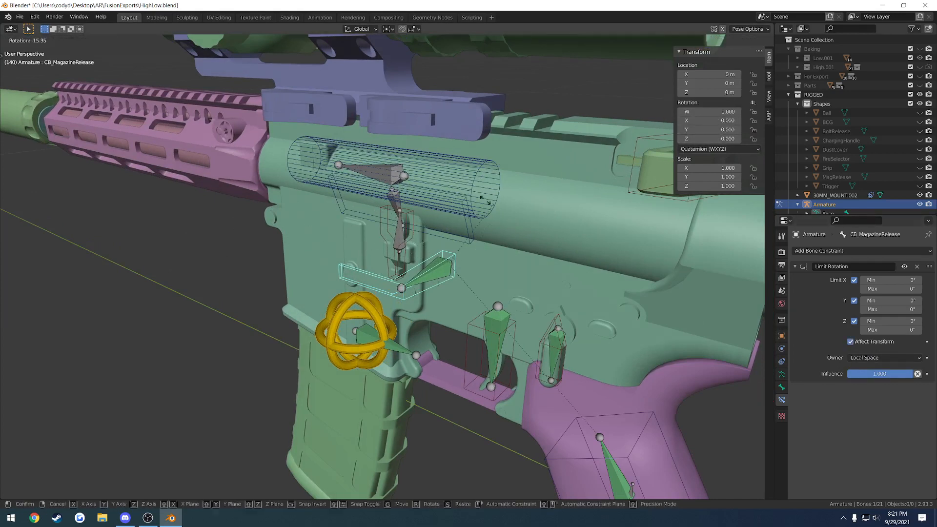
{"action": "right_click", "coordinate": [255, 228]}
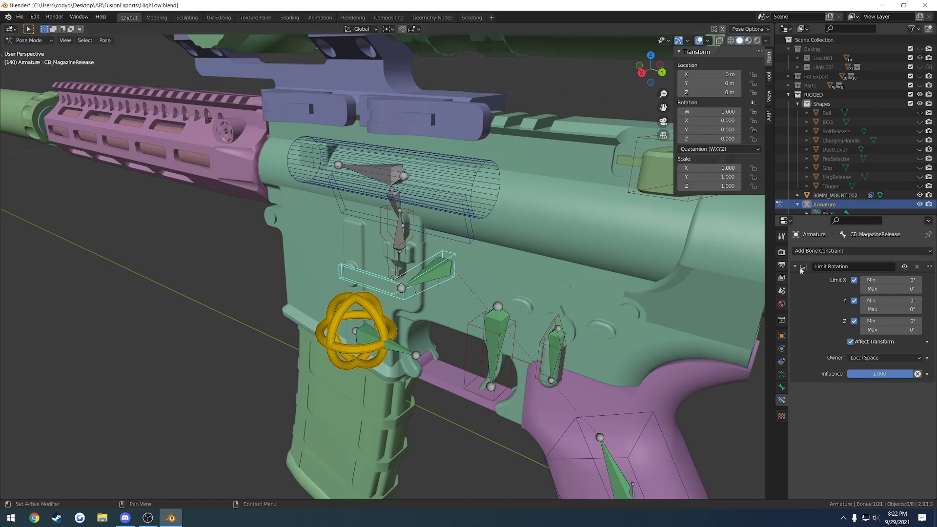
Step: Add a Limit Location constraint to CB_MagazineRelease with the owner in Local Space and Affect Transform enabled
{"action": "left_click", "coordinate": [819, 250]}
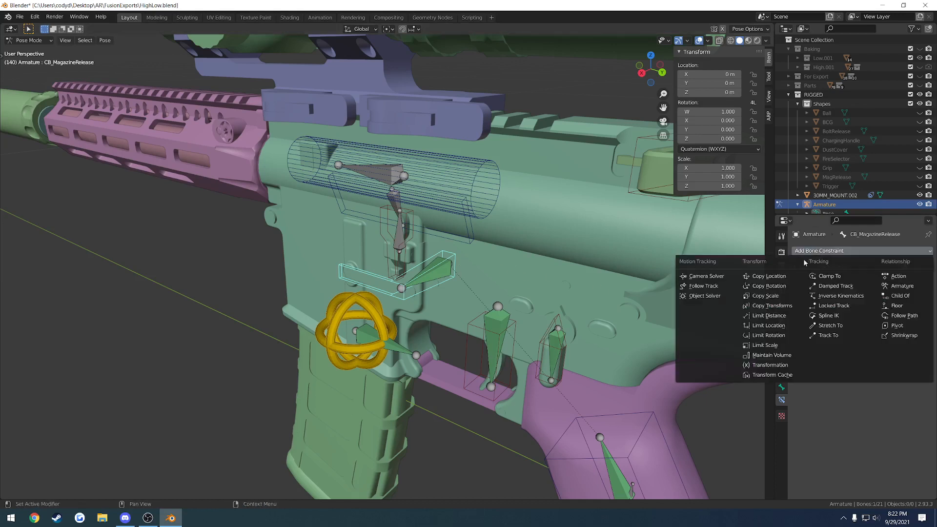
{"action": "left_click", "coordinate": [786, 326]}
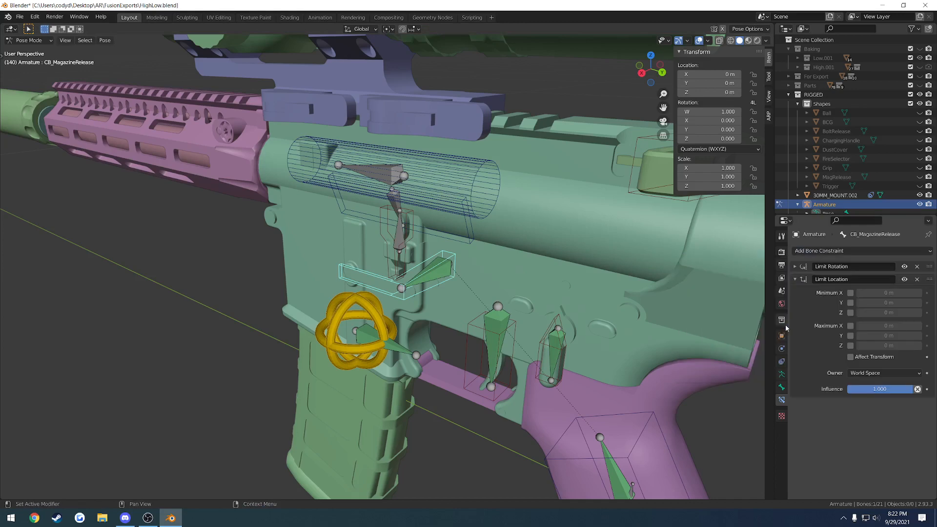
{"action": "left_click", "coordinate": [867, 372]}
{"action": "left_click", "coordinate": [871, 427]}
{"action": "scroll", "coordinate": [570, 326], "scroll_direction": "up", "scroll_amount": 2}
{"action": "middle_click_drag", "start_coordinate": [570, 327], "coordinate": [532, 327]}
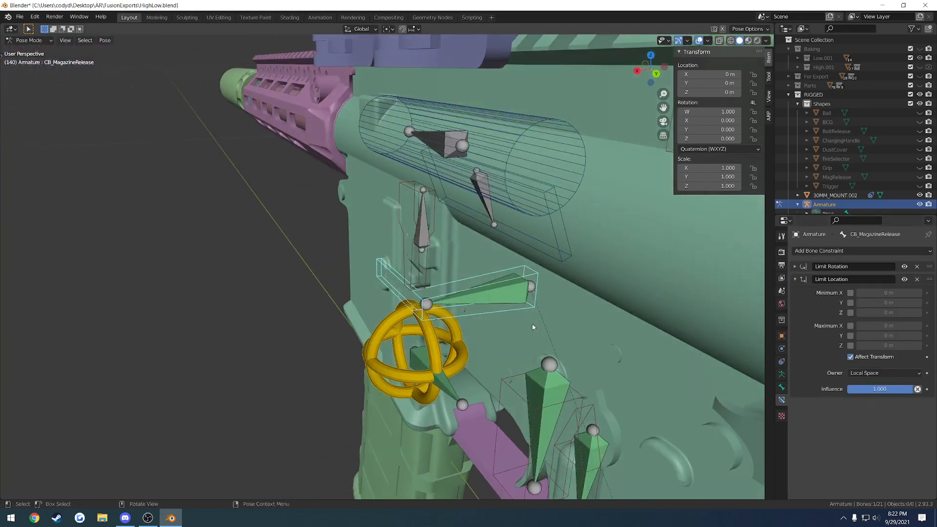
Step: Enable the minimum and maximum X and Z location limits at 0 m and test a move along global X, cancelling it
{"action": "left_click", "coordinate": [850, 293]}
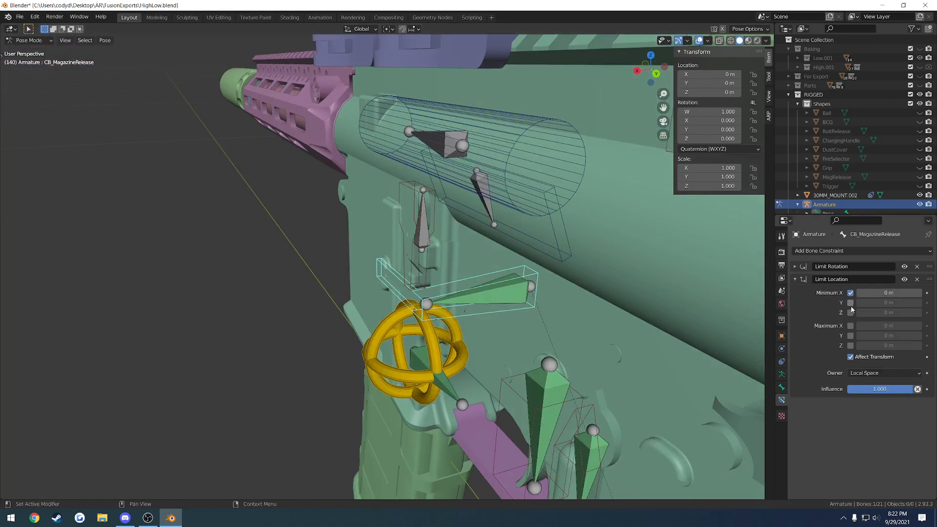
{"action": "left_click", "coordinate": [850, 326]}
{"action": "left_click", "coordinate": [850, 345]}
{"action": "left_click", "coordinate": [850, 312]}
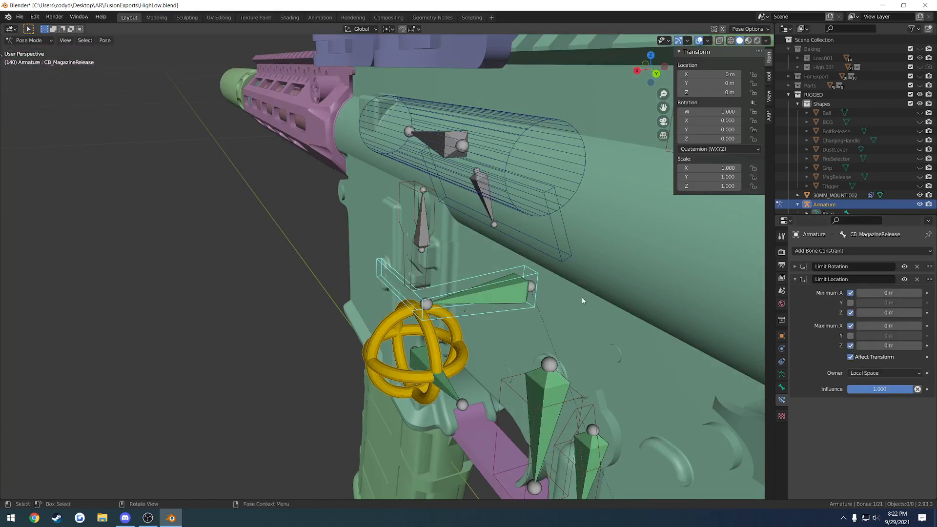
{"action": "key", "text": "g"}
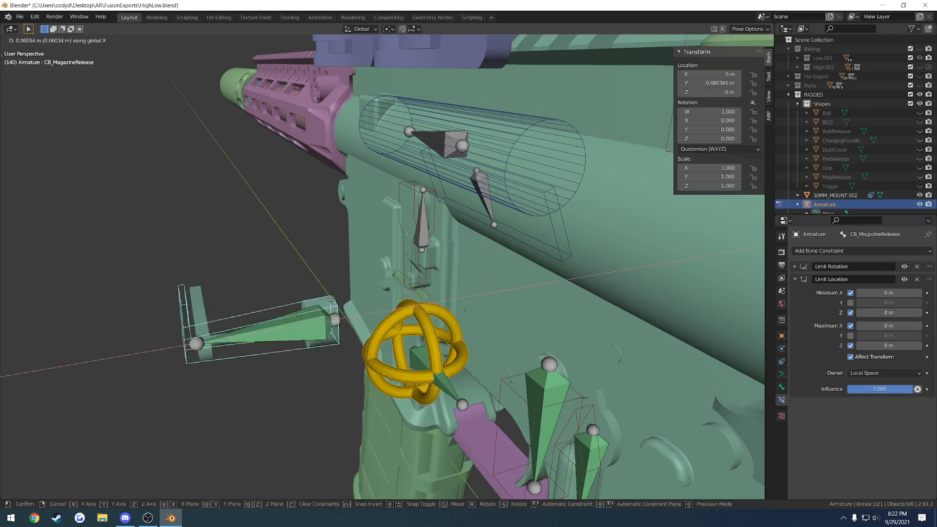
{"action": "key", "text": "Escape"}
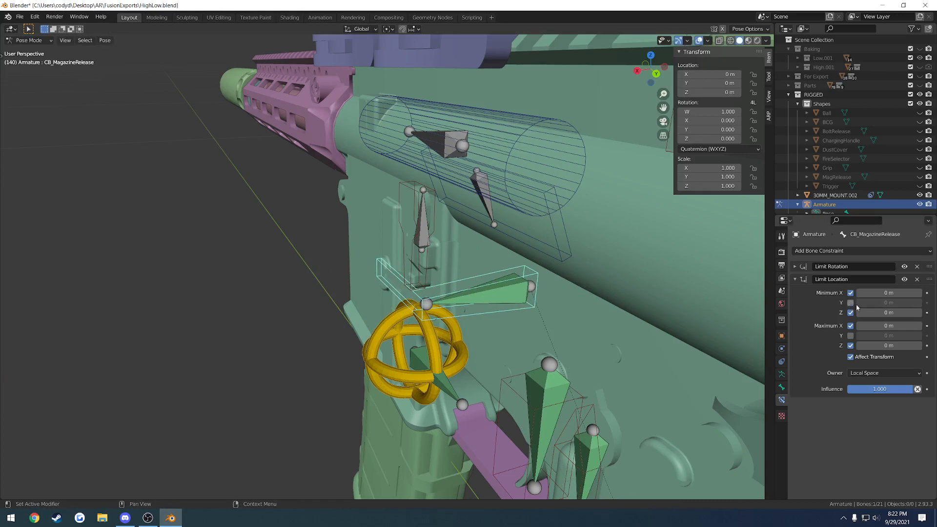
Step: Try limiting the minimum and maximum Y location at 0 m, test a move along global X, and disable both Y limits again
{"action": "scroll", "coordinate": [601, 285], "scroll_direction": "down", "scroll_amount": 3}
{"action": "scroll", "coordinate": [504, 317], "scroll_direction": "up", "scroll_amount": 4}
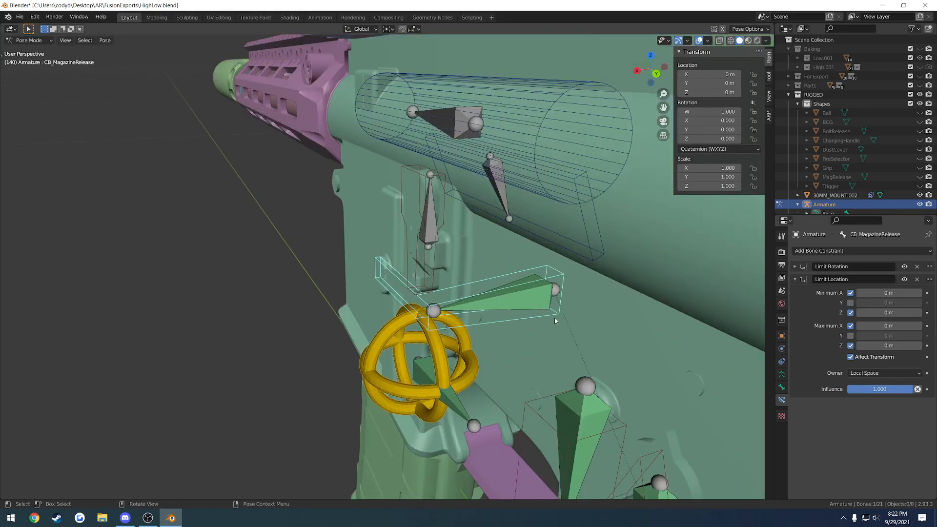
{"action": "left_click", "coordinate": [850, 303]}
{"action": "left_click", "coordinate": [850, 335]}
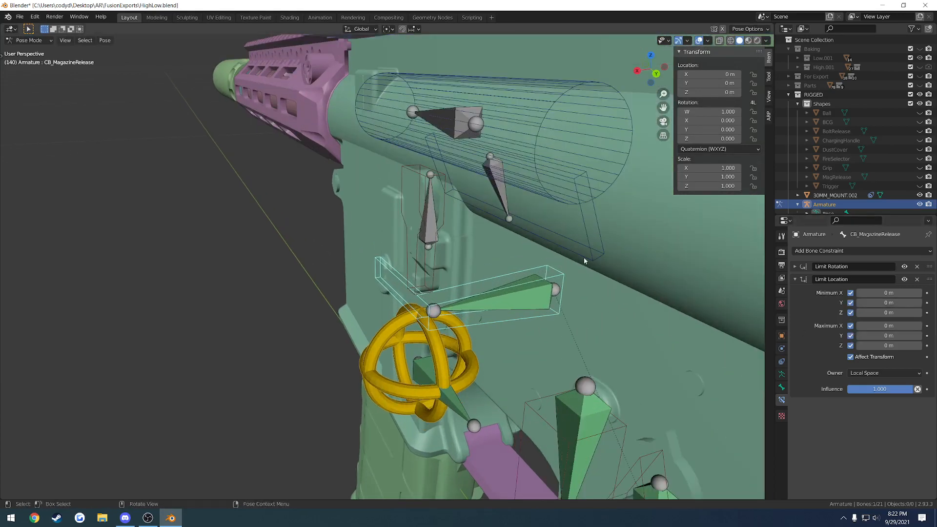
{"action": "key", "text": "g"}
{"action": "key", "text": "x"}
{"action": "right_click", "coordinate": [457, 288]}
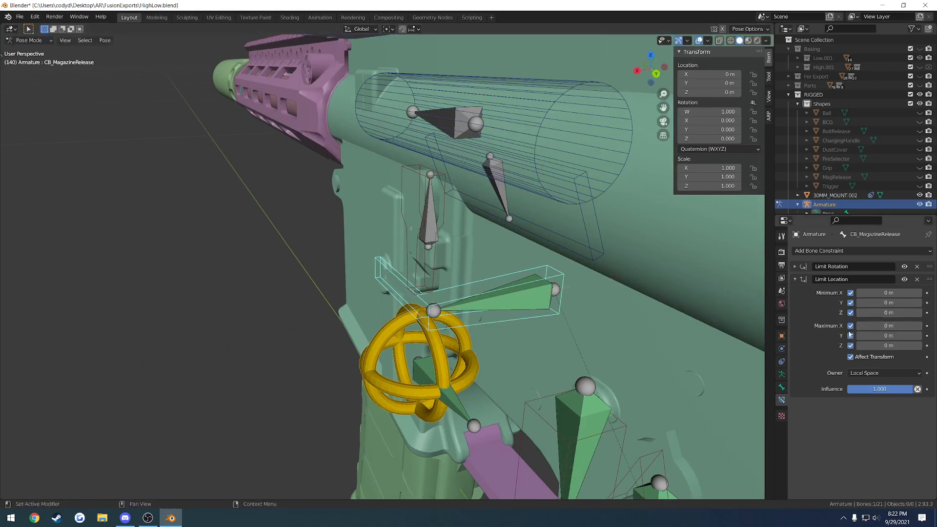
{"action": "left_click", "coordinate": [850, 335]}
{"action": "left_click", "coordinate": [850, 303]}
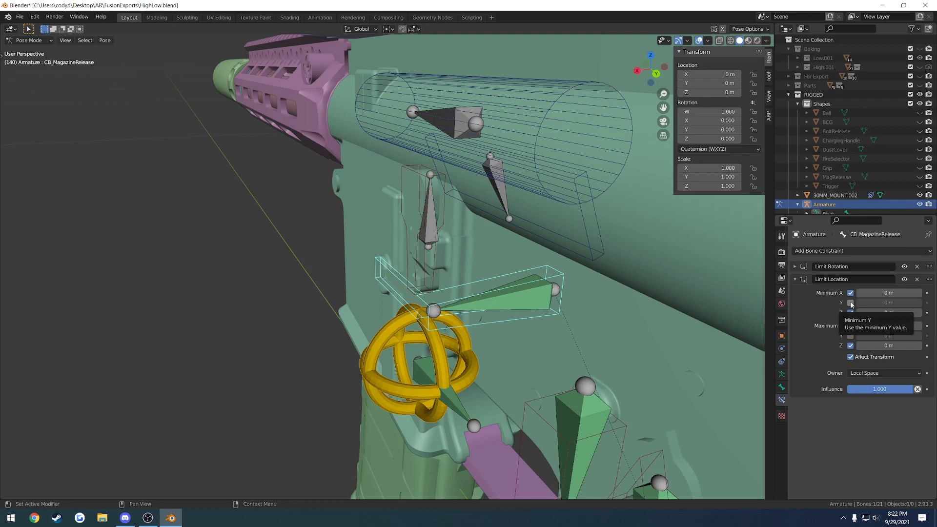
Step: Test moving the control bone about 0.008 m along global X and undo the move
{"action": "key", "text": "g"}
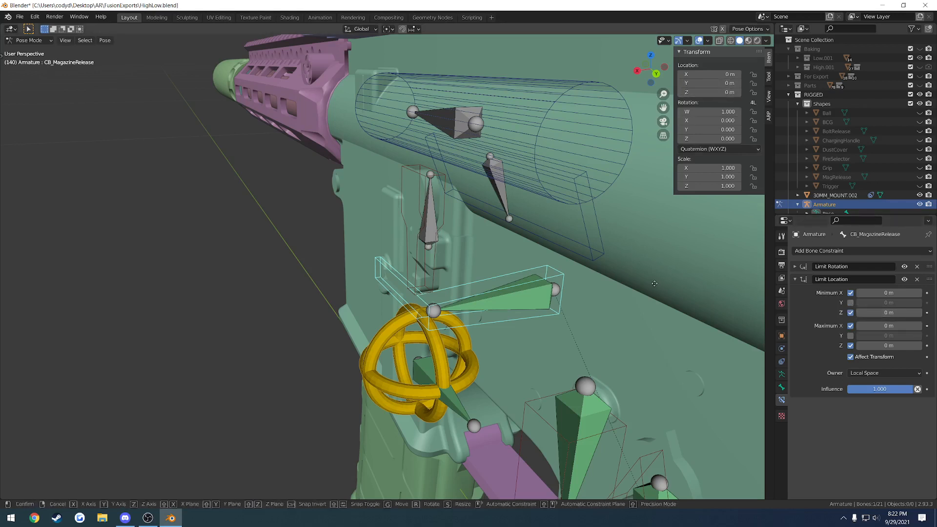
{"action": "key", "text": "x"}
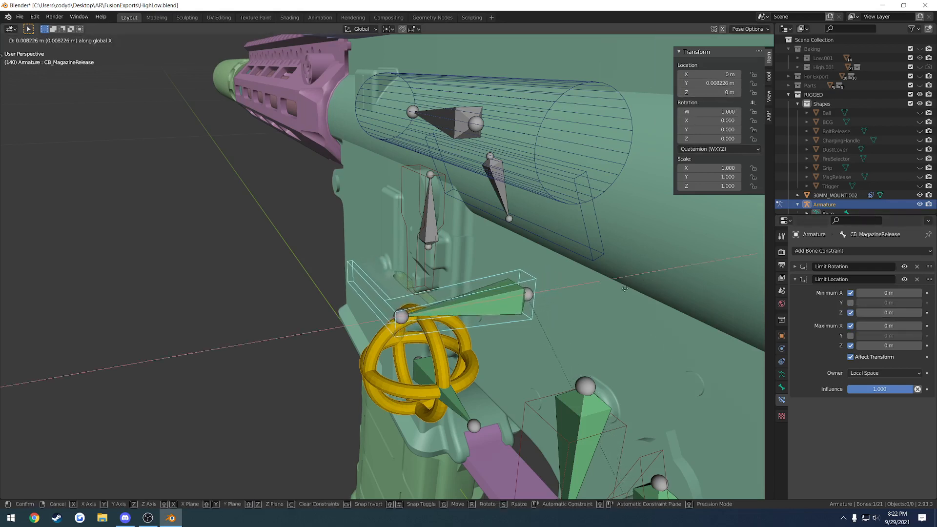
{"action": "left_click", "coordinate": [624, 288]}
{"action": "key", "text": "ctrl+z"}
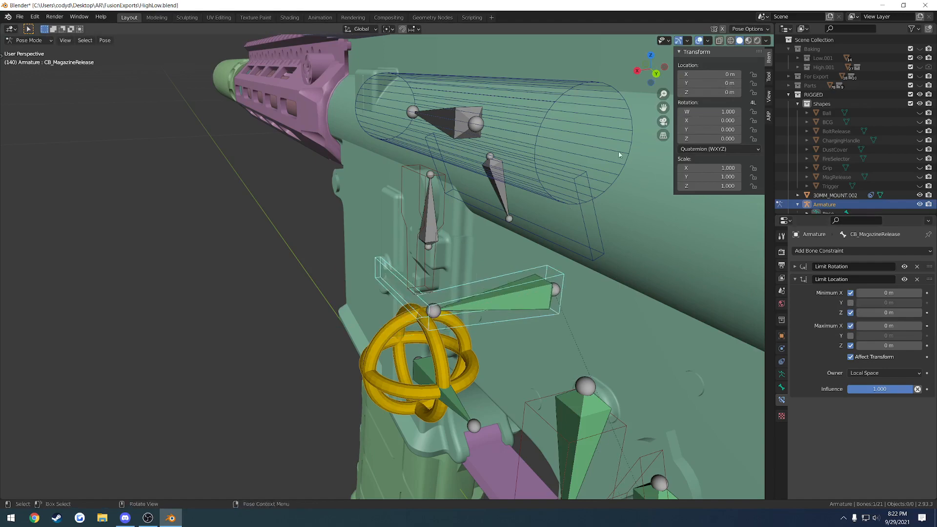
Step: Move the CB_MagazineRelease bone about 0.004 m along global X to press the magazine release button inward
{"action": "middle_click_drag", "start_coordinate": [618, 154], "coordinate": [664, 263]}
{"action": "scroll", "coordinate": [661, 302], "scroll_direction": "up", "scroll_amount": 2}
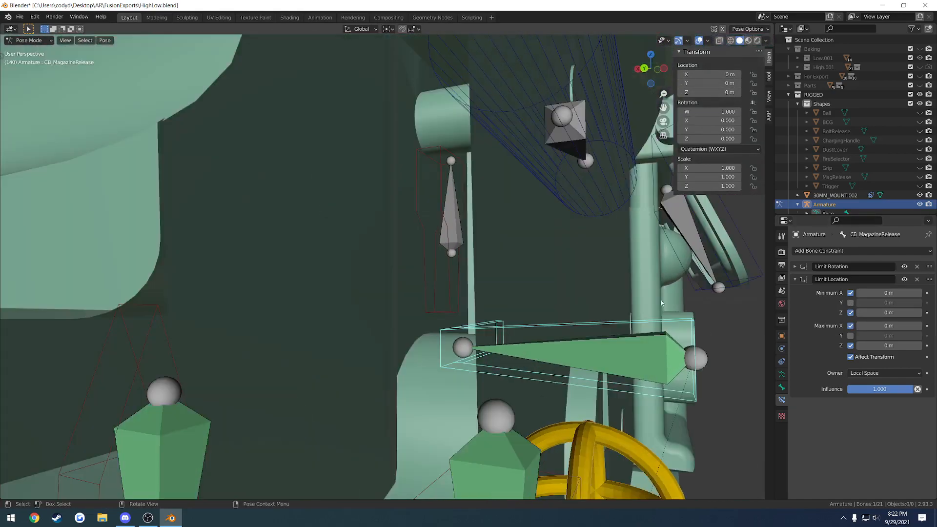
{"action": "middle_click_drag", "start_coordinate": [660, 303], "coordinate": [545, 283], "text": "shift"}
{"action": "scroll", "coordinate": [634, 292], "scroll_direction": "up", "scroll_amount": 2}
{"action": "middle_click_drag", "start_coordinate": [668, 298], "coordinate": [548, 285], "text": "shift"}
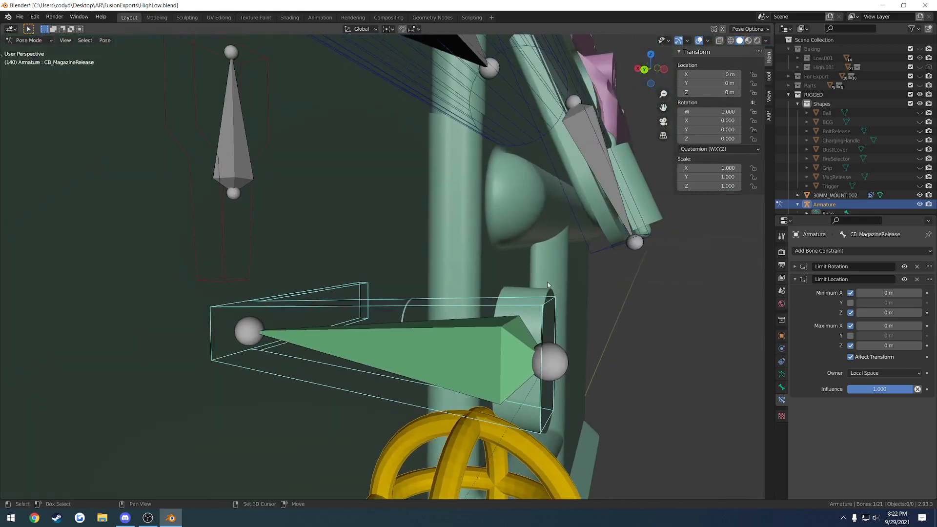
{"action": "key", "text": "g"}
{"action": "key", "text": "x"}
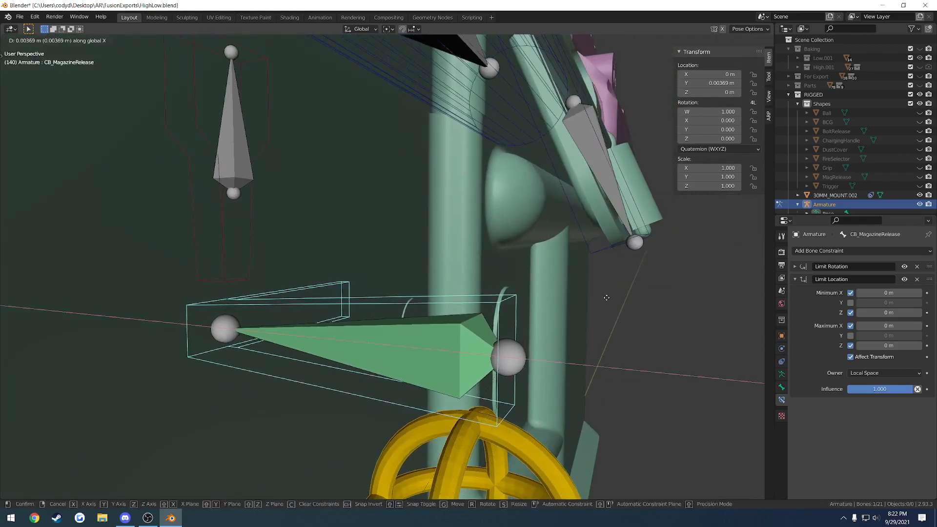
{"action": "left_click", "coordinate": [605, 300]}
{"action": "mouse_move", "coordinate": [605, 300]}
{"action": "middle_mouse_down"}
{"action": "mouse_move", "coordinate": [556, 293]}
{"action": "mouse_move", "coordinate": [614, 296]}
{"action": "mouse_move", "coordinate": [586, 299]}
{"action": "middle_mouse_up"}
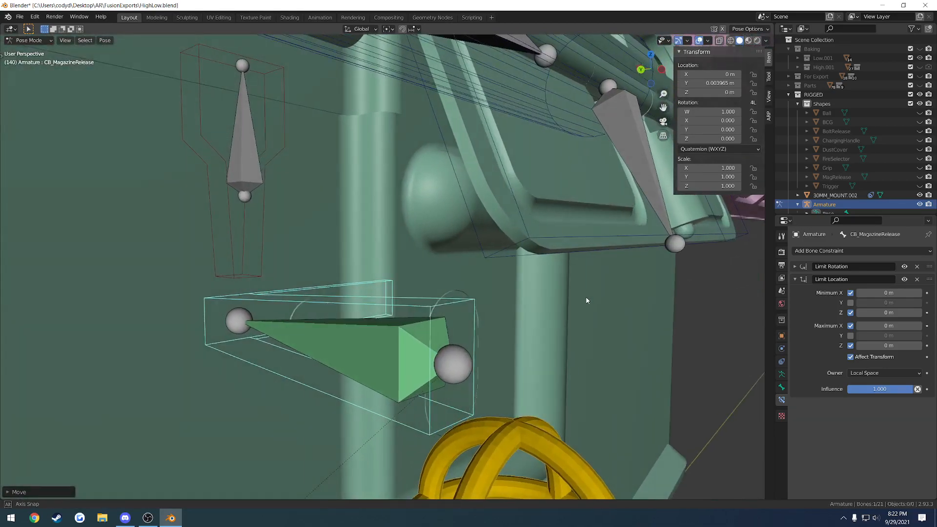
Step: Set the Limit Location maximum Y to the bone's current 0.003965 m Y location and enable the minimum Y limit at 0 m
{"action": "left_click", "coordinate": [712, 84]}
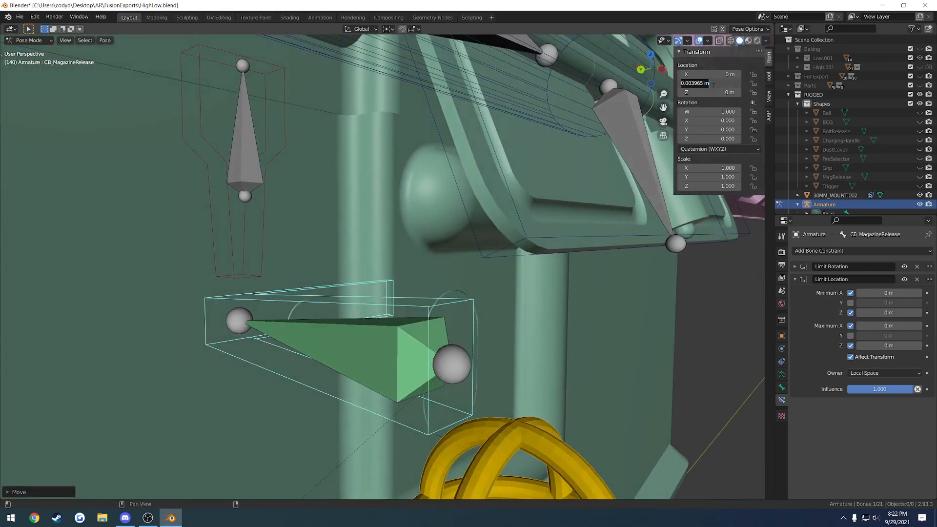
{"action": "left_click", "coordinate": [881, 326]}
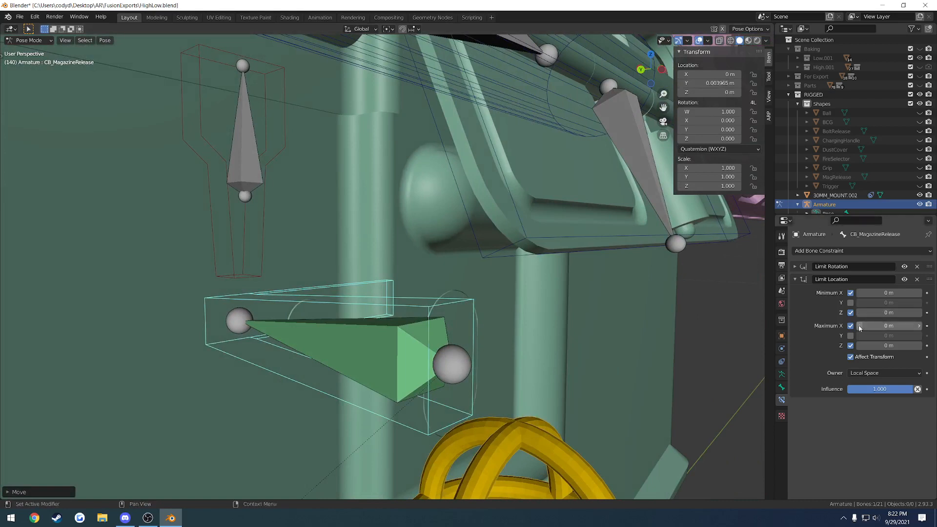
{"action": "left_click", "coordinate": [850, 336]}
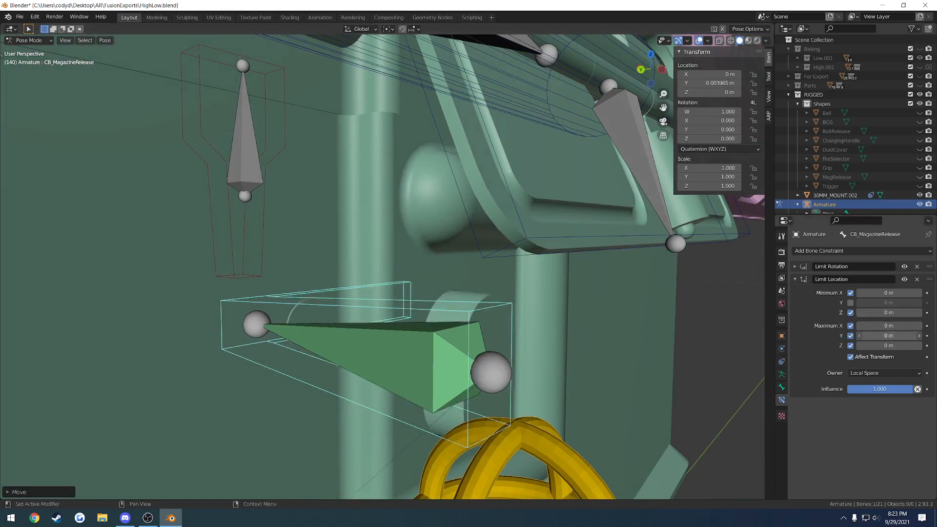
{"action": "key", "text": "ctrl+v"}
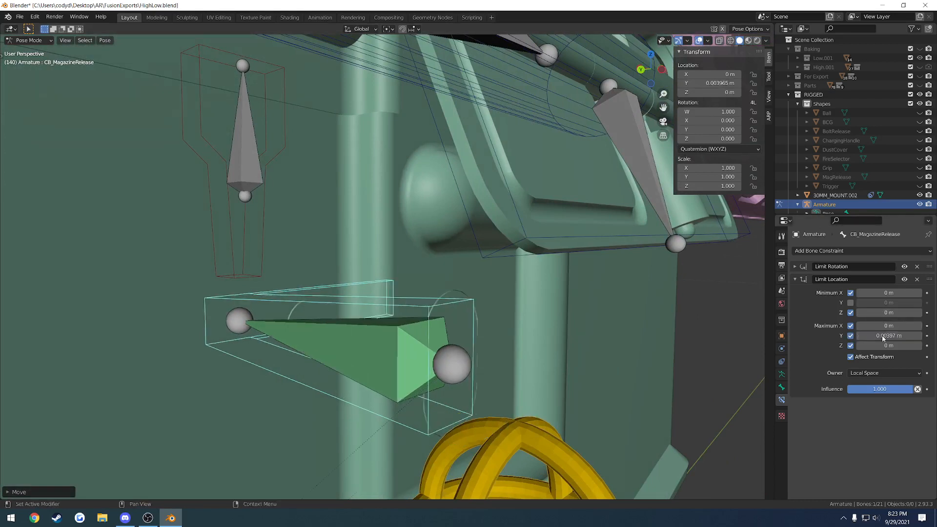
{"action": "left_click", "coordinate": [850, 303]}
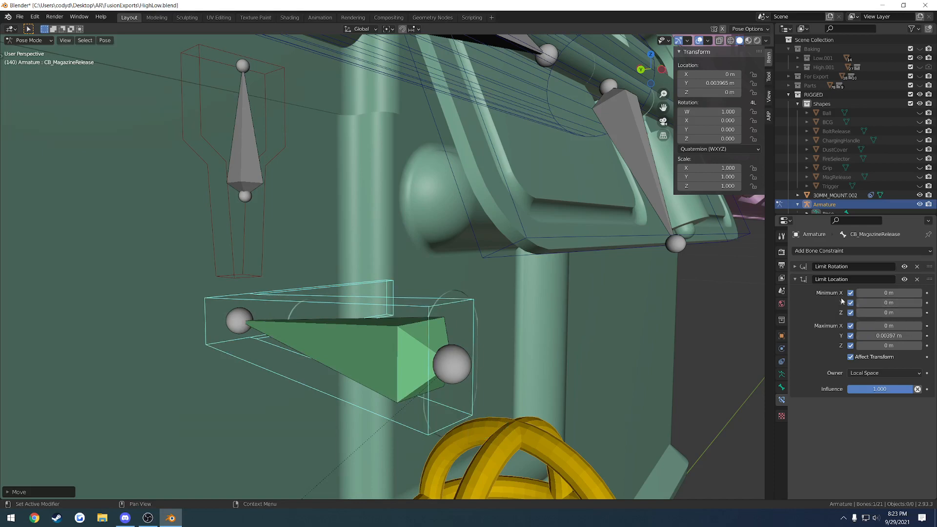
Step: Move the CB_MagazineRelease bone along global X to test both travel limits and leave it at its 0 m rest position
{"action": "key", "text": "g"}
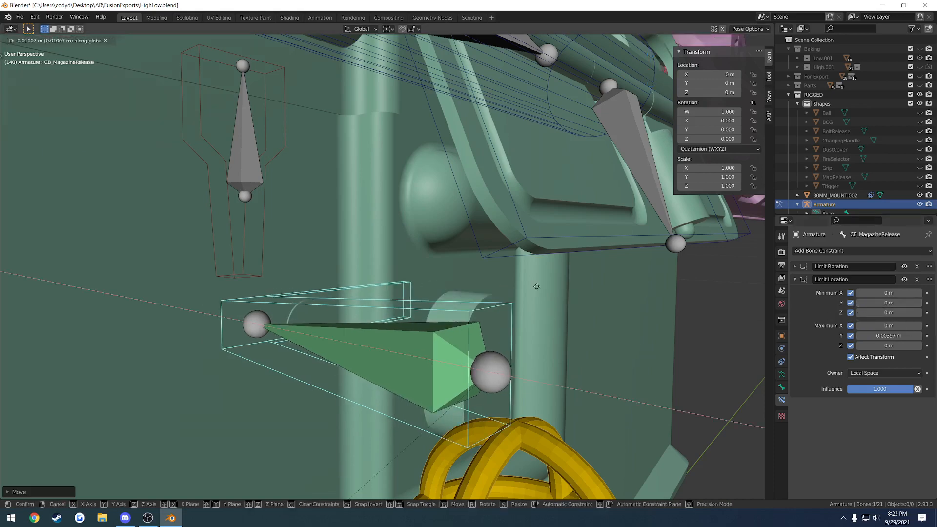
{"action": "left_click", "coordinate": [536, 287]}
{"action": "scroll", "coordinate": [537, 288], "scroll_direction": "down", "scroll_amount": 4}
{"action": "middle_click_drag", "start_coordinate": [537, 287], "coordinate": [517, 284]}
{"action": "key", "text": "g"}
{"action": "key", "text": "x"}
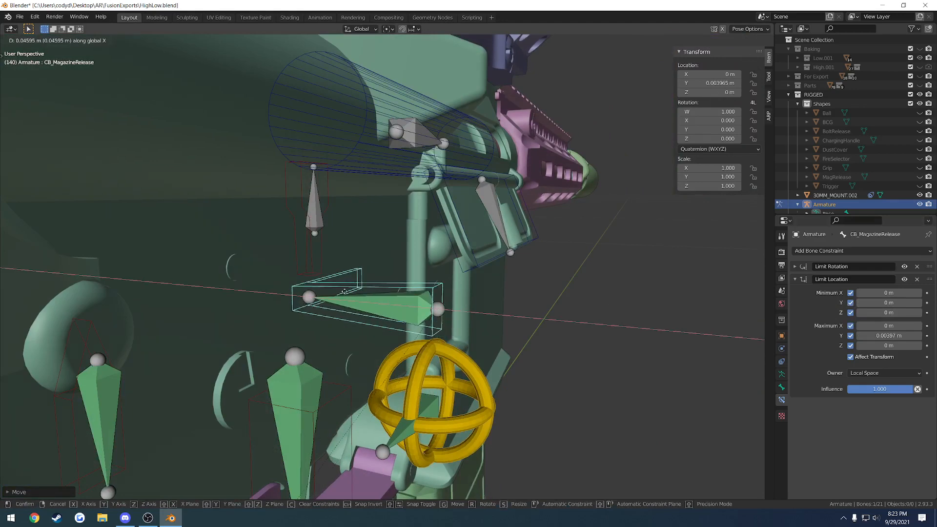
{"action": "left_click", "coordinate": [616, 299]}
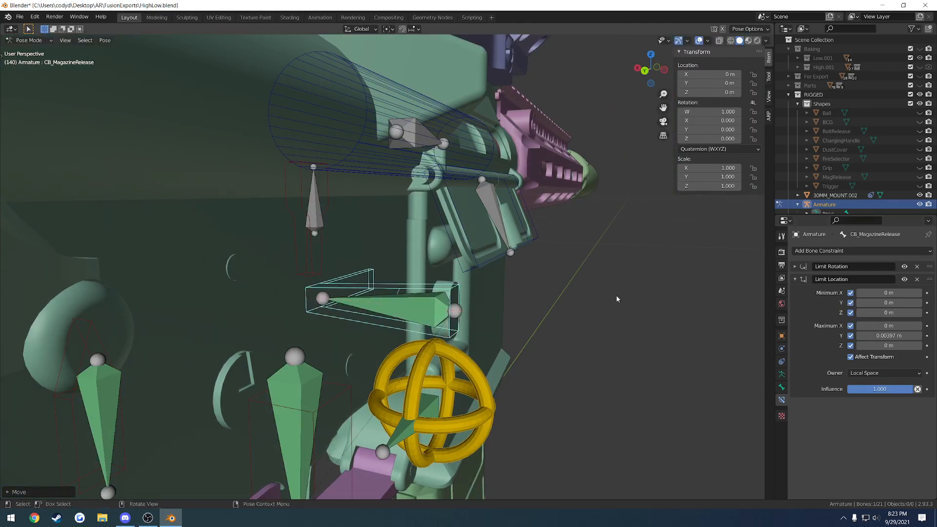
Step: Test rotating and freely moving the magazine release control bone from the side, cancelling both transforms
{"action": "middle_click_drag", "start_coordinate": [480, 292], "coordinate": [588, 266]}
{"action": "key", "text": "r"}
{"action": "right_click", "coordinate": [459, 246]}
{"action": "key", "text": "g"}
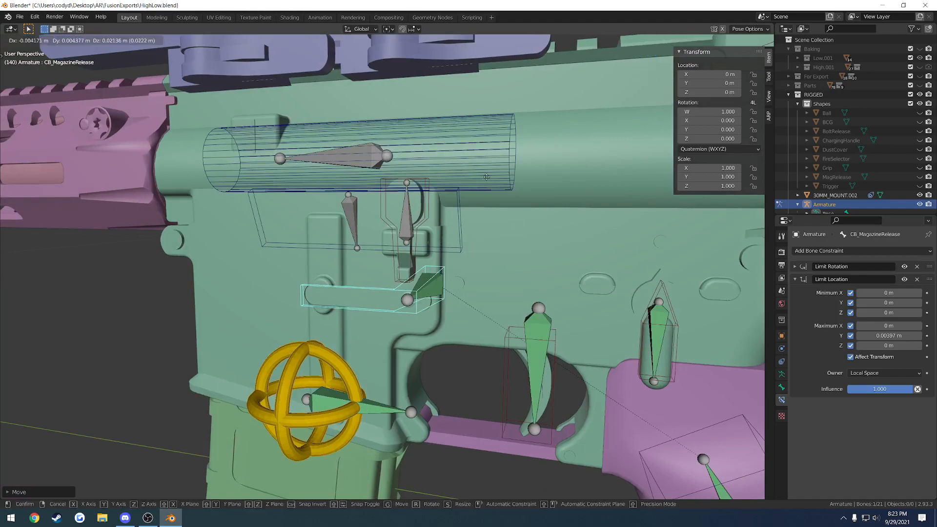
{"action": "right_click", "coordinate": [484, 262]}
Step: Test a free move of the magazine release control bone from another angle, undo it, and save the file
{"action": "middle_click_drag", "start_coordinate": [485, 262], "coordinate": [410, 273]}
{"action": "key", "text": "g"}
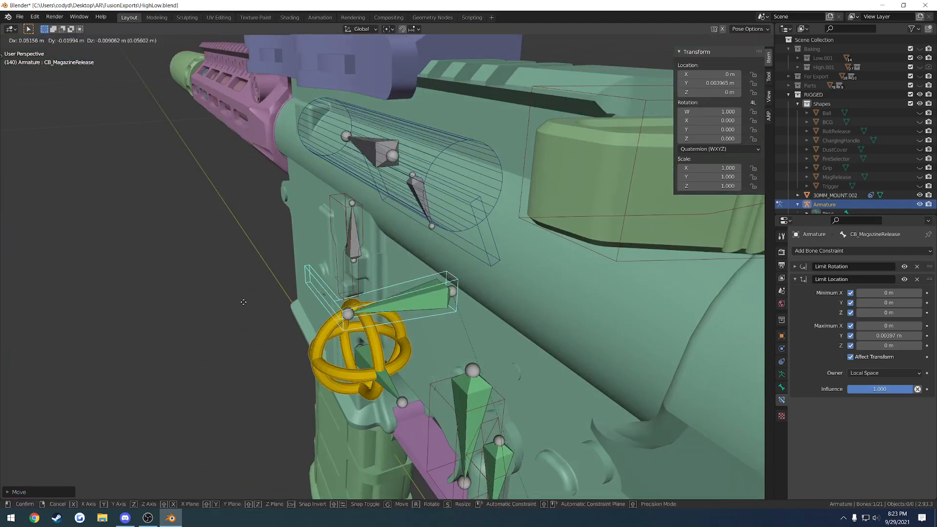
{"action": "left_click", "coordinate": [244, 302]}
{"action": "middle_click_drag", "start_coordinate": [244, 302], "coordinate": [440, 303]}
{"action": "key", "text": "ctrl+z"}
{"action": "key", "text": "ctrl+s"}
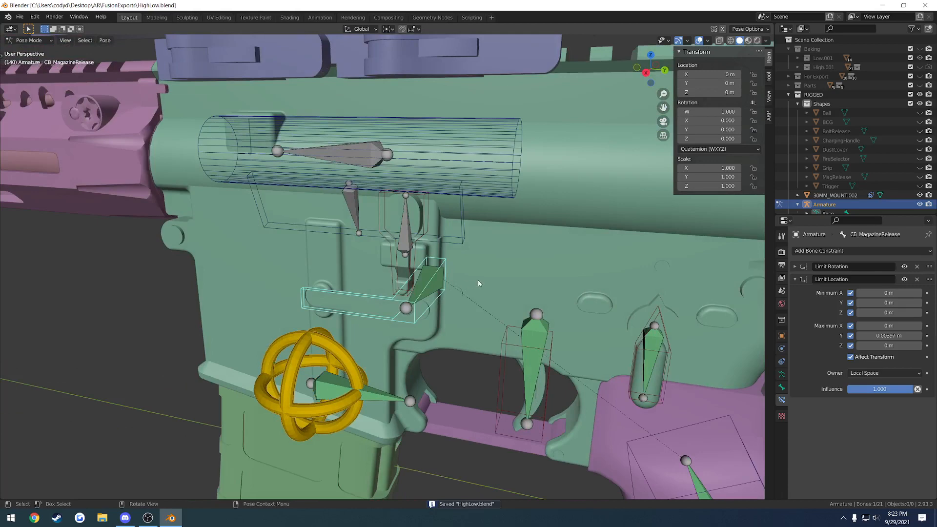
Step: Select the CB_FireSelector bone and test its rotation from the side and from the front, cancelling each test
{"action": "scroll", "coordinate": [505, 279], "scroll_direction": "down", "scroll_amount": 3}
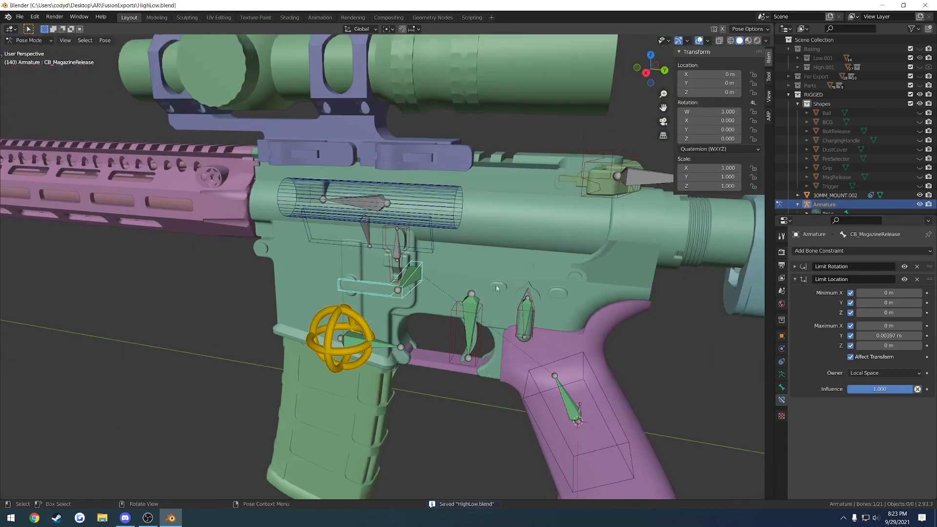
{"action": "scroll", "coordinate": [511, 311], "scroll_direction": "up", "scroll_amount": 1}
{"action": "scroll", "coordinate": [541, 300], "scroll_direction": "up", "scroll_amount": 2}
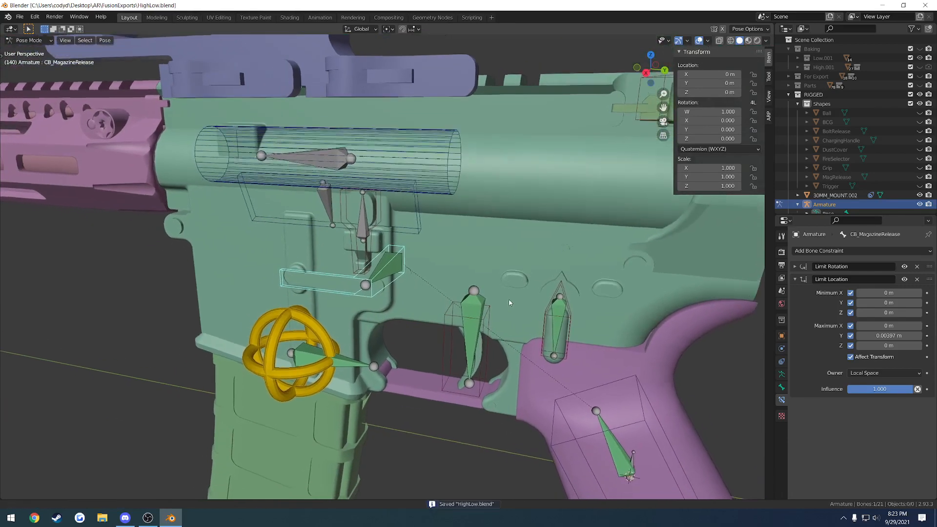
{"action": "left_click", "coordinate": [571, 292]}
{"action": "middle_click_drag", "start_coordinate": [575, 274], "coordinate": [538, 233]}
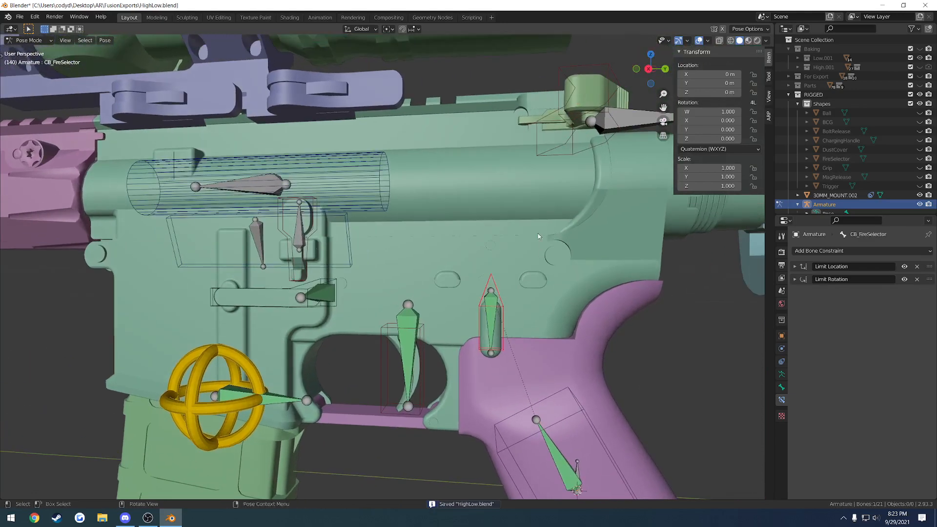
{"action": "key", "text": "r"}
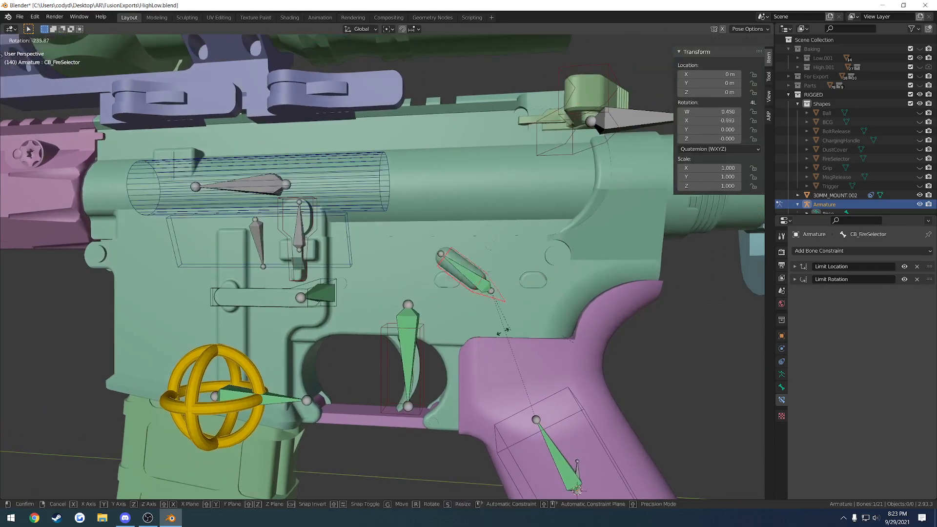
{"action": "right_click", "coordinate": [502, 331]}
{"action": "middle_click_drag", "start_coordinate": [502, 330], "coordinate": [561, 337]}
{"action": "key", "text": "g"}
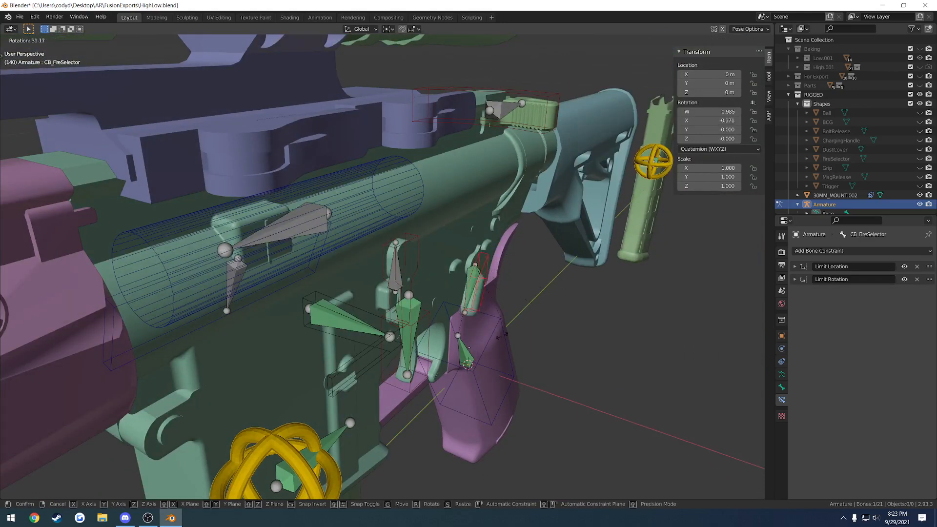
{"action": "right_click", "coordinate": [503, 277]}
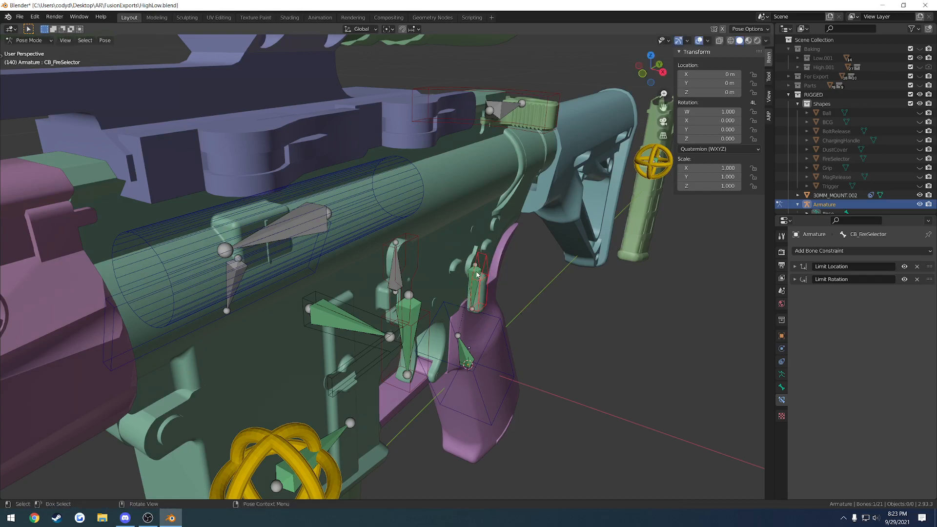
Step: Review the Copy Rotation constraint on B_FireSelector and the Limit Location constraint on CB_FireSelector
{"action": "left_click", "coordinate": [477, 274]}
{"action": "scroll", "coordinate": [485, 281], "scroll_direction": "up", "scroll_amount": 3}
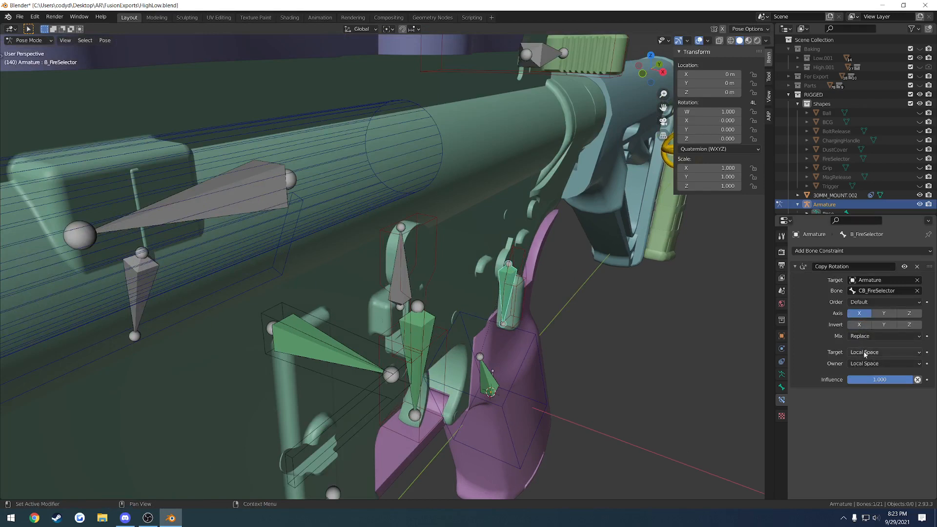
{"action": "left_click", "coordinate": [521, 256]}
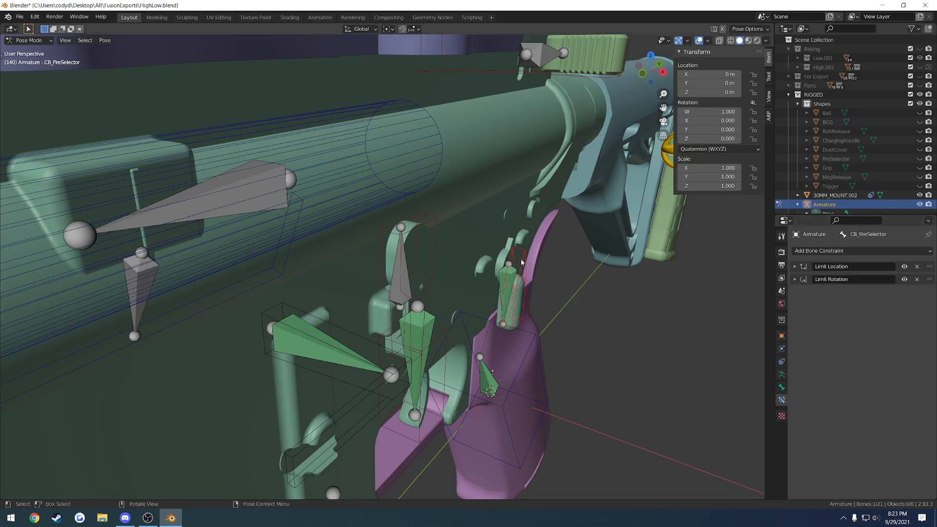
{"action": "left_click", "coordinate": [795, 267]}
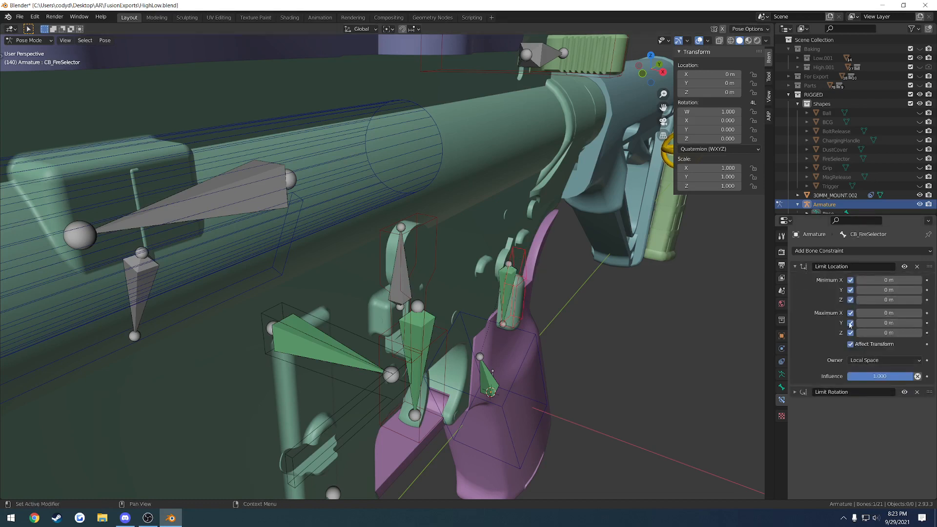
{"action": "left_click", "coordinate": [794, 266]}
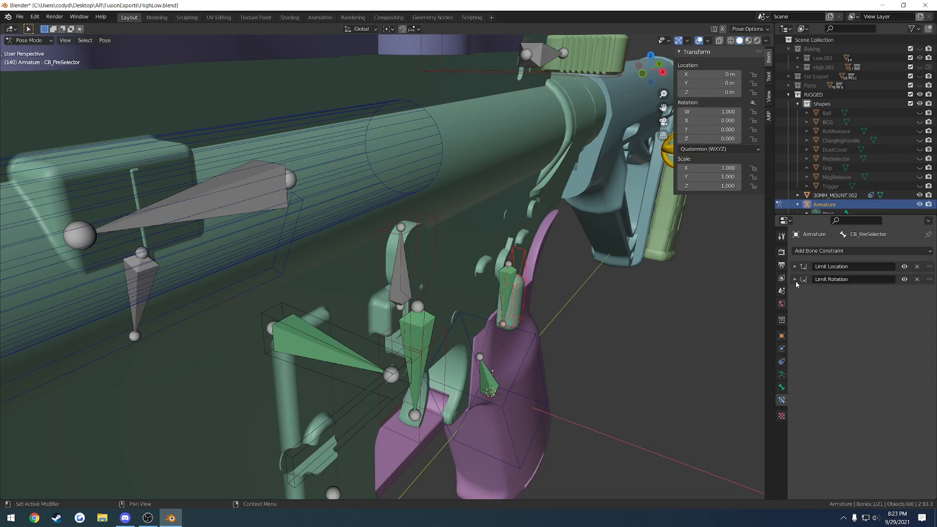
Step: Set the owner space of the CB_FireSelector bone's Limit Rotation constraint to Local Space
{"action": "left_click", "coordinate": [795, 279]}
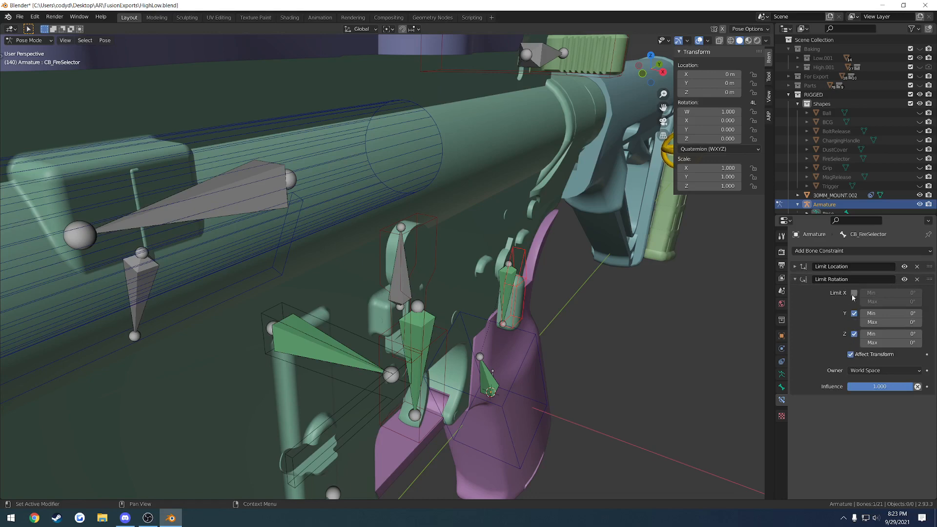
{"action": "middle_click_drag", "start_coordinate": [736, 330], "coordinate": [599, 313]}
{"action": "left_click", "coordinate": [884, 370]}
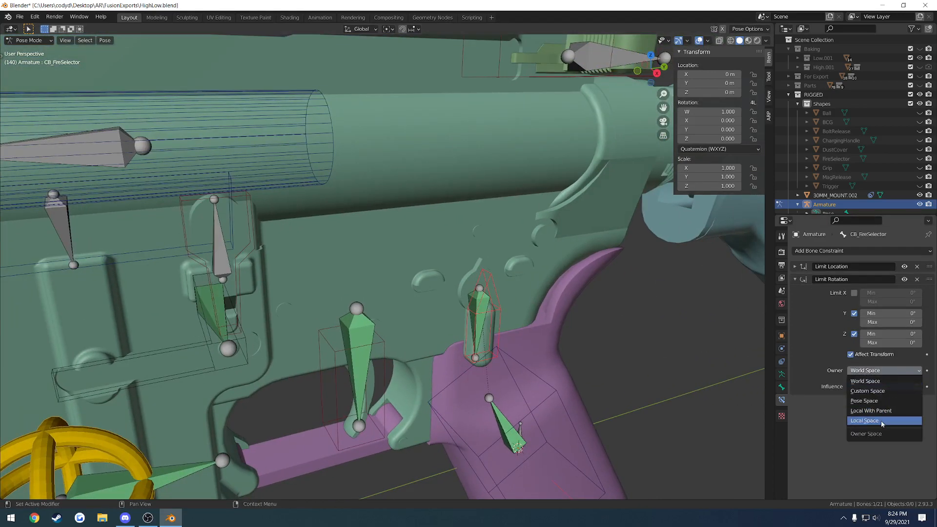
{"action": "left_click", "coordinate": [880, 420]}
Step: Test rotating the fire selector control bone from two views, cancelling both rotations, and save the file
{"action": "key", "text": "r"}
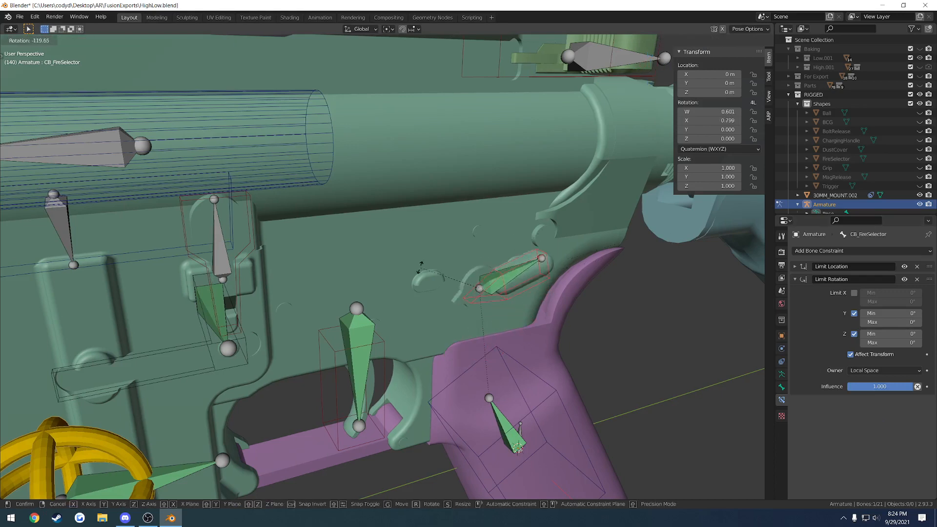
{"action": "right_click", "coordinate": [517, 259]}
{"action": "middle_click_drag", "start_coordinate": [518, 252], "coordinate": [548, 257]}
{"action": "key", "text": "r"}
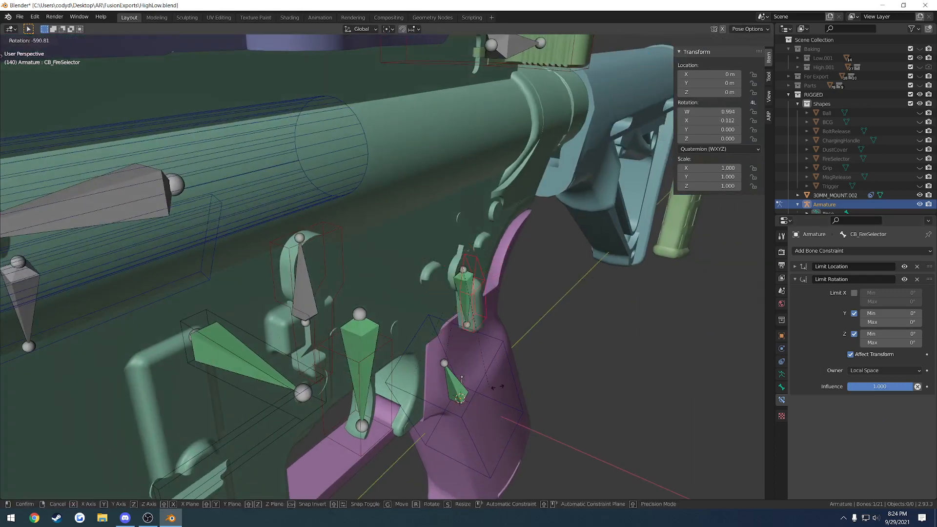
{"action": "right_click", "coordinate": [558, 335]}
{"action": "scroll", "coordinate": [558, 336], "scroll_direction": "down", "scroll_amount": 4}
{"action": "key", "text": "ctrl+s"}
Step: Collapse the Limit Rotation constraint and select the B_BCG bone at the bolt carrier on the rifle's ejection port side
{"action": "middle_click_drag", "start_coordinate": [573, 316], "coordinate": [513, 289]}
{"action": "scroll", "coordinate": [494, 357], "scroll_direction": "up", "scroll_amount": 4}
{"action": "middle_click_drag", "start_coordinate": [493, 357], "coordinate": [456, 307], "text": "shift"}
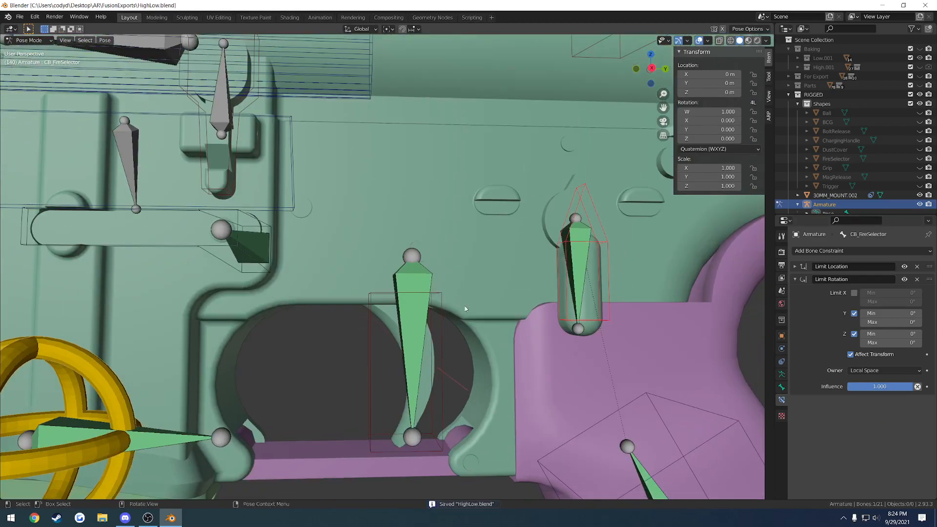
{"action": "left_click", "coordinate": [795, 279]}
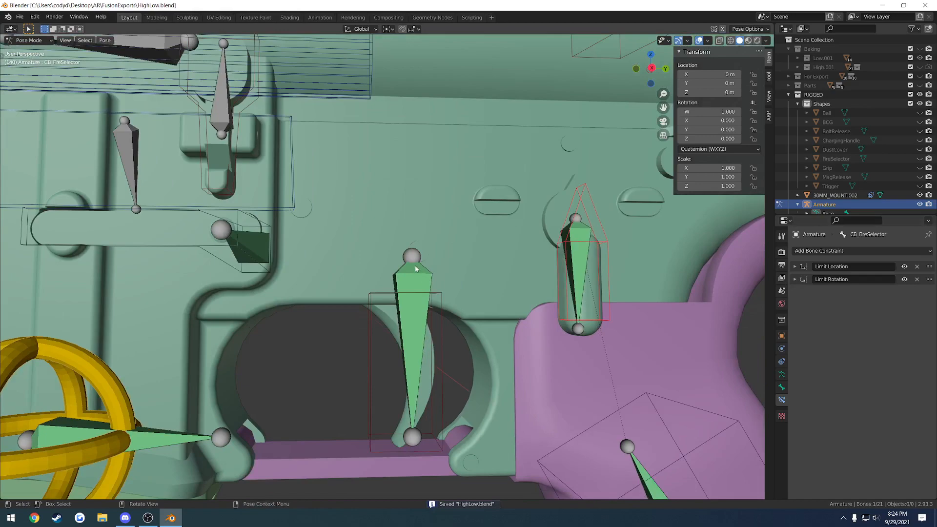
{"action": "scroll", "coordinate": [416, 268], "scroll_direction": "down", "scroll_amount": 2}
{"action": "scroll", "coordinate": [362, 264], "scroll_direction": "down", "scroll_amount": 3}
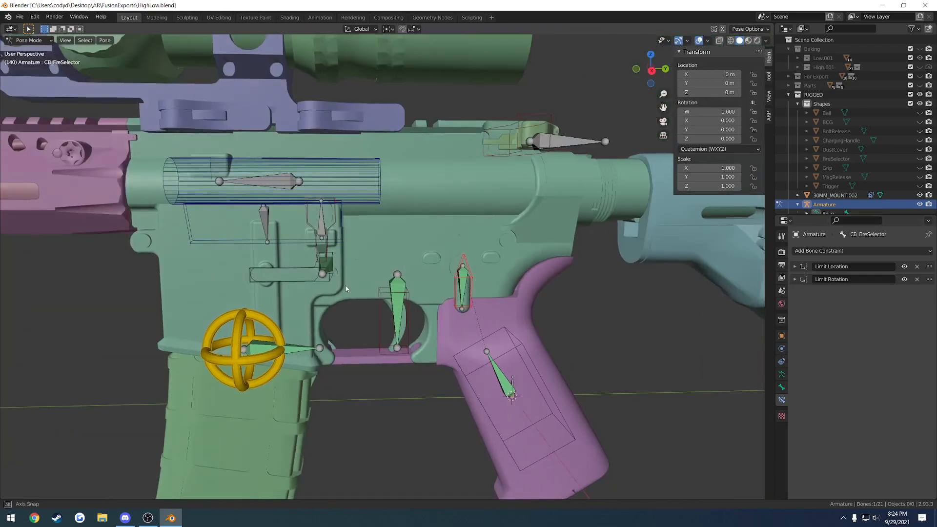
{"action": "middle_click_drag", "start_coordinate": [365, 270], "coordinate": [314, 220]}
{"action": "scroll", "coordinate": [553, 261], "scroll_direction": "up", "scroll_amount": 4}
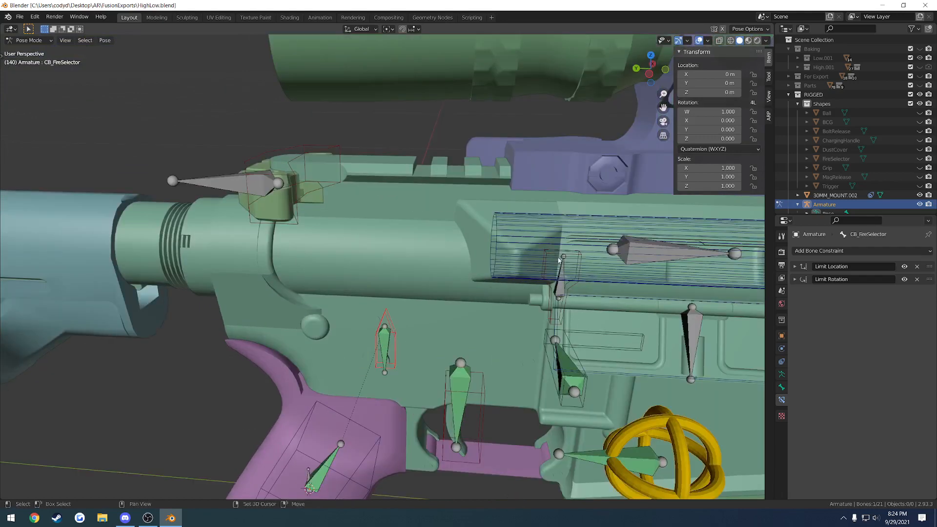
{"action": "left_click", "coordinate": [520, 258]}
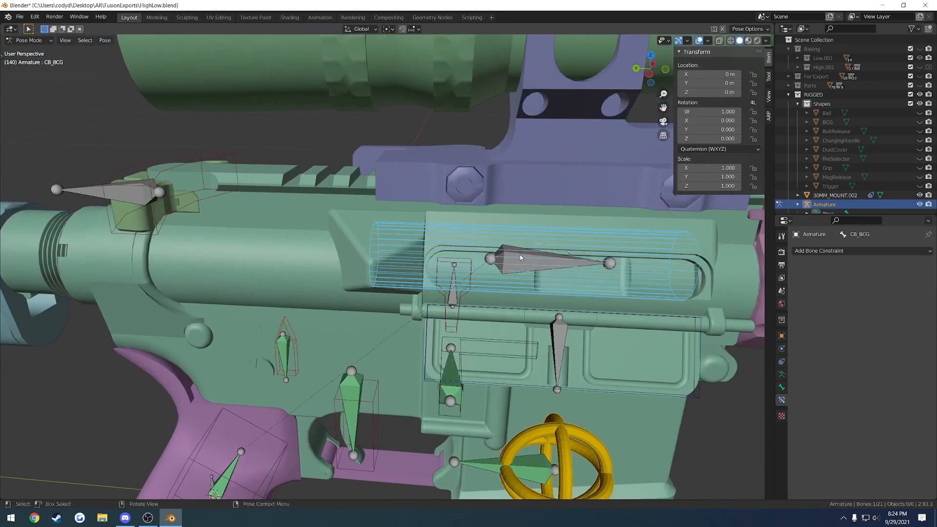
{"action": "left_click", "coordinate": [519, 259]}
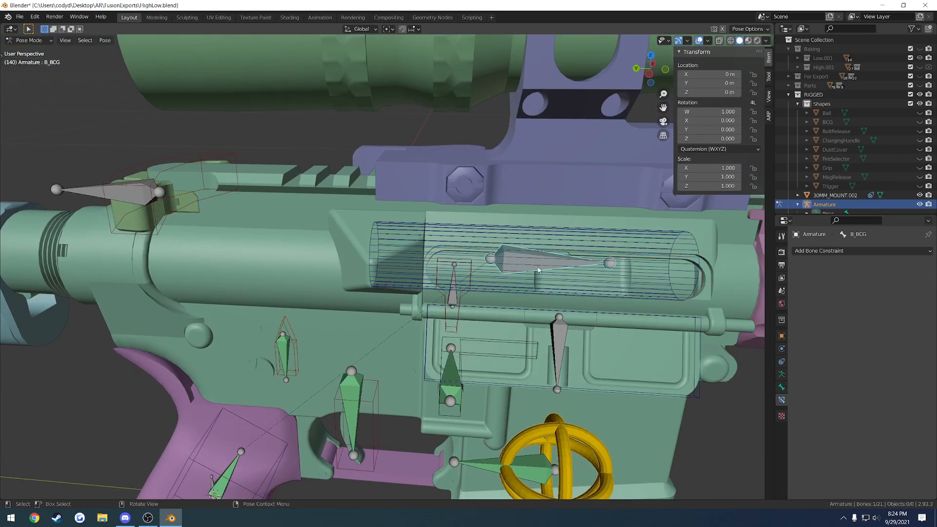
Step: Add a Copy Location constraint to the B_BCG bone with the Armature as target and CB_BCG as the target bone
{"action": "left_click", "coordinate": [814, 253]}
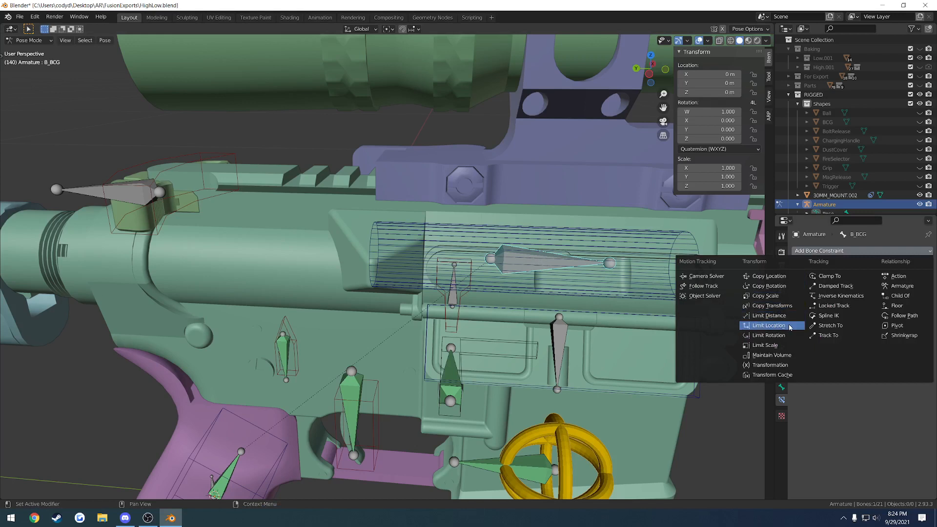
{"action": "left_click", "coordinate": [777, 277]}
{"action": "left_click", "coordinate": [918, 281]}
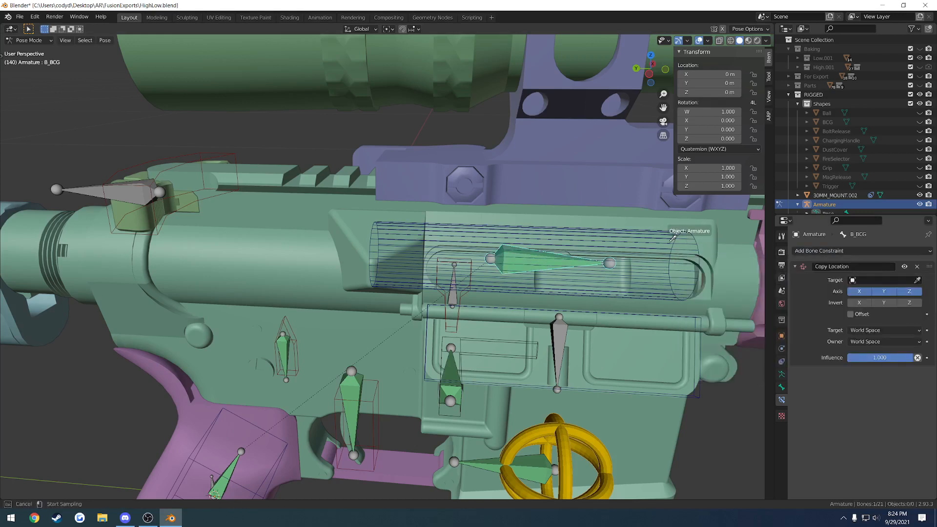
{"action": "left_click", "coordinate": [669, 241]}
{"action": "left_click", "coordinate": [875, 289]}
{"action": "type", "text": "bcg"}
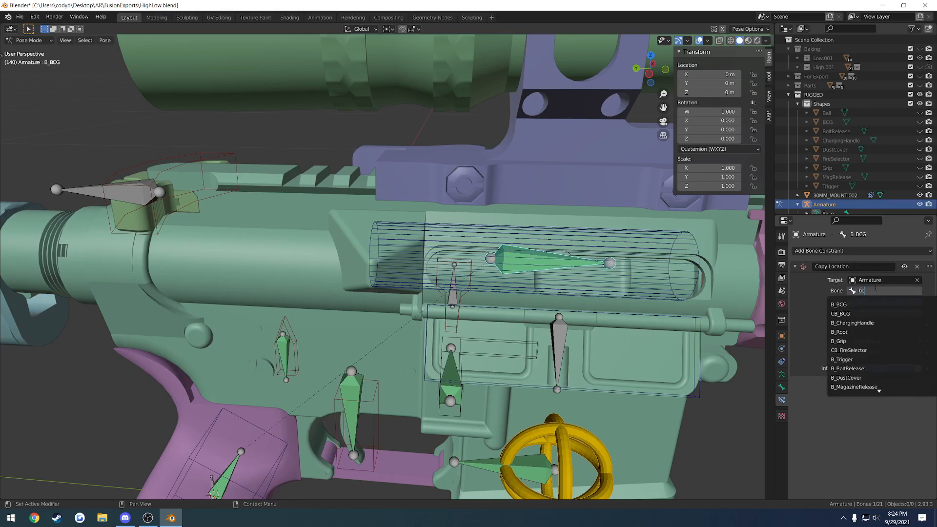
{"action": "left_click", "coordinate": [854, 314]}
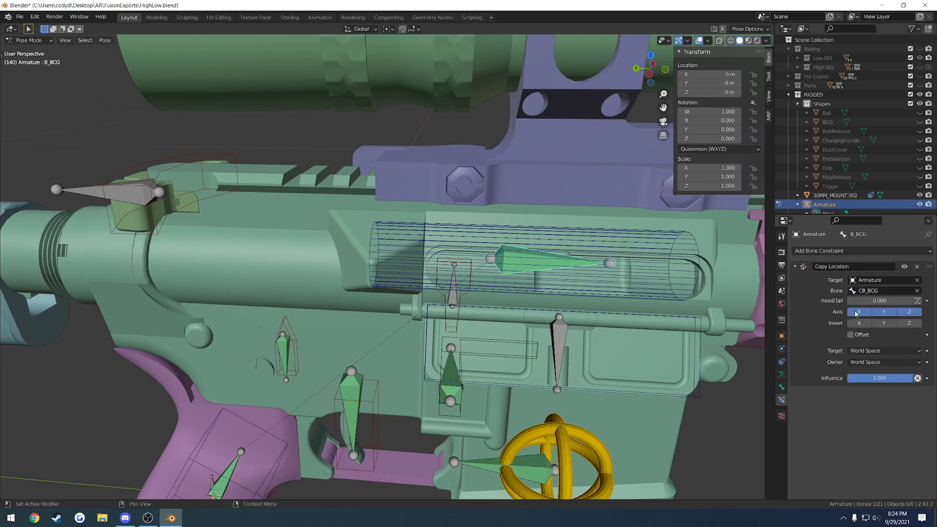
Step: Set the target and owner spaces of B_BCG's Copy Location constraint to Local Space and copy only the X axis
{"action": "left_click", "coordinate": [859, 350]}
{"action": "left_click", "coordinate": [865, 406]}
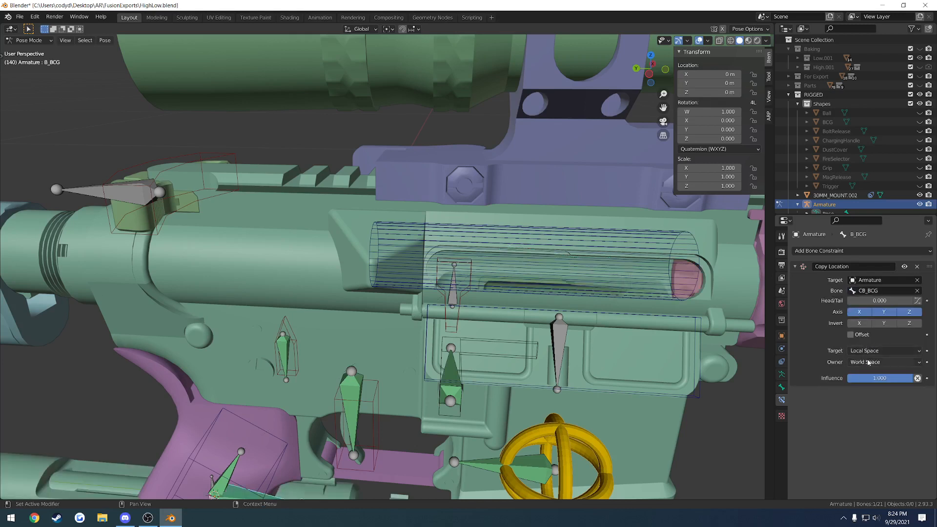
{"action": "left_click", "coordinate": [863, 362]}
{"action": "left_click", "coordinate": [866, 415]}
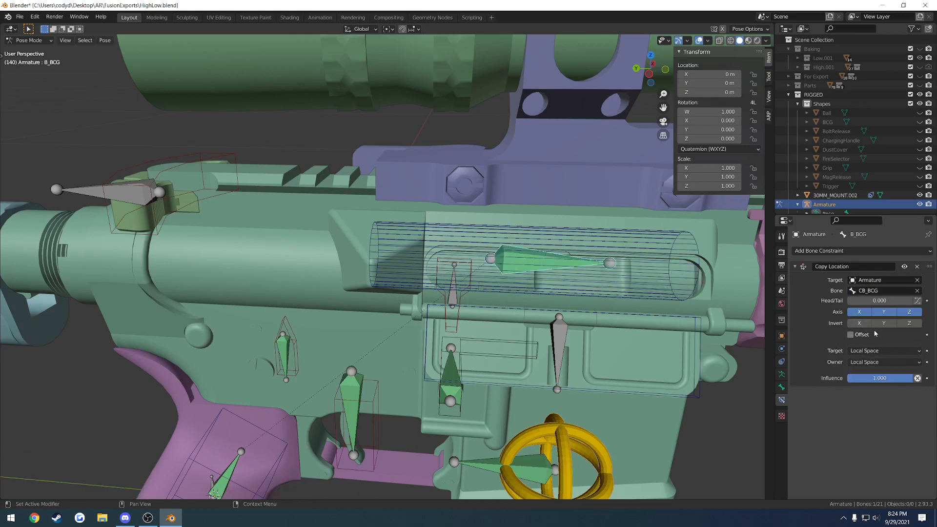
{"action": "scroll", "coordinate": [505, 394], "scroll_direction": "down", "scroll_amount": 5}
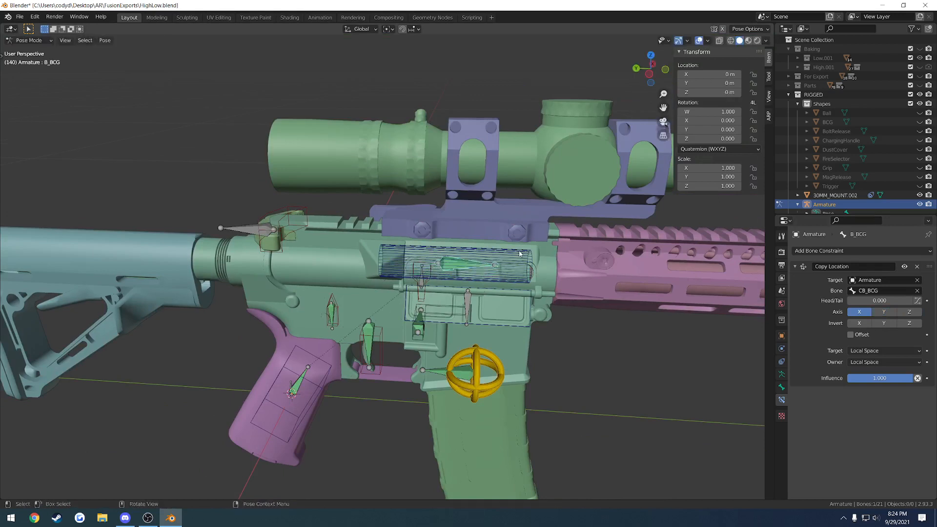
Step: Test moving the CB_BCG control bone at the ejection port and cancel the move
{"action": "left_click", "coordinate": [501, 251]}
{"action": "key", "text": "g"}
{"action": "right_click", "coordinate": [474, 266]}
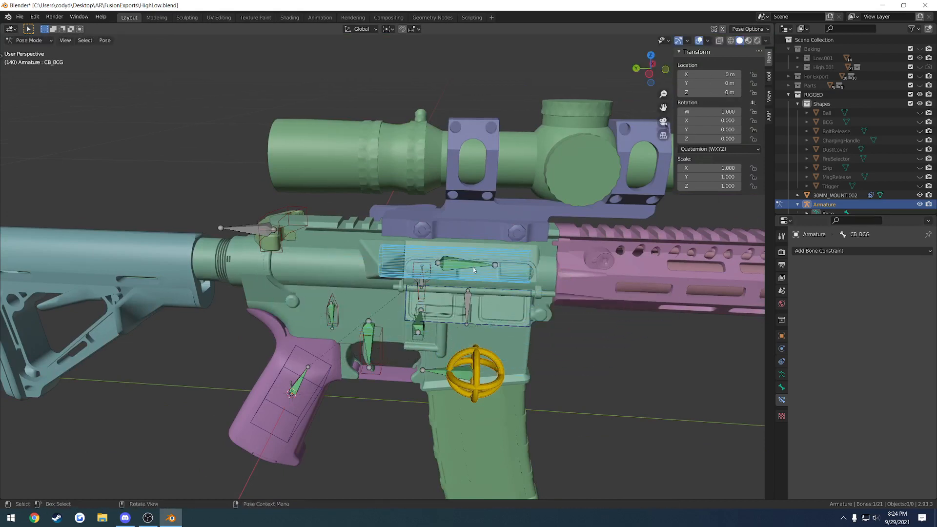
Step: Make B_BCG's Copy Location constraint copy only the Y axis, then test it by moving CB_BCG and cancelling
{"action": "left_click", "coordinate": [470, 265]}
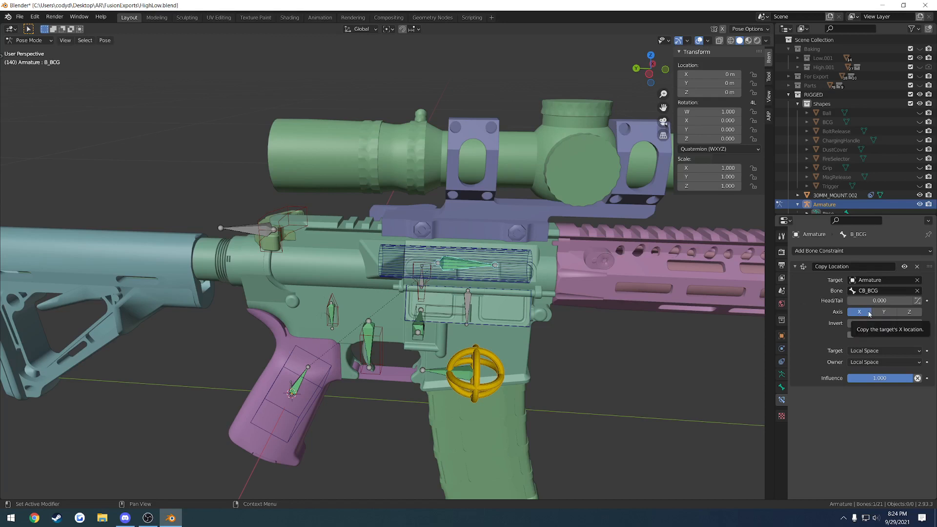
{"action": "left_click", "coordinate": [868, 313]}
{"action": "left_click", "coordinate": [886, 315]}
{"action": "left_click", "coordinate": [468, 266]}
{"action": "key", "text": "g"}
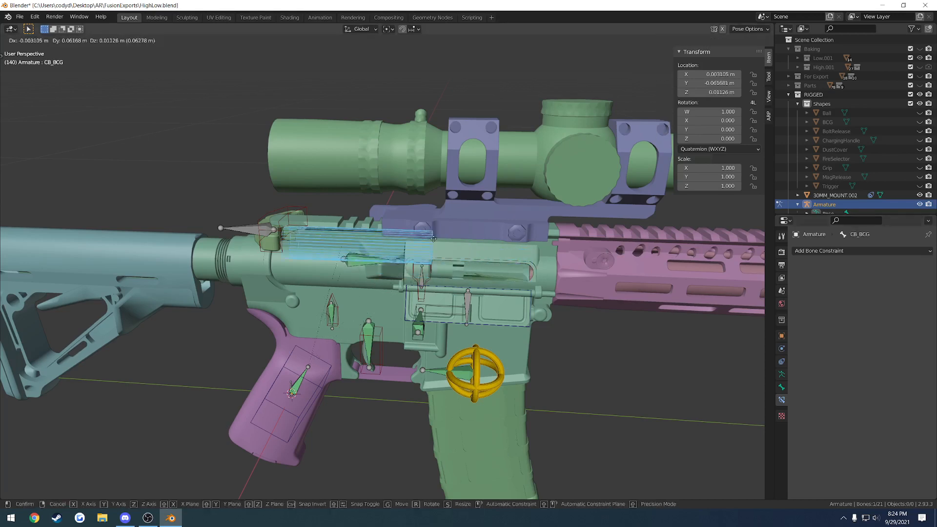
{"action": "key", "text": "Escape"}
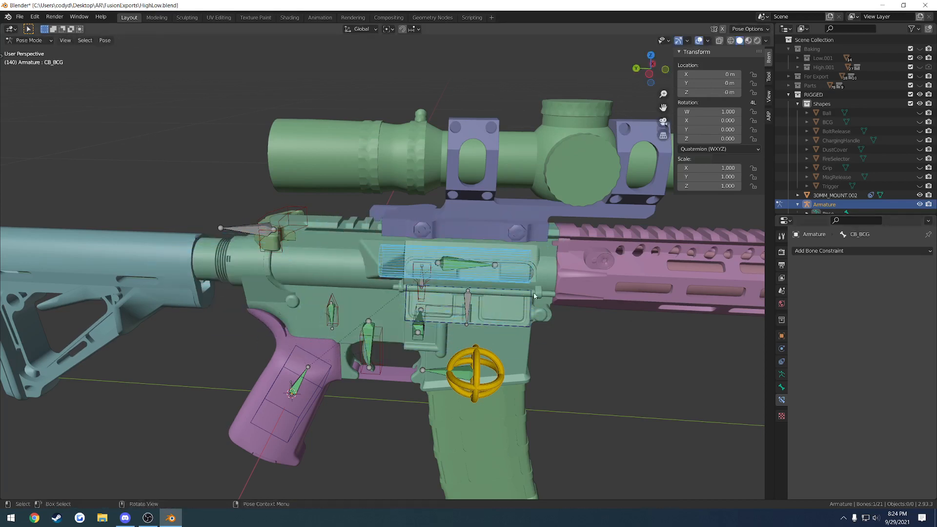
Step: Reselect the B_BCG bone and collapse its Copy Location constraint
{"action": "left_click", "coordinate": [482, 265]}
{"action": "scroll", "coordinate": [482, 264], "scroll_direction": "up", "scroll_amount": 2}
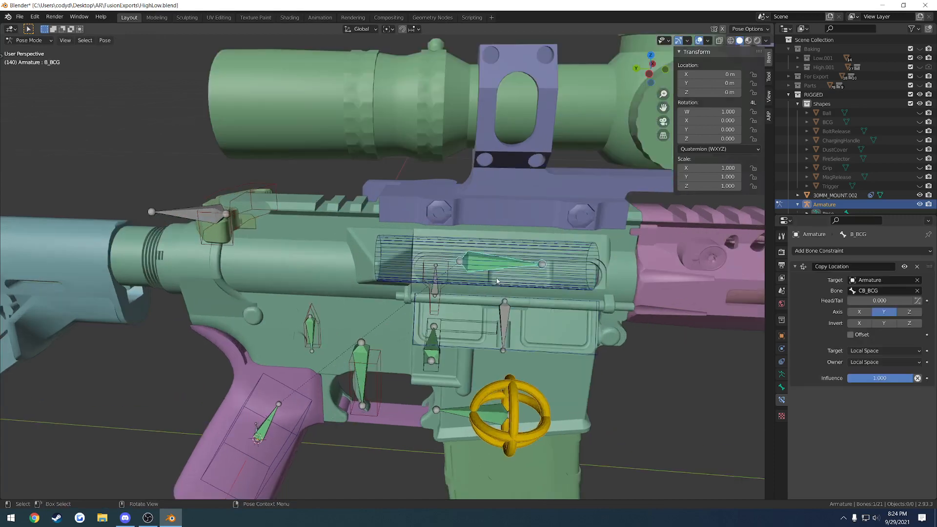
{"action": "left_click", "coordinate": [802, 266]}
Step: Select the CB_BCG control bone around the bolt carrier and add a Limit Rotation constraint to it
{"action": "left_click", "coordinate": [572, 267]}
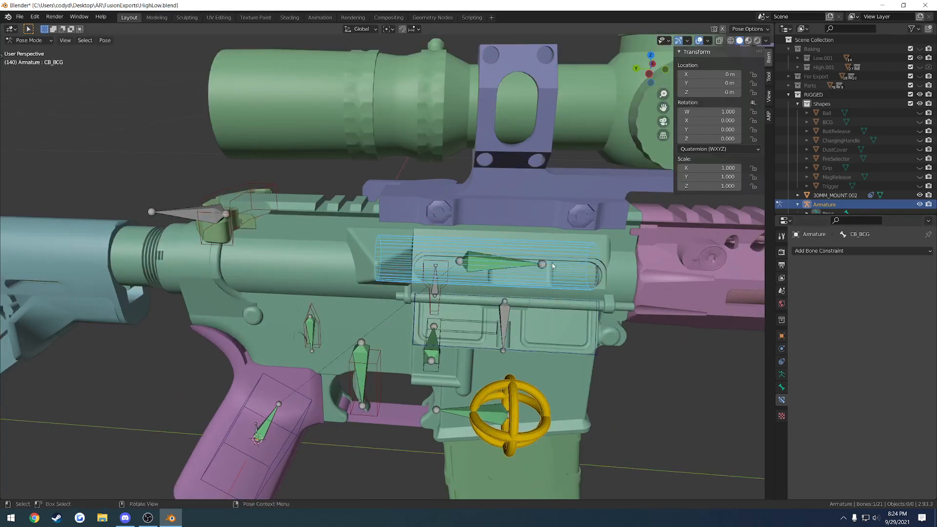
{"action": "middle_click_drag", "start_coordinate": [553, 265], "coordinate": [559, 266]}
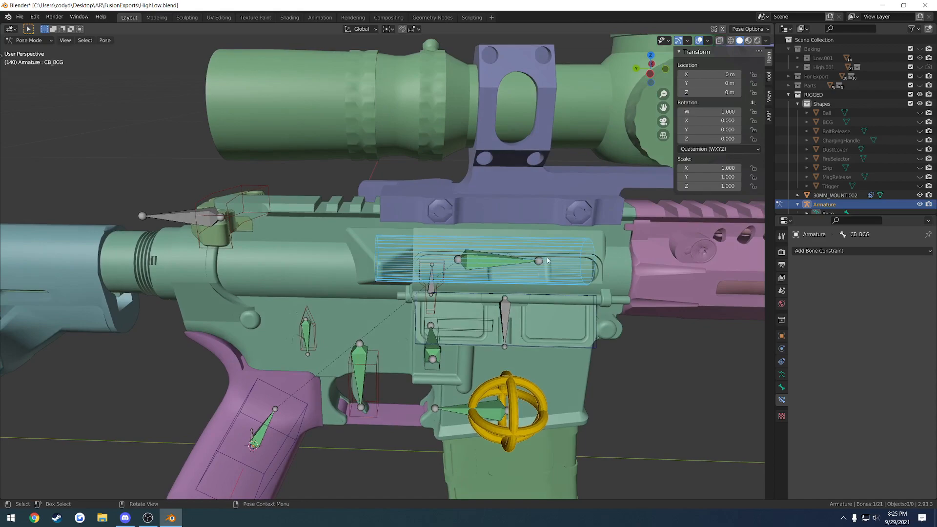
{"action": "mouse_move", "coordinate": [480, 262]}
{"action": "middle_mouse_down", "text": "shift"}
{"action": "mouse_move", "coordinate": [815, 268]}
{"action": "mouse_move", "coordinate": [51, 248]}
{"action": "mouse_move", "coordinate": [385, 208]}
{"action": "mouse_move", "coordinate": [466, 257]}
{"action": "middle_mouse_up", "text": "shift"}
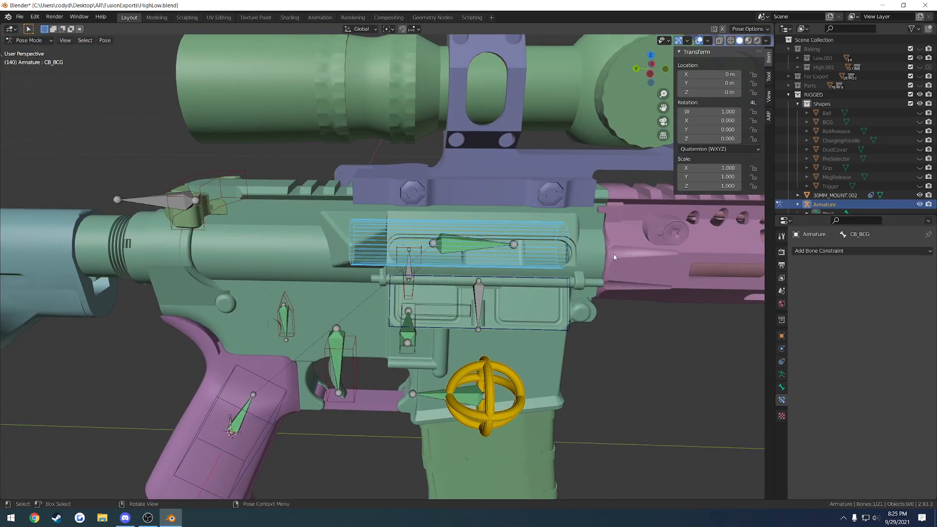
{"action": "left_click", "coordinate": [809, 252]}
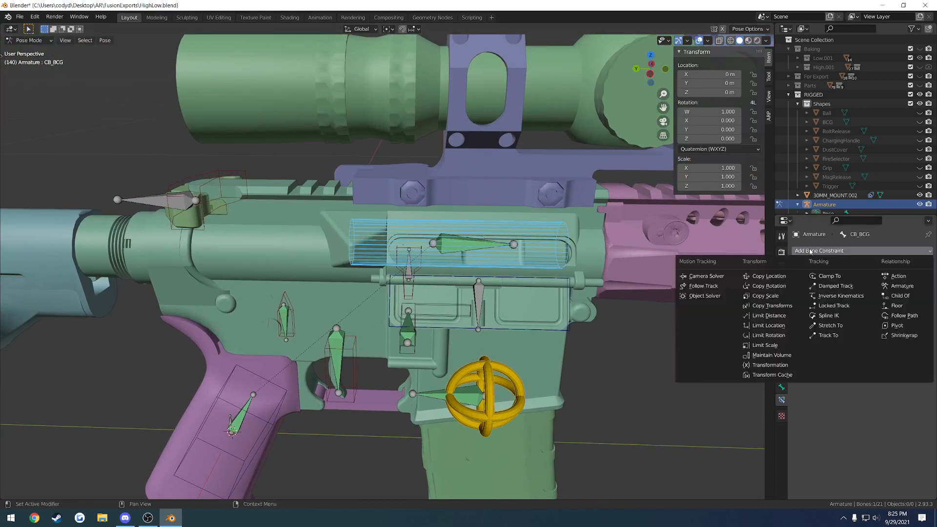
{"action": "left_click", "coordinate": [786, 335]}
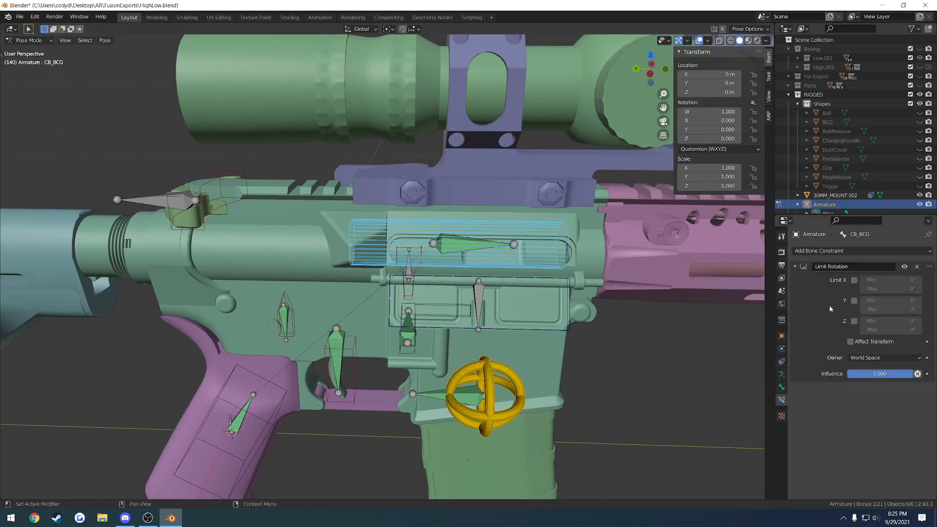
Step: Enable the X, Y and Z limits and Affect Transform on CB_BCG's Limit Rotation, with the owner space in Local Space
{"action": "left_click", "coordinate": [854, 280]}
{"action": "left_click", "coordinate": [854, 300]}
{"action": "left_click", "coordinate": [854, 321]}
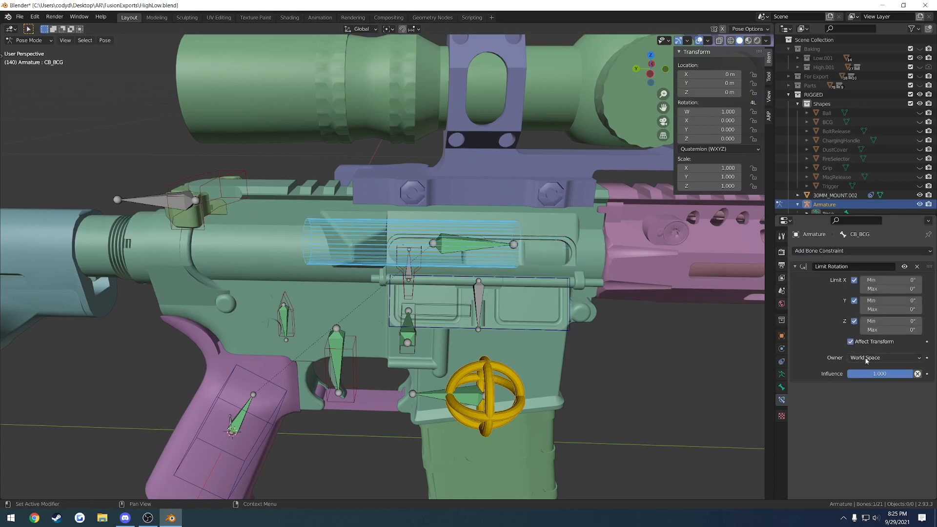
{"action": "left_click", "coordinate": [866, 359]}
{"action": "left_click", "coordinate": [867, 407]}
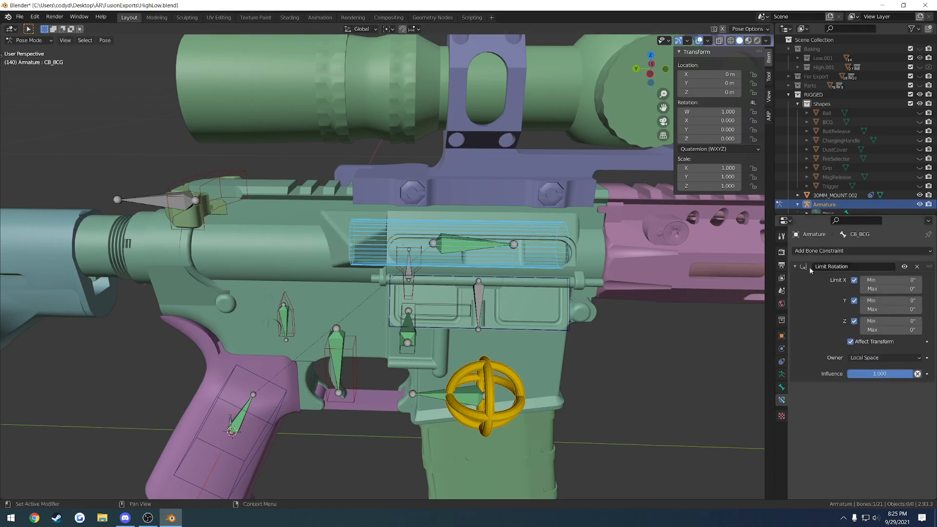
Step: Collapse the Limit Rotation constraint, test rotating the bolt carrier bones without keeping any rotation, and save the file
{"action": "left_click", "coordinate": [795, 267]}
{"action": "key", "text": "r"}
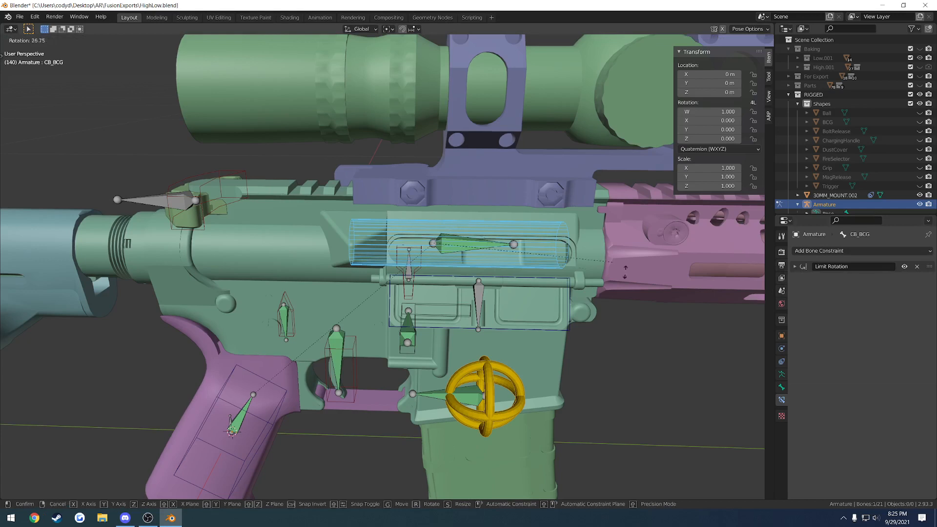
{"action": "key", "text": "Escape"}
{"action": "key", "text": "r"}
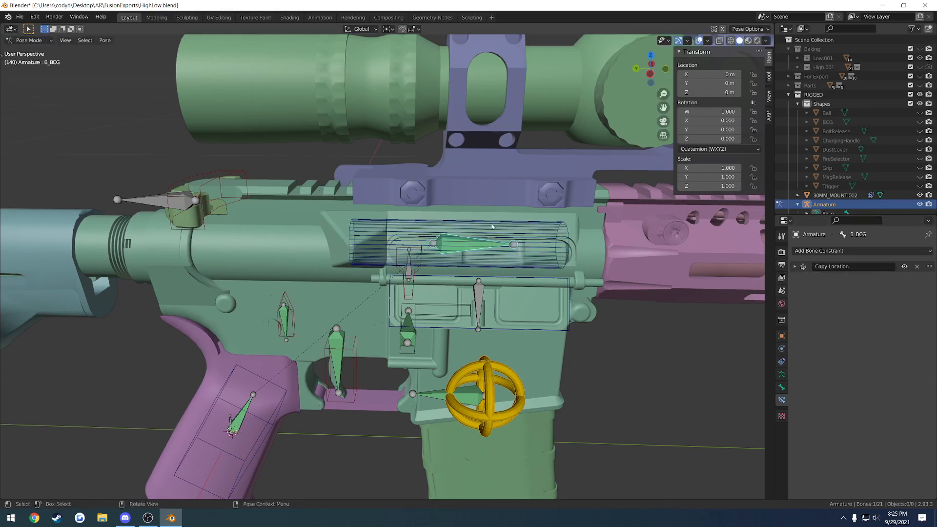
{"action": "key", "text": "Escape"}
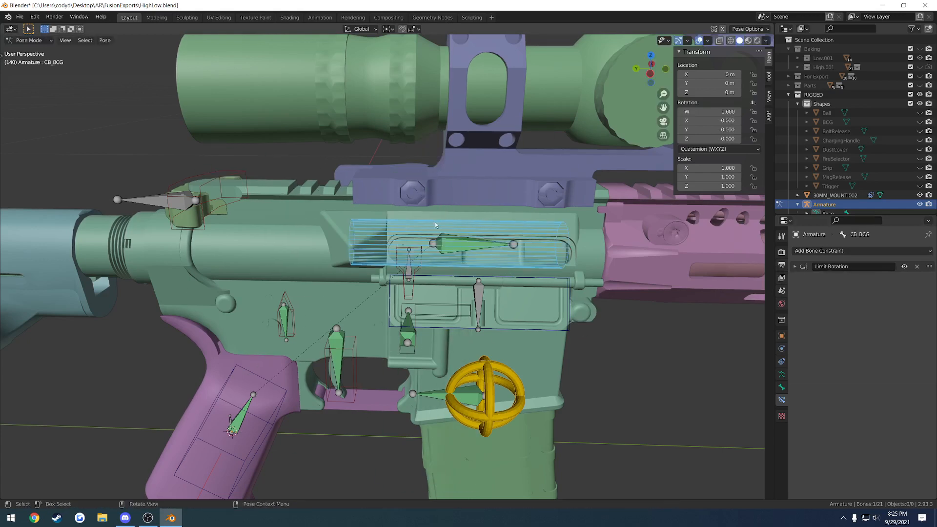
{"action": "key", "text": "ctrl+s"}
Step: Select the B_ChargingHandle bone behind the upper receiver and add a Copy Location constraint to it
{"action": "middle_click_drag", "start_coordinate": [354, 227], "coordinate": [392, 243], "text": "shift"}
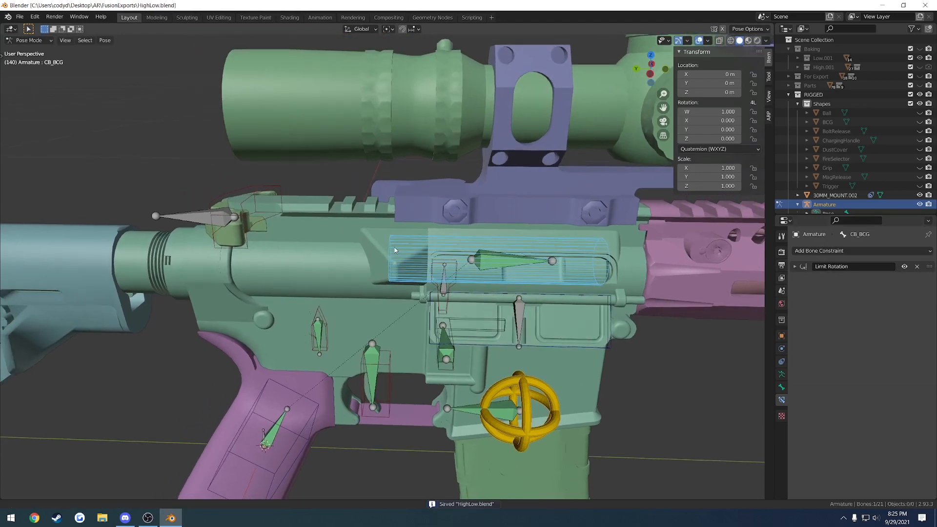
{"action": "left_click", "coordinate": [243, 207]}
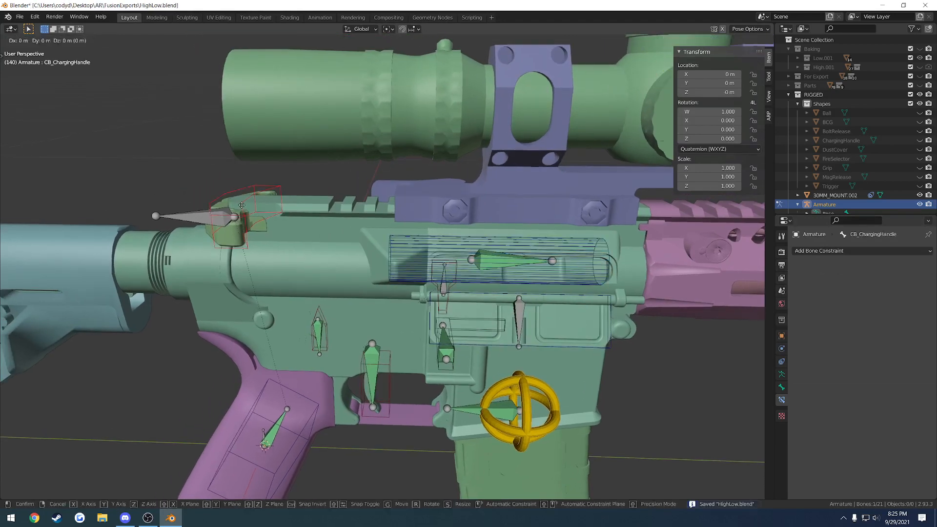
{"action": "left_click", "coordinate": [194, 219]}
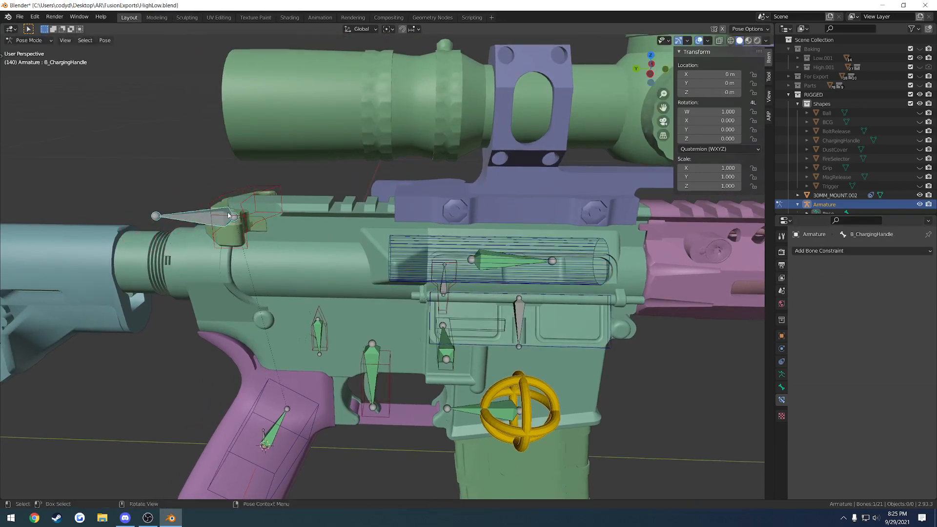
{"action": "middle_click_drag", "start_coordinate": [193, 219], "coordinate": [226, 230]}
{"action": "left_click", "coordinate": [800, 250]}
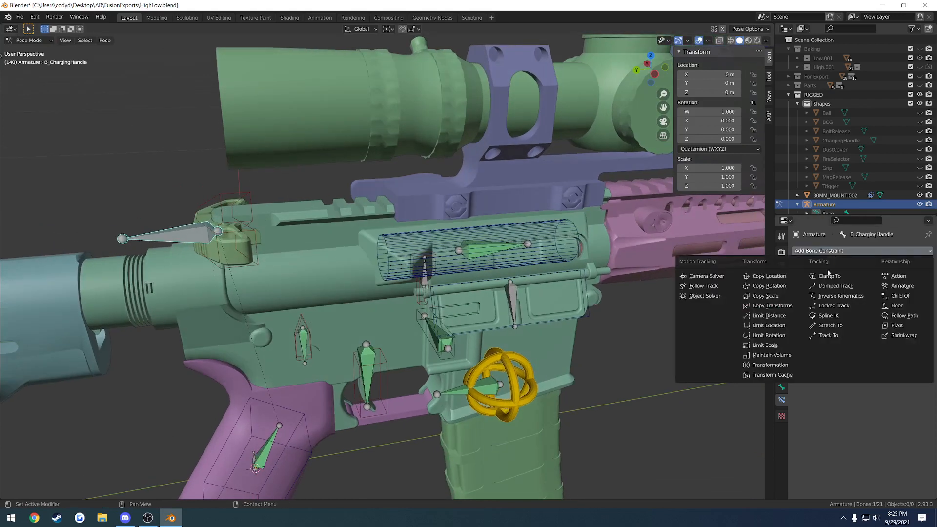
{"action": "left_click", "coordinate": [780, 277]}
Step: Set the Copy Location constraint's target to the Armature and its target bone to CB_ChargingHandle
{"action": "left_click", "coordinate": [917, 280]}
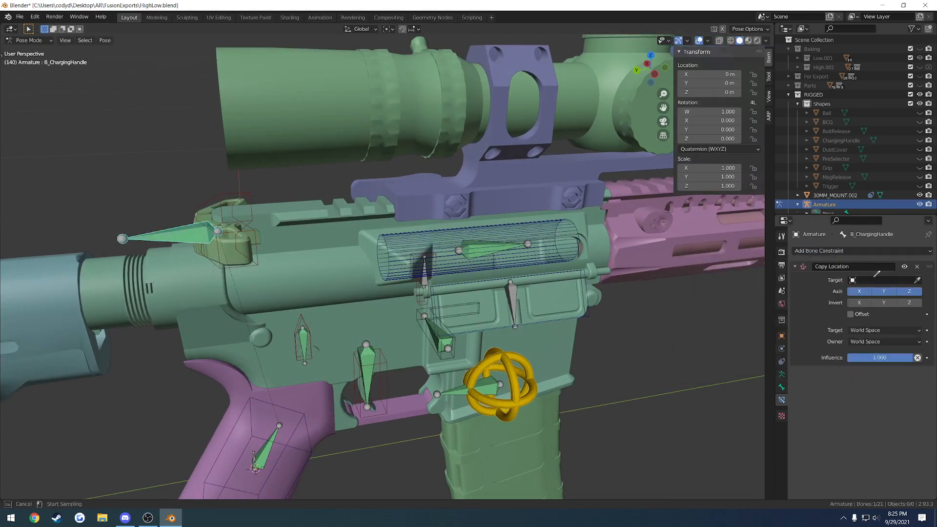
{"action": "left_click", "coordinate": [227, 224]}
{"action": "left_click", "coordinate": [873, 289]}
{"action": "type", "text": "charg"}
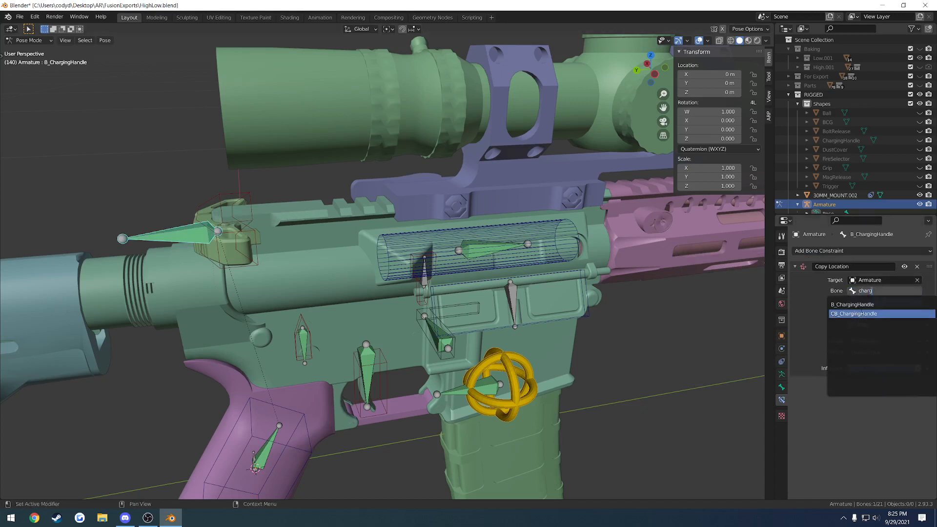
{"action": "left_click", "coordinate": [864, 312]}
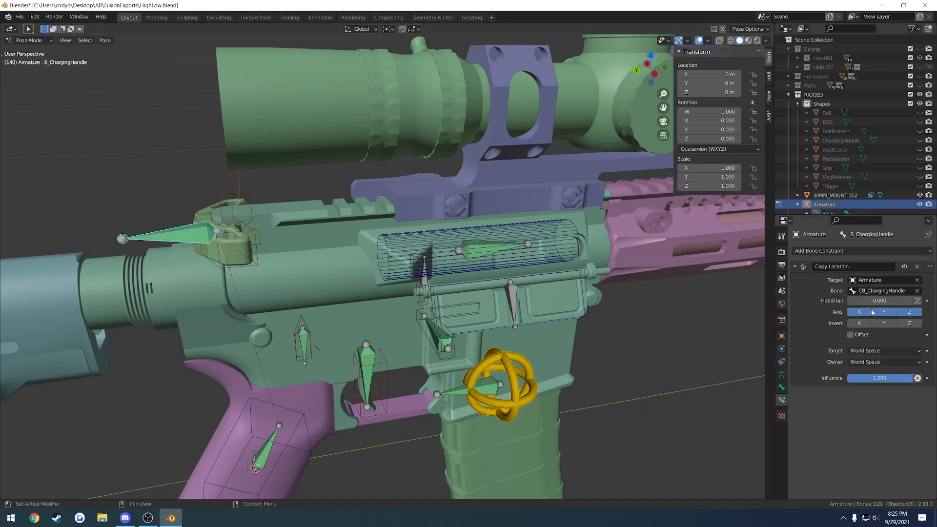
Step: Restrict B_ChargingHandle's Copy Location to the Y axis and set its target and owner spaces to Local Space
{"action": "left_click", "coordinate": [884, 350]}
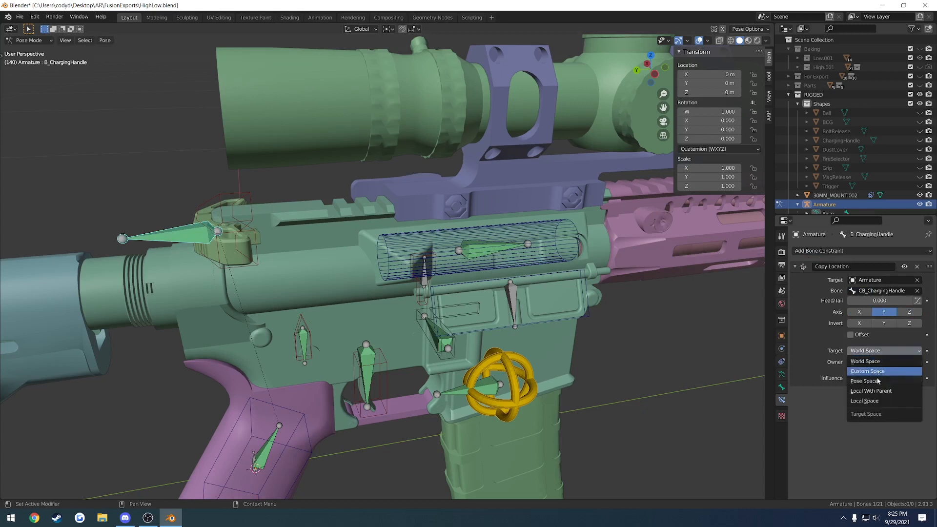
{"action": "left_click", "coordinate": [874, 400]}
{"action": "left_click", "coordinate": [869, 362]}
{"action": "left_click", "coordinate": [860, 411]}
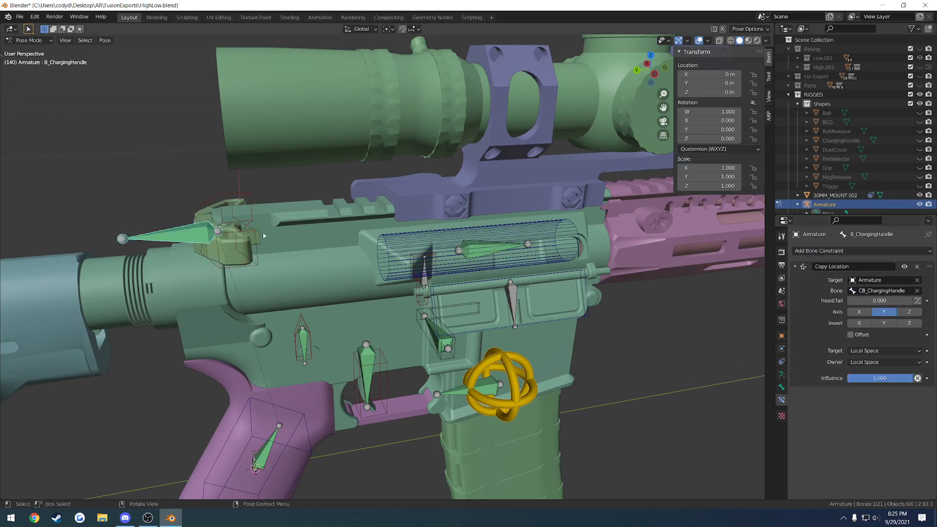
Step: Test moving the CB_ChargingHandle control bone from two views, cancelling both moves, and save the file
{"action": "left_click", "coordinate": [251, 200]}
{"action": "key", "text": "g"}
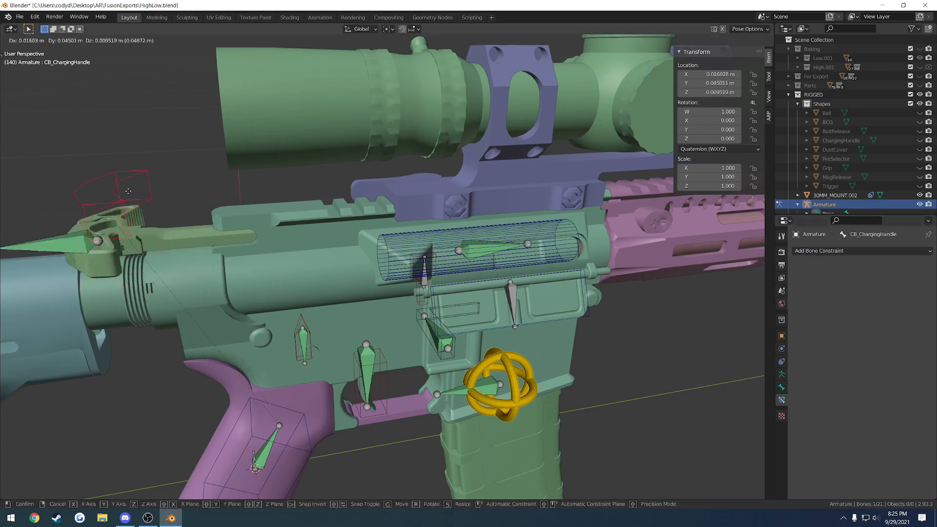
{"action": "right_click", "coordinate": [139, 194]}
{"action": "scroll", "coordinate": [211, 217], "scroll_direction": "down", "scroll_amount": 3}
{"action": "middle_click_drag", "start_coordinate": [424, 213], "coordinate": [372, 204]}
{"action": "key", "text": "g"}
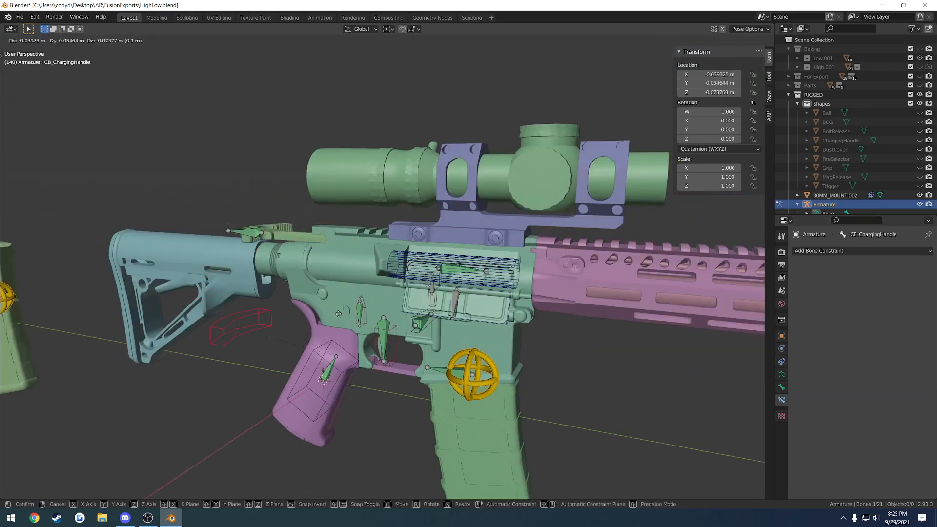
{"action": "right_click", "coordinate": [296, 239]}
{"action": "scroll", "coordinate": [347, 250], "scroll_direction": "up", "scroll_amount": 5}
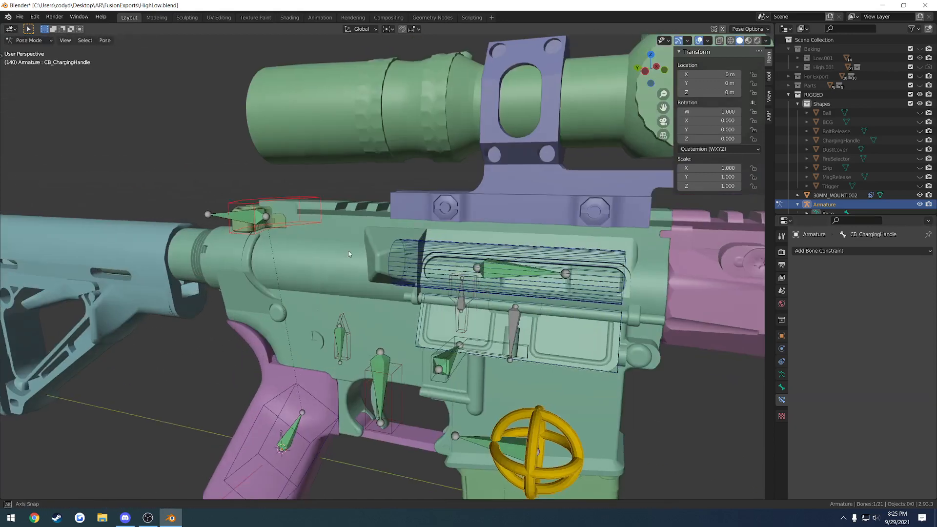
{"action": "key", "text": "ctrl+s"}
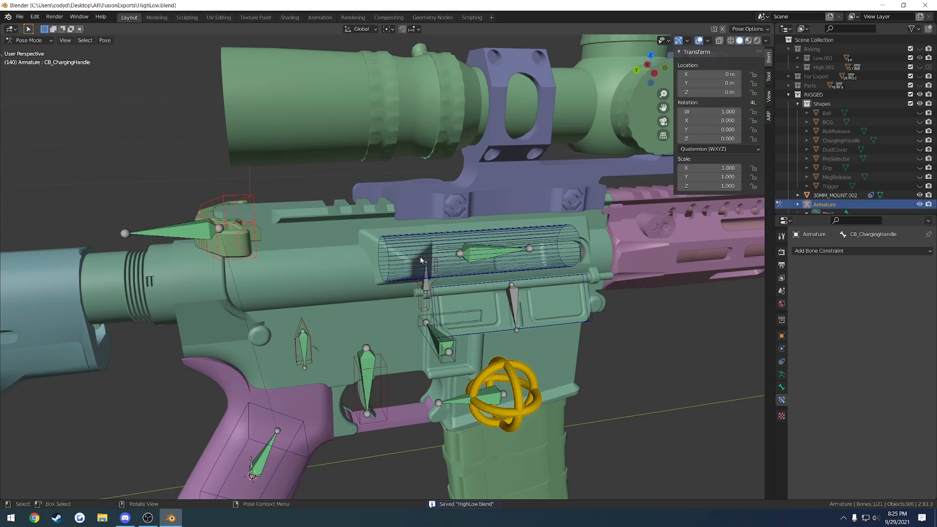
Step: Test sliding CB_ChargingHandle along the global Y axis in solid and wireframe shading without keeping the moves
{"action": "middle_click_drag", "start_coordinate": [420, 259], "coordinate": [456, 254]}
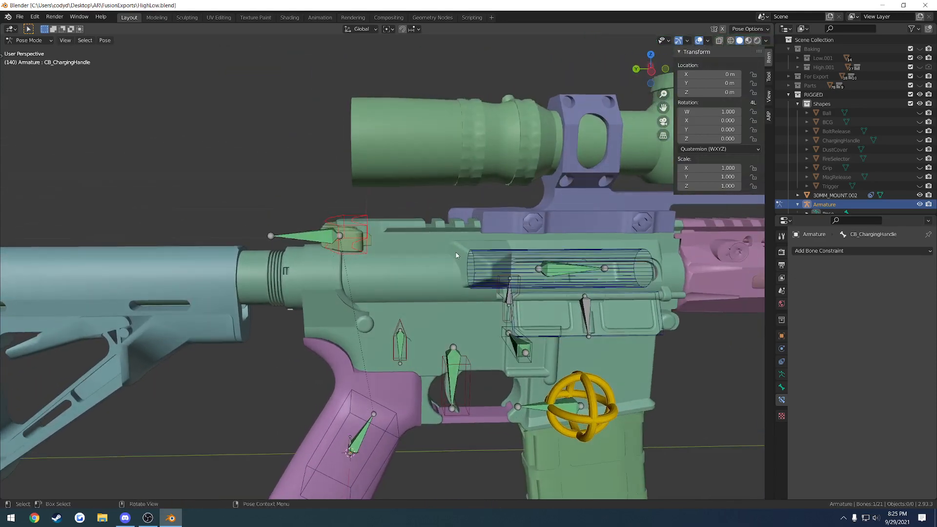
{"action": "key", "text": "g"}
{"action": "key", "text": "y"}
{"action": "right_click", "coordinate": [405, 247]}
{"action": "key", "text": "z"}
{"action": "left_click", "coordinate": [327, 244]}
{"action": "key", "text": "g"}
{"action": "key", "text": "y"}
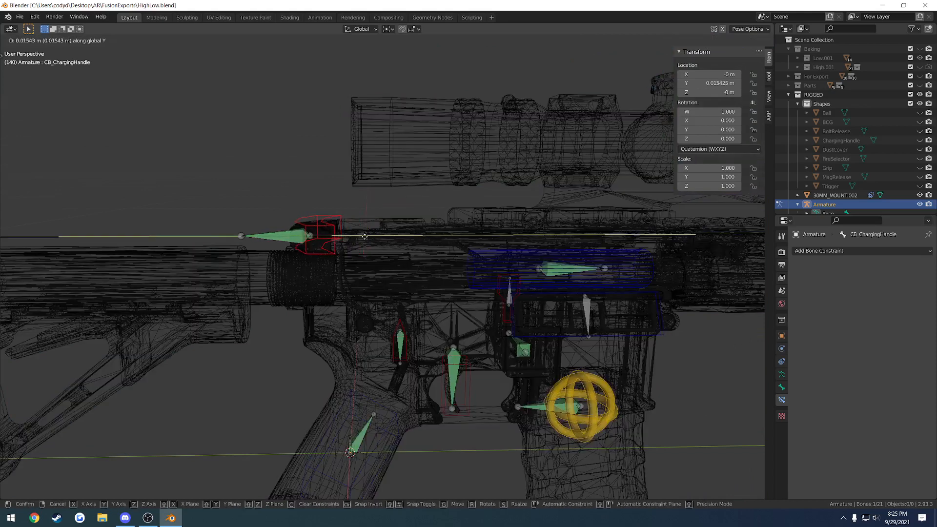
{"action": "left_click", "coordinate": [386, 238]}
Step: In the left orthographic wireframe view, pull the CB_ChargingHandle bone rearward about 0.109 m along the global Y axis
{"action": "key", "text": "ctrl+KP_3"}
{"action": "key", "text": "n"}
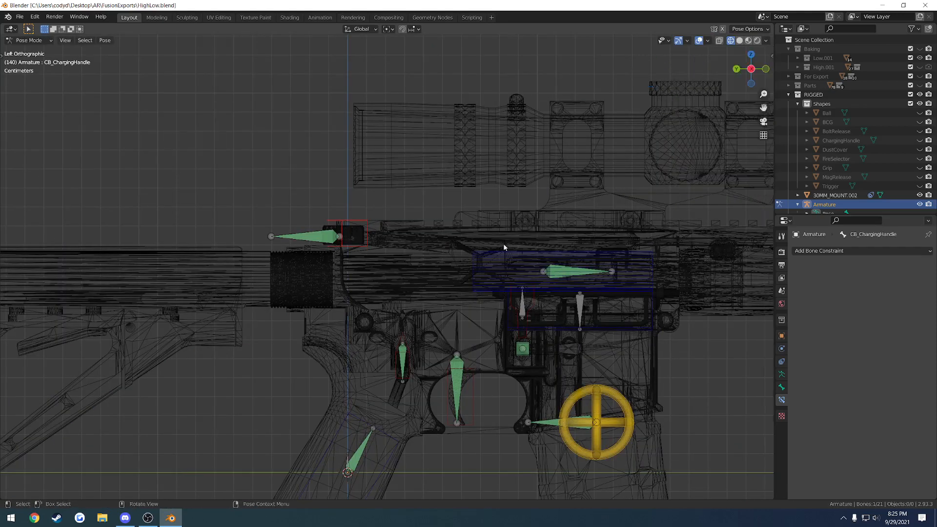
{"action": "scroll", "coordinate": [498, 248], "scroll_direction": "up", "scroll_amount": 2}
{"action": "key", "text": "n"}
{"action": "scroll", "coordinate": [561, 212], "scroll_direction": "up", "scroll_amount": 1}
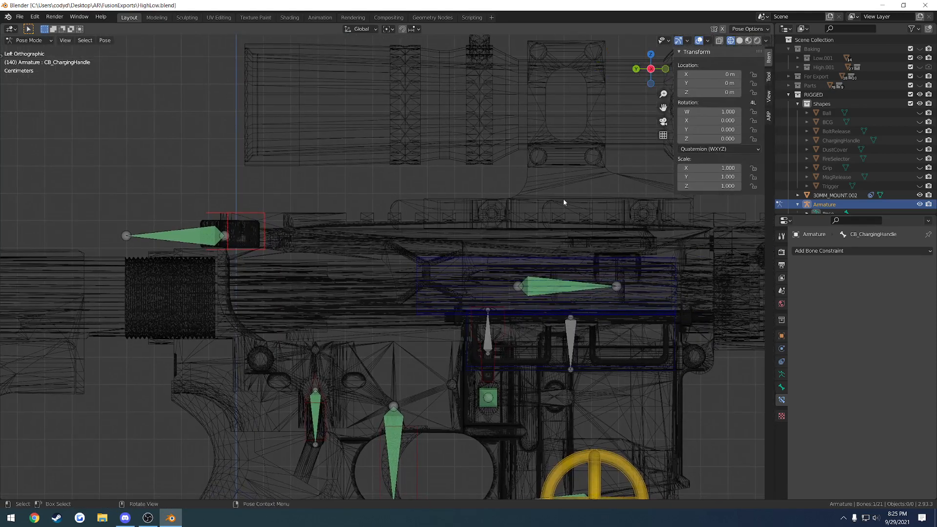
{"action": "key", "text": "g"}
{"action": "key", "text": "y"}
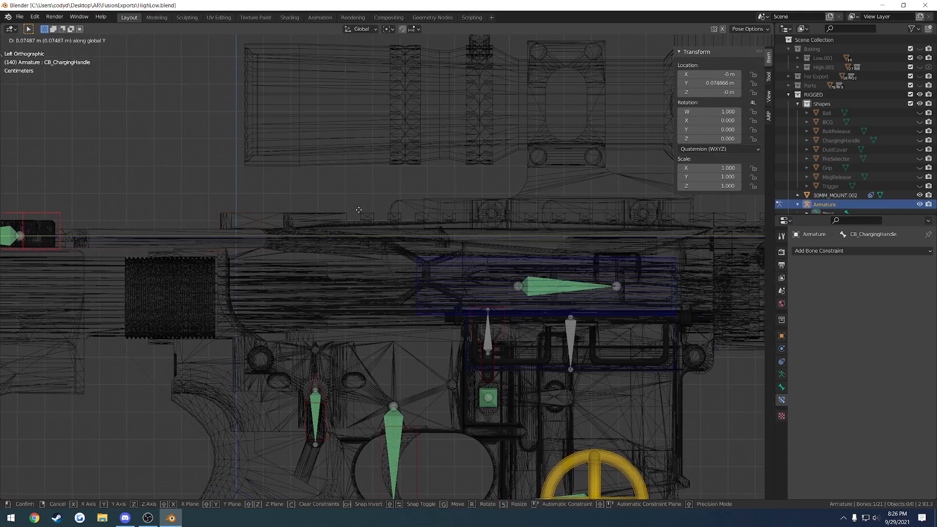
{"action": "right_click", "coordinate": [570, 197]}
{"action": "key", "text": "g"}
{"action": "key", "text": "y"}
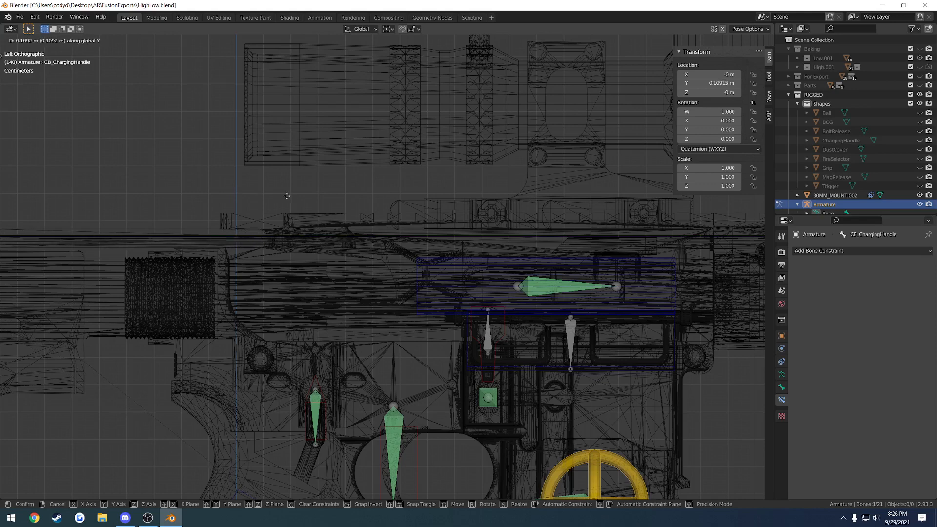
{"action": "left_click", "coordinate": [287, 196]}
Step: Return to solid shading and slide CB_ChargingHandle slightly forward along Y to a Y location of about 0.104 m
{"action": "key", "text": "shift+z"}
{"action": "mouse_move", "coordinate": [398, 233]}
{"action": "middle_mouse_down"}
{"action": "mouse_move", "coordinate": [418, 264]}
{"action": "mouse_move", "coordinate": [435, 259]}
{"action": "mouse_move", "coordinate": [427, 257]}
{"action": "middle_mouse_up"}
{"action": "scroll", "coordinate": [416, 261], "scroll_direction": "up", "scroll_amount": 1}
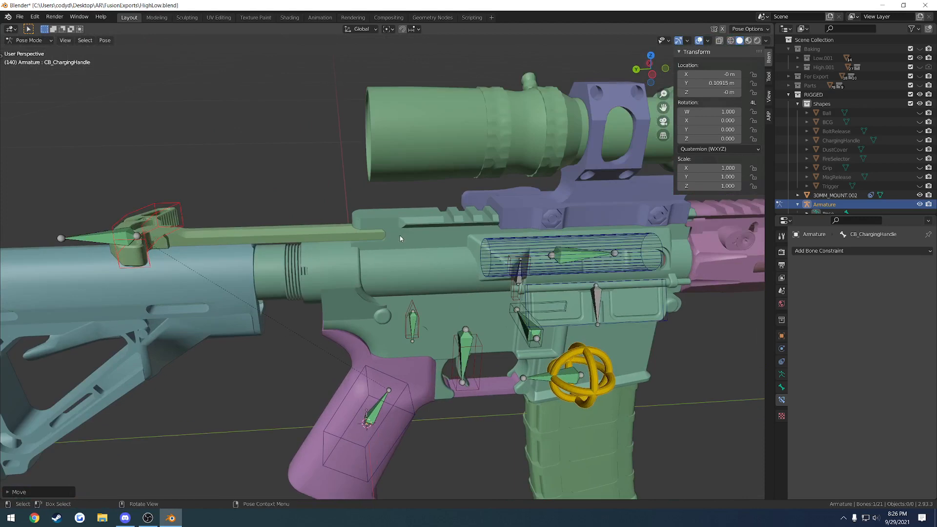
{"action": "key", "text": "g"}
{"action": "key", "text": "y"}
{"action": "left_click", "coordinate": [418, 238]}
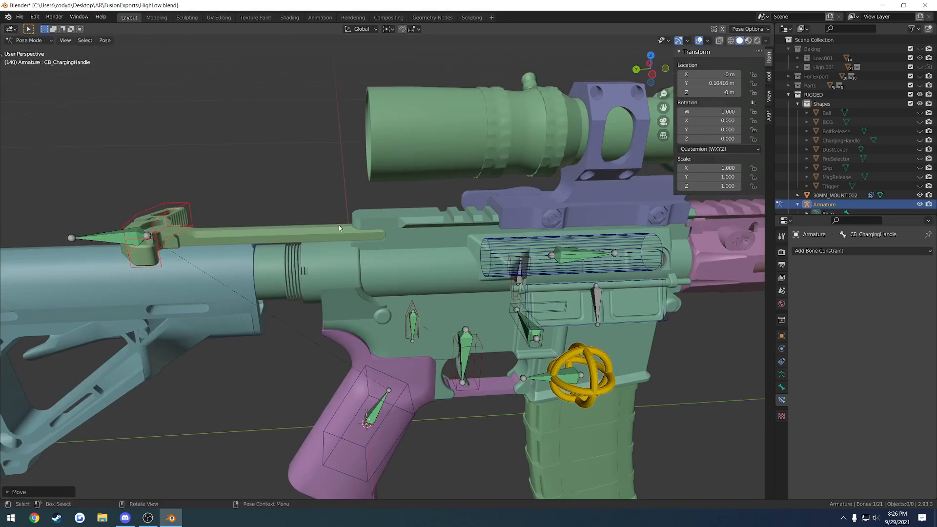
Step: Save the file and copy the charging handle bone's Y location value
{"action": "key", "text": "ctrl+s"}
{"action": "left_click", "coordinate": [716, 83]}
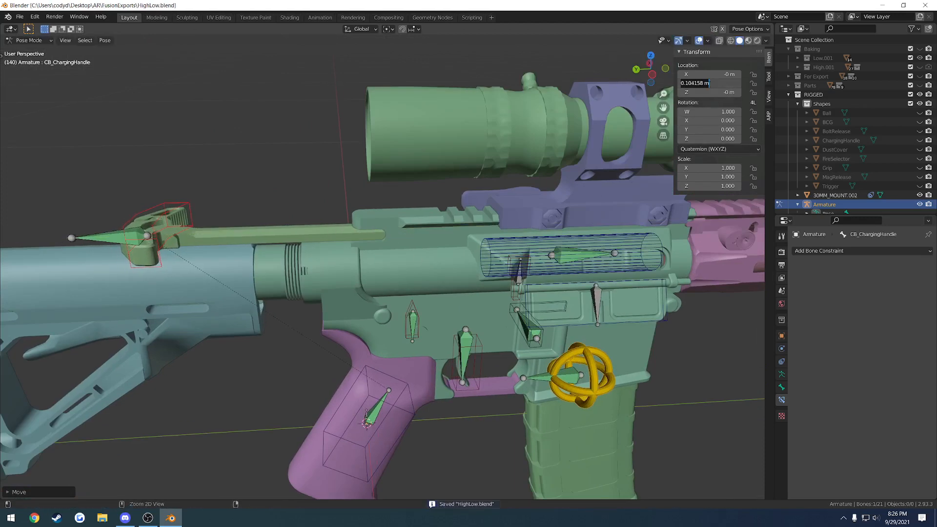
{"action": "key", "text": "Return"}
Step: Add a Limit Location constraint to the charging handle bone and set its owner to Local Space
{"action": "left_click", "coordinate": [858, 250]}
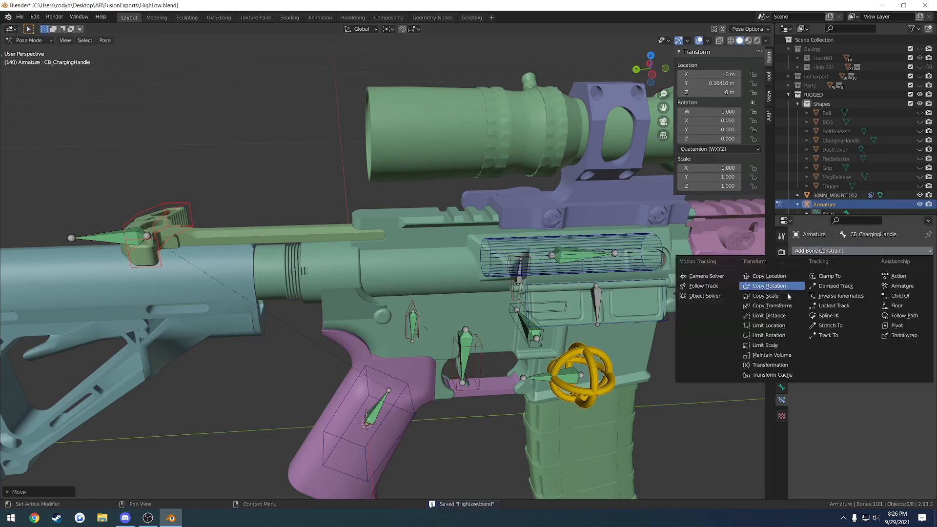
{"action": "left_click", "coordinate": [786, 325]}
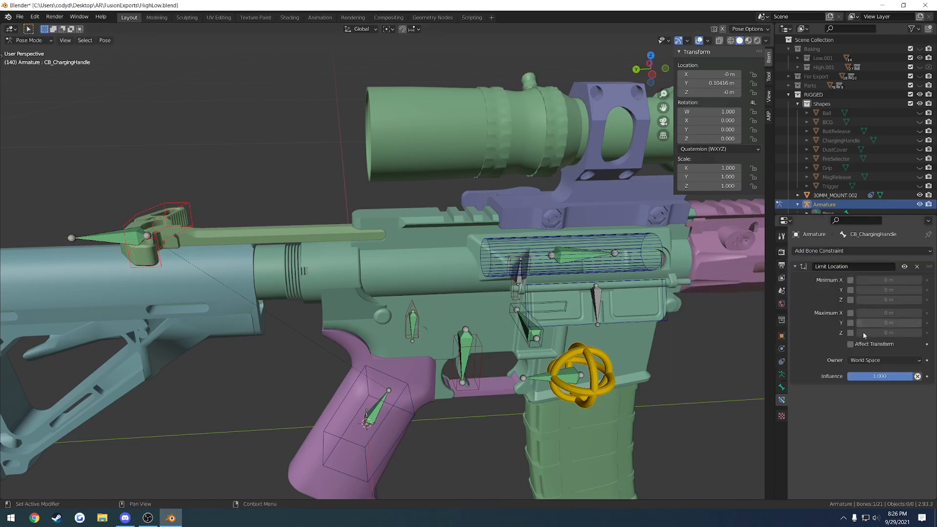
{"action": "left_click", "coordinate": [873, 360]}
{"action": "left_click", "coordinate": [873, 412]}
Step: Enable the minimum Y, minimum Z and maximum Z limits for the charging handle bone, toggling maximum Y to compare its effect
{"action": "left_click", "coordinate": [850, 289]}
{"action": "left_click", "coordinate": [850, 299]}
{"action": "left_click", "coordinate": [851, 322]}
{"action": "left_click", "coordinate": [850, 333]}
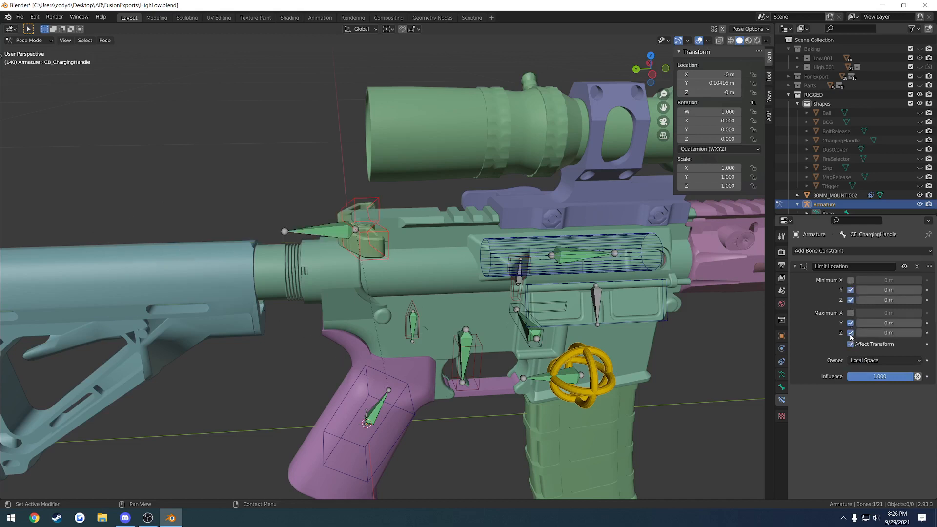
{"action": "left_click", "coordinate": [850, 322]}
{"action": "left_click", "coordinate": [850, 323]}
{"action": "left_click", "coordinate": [850, 322]}
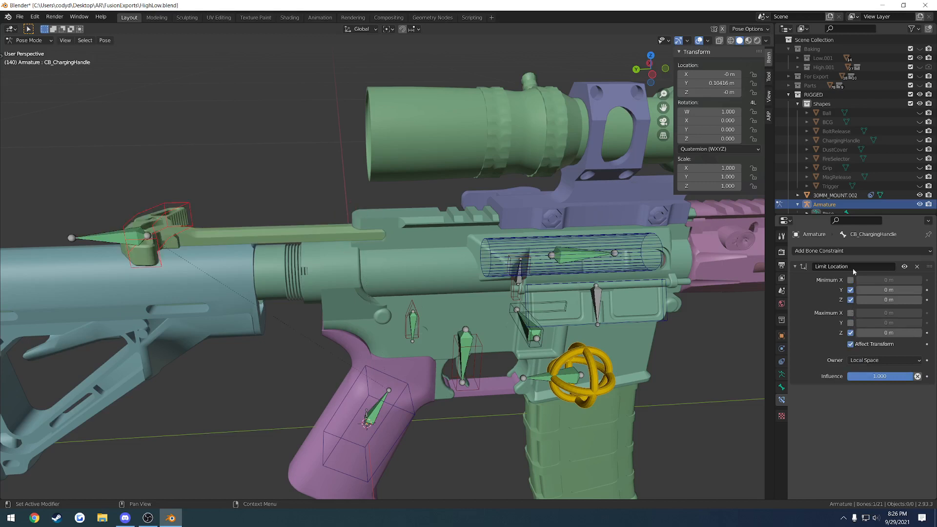
Step: Enable the charging handle constraint's minimum X and maximum Y limits, setting maximum Y to 0.10416 m
{"action": "left_click", "coordinate": [851, 290]}
{"action": "left_click", "coordinate": [850, 289]}
{"action": "left_click", "coordinate": [850, 324]}
{"action": "left_click", "coordinate": [889, 323]}
{"action": "type", "text": "0.10416 m"}
{"action": "key", "text": "Return"}
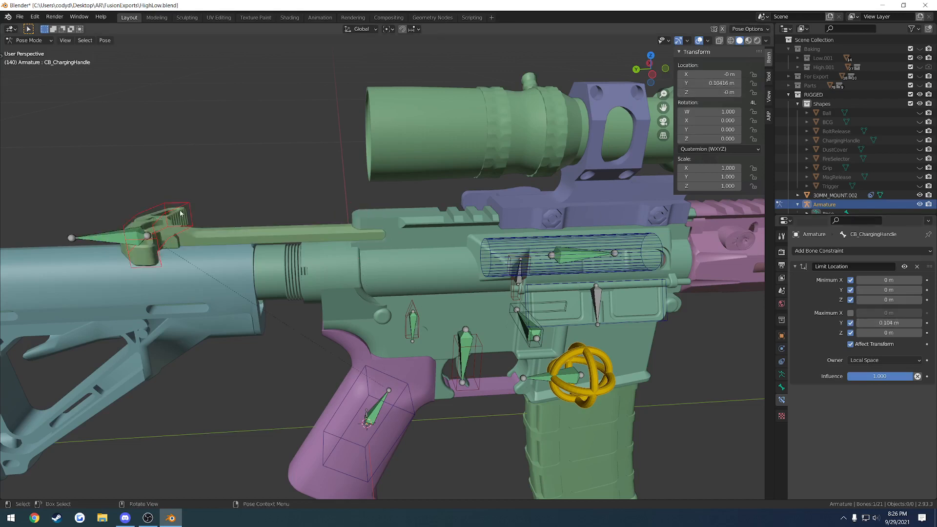
Step: Enable the charging handle constraint's maximum X limit and test-move the bone against its limits
{"action": "key", "text": "g"}
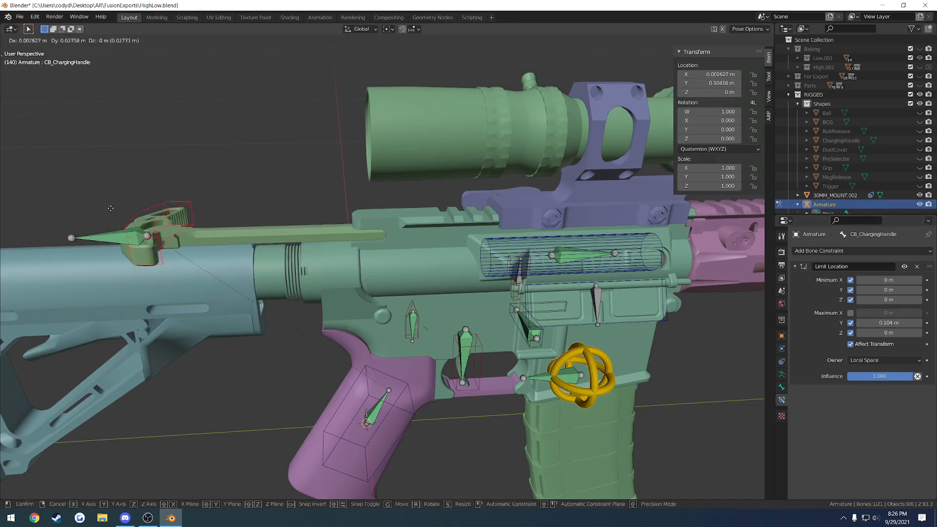
{"action": "left_click", "coordinate": [229, 256]}
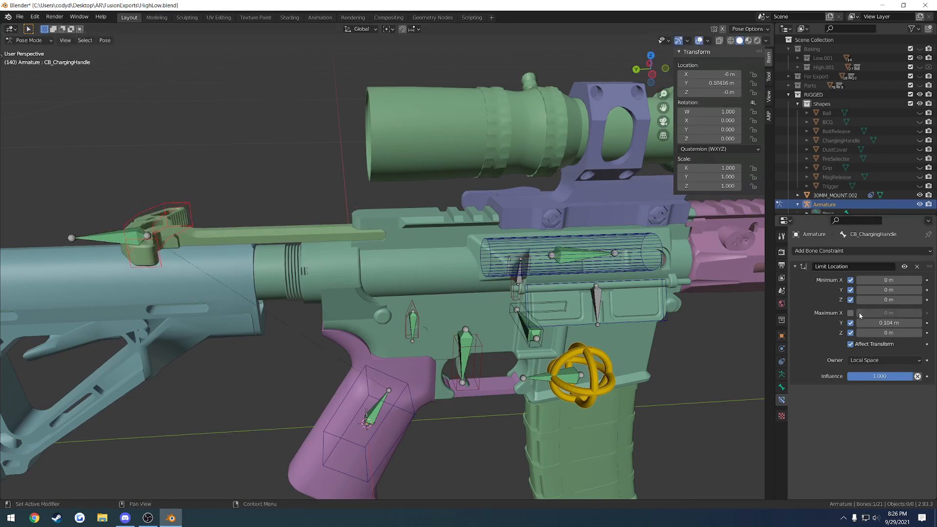
{"action": "left_click", "coordinate": [851, 313]}
{"action": "key", "text": "g"}
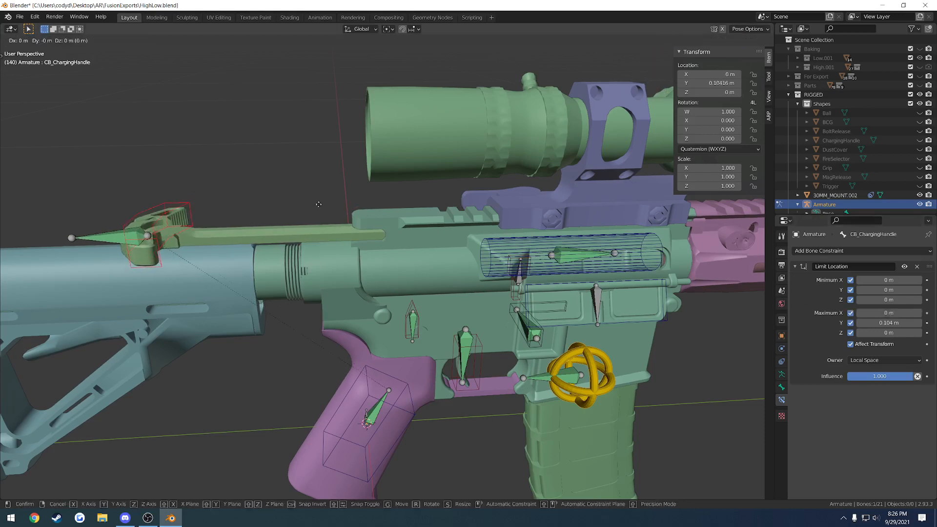
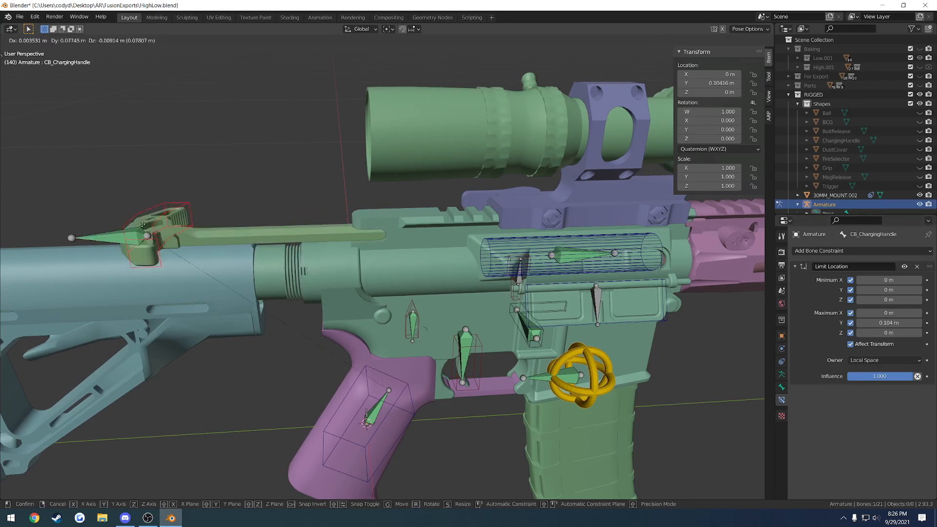
{"action": "left_click", "coordinate": [166, 230]}
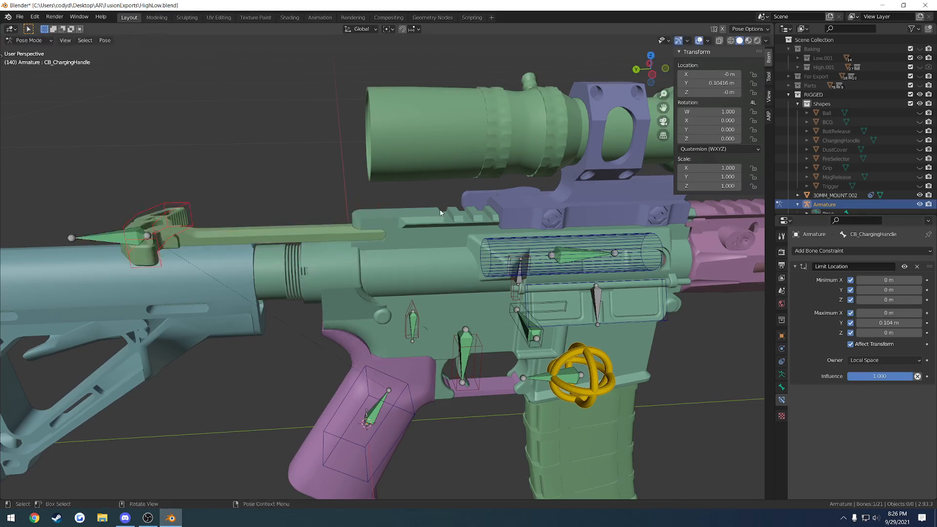
Step: Return the charging handle bone to its rest location, save the file, and test its constrained travel once more
{"action": "key", "text": "ctrl+z"}
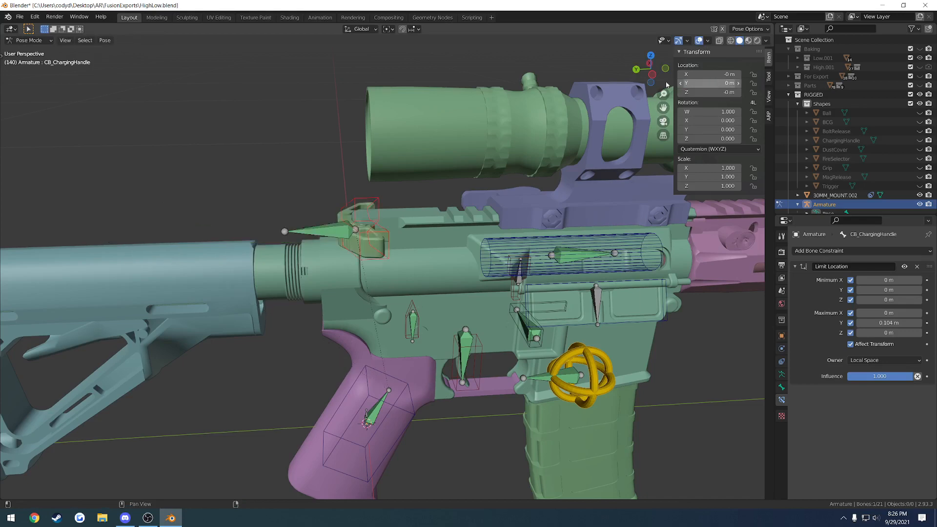
{"action": "key", "text": "ctrl+s"}
{"action": "middle_click_drag", "start_coordinate": [518, 213], "coordinate": [500, 252]}
{"action": "left_click", "coordinate": [505, 247]}
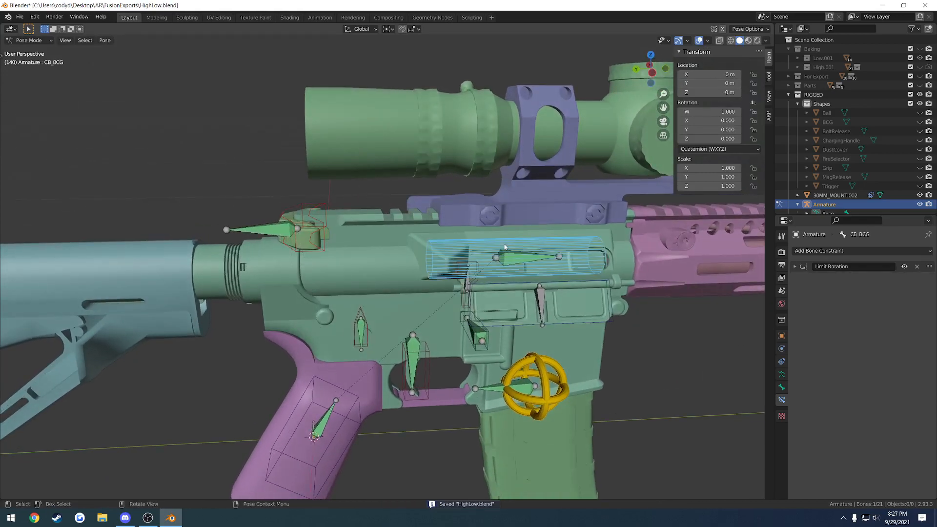
{"action": "left_click", "coordinate": [311, 206]}
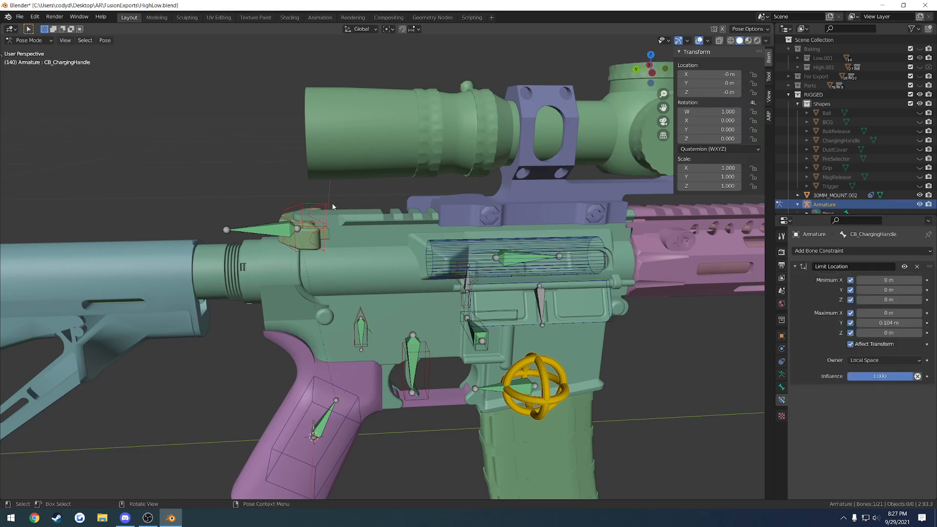
{"action": "key", "text": "ctrl+s"}
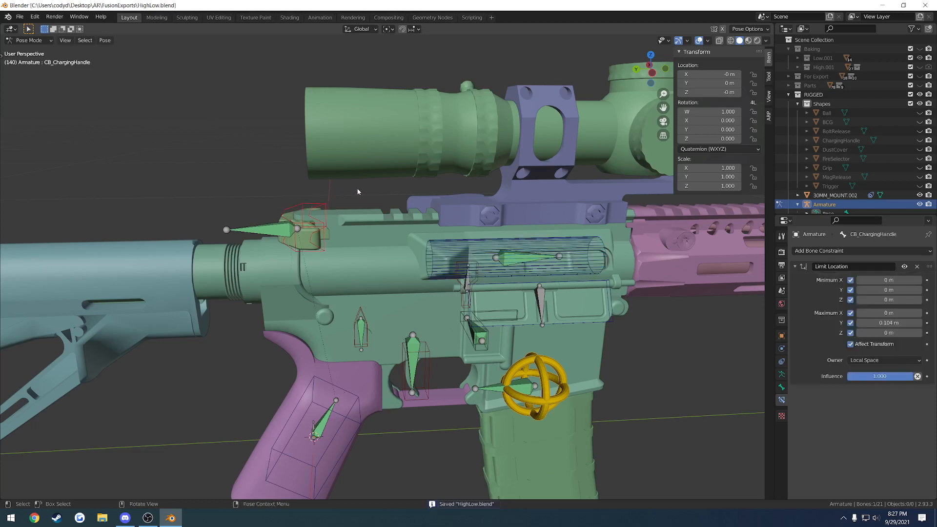
{"action": "key", "text": "g"}
{"action": "right_click", "coordinate": [268, 191]}
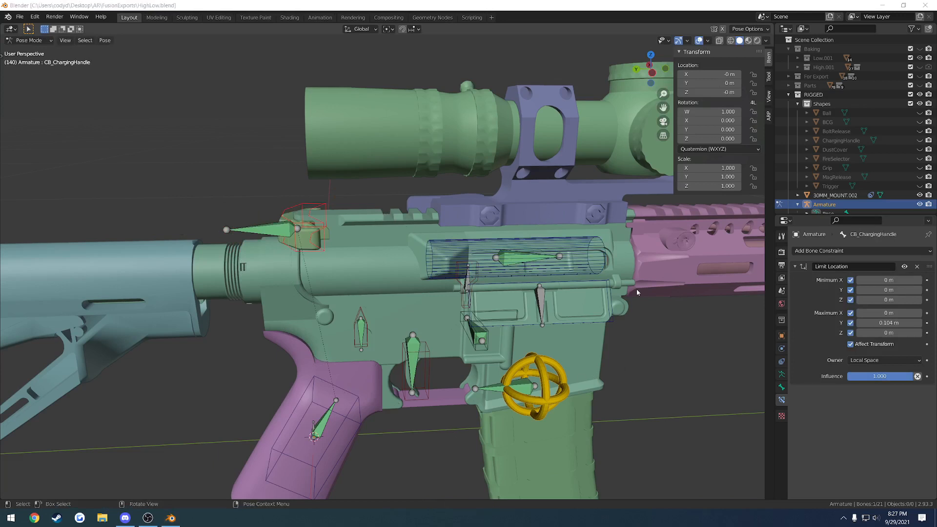
Step: Select the bolt carrier bone and test its travel toward the stock, cancelling each move
{"action": "left_click", "coordinate": [606, 251]}
{"action": "key", "text": "g"}
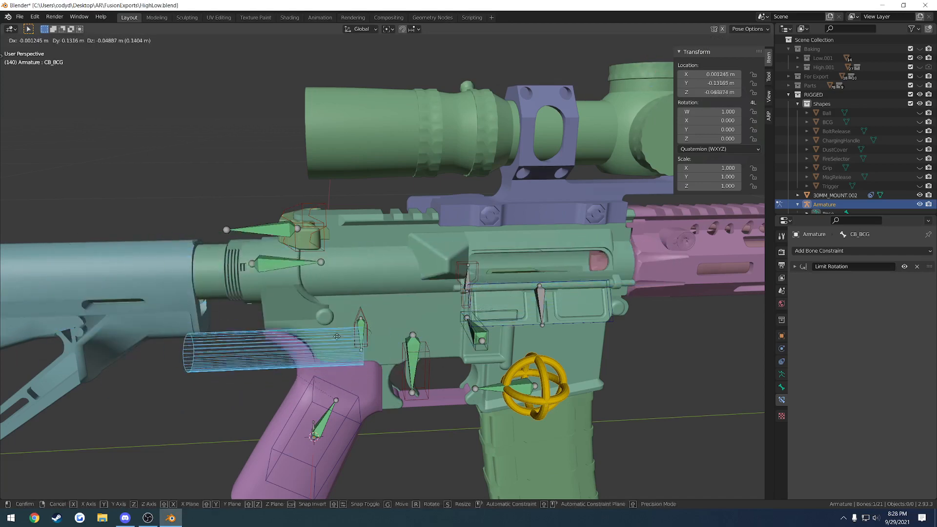
{"action": "key", "text": "Escape"}
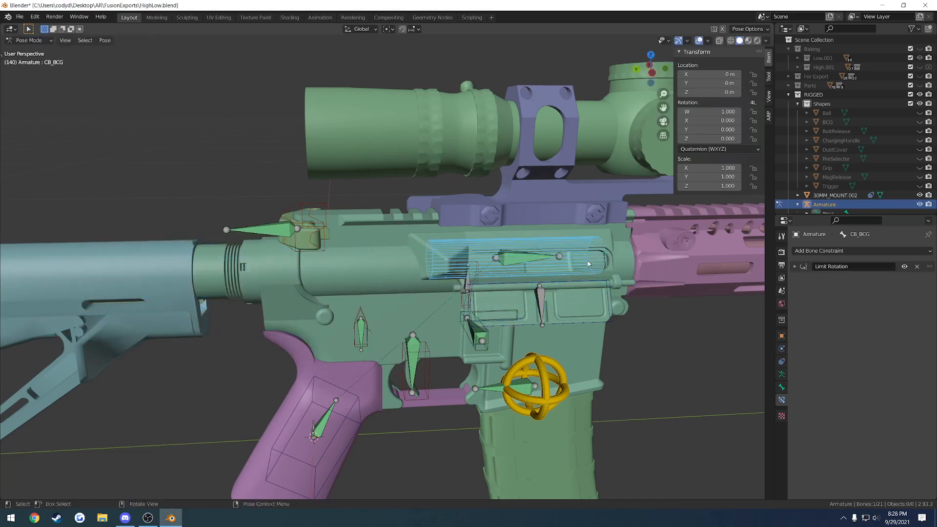
{"action": "scroll", "coordinate": [588, 263], "scroll_direction": "down", "scroll_amount": 2}
{"action": "middle_click_drag", "start_coordinate": [569, 271], "coordinate": [605, 269]}
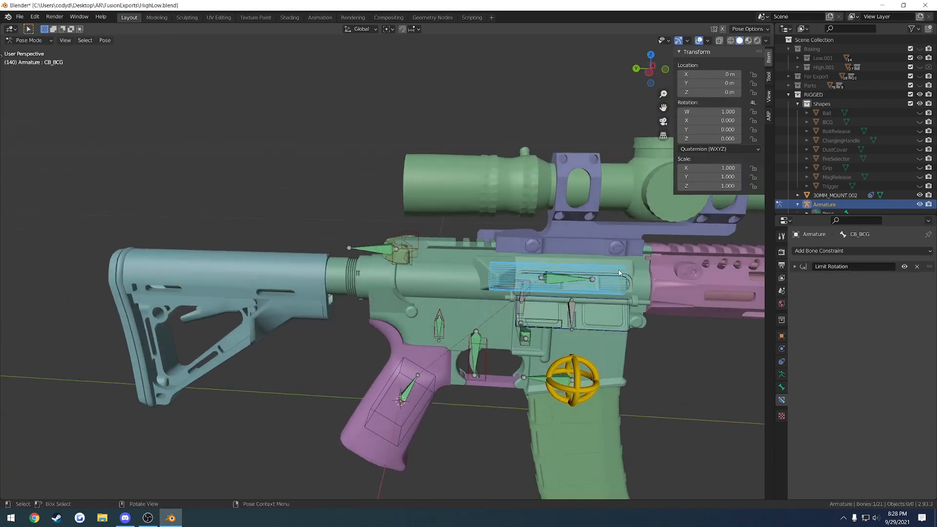
{"action": "key", "text": "g"}
{"action": "key", "text": "Escape"}
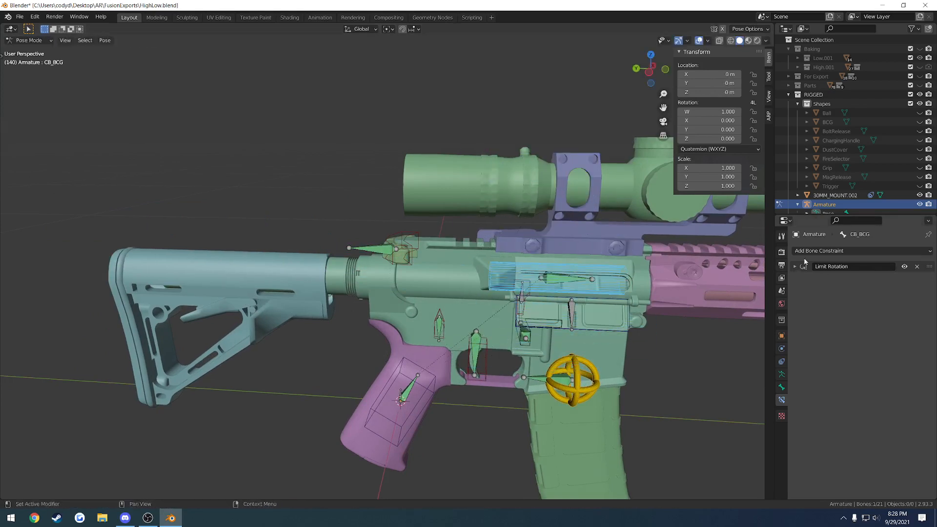
Step: Add a Limit Location constraint to the bolt carrier bone with all minimum and maximum limits enabled in Local Space
{"action": "left_click", "coordinate": [803, 251]}
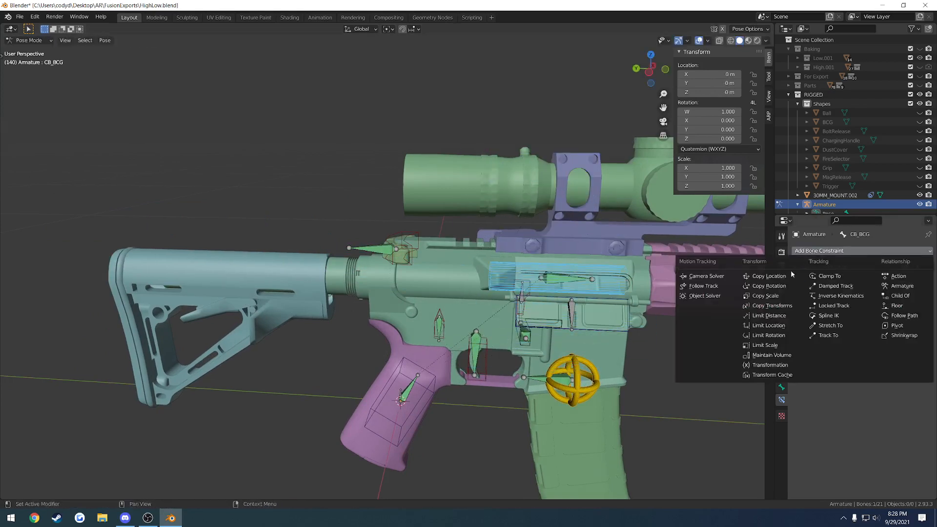
{"action": "left_click", "coordinate": [789, 328]}
{"action": "left_click", "coordinate": [850, 292]}
{"action": "left_click", "coordinate": [850, 303]}
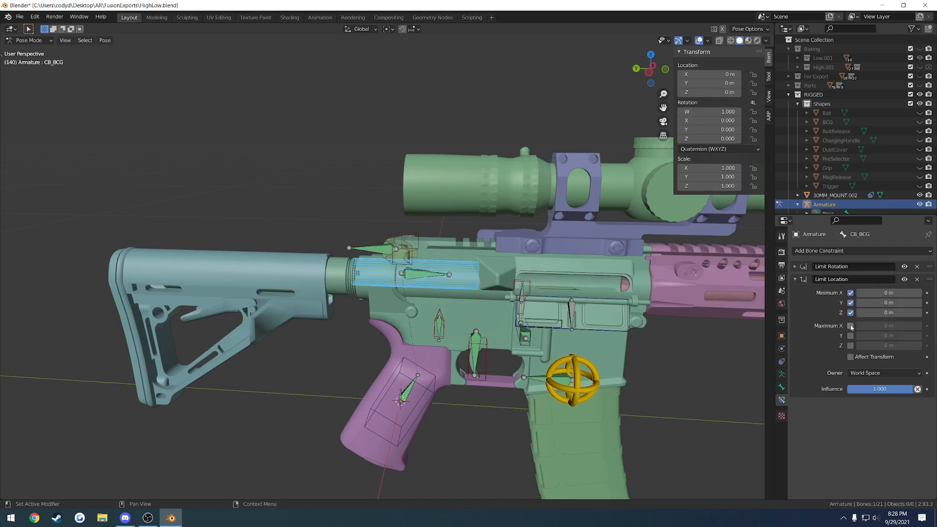
{"action": "left_click_drag", "start_coordinate": [849, 325], "coordinate": [850, 345]}
{"action": "left_click", "coordinate": [872, 373]}
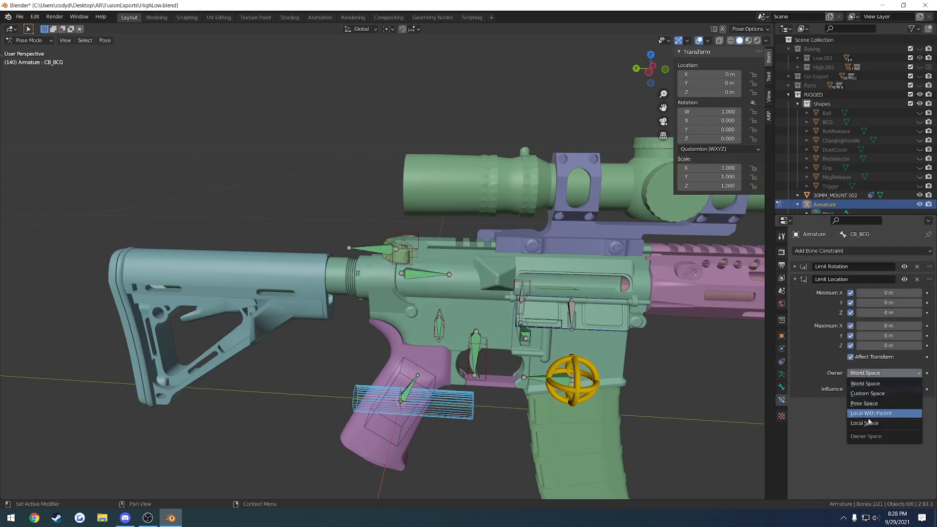
{"action": "left_click", "coordinate": [868, 417]}
Step: Set the bolt carrier constraint's maximum Y to 0.104 m and test-move the bone
{"action": "left_click", "coordinate": [883, 336]}
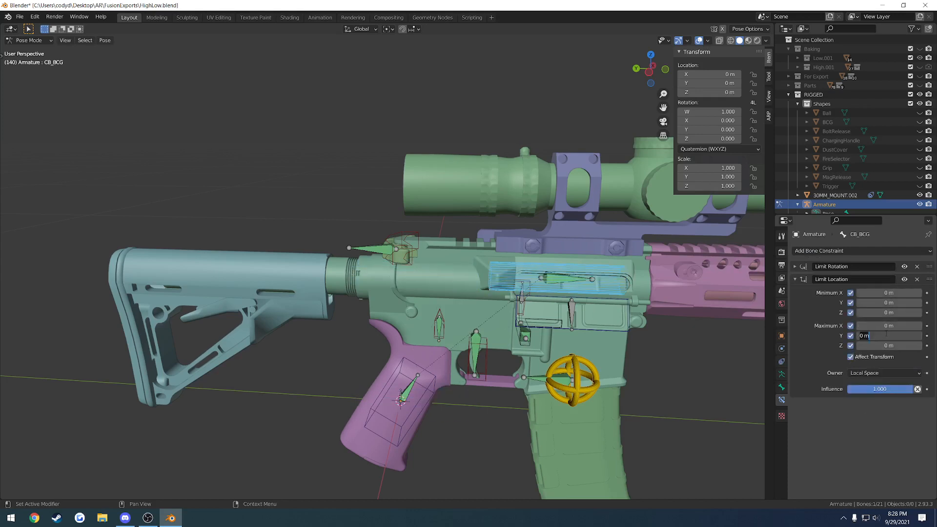
{"action": "type", "text": "0.104"}
{"action": "key", "text": "Return"}
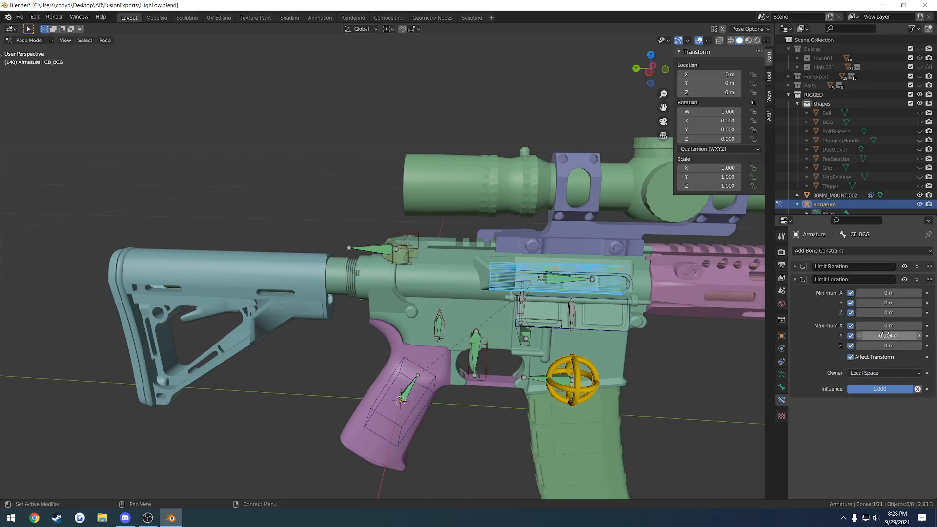
{"action": "left_click", "coordinate": [396, 249]}
{"action": "left_click", "coordinate": [517, 271]}
{"action": "key", "text": "g"}
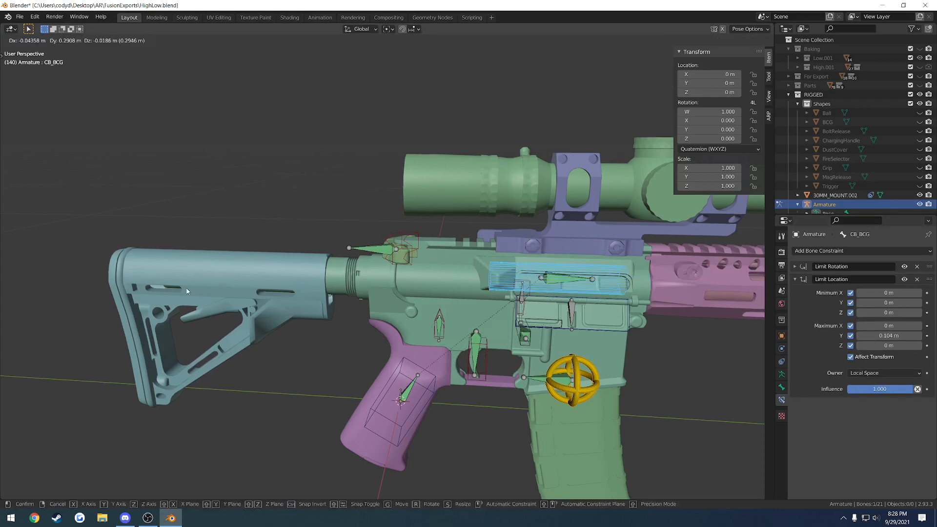
{"action": "key", "text": "Escape"}
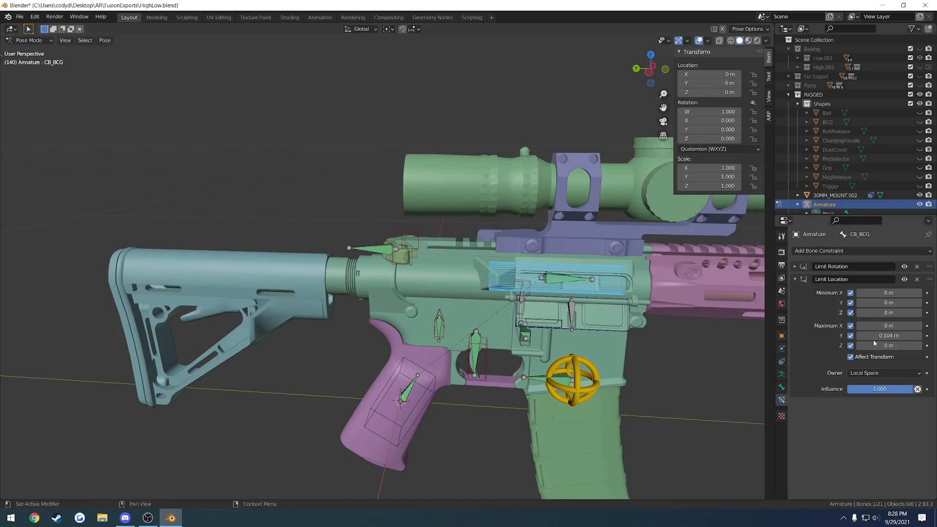
Step: Change the bolt carrier constraint's maximum Y to -0.104 m and move the bone to check its range
{"action": "left_click", "coordinate": [866, 336]}
{"action": "type", "text": "-"}
{"action": "key", "text": "Return"}
{"action": "key", "text": "g"}
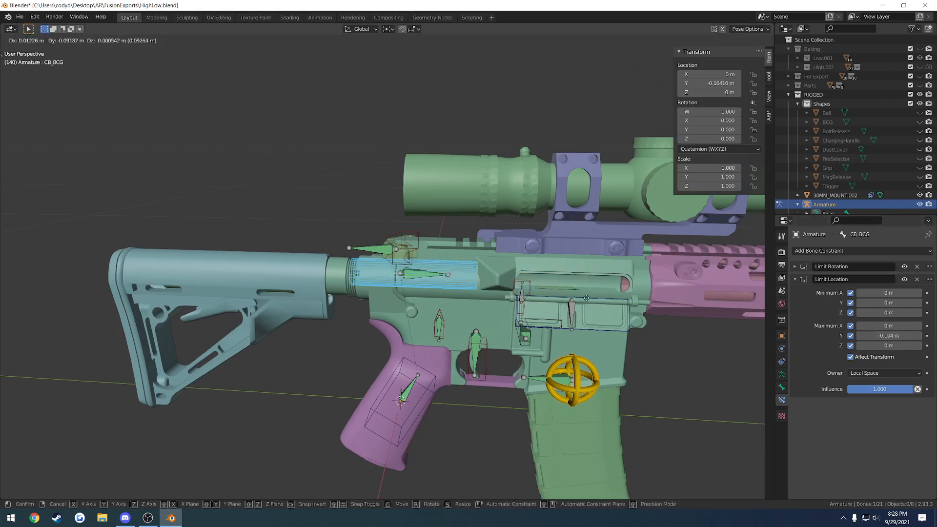
{"action": "left_click", "coordinate": [451, 275]}
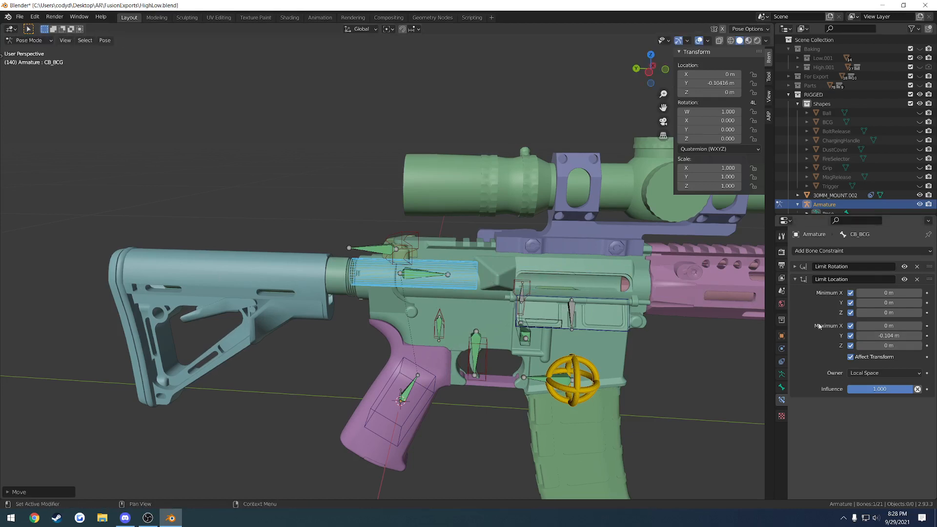
Step: Set the bolt carrier constraint's maximum Y to 0 m and its minimum Y to 0.104 m
{"action": "left_click", "coordinate": [878, 336]}
{"action": "key", "text": "ctrl+c"}
{"action": "type", "text": "0"}
{"action": "key", "text": "Return"}
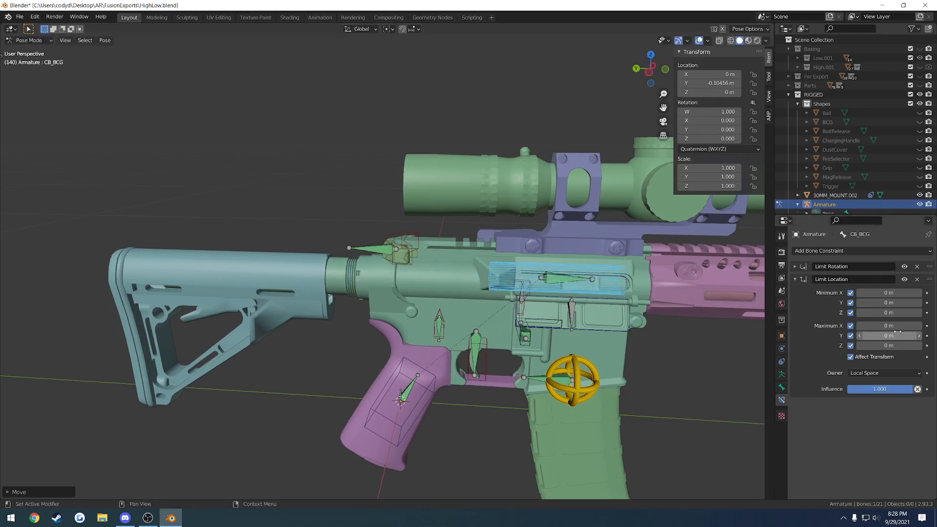
{"action": "left_click", "coordinate": [866, 303]}
{"action": "key", "text": "ctrl+v"}
{"action": "key", "text": "Return"}
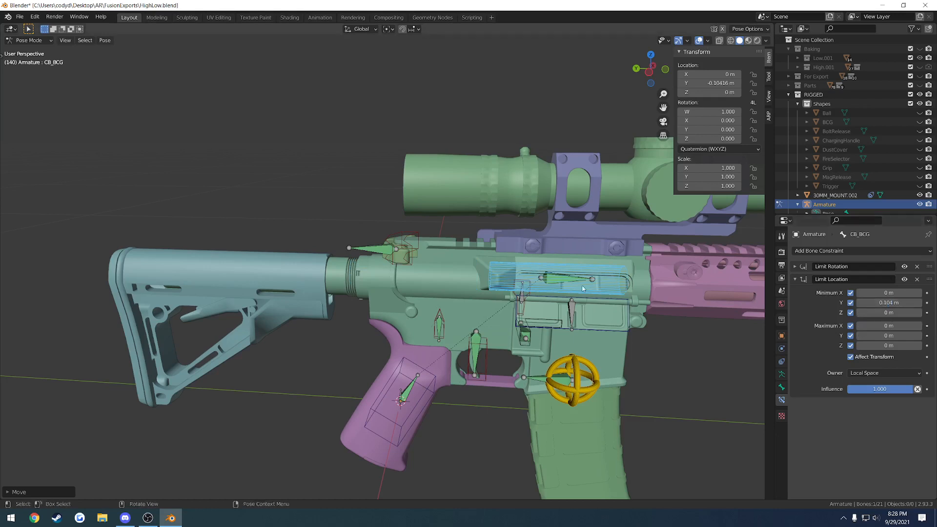
Step: Disable the bolt carrier constraint's minimum Y limit, test-moving the bone before and after the change
{"action": "key", "text": "g"}
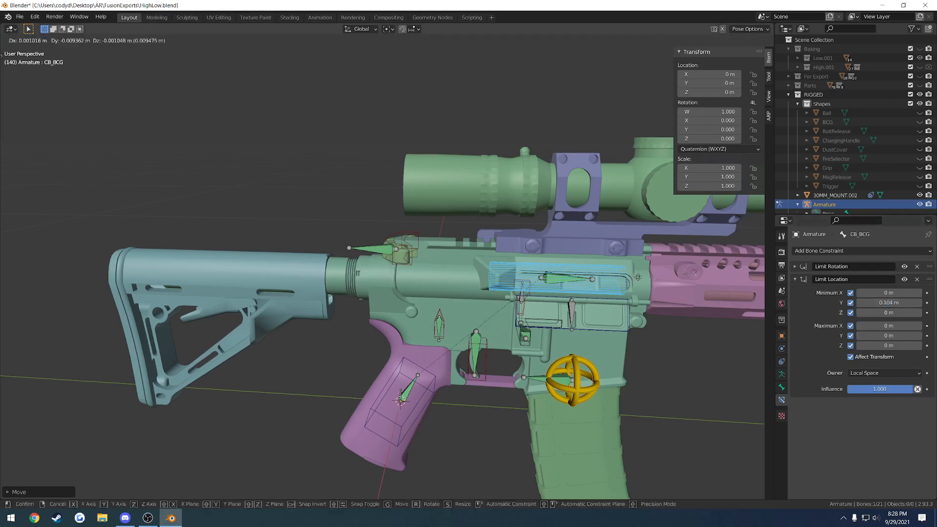
{"action": "right_click", "coordinate": [666, 280]}
{"action": "key", "text": "g"}
{"action": "right_click", "coordinate": [434, 278]}
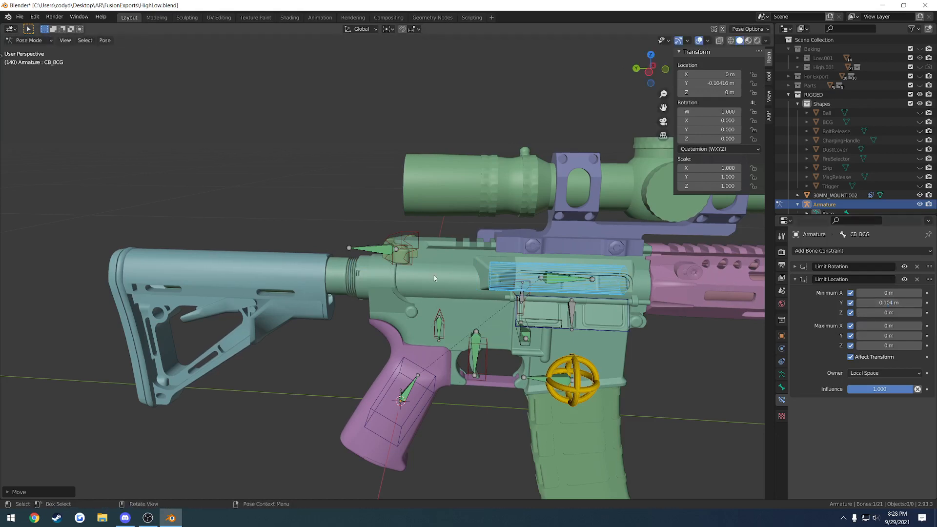
{"action": "left_click", "coordinate": [850, 303]}
{"action": "key", "text": "g"}
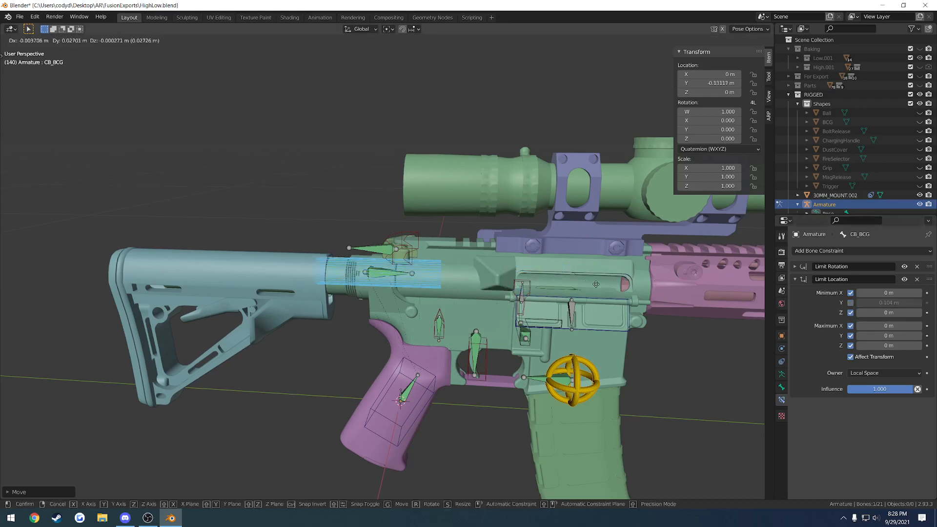
{"action": "right_click", "coordinate": [361, 280]}
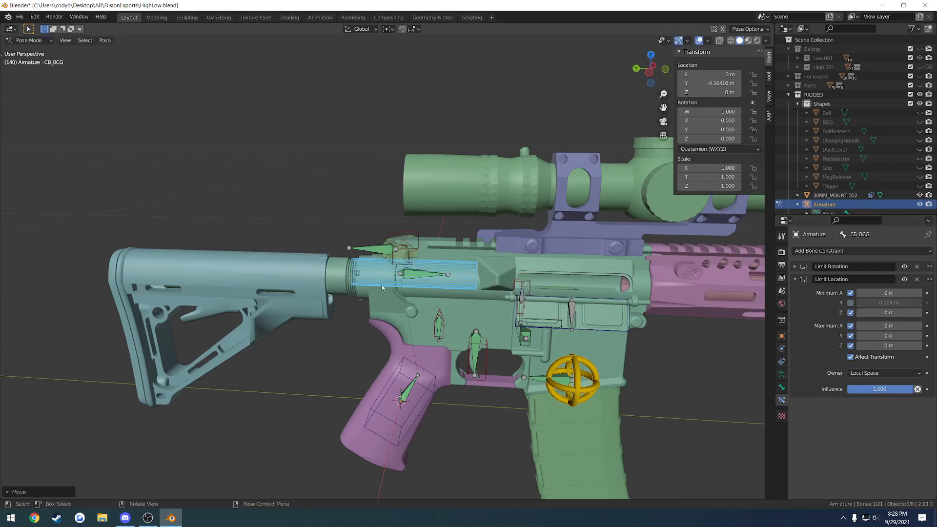
Step: Reset the bolt carrier bone's Y location to 0 m, test-move it, and compare its constraint with the charging handle's
{"action": "left_click", "coordinate": [698, 83]}
{"action": "type", "text": "0"}
{"action": "key", "text": "Return"}
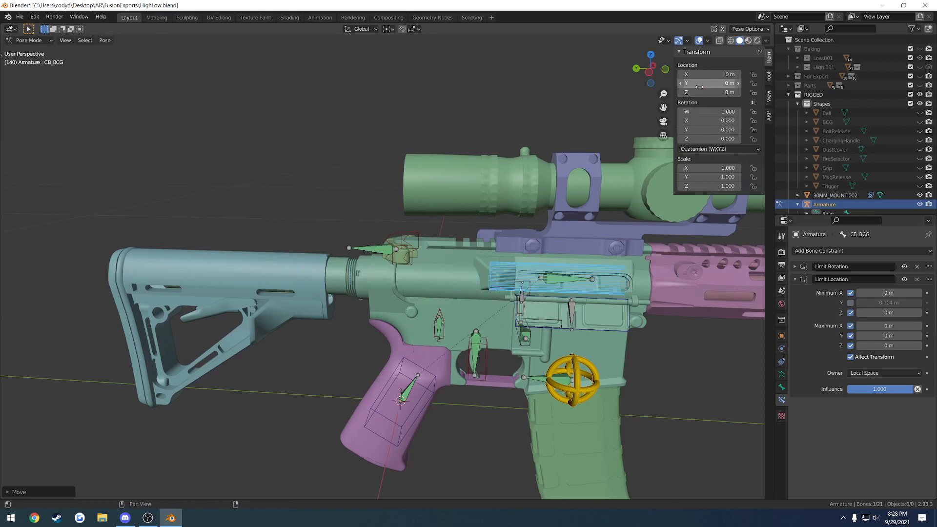
{"action": "key", "text": "g"}
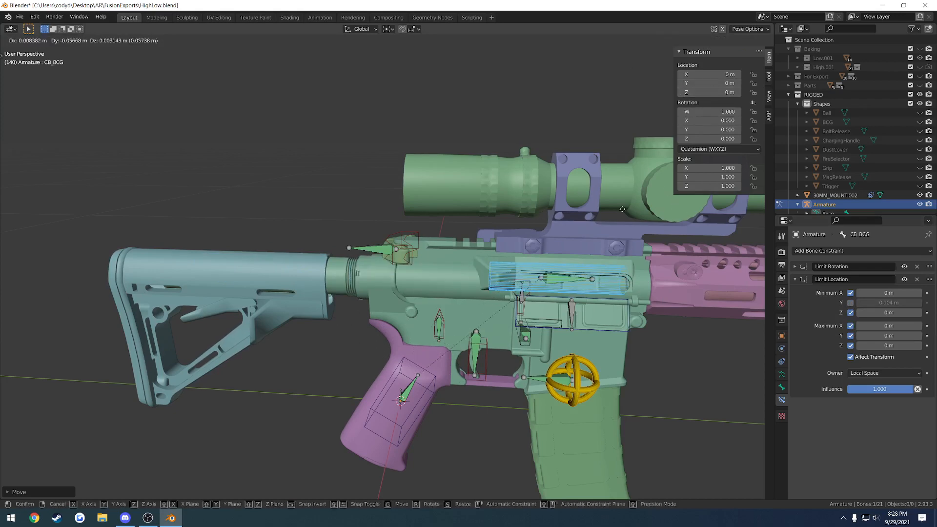
{"action": "right_click", "coordinate": [682, 210]}
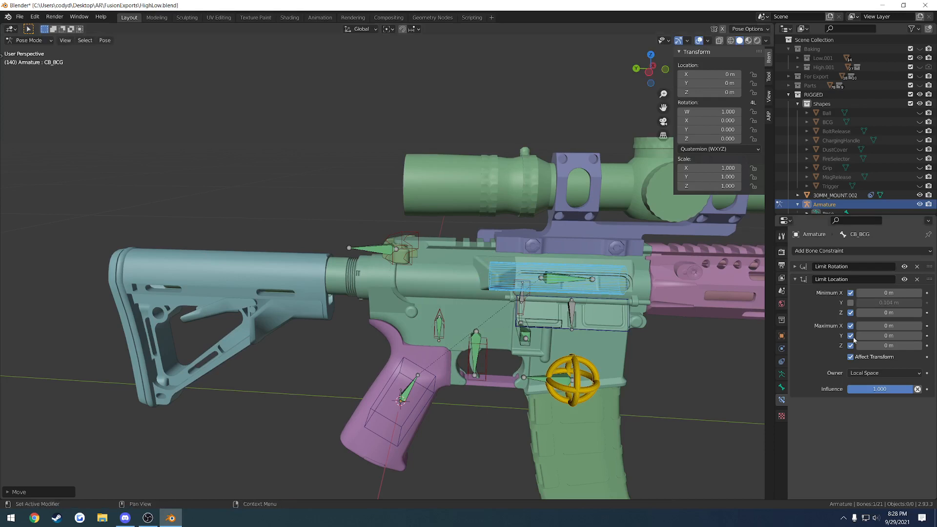
{"action": "left_click", "coordinate": [411, 249]}
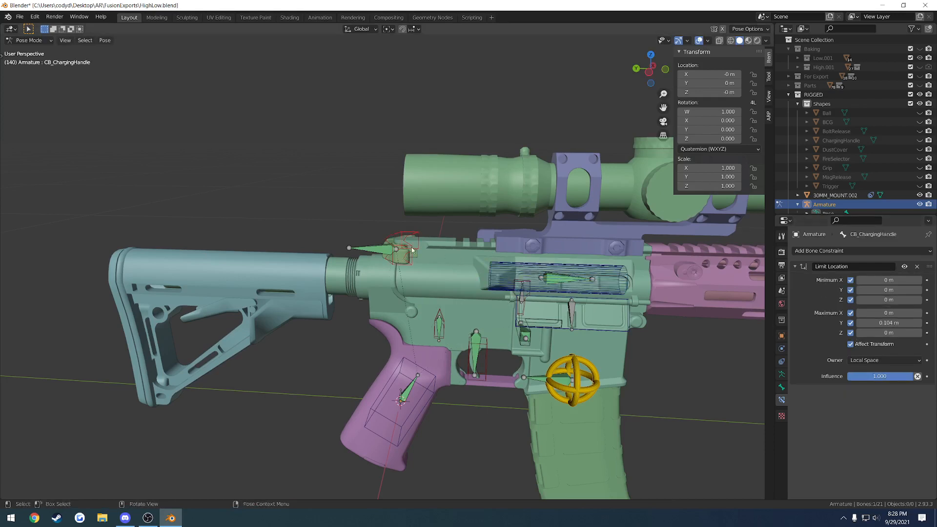
{"action": "left_click", "coordinate": [592, 277]}
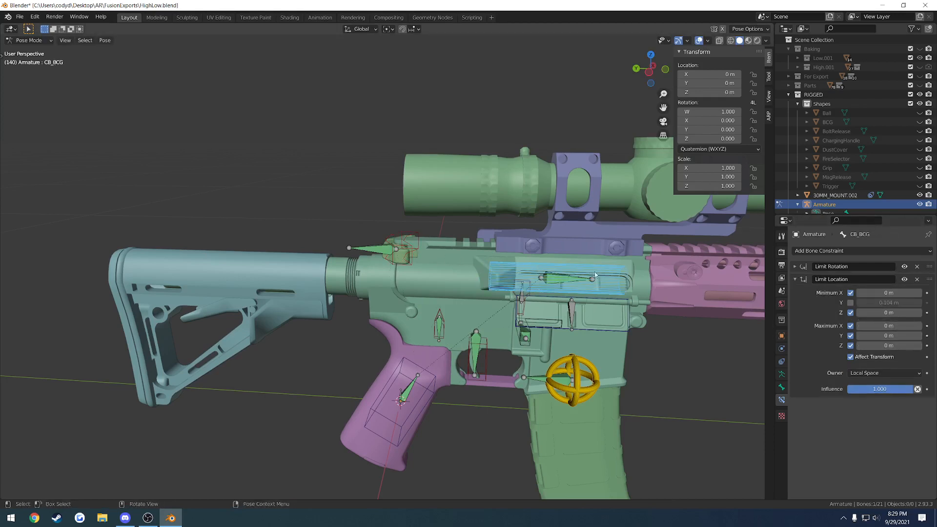
Step: Enable the bolt carrier constraint's minimum Y at 0 m and try moving the bone with minimum X disabled
{"action": "left_click", "coordinate": [850, 303]}
{"action": "type", "text": "0"}
{"action": "key", "text": "Return"}
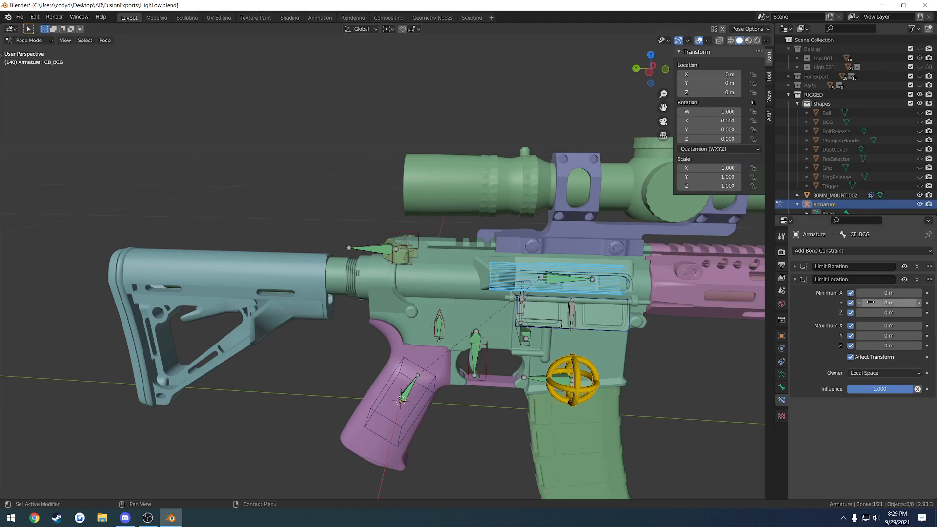
{"action": "left_click", "coordinate": [849, 293]}
{"action": "key", "text": "g"}
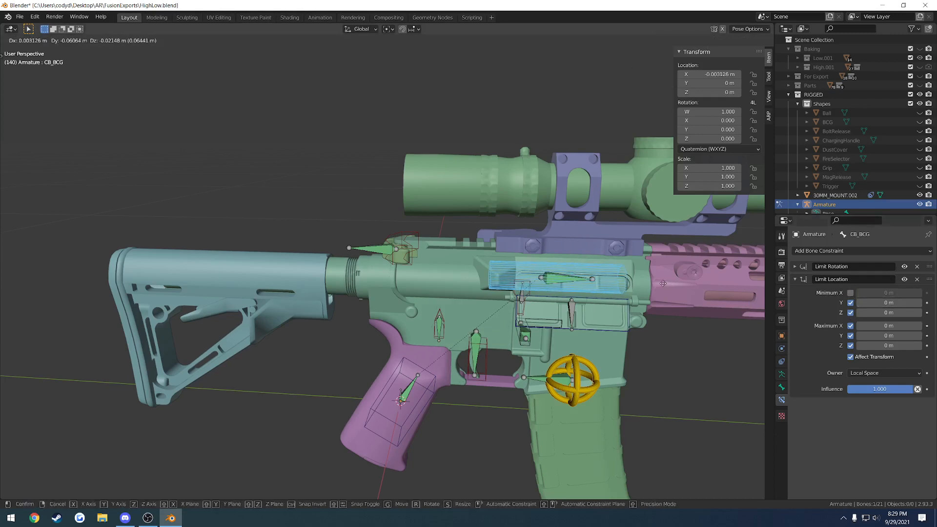
{"action": "right_click", "coordinate": [280, 244]}
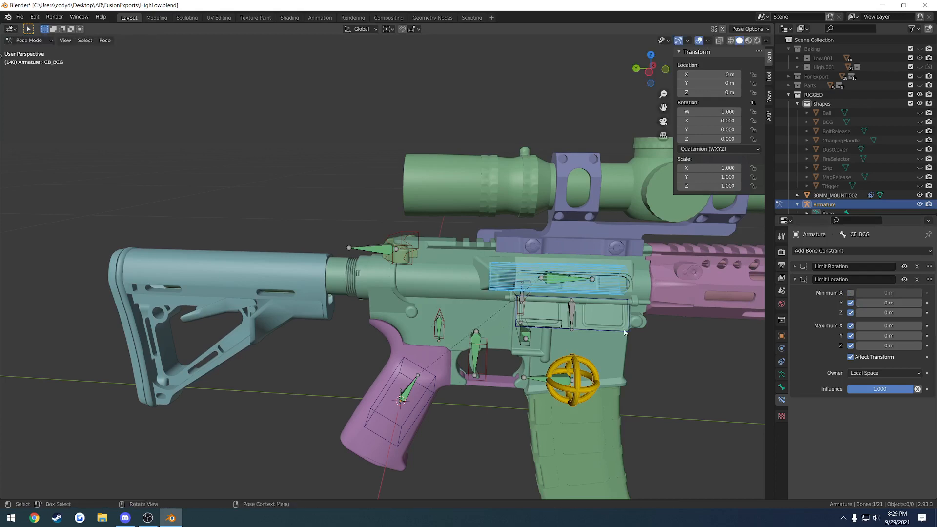
Step: Re-enable the bolt carrier constraint's minimum X, disable its maximum Y, and test-move the bone along the rifle
{"action": "left_click", "coordinate": [850, 294]}
{"action": "left_click", "coordinate": [850, 336]}
{"action": "key", "text": "g"}
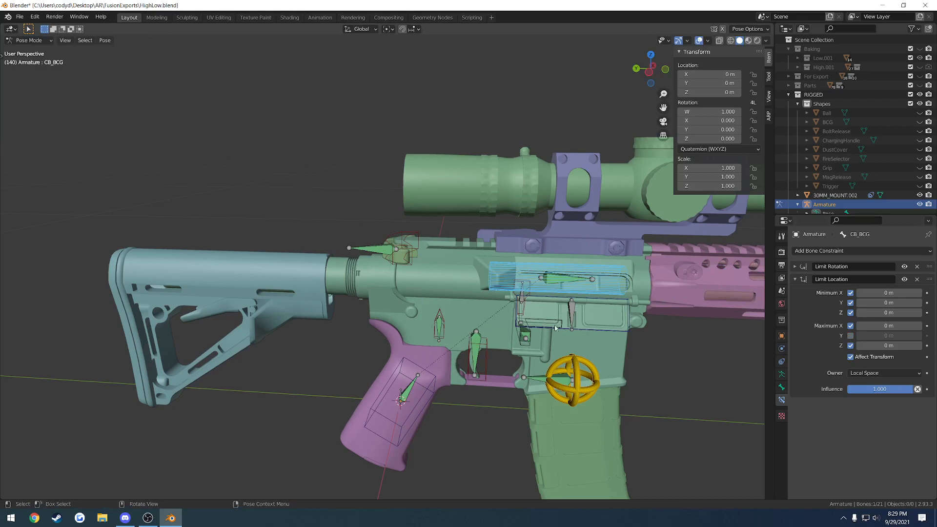
{"action": "middle_click_drag", "start_coordinate": [555, 328], "coordinate": [466, 322], "text": "shift"}
{"action": "key", "text": "g"}
{"action": "right_click", "coordinate": [573, 307]}
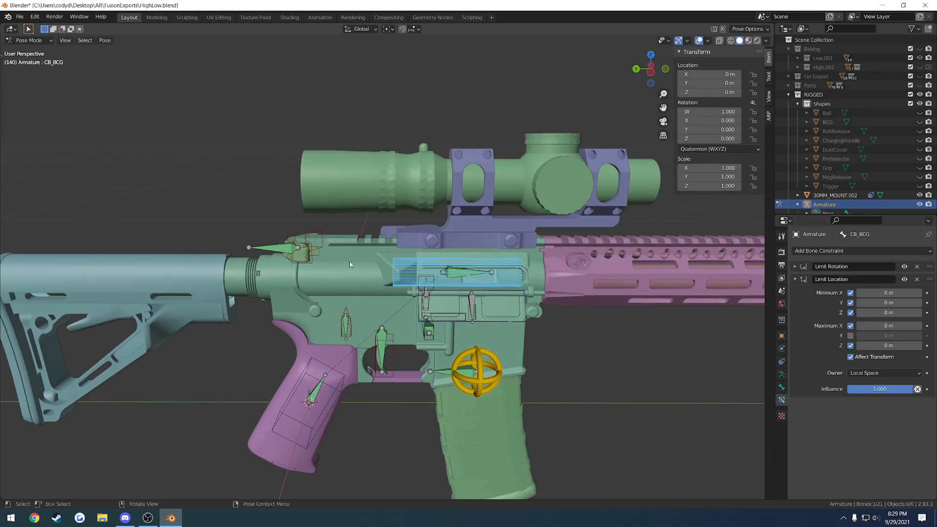
{"action": "key", "text": "g"}
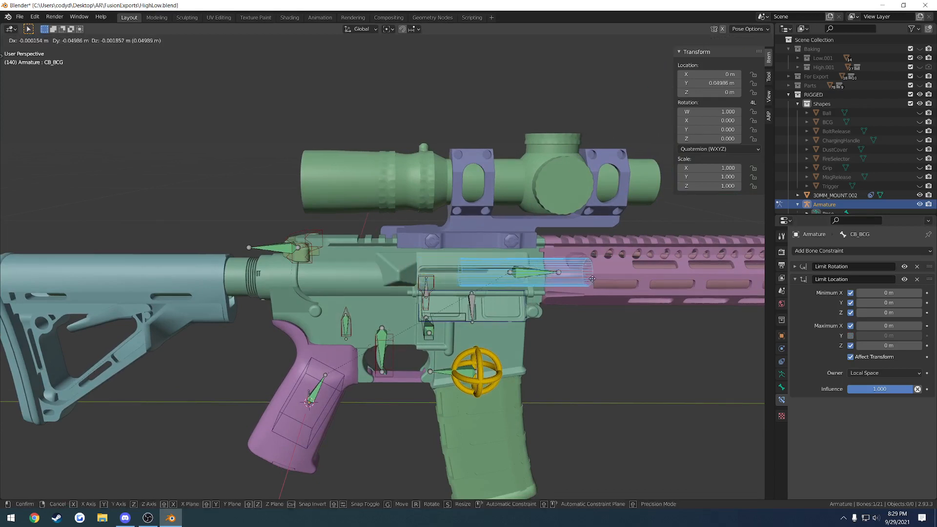
{"action": "key", "text": "Escape"}
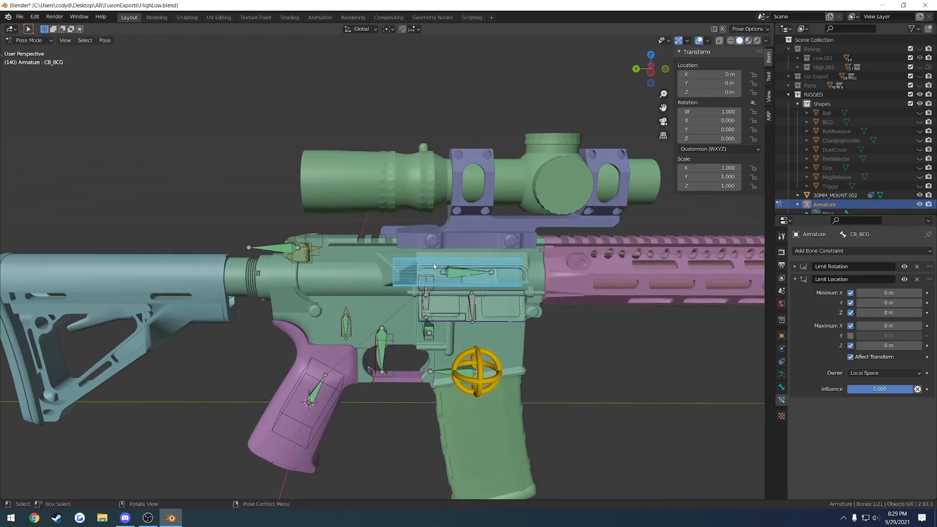
Step: Re-enable the bolt carrier constraint's maximum Y, disable its minimum Y, and test-move the bone
{"action": "left_click", "coordinate": [850, 336]}
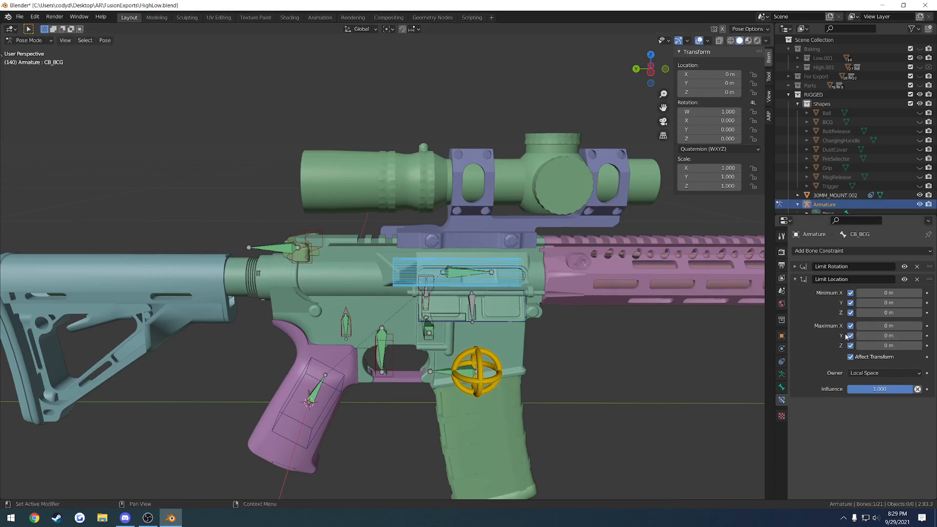
{"action": "left_click", "coordinate": [850, 302]}
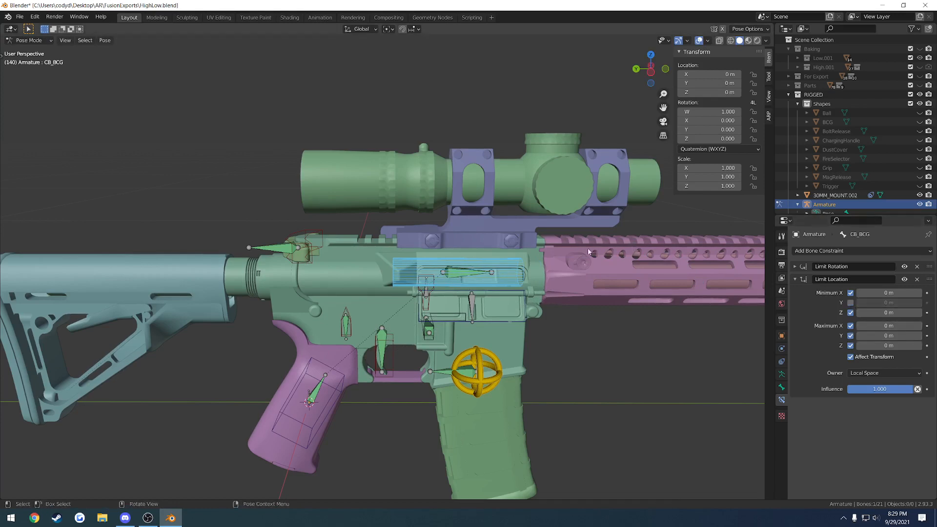
{"action": "key", "text": "g"}
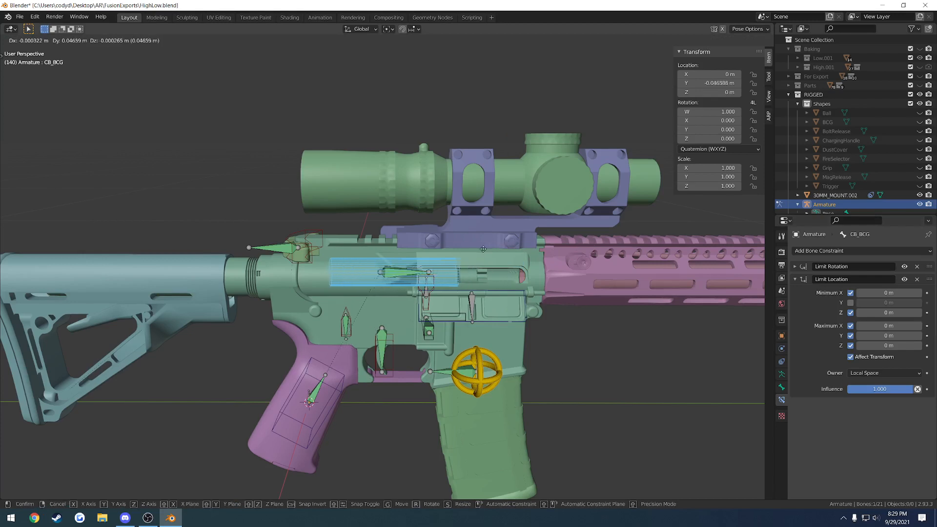
{"action": "key", "text": "Escape"}
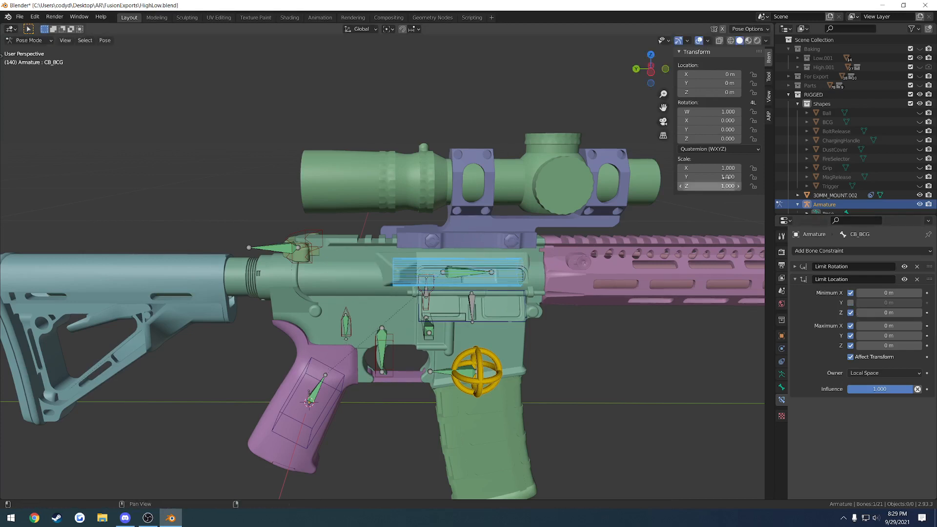
Step: Try 0.104158 m as the bolt carrier bone's Y location and change it to the negative value
{"action": "left_click", "coordinate": [706, 83]}
{"action": "type", "text": "0.104158 m"}
{"action": "key", "text": "Return"}
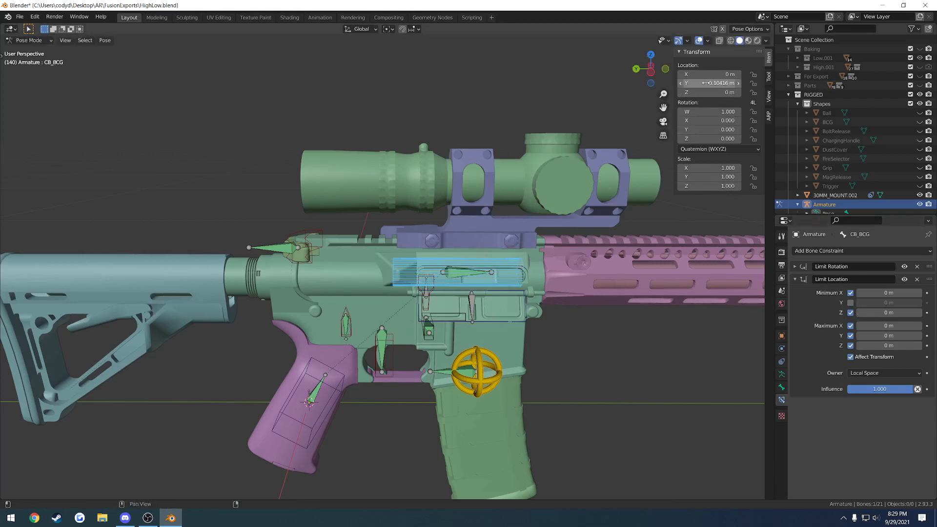
{"action": "left_click", "coordinate": [705, 85]}
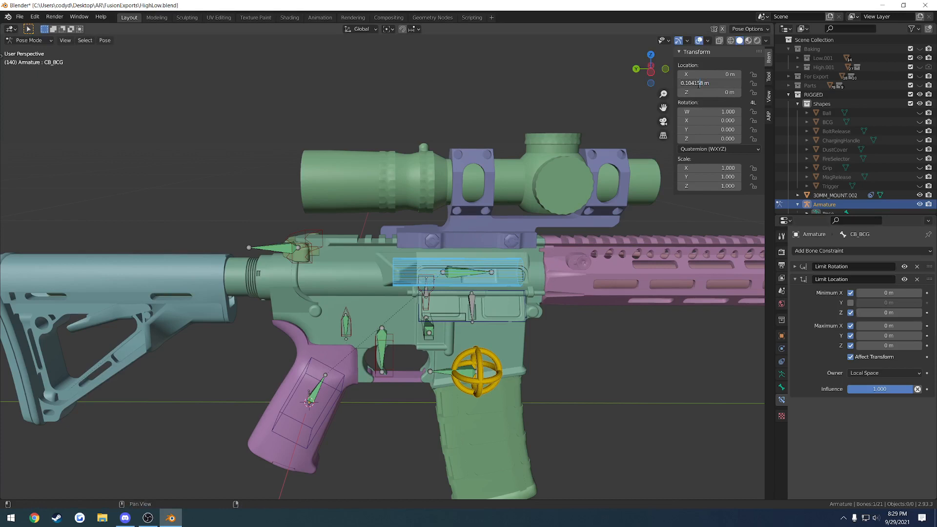
{"action": "type", "text": "-"}
{"action": "key", "text": "Return"}
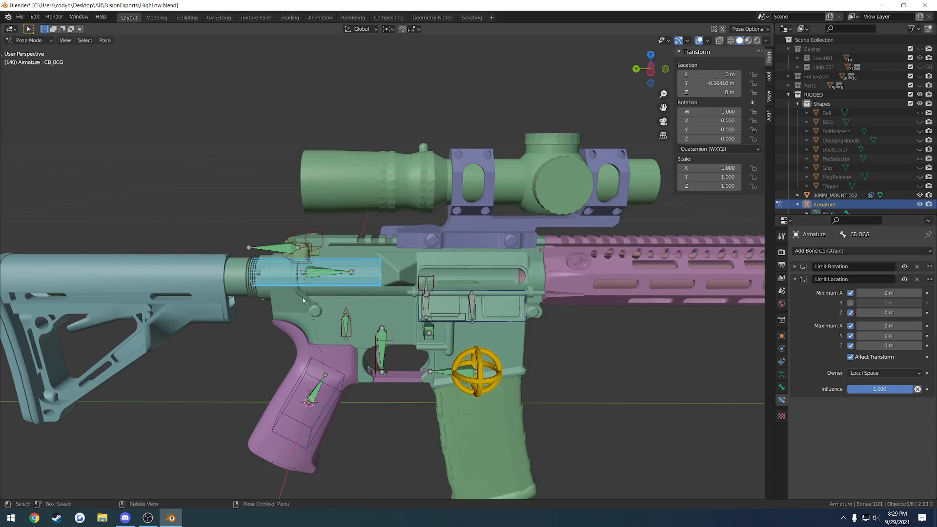
Step: Check the charging handle's maximum Y value, and enable the bolt carrier constraint's minimum Y at -0.104 m
{"action": "left_click", "coordinate": [308, 245]}
{"action": "left_click", "coordinate": [896, 323]}
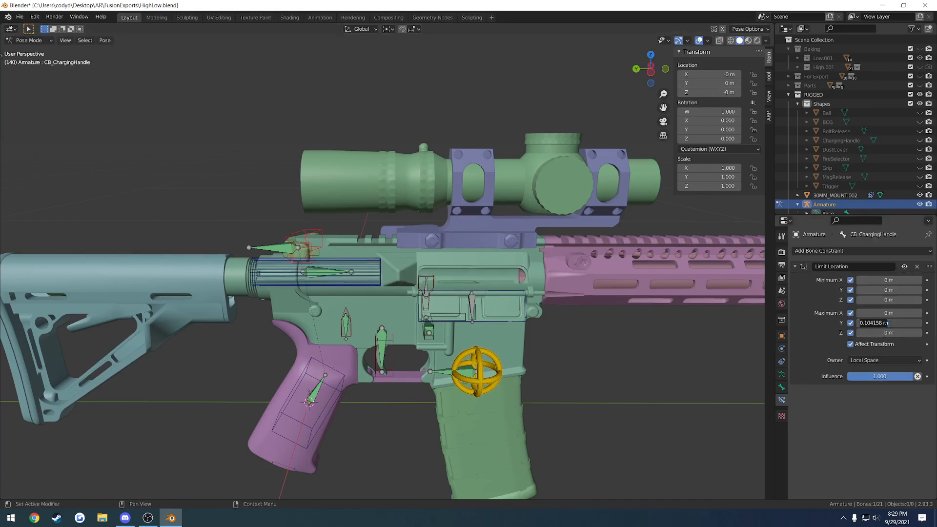
{"action": "left_click", "coordinate": [365, 260]}
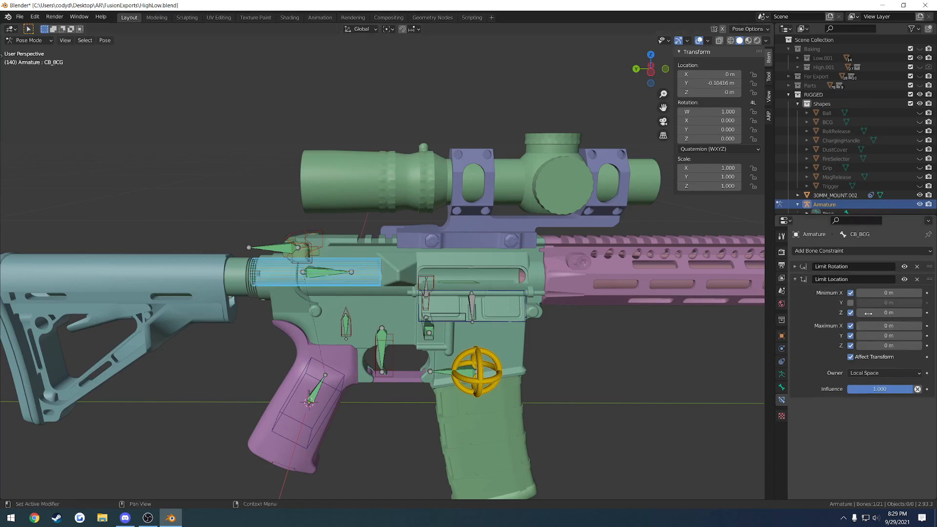
{"action": "left_click", "coordinate": [850, 302]}
{"action": "left_click", "coordinate": [887, 303]}
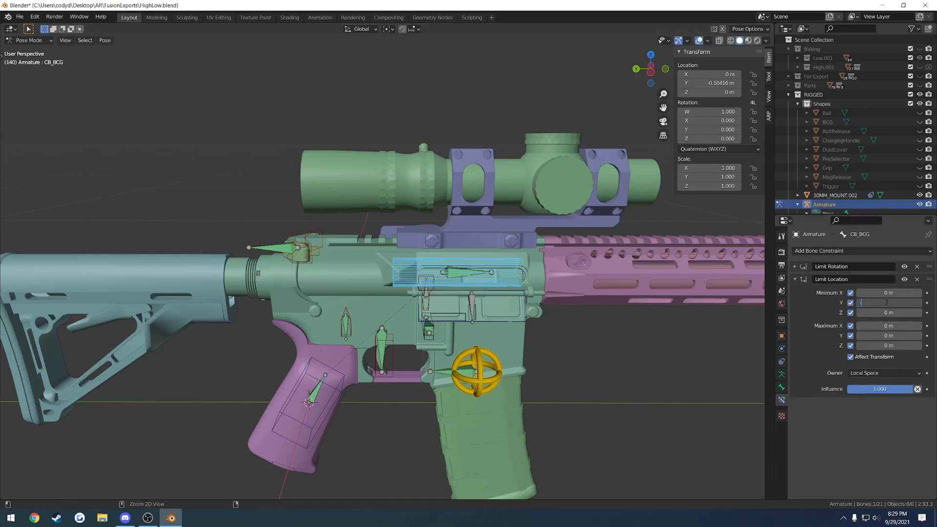
{"action": "type", "text": "-0.104"}
{"action": "key", "text": "Return"}
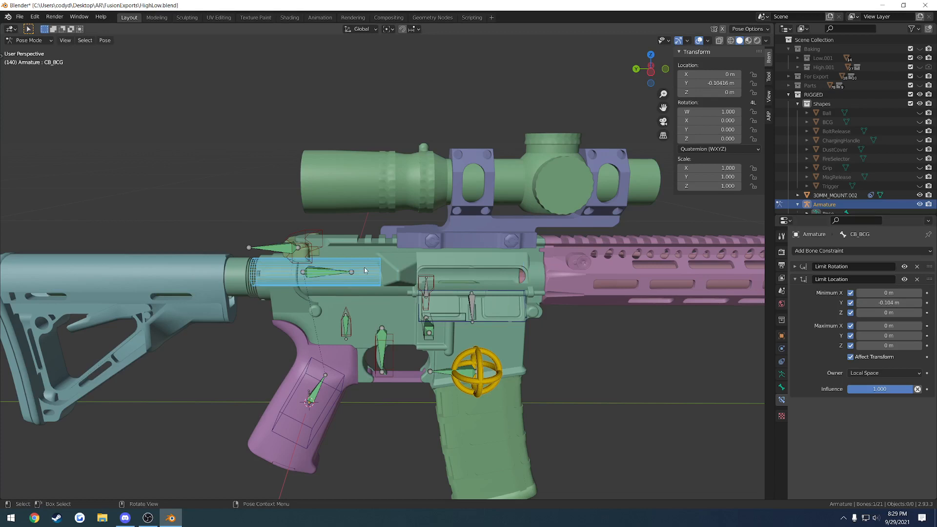
Step: Move the bolt carrier bone back to about -0.0957 m on Y and set its constraint's minimum Y to that value
{"action": "key", "text": "g"}
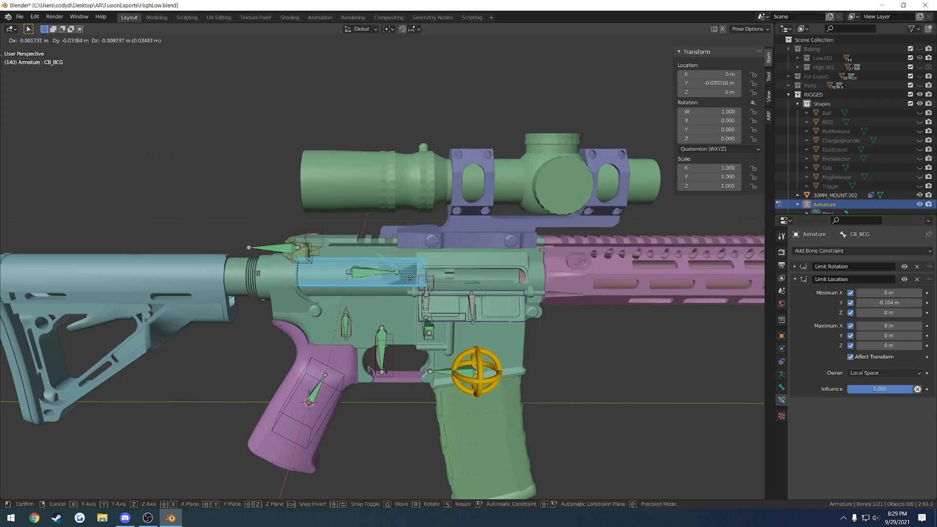
{"action": "left_click", "coordinate": [377, 274]}
{"action": "scroll", "coordinate": [385, 278], "scroll_direction": "up", "scroll_amount": 6}
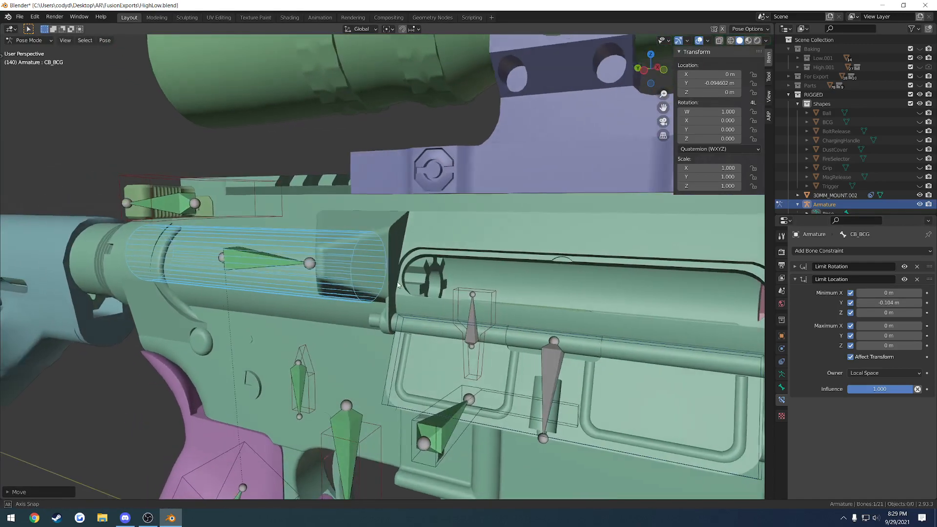
{"action": "mouse_move", "coordinate": [398, 285]}
{"action": "middle_mouse_down"}
{"action": "mouse_move", "coordinate": [375, 288]}
{"action": "mouse_move", "coordinate": [400, 278]}
{"action": "middle_mouse_up"}
{"action": "key", "text": "g"}
{"action": "left_click", "coordinate": [401, 279]}
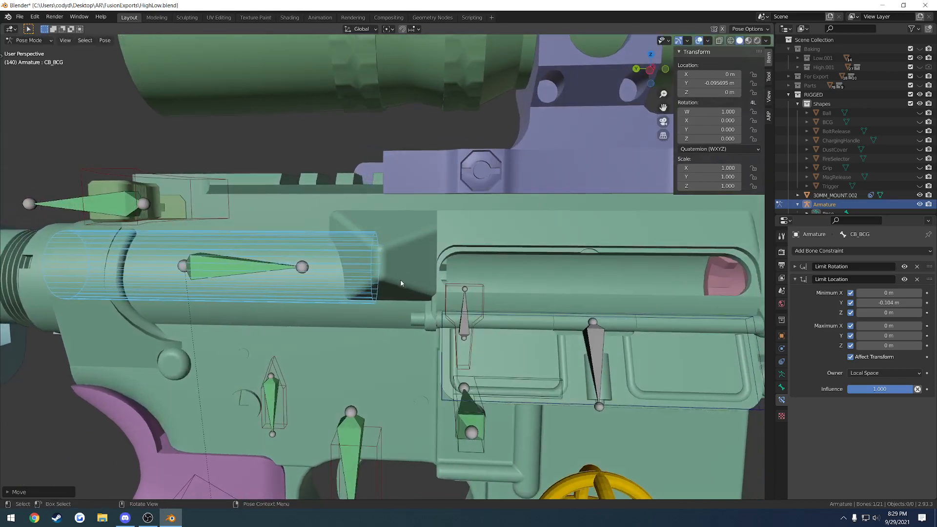
{"action": "scroll", "coordinate": [400, 279], "scroll_direction": "down", "scroll_amount": 5}
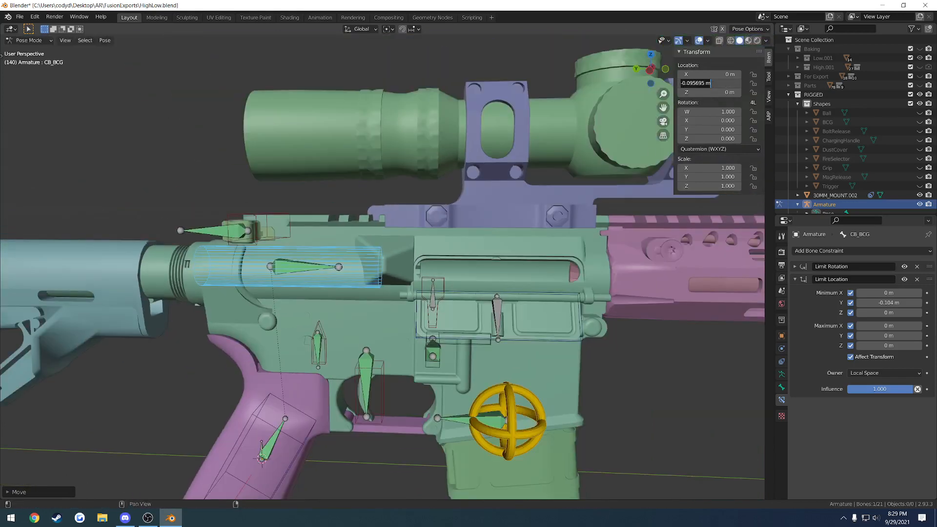
{"action": "key", "text": "Escape"}
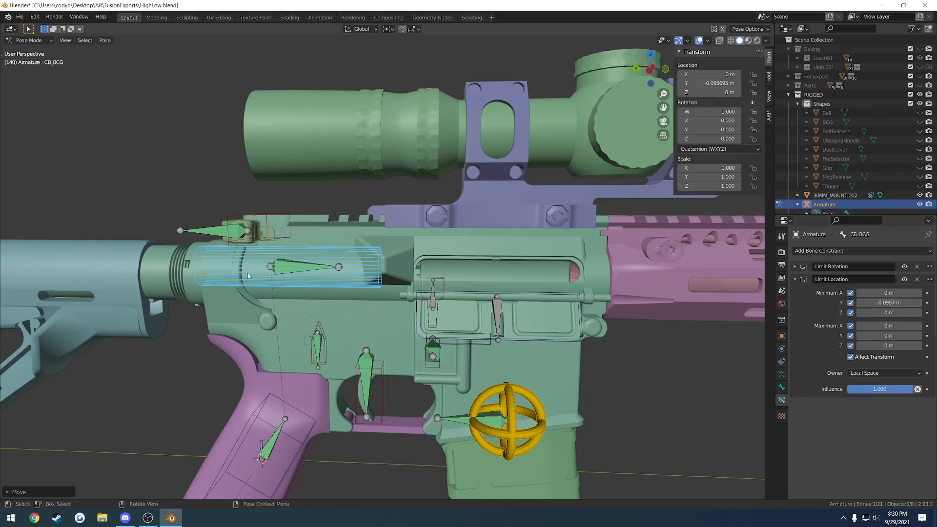
Step: Set the charging handle constraint's maximum Y to 0.0957 m and return the bolt carrier bone to 0 m on Y
{"action": "left_click", "coordinate": [256, 215]}
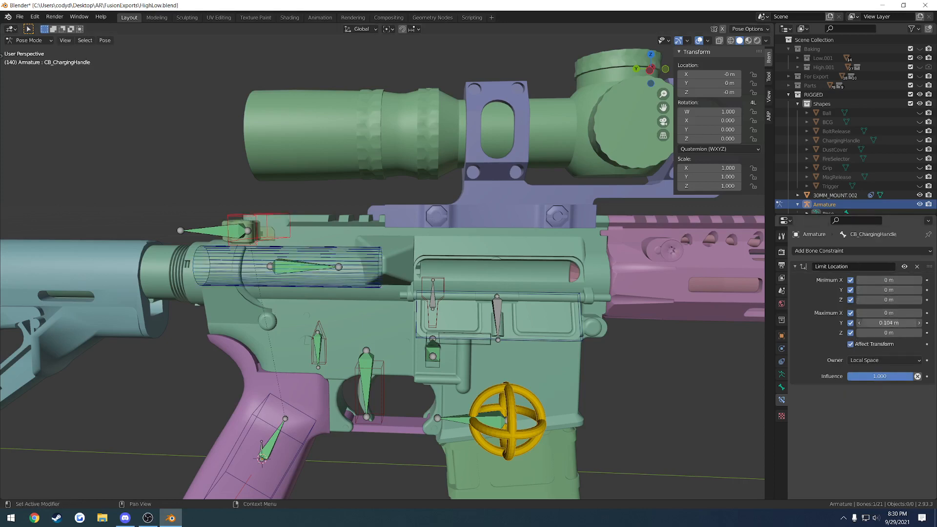
{"action": "left_click", "coordinate": [888, 322]}
{"action": "key", "text": "Return"}
{"action": "left_click_drag", "start_coordinate": [309, 254], "coordinate": [616, 283]}
Step: Test-move the charging handle bone, cancel the move, and save the file
{"action": "left_click", "coordinate": [263, 217]}
{"action": "key", "text": "g"}
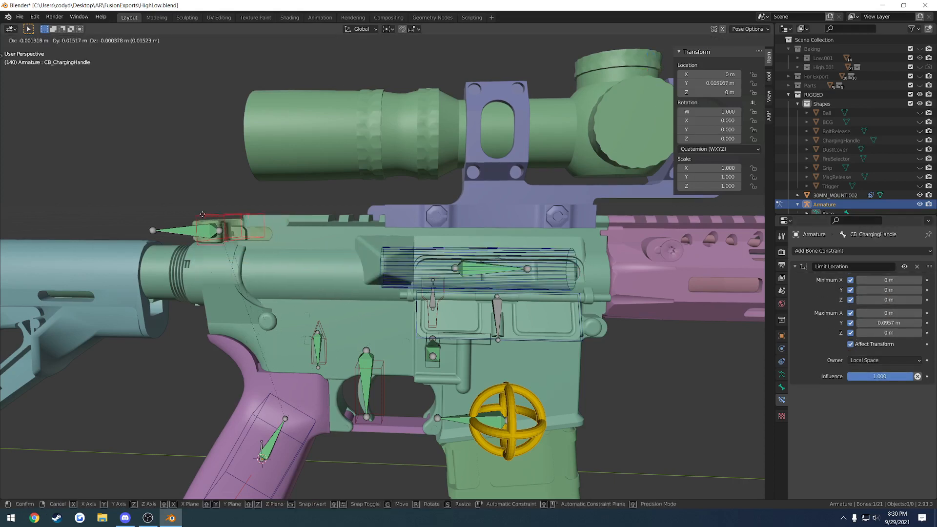
{"action": "right_click", "coordinate": [315, 250]}
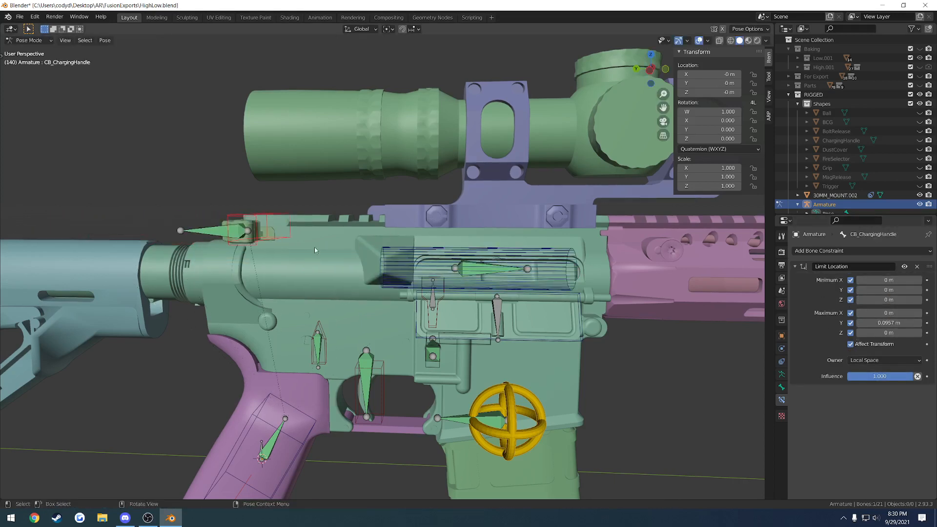
{"action": "key", "text": "ctrl+s"}
Step: Add a Copy Location constraint to the bolt carrier bone, targeting the armature's CB_ChargingHandle bone
{"action": "left_click", "coordinate": [456, 281]}
{"action": "left_click", "coordinate": [795, 279]}
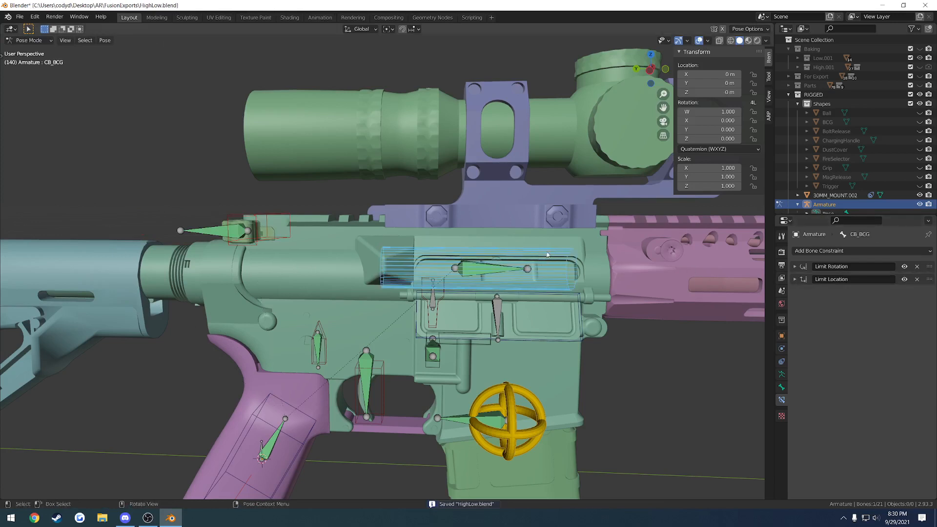
{"action": "left_click", "coordinate": [819, 251]}
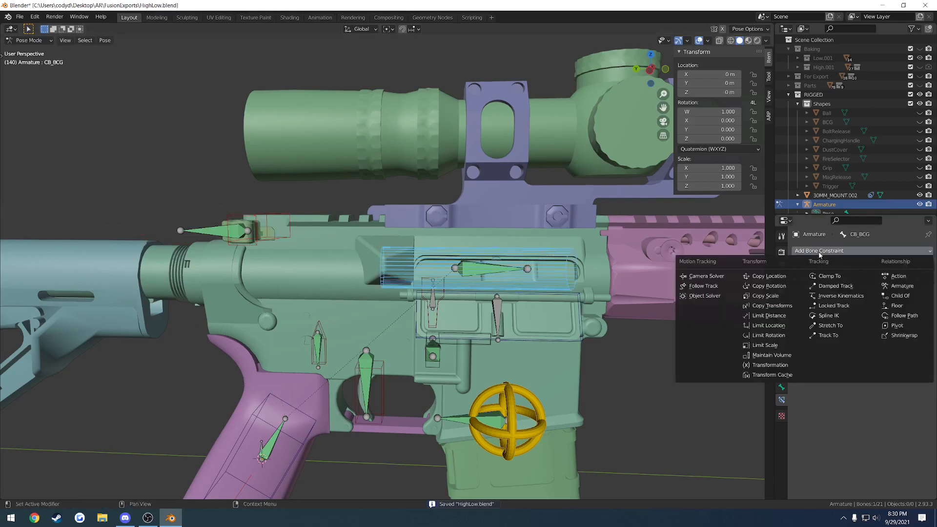
{"action": "left_click", "coordinate": [769, 276]}
{"action": "left_click", "coordinate": [917, 306]}
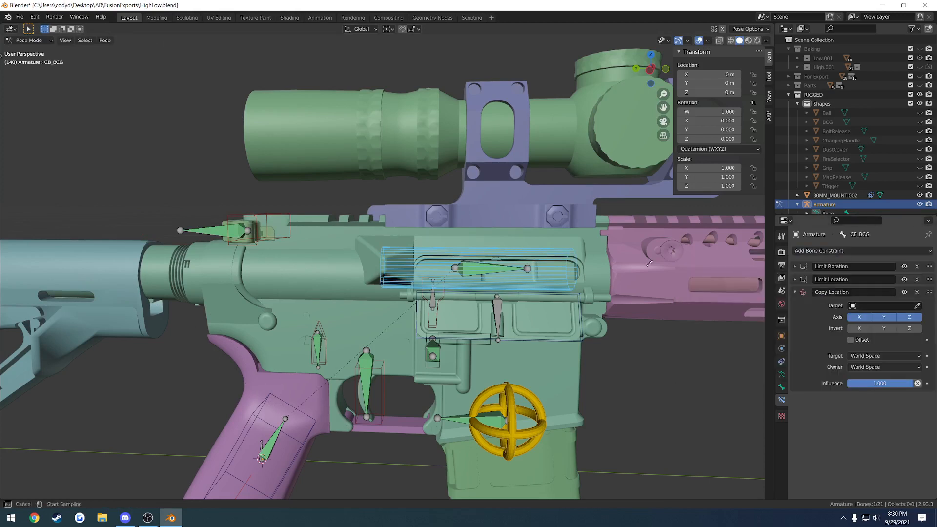
{"action": "left_click", "coordinate": [572, 256]}
{"action": "left_click", "coordinate": [874, 316]}
{"action": "type", "text": "char"}
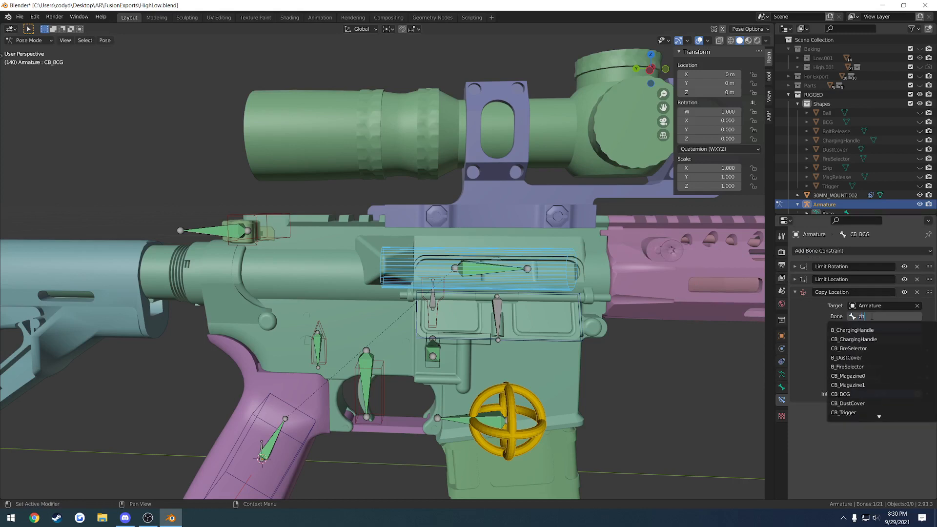
{"action": "left_click", "coordinate": [866, 339]}
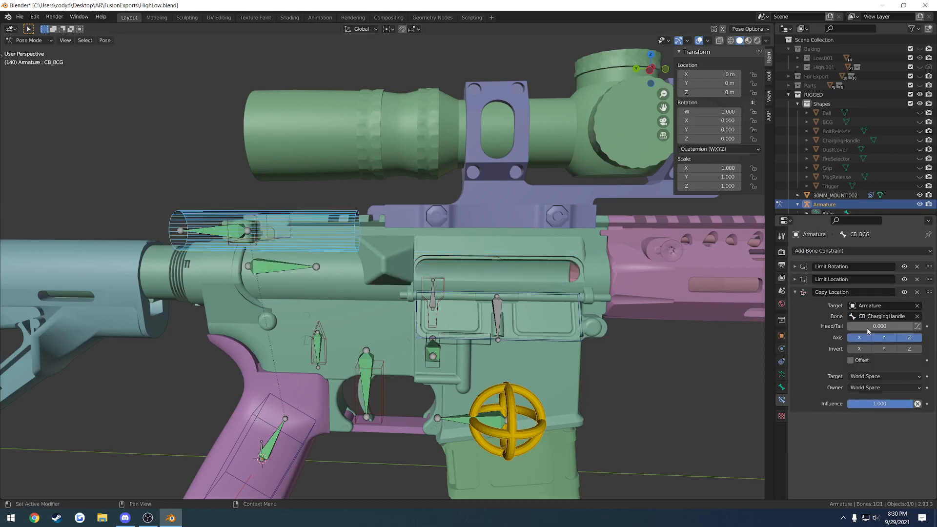
Step: Set the Copy Location constraint's target and owner to Local Space and restrict it to the Y axis
{"action": "left_click", "coordinate": [863, 376]}
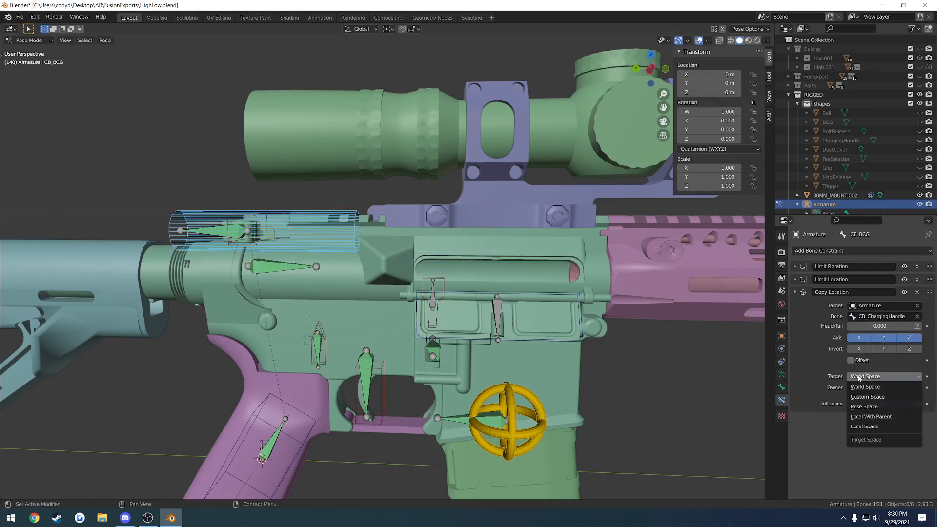
{"action": "left_click", "coordinate": [871, 426]}
{"action": "left_click", "coordinate": [873, 387]}
{"action": "left_click", "coordinate": [864, 437]}
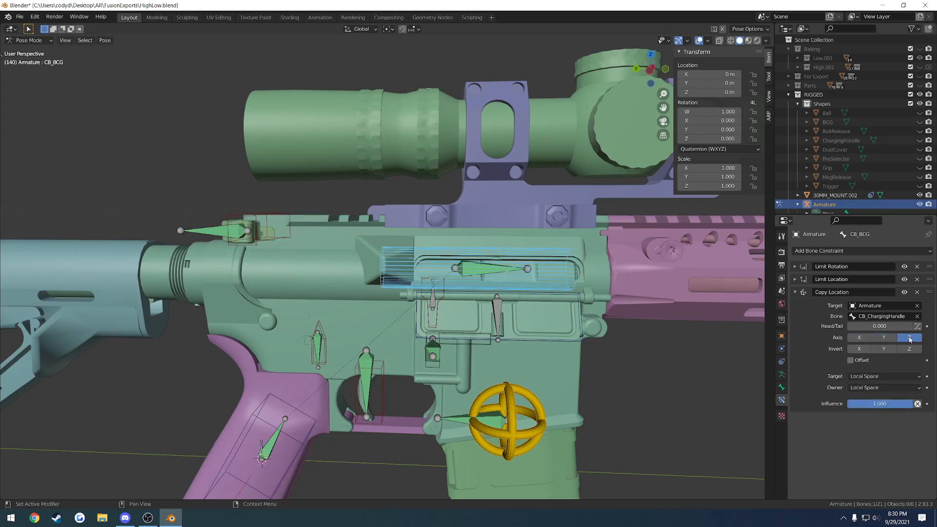
Step: Test-move the charging handle bone backward to check how the bolt carrier follows, and return it to rest
{"action": "left_click", "coordinate": [222, 230]}
{"action": "key", "text": "g"}
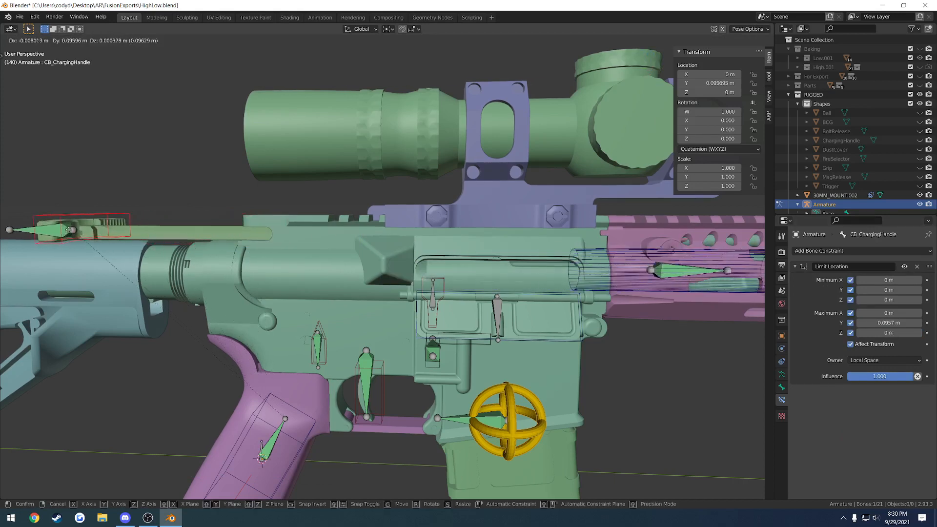
{"action": "left_click", "coordinate": [319, 242]}
Step: Invert Y on the bolt carrier's Copy Location constraint and test-move the charging handle bone, cancelling the move
{"action": "left_click", "coordinate": [458, 261]}
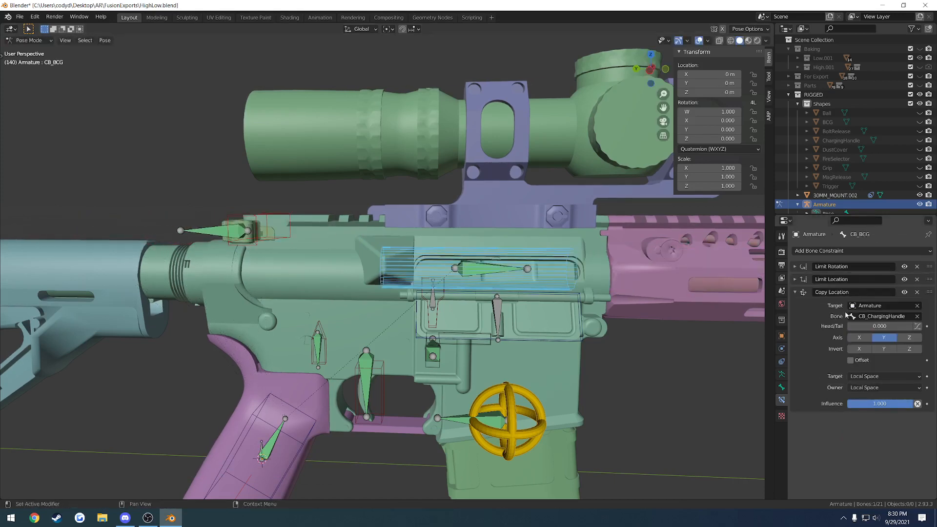
{"action": "left_click", "coordinate": [885, 349]}
{"action": "left_click", "coordinate": [252, 221]}
{"action": "key", "text": "g"}
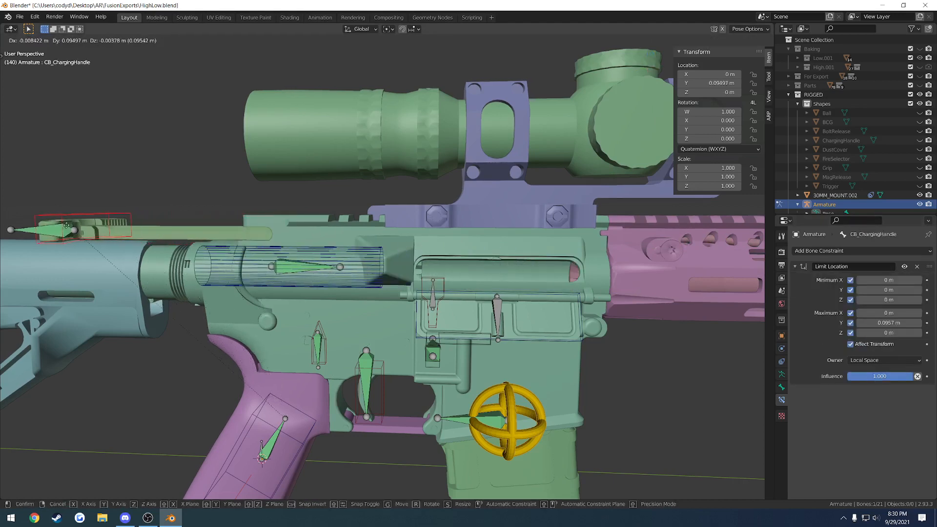
{"action": "right_click", "coordinate": [225, 234]}
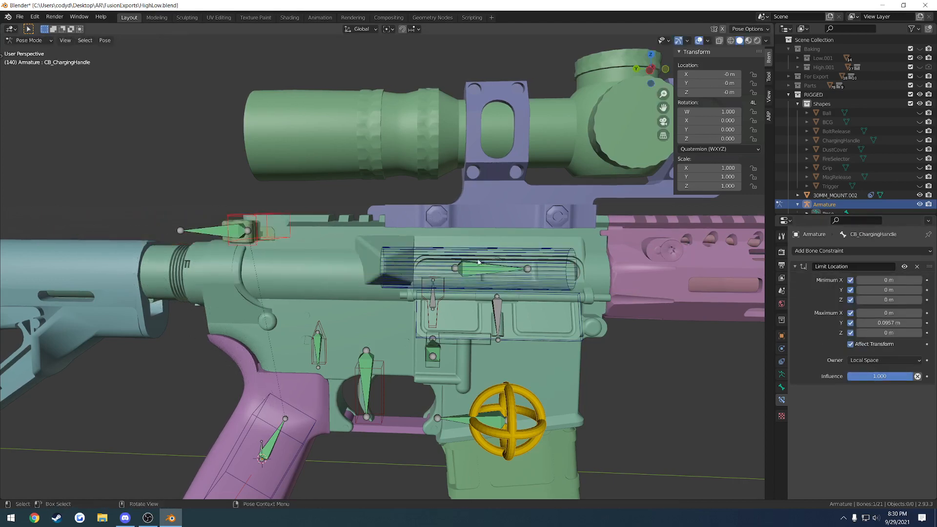
Step: Enable Offset on the bolt carrier's Copy Location constraint and move the bone back to about -0.050 m on Y
{"action": "left_click", "coordinate": [475, 266]}
{"action": "key", "text": "g"}
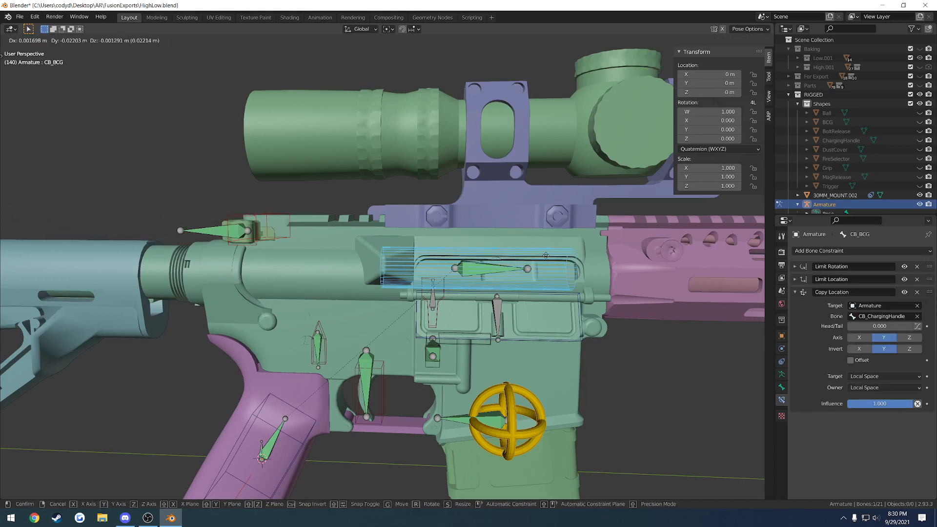
{"action": "right_click", "coordinate": [533, 267]}
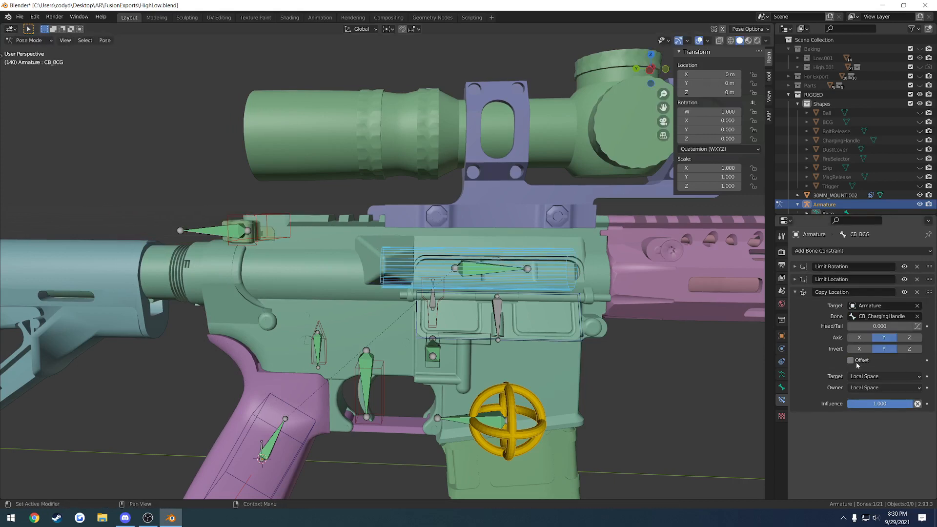
{"action": "key", "text": "g"}
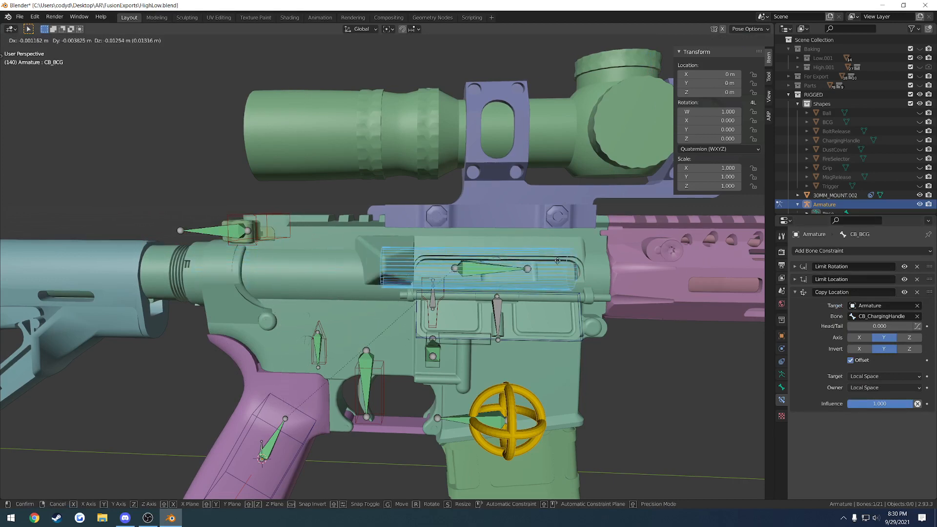
{"action": "left_click", "coordinate": [450, 258]}
Step: Test-move the charging handle bone to its rear limit and the bolt carrier bone forward, and undo the test moves
{"action": "middle_click_drag", "start_coordinate": [284, 239], "coordinate": [336, 248], "text": "shift"}
{"action": "left_click", "coordinate": [308, 225]}
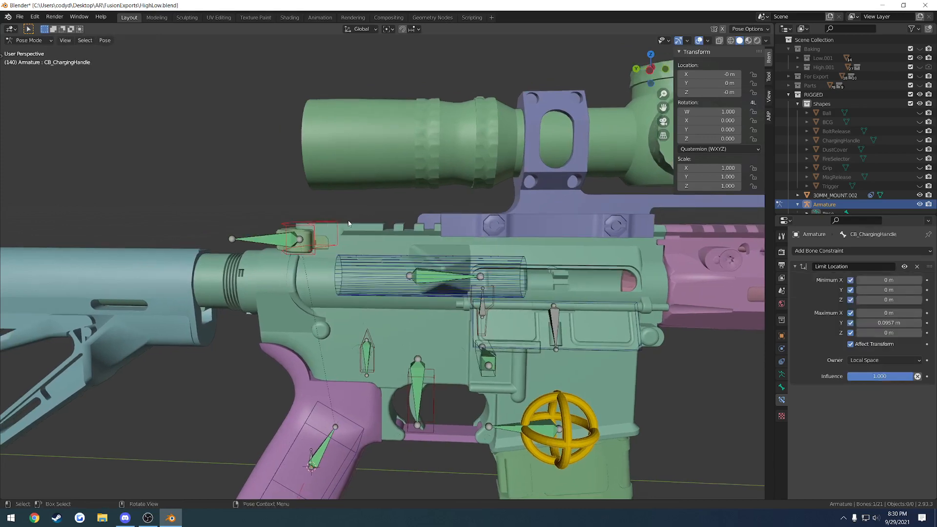
{"action": "key", "text": "g"}
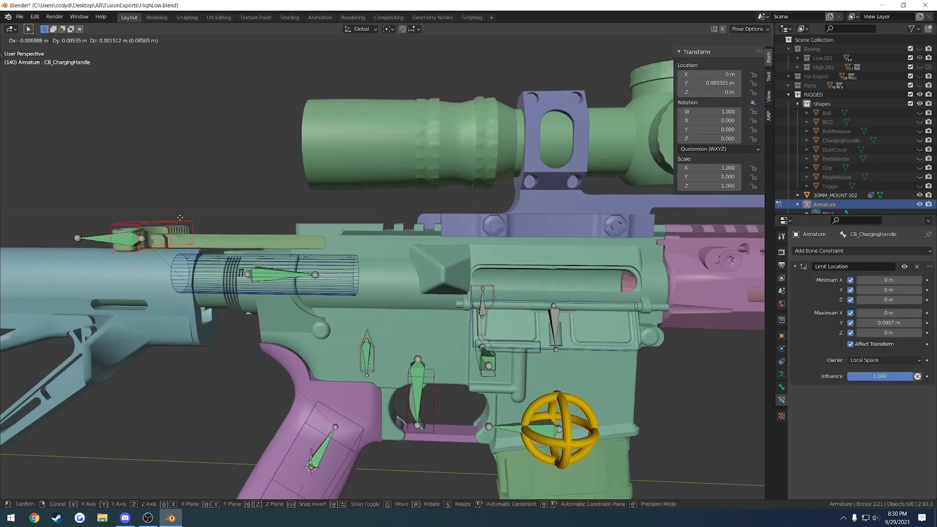
{"action": "left_click", "coordinate": [89, 217]}
{"action": "left_click", "coordinate": [246, 267]}
{"action": "key", "text": "g"}
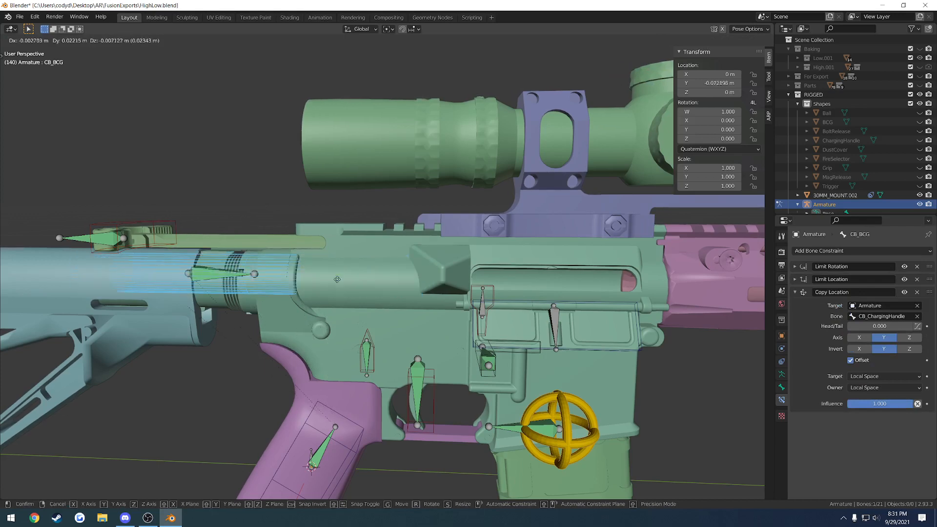
{"action": "right_click", "coordinate": [538, 284]}
{"action": "key", "text": "ctrl+z"}
{"action": "key", "text": "ctrl+z"}
{"action": "key", "text": "ctrl+z"}
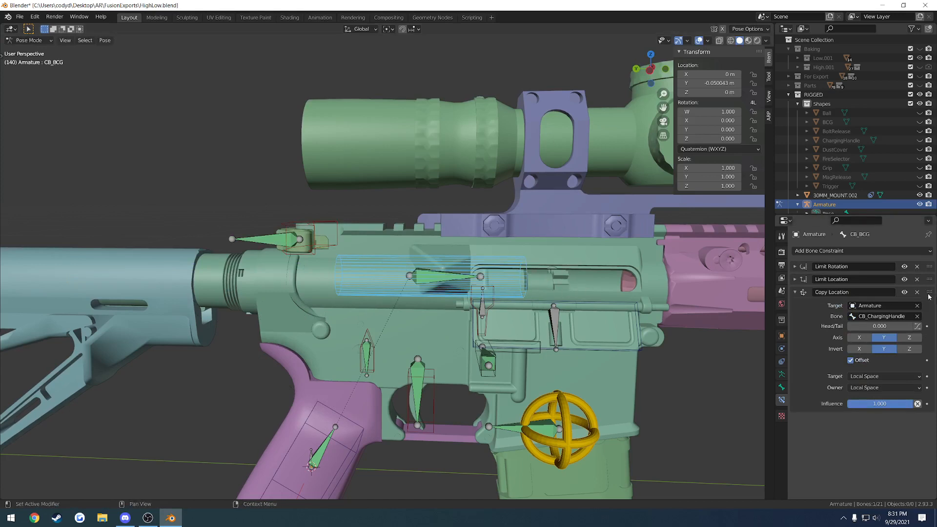
Step: Place the bolt carrier's Copy Location constraint above Limit Location and test-move the charging handle bone, cancelling the move
{"action": "left_click_drag", "start_coordinate": [929, 294], "coordinate": [927, 280]}
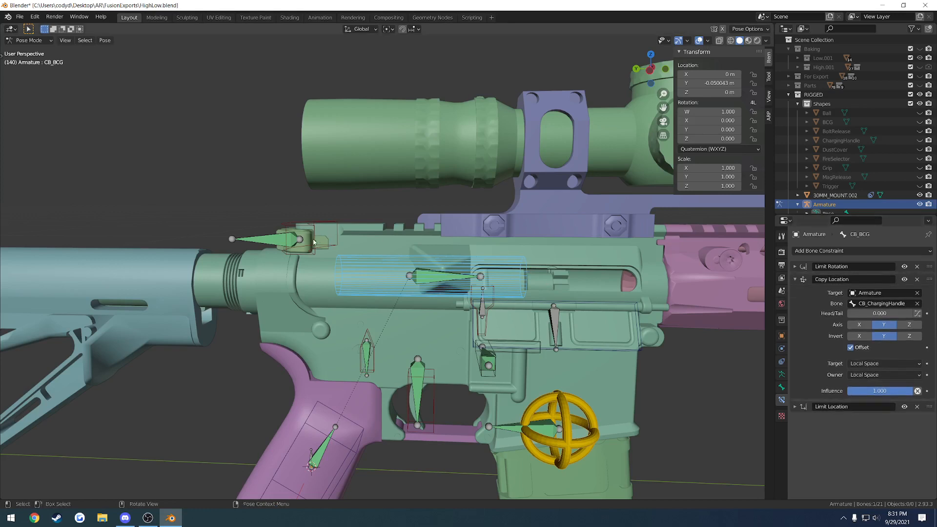
{"action": "left_click", "coordinate": [294, 239]}
{"action": "key", "text": "g"}
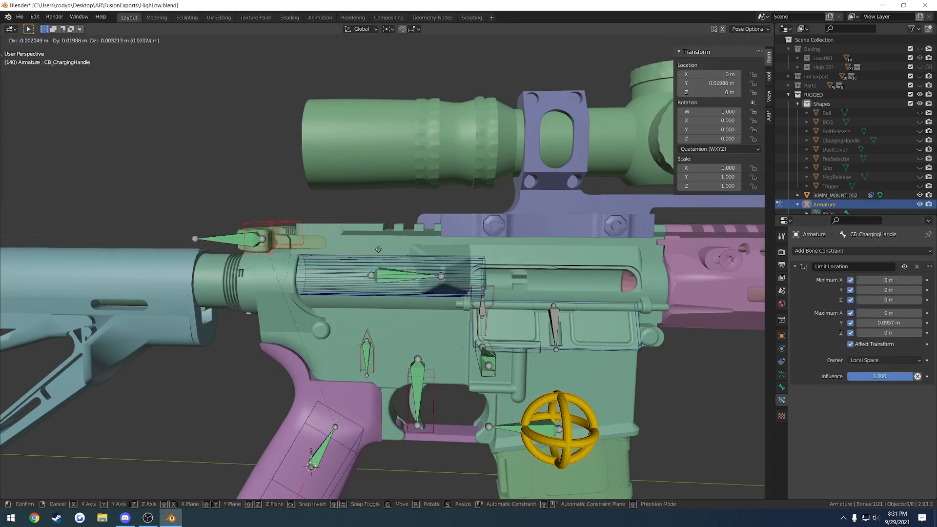
{"action": "right_click", "coordinate": [489, 252]}
Step: Review the bolt carrier's Limit Location settings and return that constraint to above Copy Location
{"action": "left_click", "coordinate": [429, 278]}
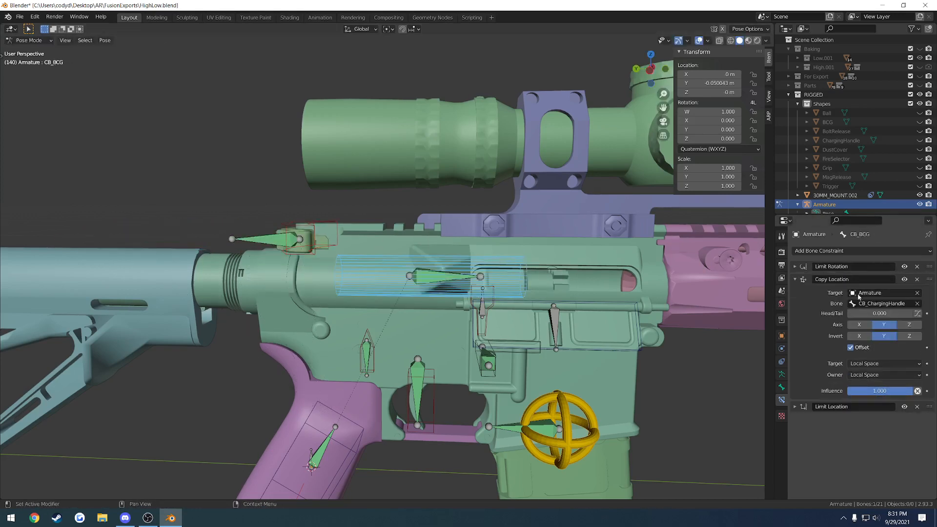
{"action": "left_click", "coordinate": [796, 279]}
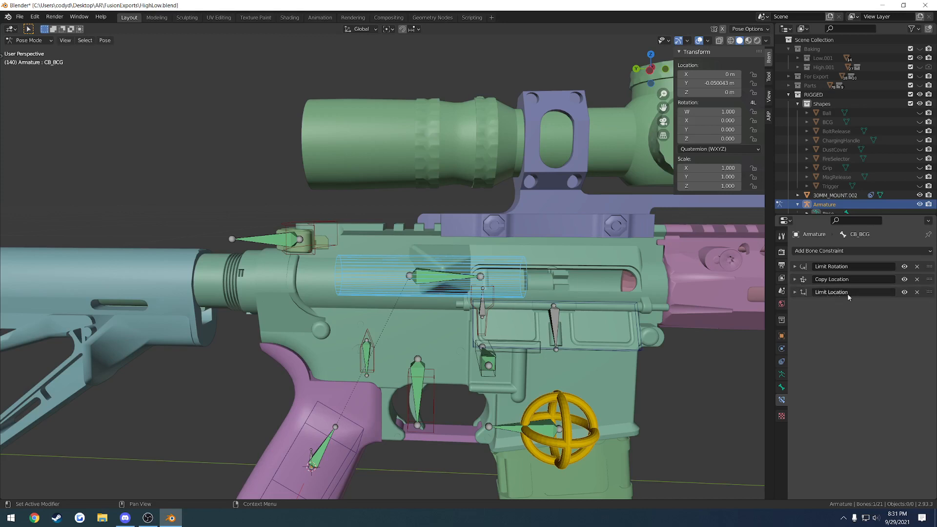
{"action": "left_click", "coordinate": [794, 292]}
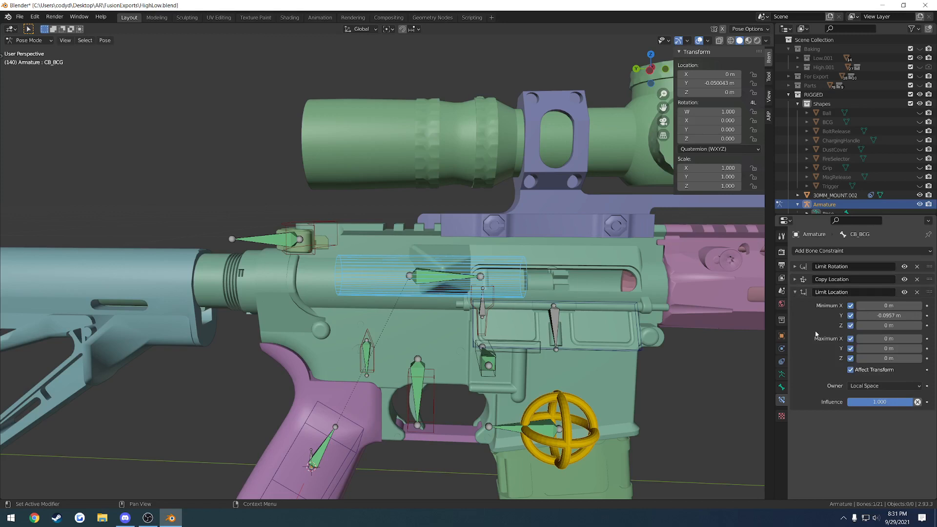
{"action": "left_click_drag", "start_coordinate": [929, 292], "coordinate": [923, 277]}
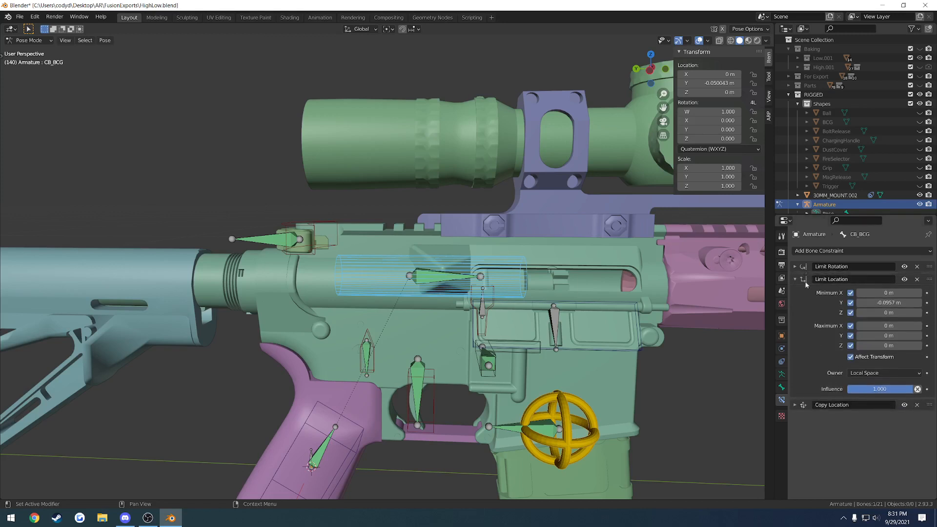
{"action": "left_click", "coordinate": [795, 279]}
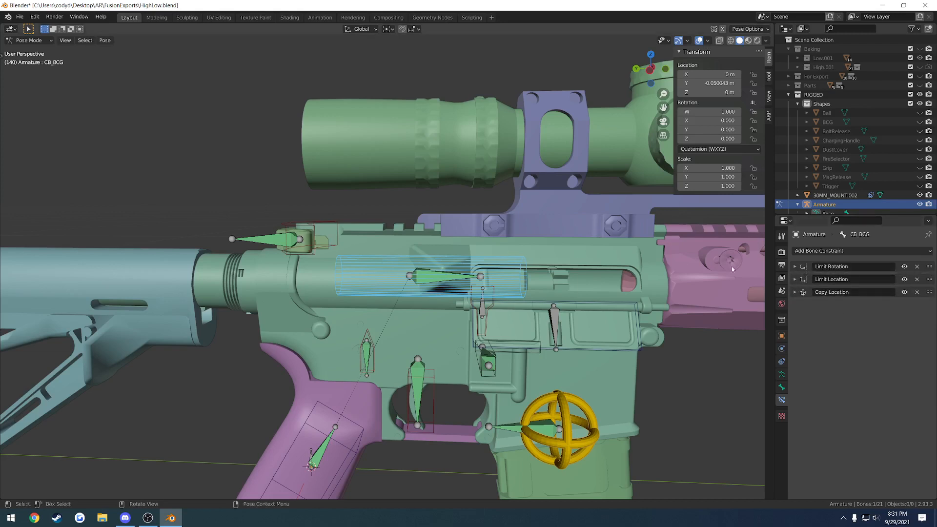
Step: Test-rotate the charging handle bone, cancel the rotation, and restore the bolt carrier bone selection
{"action": "left_click", "coordinate": [310, 228]}
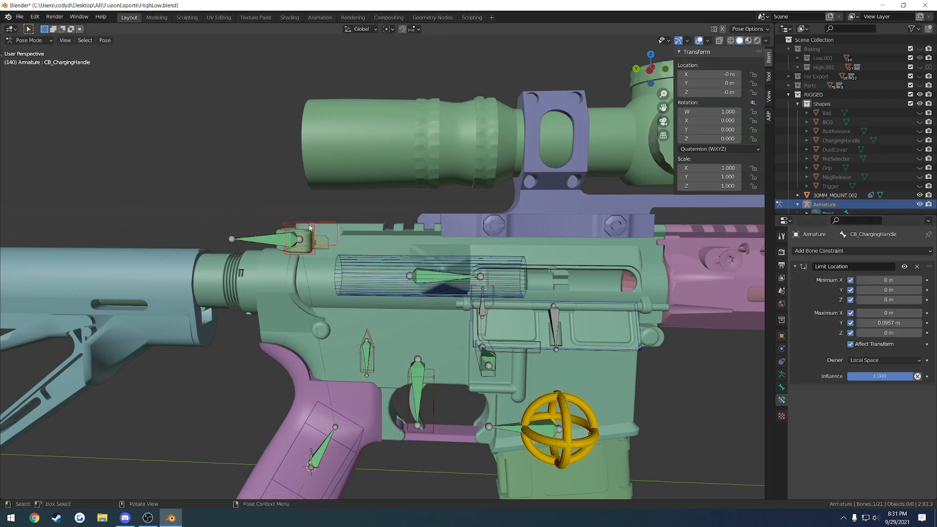
{"action": "key", "text": "r"}
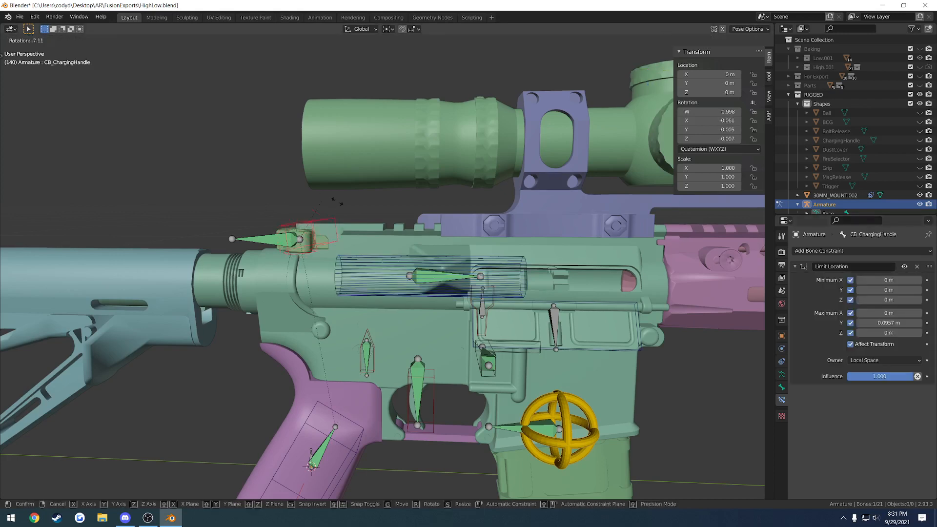
{"action": "key", "text": "Escape"}
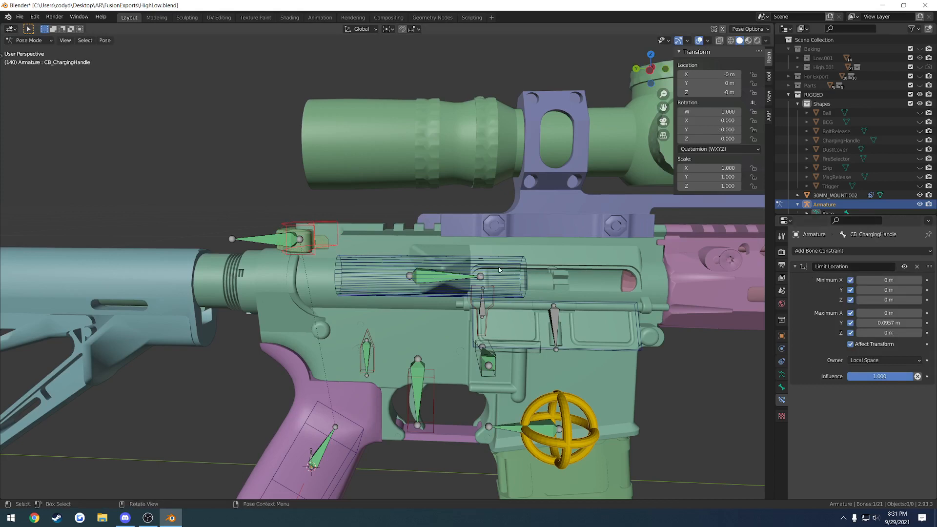
{"action": "key", "text": "ctrl+z"}
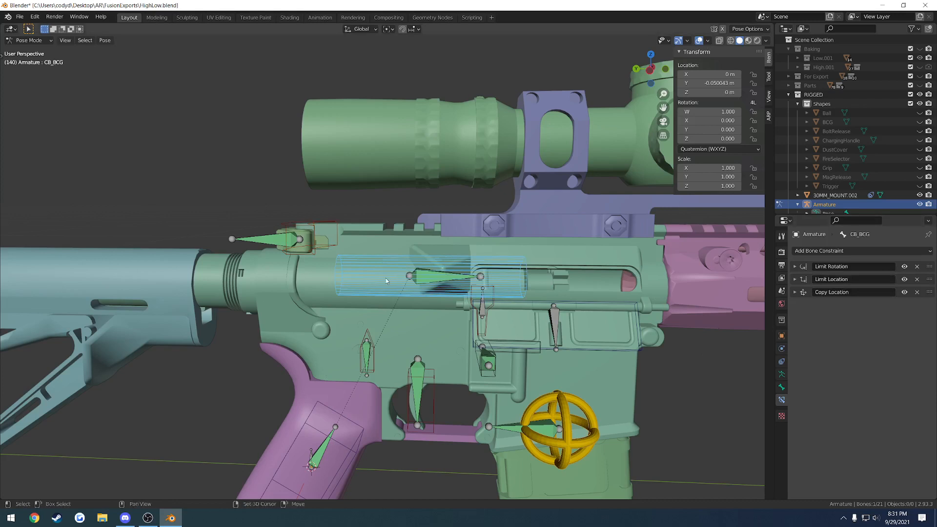
Step: Test-move the bolt carrier bone and the charging handle bone to their rear limits, and undo both moves
{"action": "middle_click_drag", "start_coordinate": [374, 278], "coordinate": [421, 274], "text": "shift"}
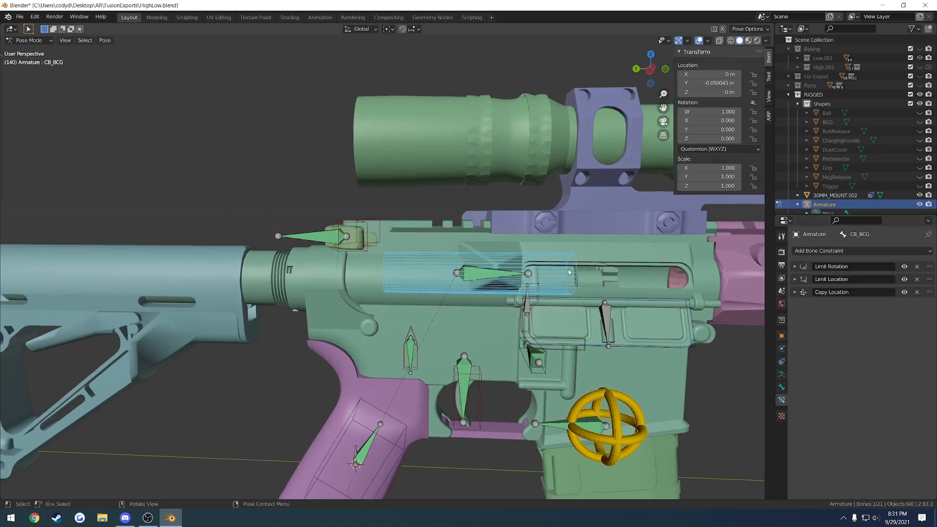
{"action": "key", "text": "g"}
{"action": "left_click", "coordinate": [361, 228]}
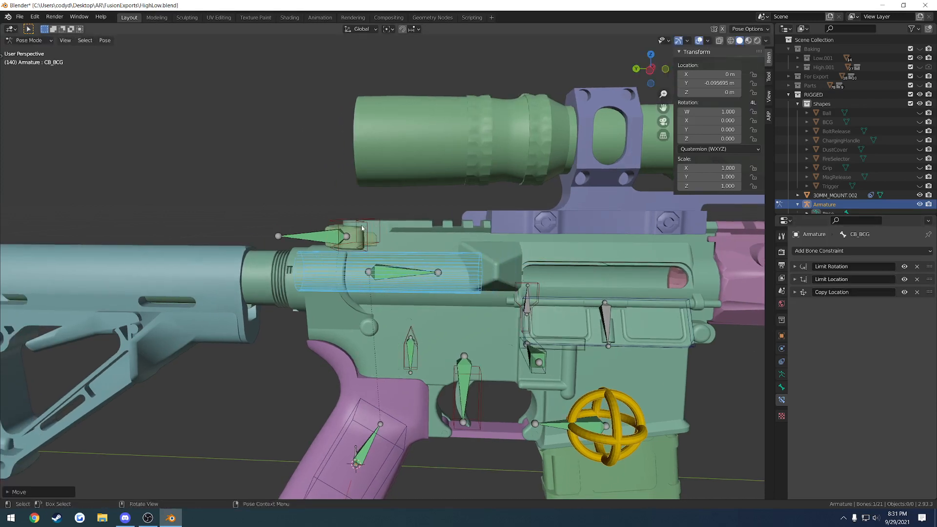
{"action": "left_click", "coordinate": [354, 222]}
{"action": "key", "text": "g"}
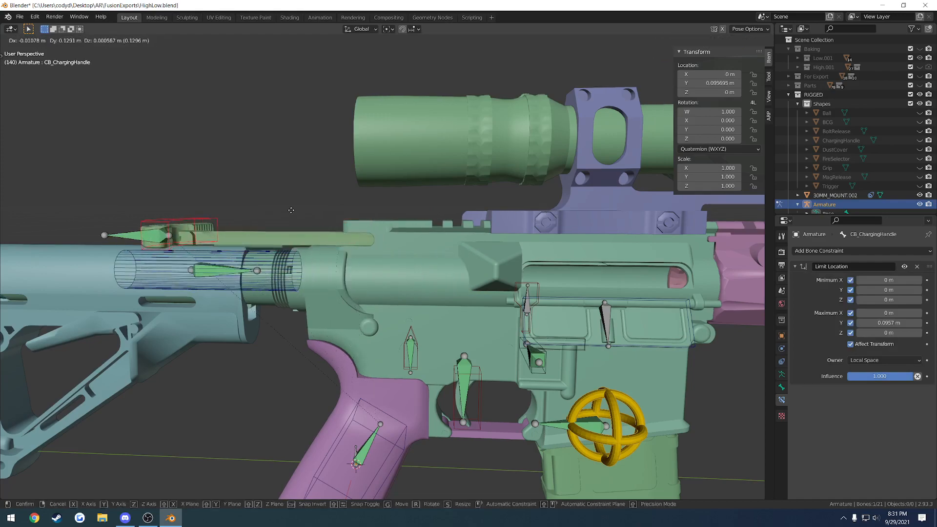
{"action": "left_click", "coordinate": [228, 218]}
{"action": "mouse_move", "coordinate": [286, 264]}
{"action": "middle_mouse_down"}
{"action": "mouse_move", "coordinate": [196, 253]}
{"action": "mouse_move", "coordinate": [351, 263]}
{"action": "mouse_move", "coordinate": [287, 267]}
{"action": "middle_mouse_up"}
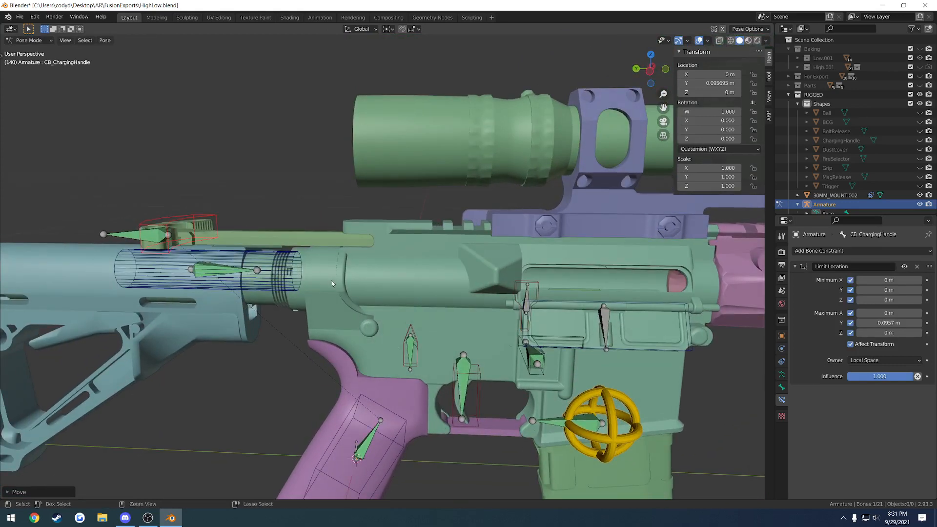
{"action": "key", "text": "ctrl+z"}
{"action": "key", "text": "ctrl+z"}
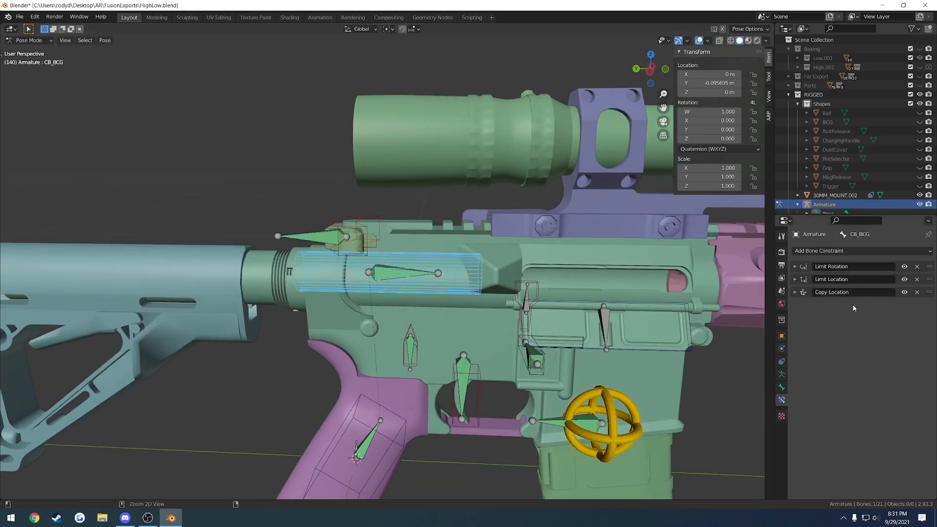
{"action": "key", "text": "ctrl+z"}
Step: Reorder the bolt carrier's constraints so Copy Location is evaluated before Limit Location
{"action": "left_click_drag", "start_coordinate": [930, 292], "coordinate": [867, 281]}
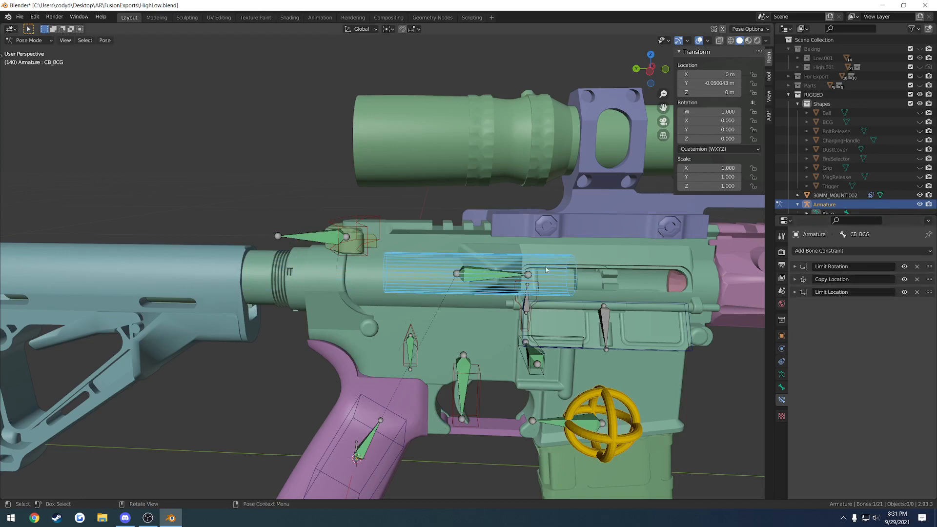
Step: Move the bolt carrier bone to its rear limit, and test-pull the charging handle bone before cancelling that pull
{"action": "middle_click_drag", "start_coordinate": [547, 269], "coordinate": [521, 264]}
{"action": "key", "text": "g"}
{"action": "left_click", "coordinate": [398, 254]}
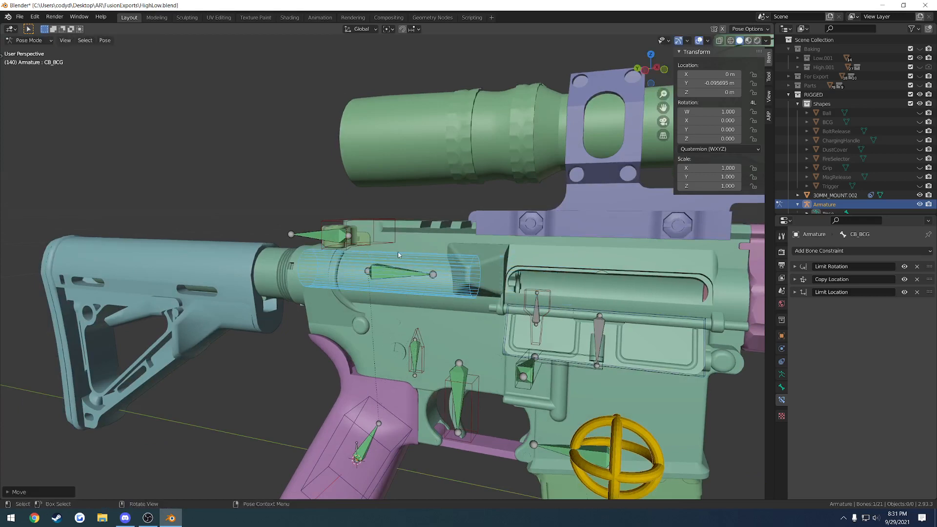
{"action": "left_click", "coordinate": [357, 221]}
{"action": "key", "text": "g"}
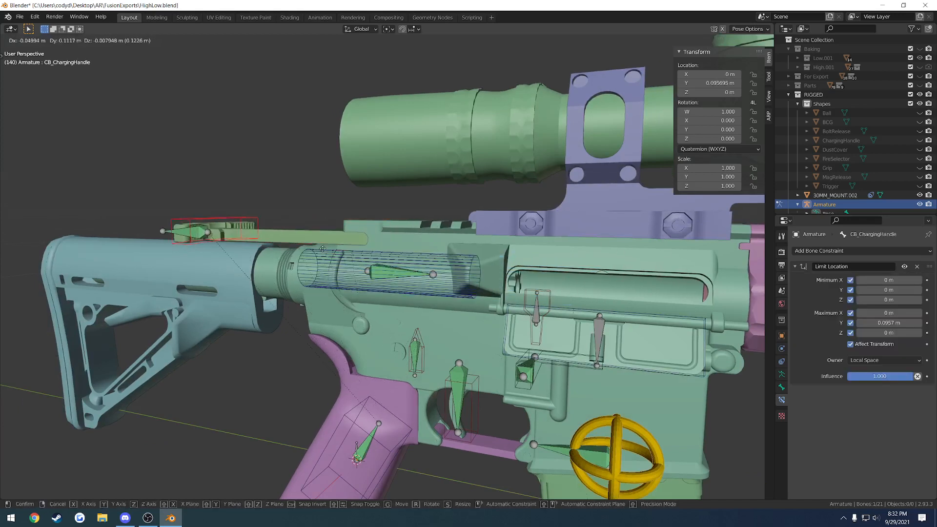
{"action": "key", "text": "Escape"}
Step: Move the bolt carrier bone fully forward to 0 m, and save the file with the transform sidebar hidden
{"action": "left_click", "coordinate": [482, 270]}
{"action": "key", "text": "g"}
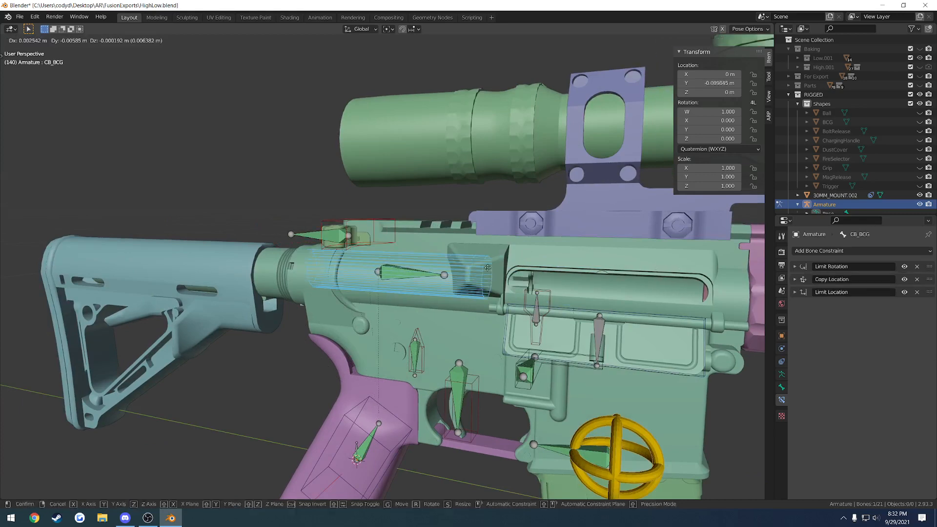
{"action": "left_click", "coordinate": [666, 300]}
{"action": "scroll", "coordinate": [546, 277], "scroll_direction": "down", "scroll_amount": 1}
{"action": "middle_click_drag", "start_coordinate": [536, 276], "coordinate": [605, 291]}
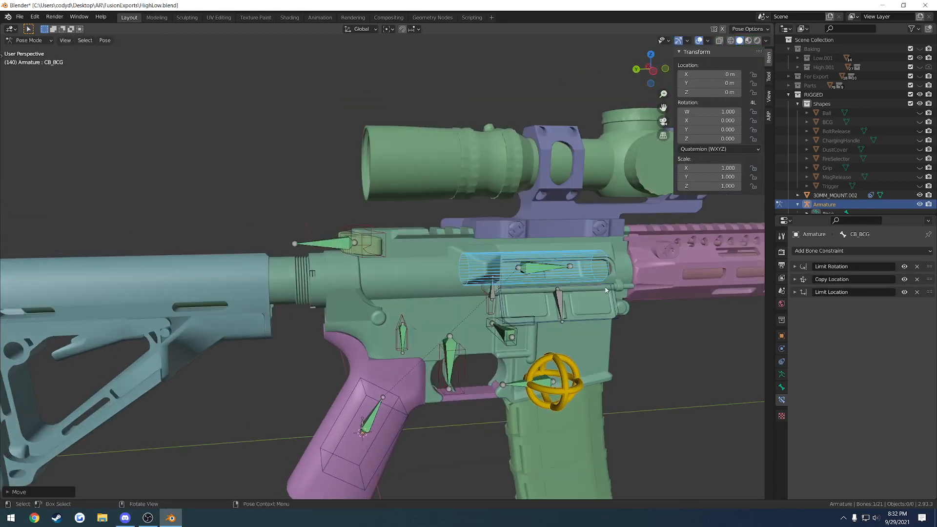
{"action": "scroll", "coordinate": [551, 277], "scroll_direction": "up", "scroll_amount": 1}
{"action": "middle_click_drag", "start_coordinate": [551, 277], "coordinate": [572, 273]}
{"action": "scroll", "coordinate": [544, 275], "scroll_direction": "up", "scroll_amount": 1}
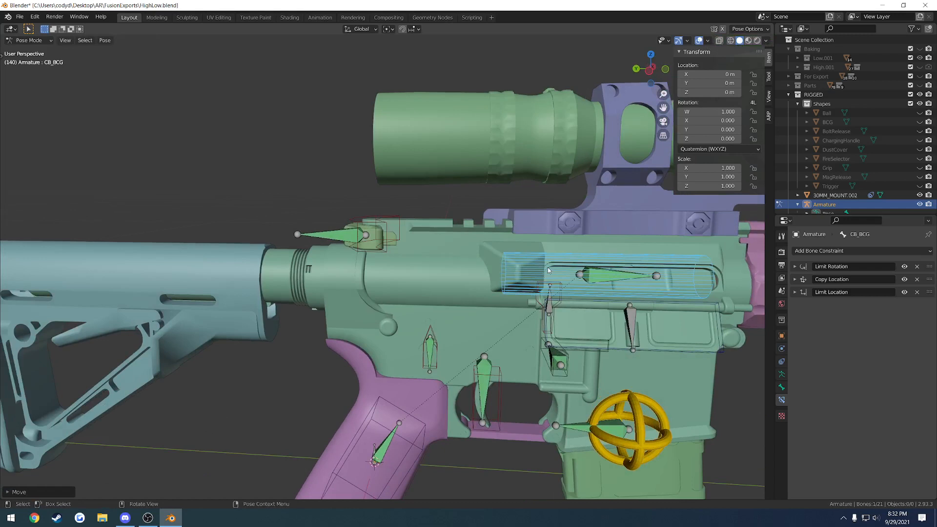
{"action": "key", "text": "n"}
{"action": "key", "text": "ctrl+s"}
Step: Test-pull the charging handle bone rearward with the bolt carrier following, and return it fully forward
{"action": "left_click", "coordinate": [363, 235]}
{"action": "key", "text": "g"}
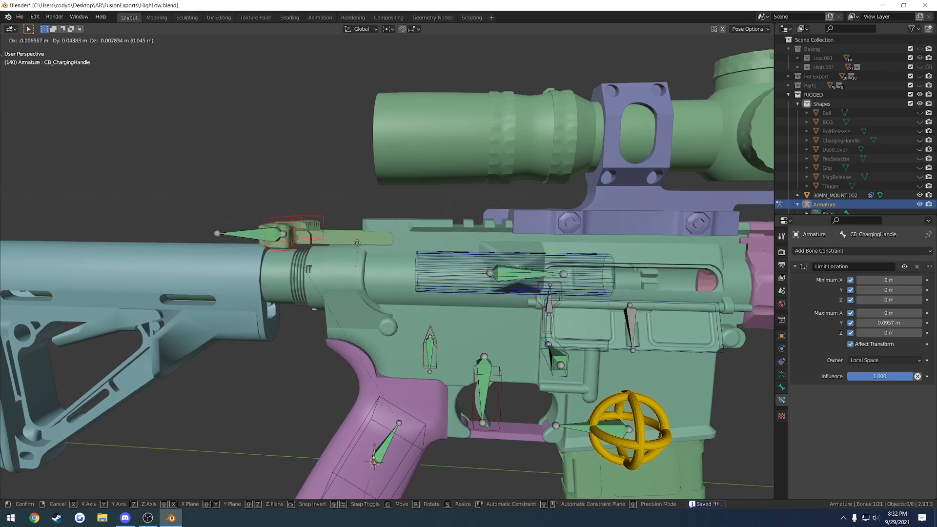
{"action": "left_click", "coordinate": [712, 259]}
{"action": "scroll", "coordinate": [653, 331], "scroll_direction": "down", "scroll_amount": 3}
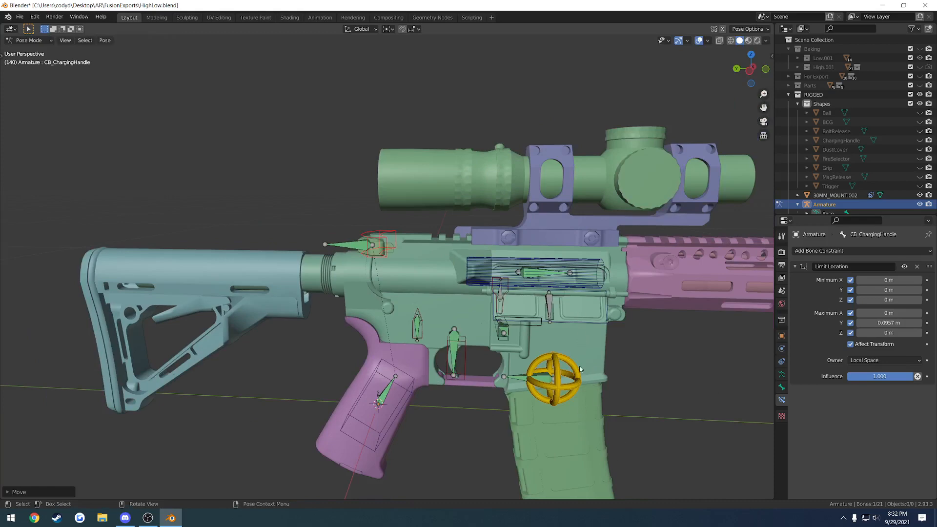
{"action": "scroll", "coordinate": [559, 276], "scroll_direction": "up", "scroll_amount": 2}
{"action": "scroll", "coordinate": [621, 278], "scroll_direction": "up", "scroll_amount": 2}
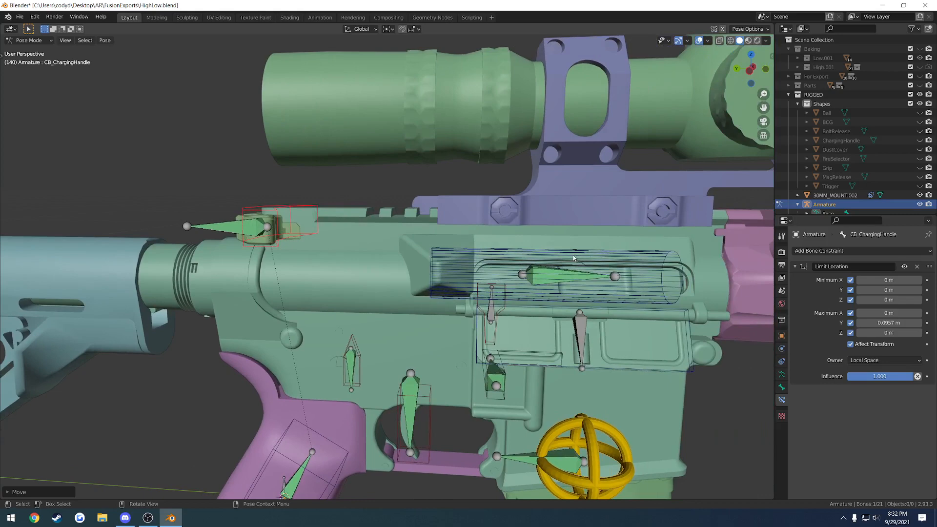
Step: Test-move the bolt carrier bone rearward, try the charging handle bone against it, and return the bolt carrier forward
{"action": "left_click", "coordinate": [573, 257]}
{"action": "scroll", "coordinate": [585, 252], "scroll_direction": "down", "scroll_amount": 3}
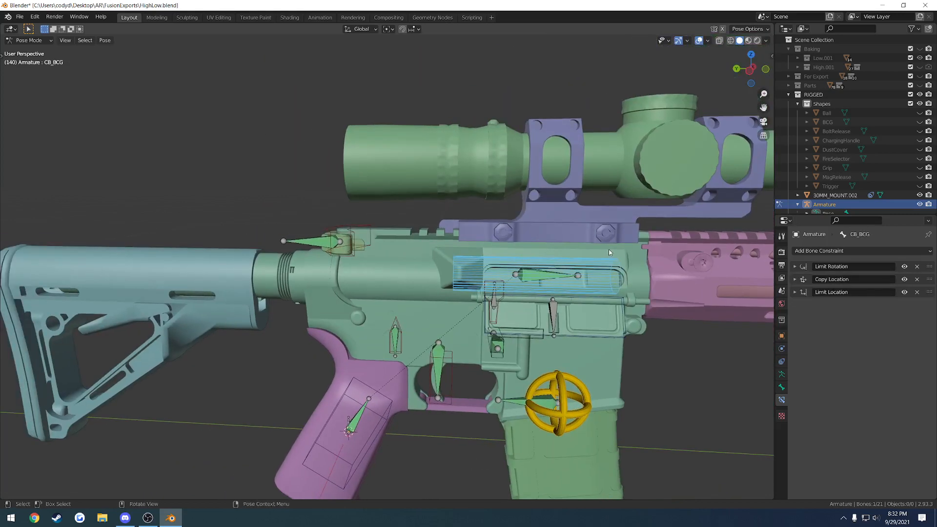
{"action": "key", "text": "g"}
{"action": "left_click", "coordinate": [441, 245]}
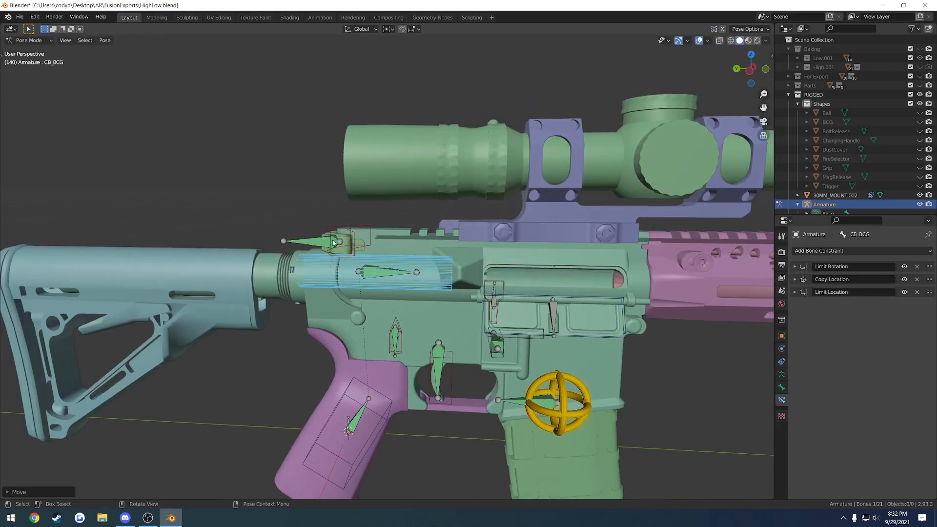
{"action": "left_click", "coordinate": [340, 234]}
{"action": "key", "text": "g"}
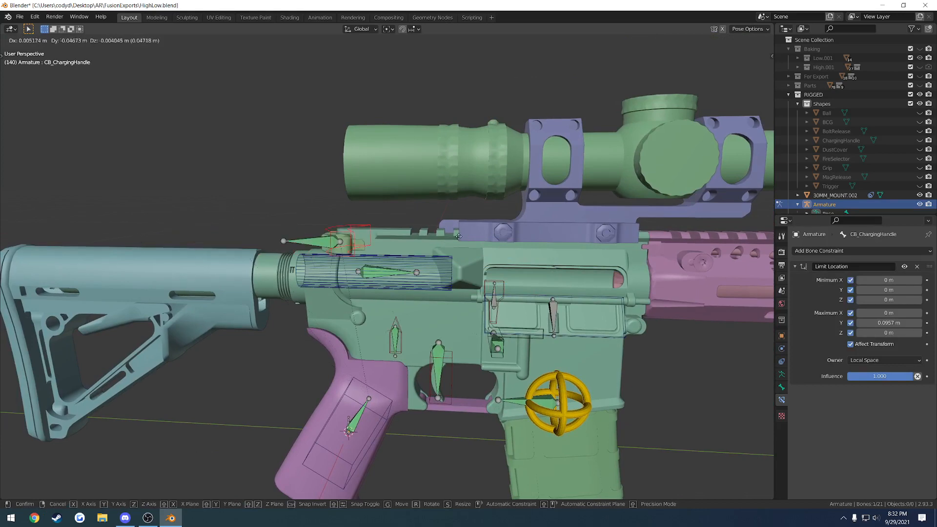
{"action": "left_click_drag", "start_coordinate": [436, 272], "coordinate": [655, 340]}
{"action": "middle_click_drag", "start_coordinate": [623, 349], "coordinate": [564, 334]}
Step: Select the dust cover control bone and save the file
{"action": "key", "text": "ctrl+s"}
{"action": "scroll", "coordinate": [564, 334], "scroll_direction": "down", "scroll_amount": 3}
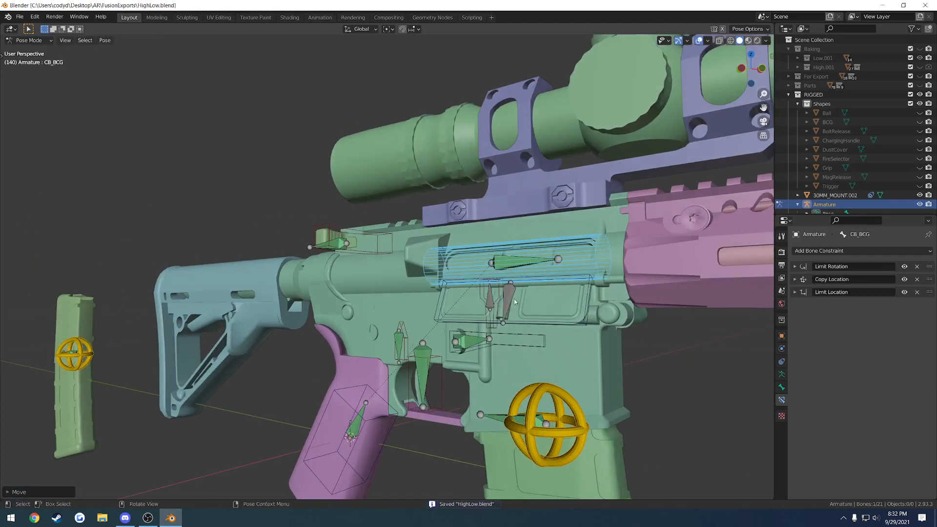
{"action": "left_click", "coordinate": [513, 299]}
{"action": "mouse_move", "coordinate": [513, 299]}
{"action": "middle_mouse_down"}
{"action": "mouse_move", "coordinate": [467, 293]}
{"action": "mouse_move", "coordinate": [433, 317]}
{"action": "mouse_move", "coordinate": [553, 338]}
{"action": "mouse_move", "coordinate": [569, 329]}
{"action": "mouse_move", "coordinate": [512, 335]}
{"action": "mouse_move", "coordinate": [530, 308]}
{"action": "mouse_move", "coordinate": [521, 291]}
{"action": "middle_mouse_up"}
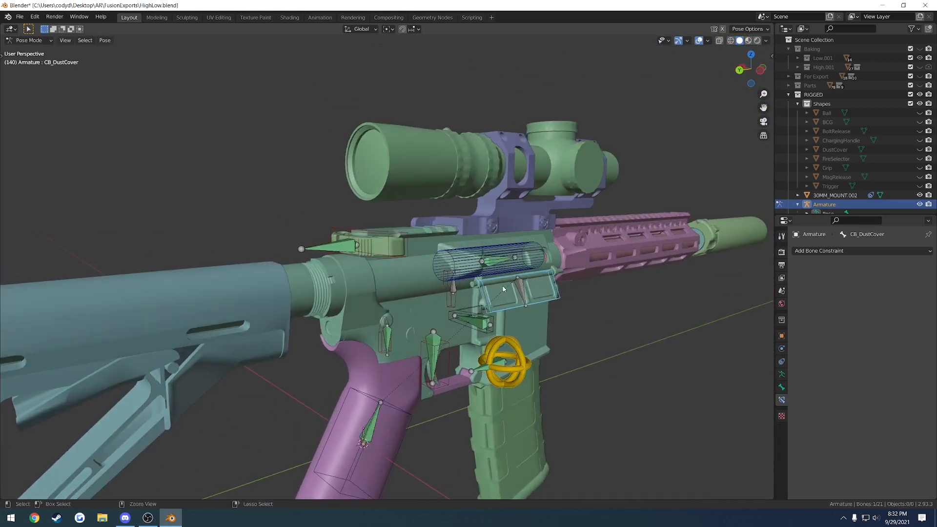
{"action": "key", "text": "ctrl+s"}
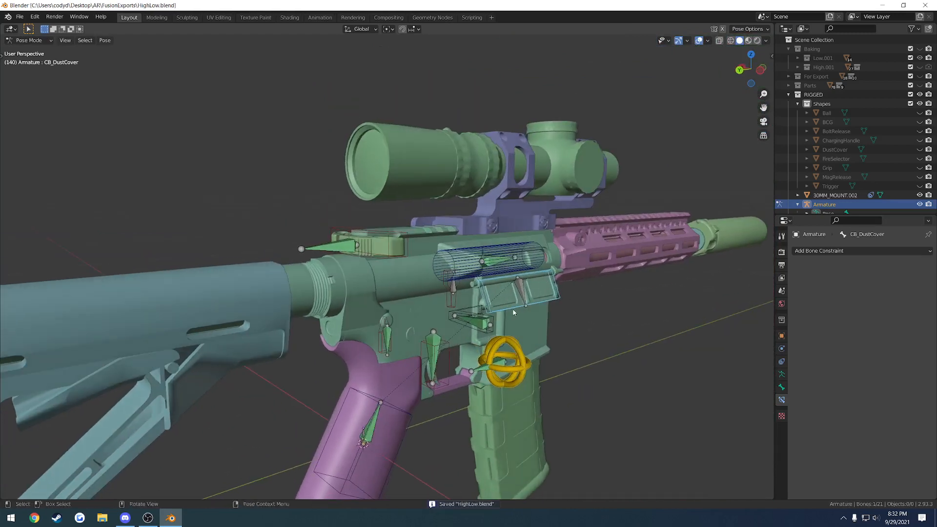
Step: Select the B_ bones of the charging handle, fire selector, trigger, grip, magazine release, Magazine0 and bolt carrier together
{"action": "left_click", "coordinate": [338, 247]}
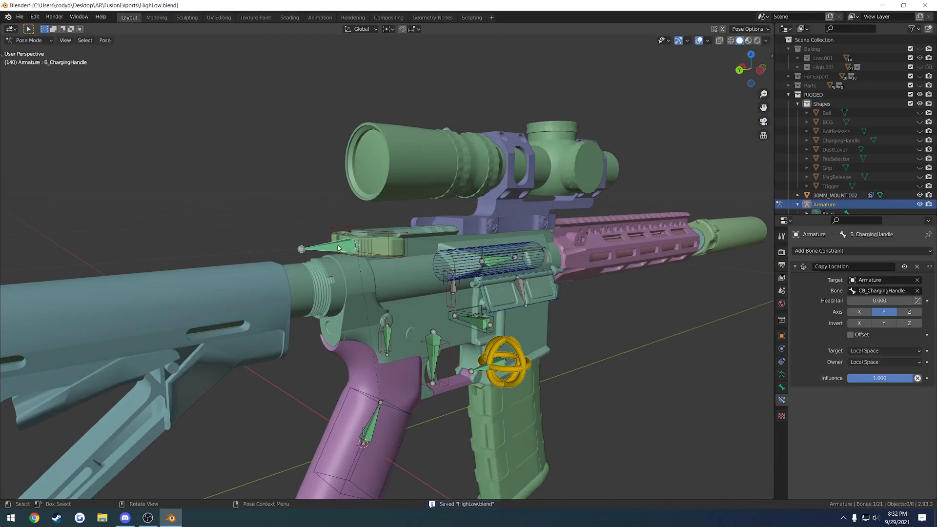
{"action": "left_click", "coordinate": [388, 338], "text": "shift"}
{"action": "left_click", "coordinate": [432, 355], "text": "shift"}
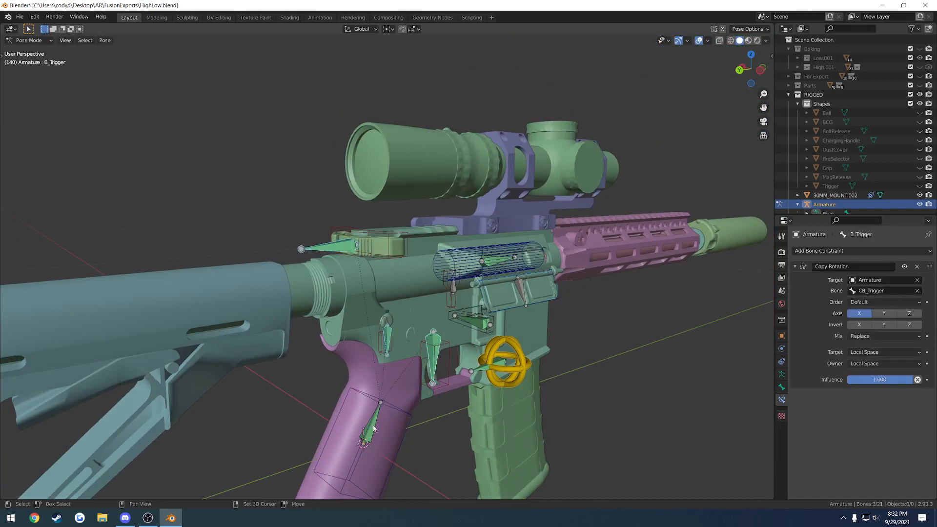
{"action": "left_click", "coordinate": [478, 322], "text": "shift"}
{"action": "left_click", "coordinate": [486, 358], "text": "shift"}
{"action": "left_click", "coordinate": [481, 368], "text": "shift"}
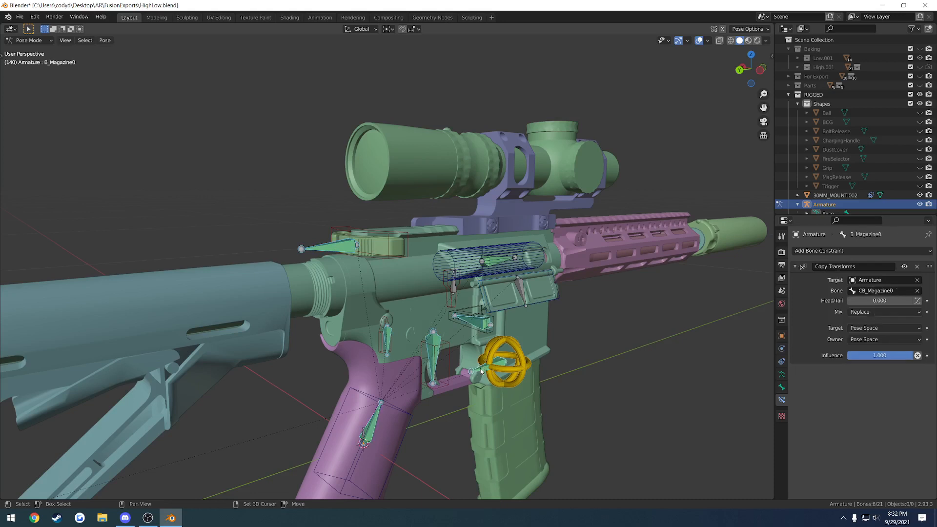
{"action": "left_click", "coordinate": [497, 260], "text": "shift"}
{"action": "left_click", "coordinate": [502, 254], "text": "shift"}
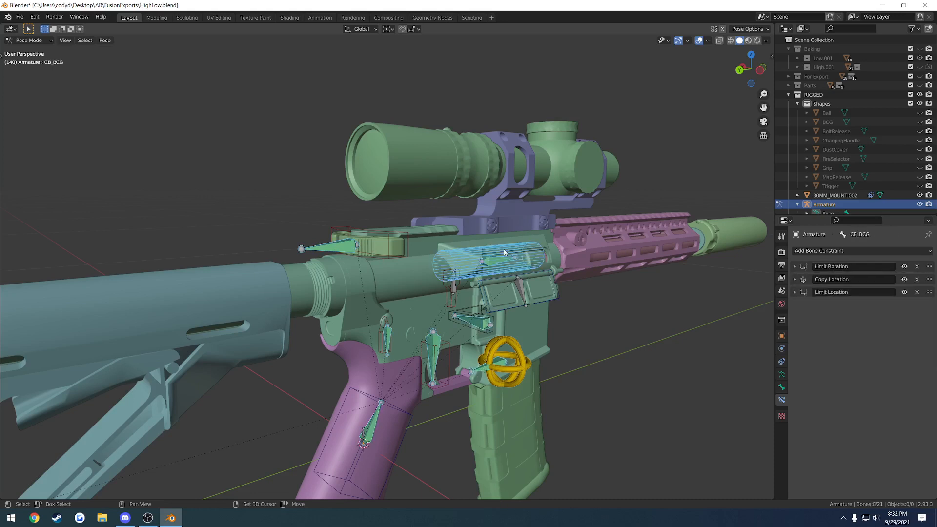
{"action": "key", "text": "g"}
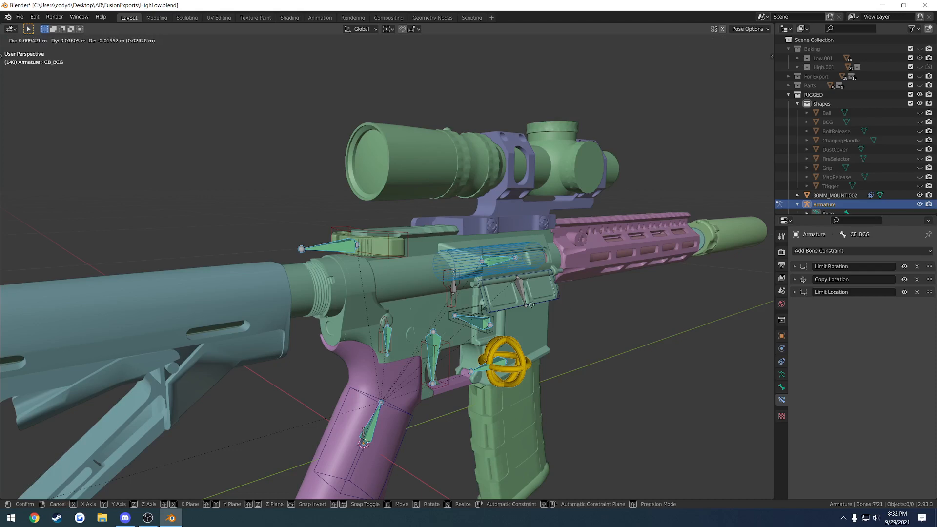
{"action": "right_click", "coordinate": [473, 269]}
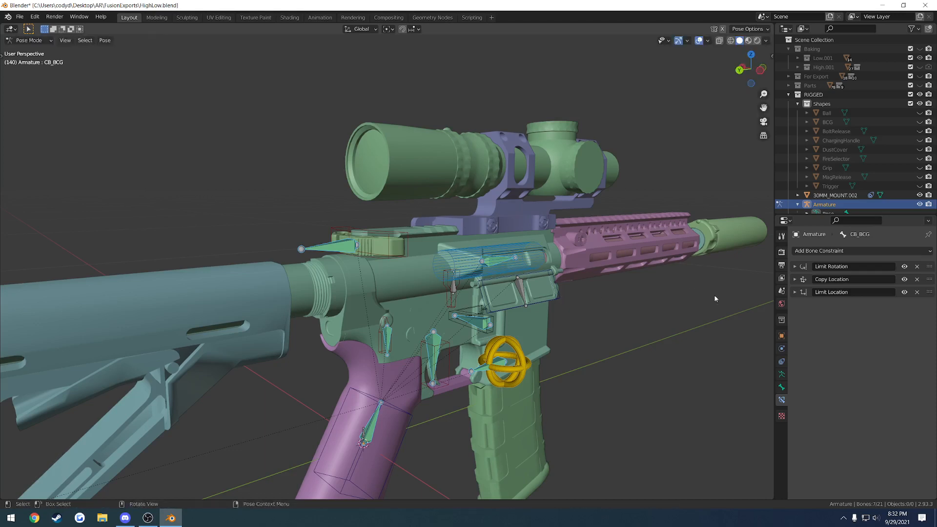
Step: Move the selected B_ bones to the first armature layer of the lower row and display only that layer
{"action": "left_click", "coordinate": [780, 375]}
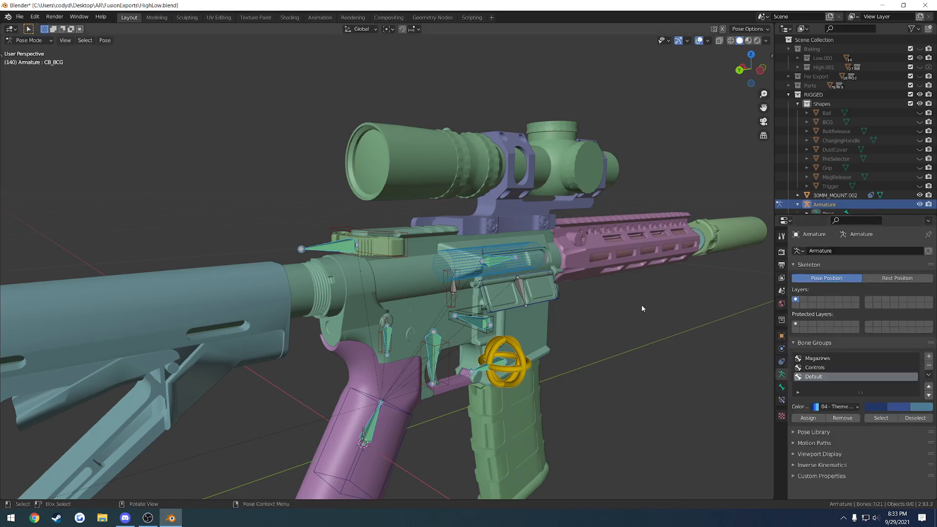
{"action": "key", "text": "m"}
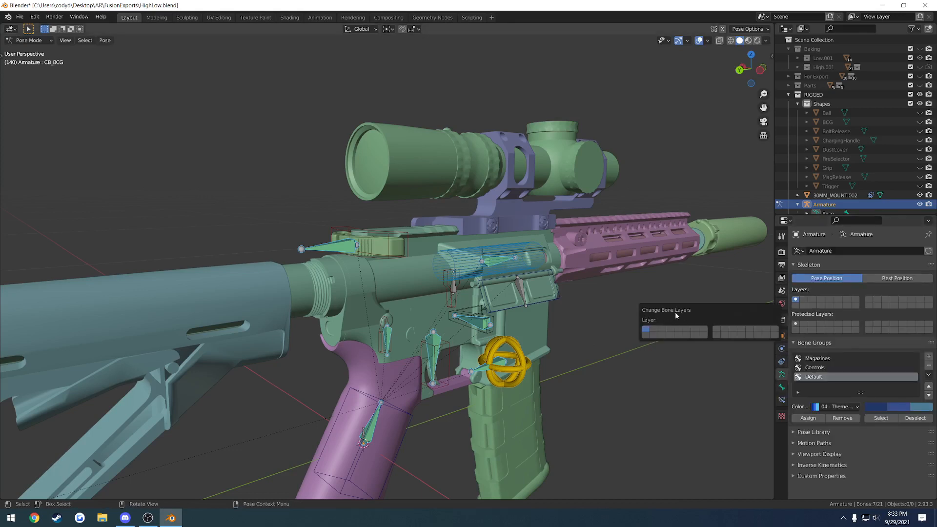
{"action": "key", "text": "m"}
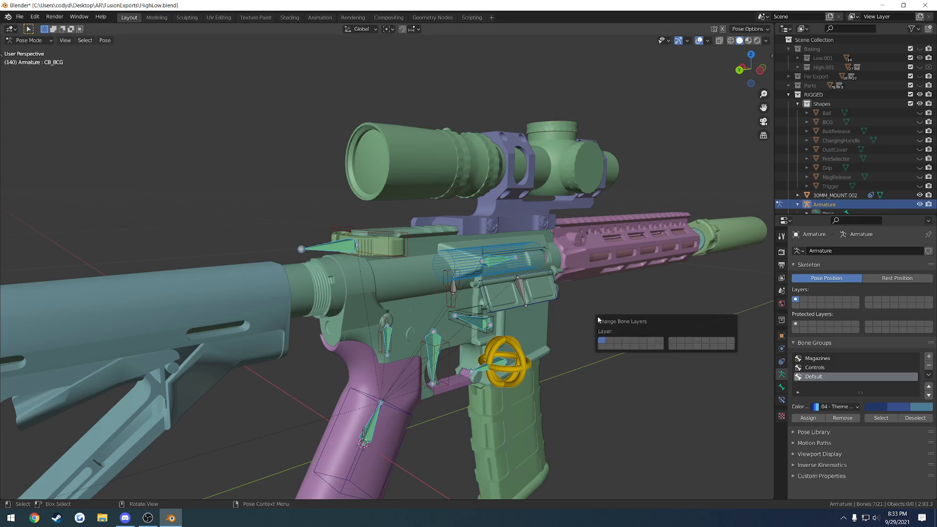
{"action": "left_click", "coordinate": [602, 346]}
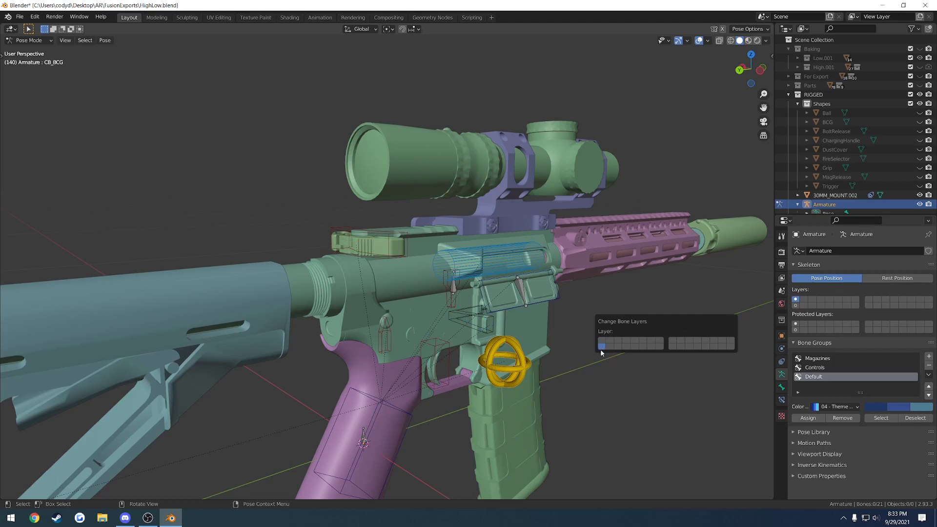
{"action": "left_click", "coordinate": [796, 305]}
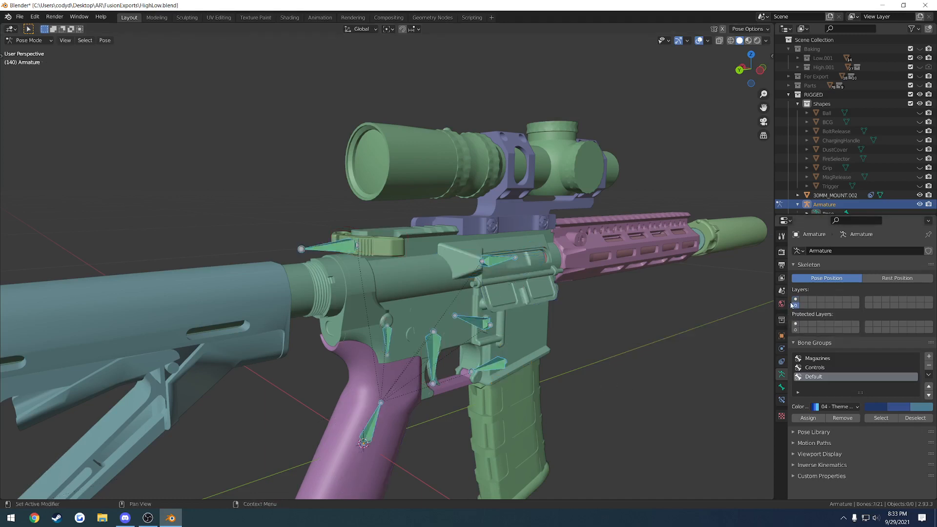
{"action": "middle_click_drag", "start_coordinate": [751, 298], "coordinate": [345, 347]}
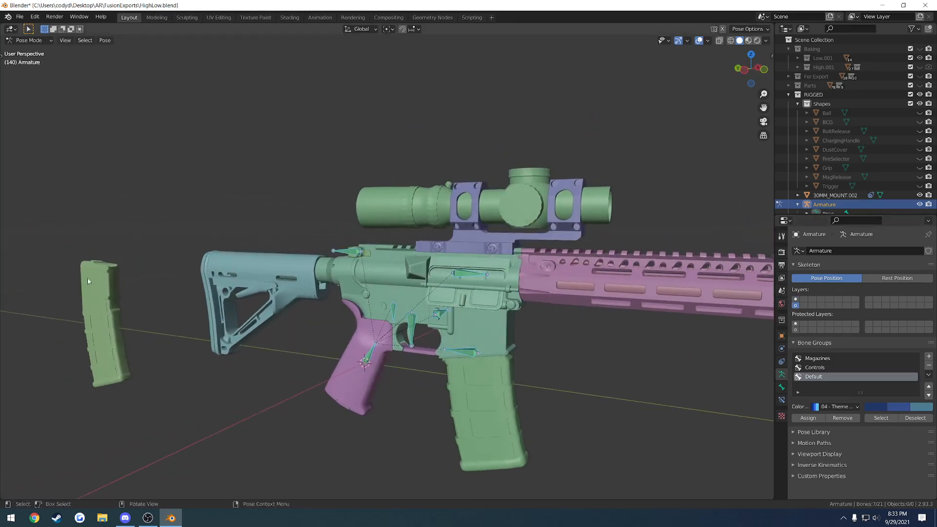
Step: Display the first armature layer again and move the B_Magazine1 bone to the first layer of the lower row
{"action": "left_click", "coordinate": [795, 299]}
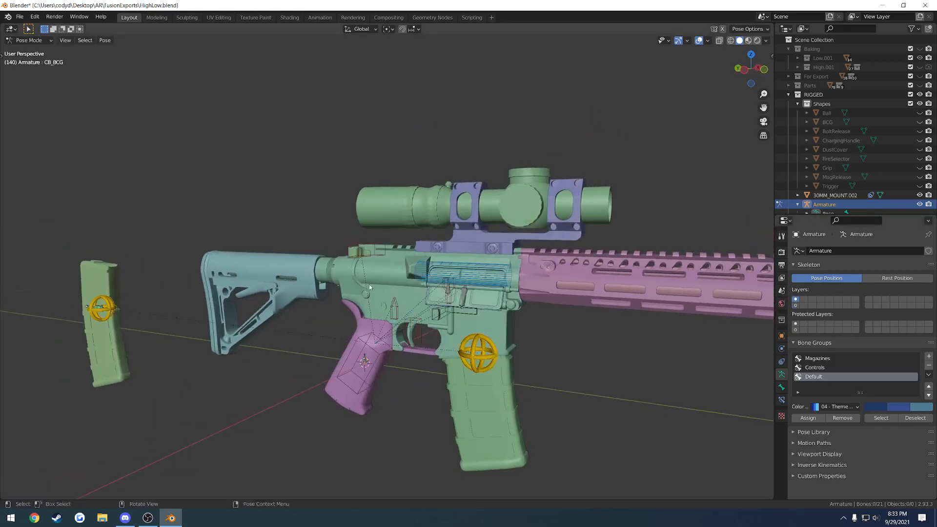
{"action": "left_click", "coordinate": [102, 308]}
{"action": "key", "text": "m"}
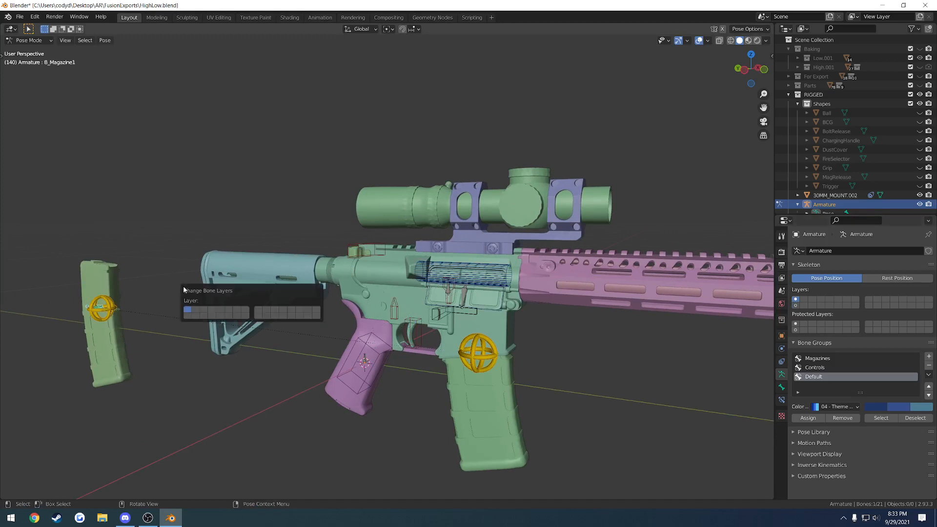
{"action": "left_click", "coordinate": [187, 315]}
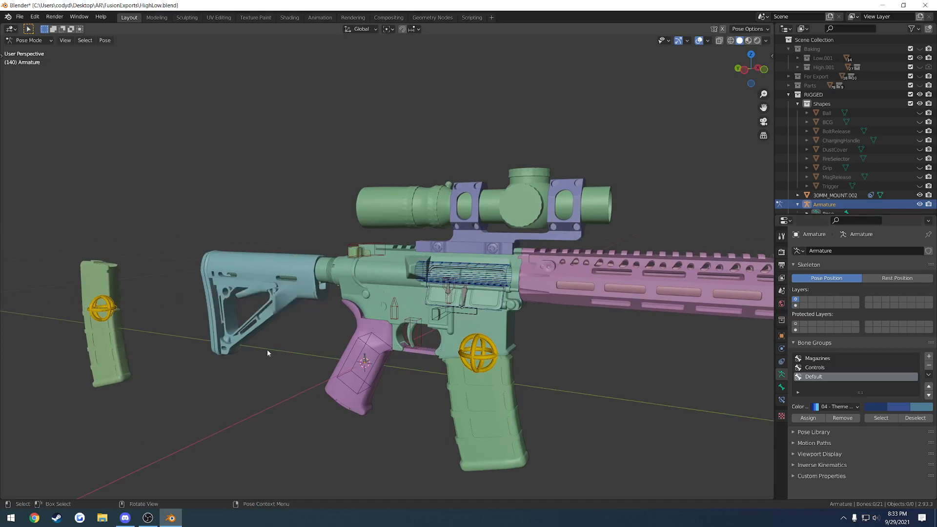
Step: Test the control bones by moving the Magazine0 and trigger controls without keeping their moves
{"action": "left_click", "coordinate": [485, 354]}
{"action": "key", "text": "g"}
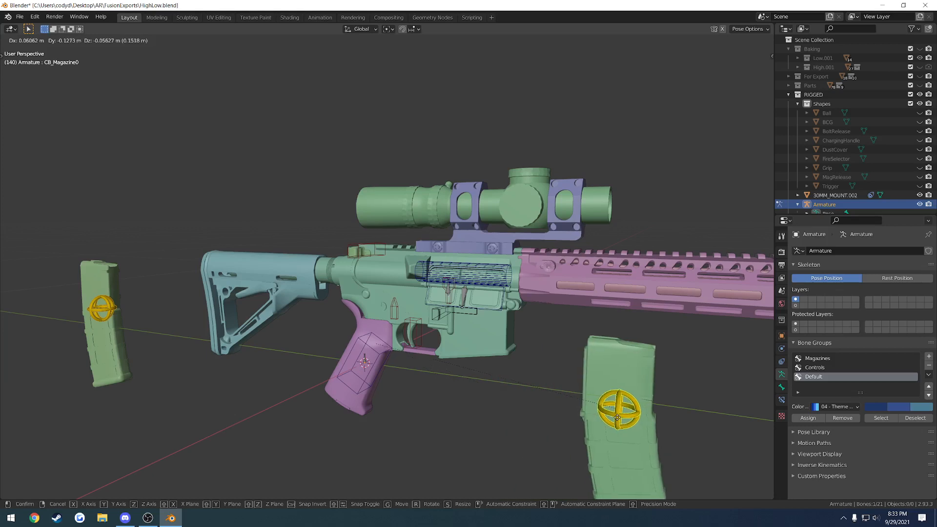
{"action": "right_click", "coordinate": [624, 413]}
{"action": "left_click", "coordinate": [101, 309]}
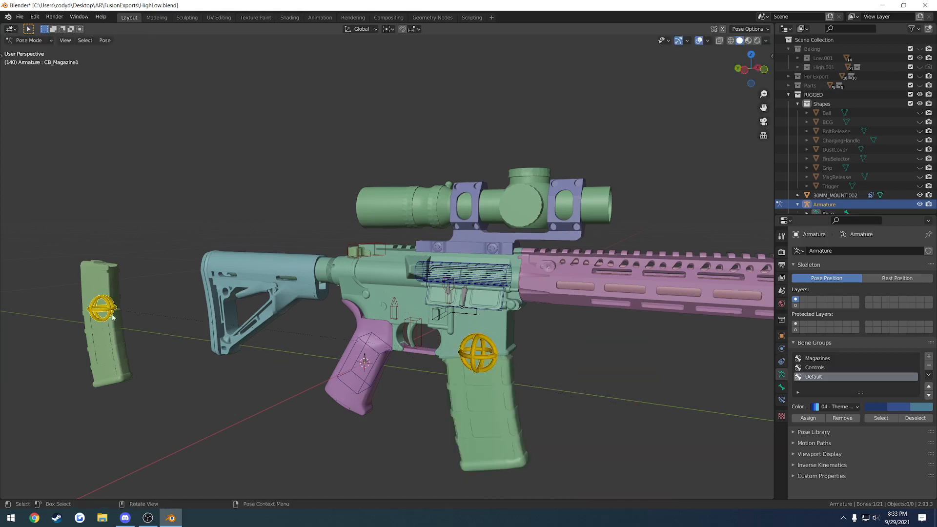
{"action": "left_click", "coordinate": [456, 293]}
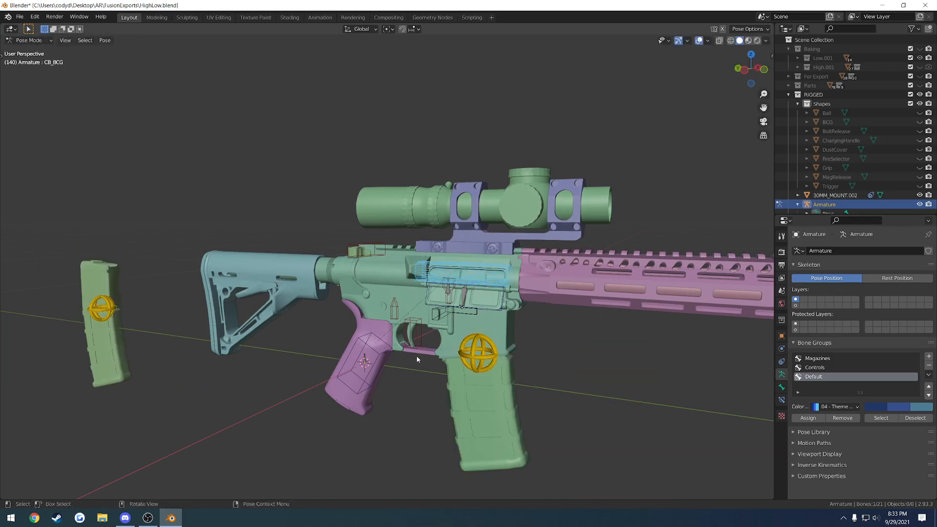
{"action": "left_click", "coordinate": [418, 336]}
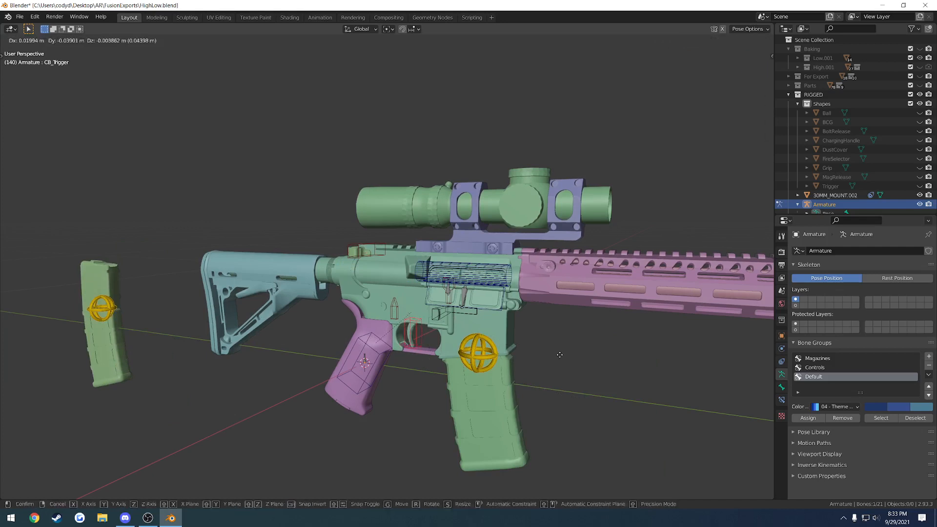
Step: Display only the deform bone layer and test-move the B_BCG and B_Magazine0 bones without keeping the moves
{"action": "left_click", "coordinate": [795, 305]}
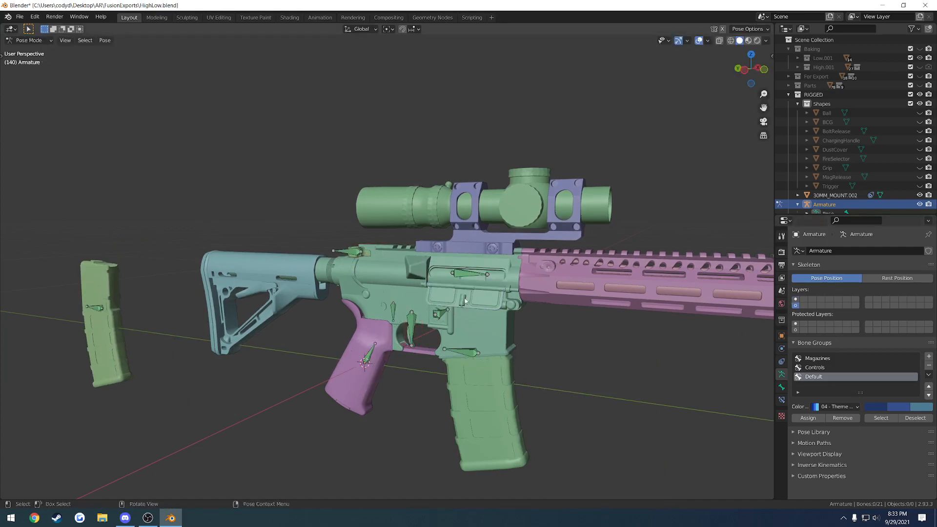
{"action": "left_click", "coordinate": [471, 282]}
{"action": "key", "text": "g"}
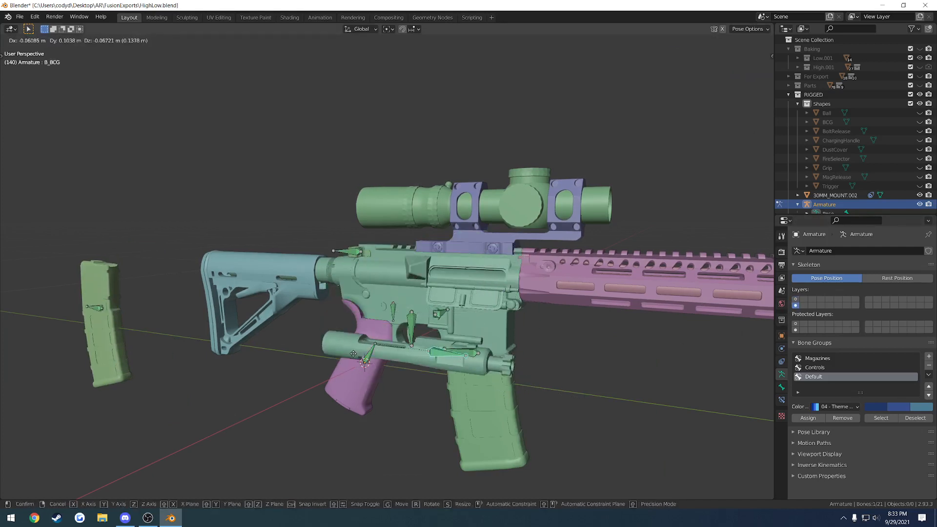
{"action": "right_click", "coordinate": [463, 331]}
{"action": "left_click", "coordinate": [470, 353]}
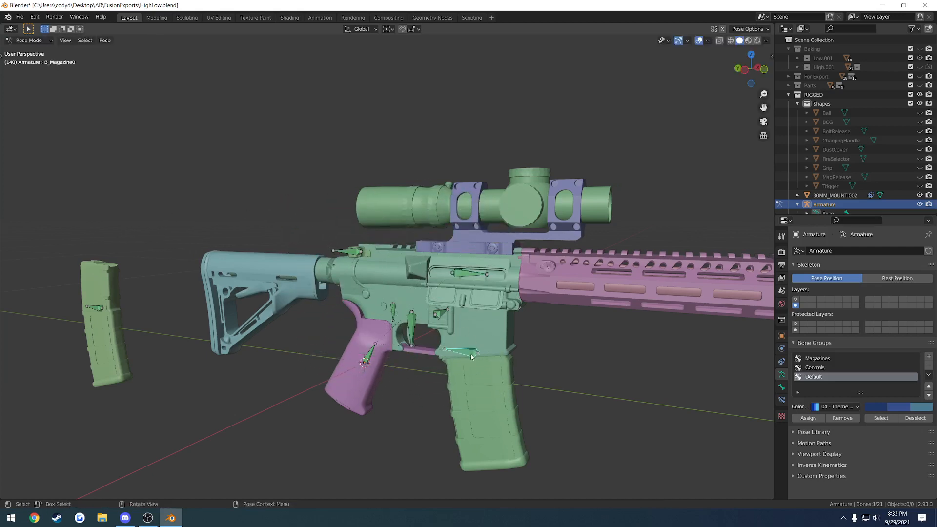
{"action": "key", "text": "g"}
{"action": "right_click", "coordinate": [392, 323]}
Step: Test-move the B_Trigger and B_MagazineRelease bones and test-scale B_MagazineRelease, without keeping any of the changes
{"action": "left_click", "coordinate": [411, 328]}
{"action": "key", "text": "g"}
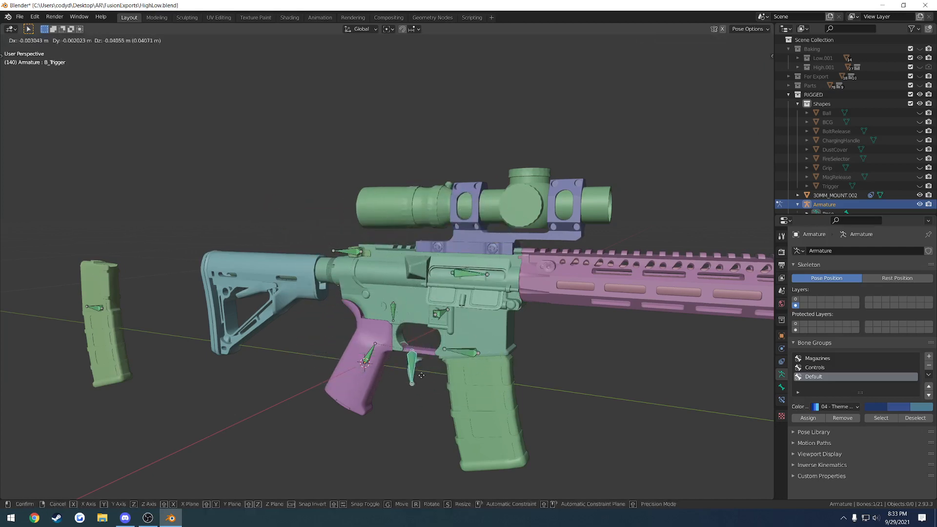
{"action": "right_click", "coordinate": [415, 399]}
{"action": "left_click", "coordinate": [440, 313]}
{"action": "key", "text": "g"}
{"action": "right_click", "coordinate": [451, 329]}
{"action": "middle_click_drag", "start_coordinate": [455, 336], "coordinate": [498, 347]}
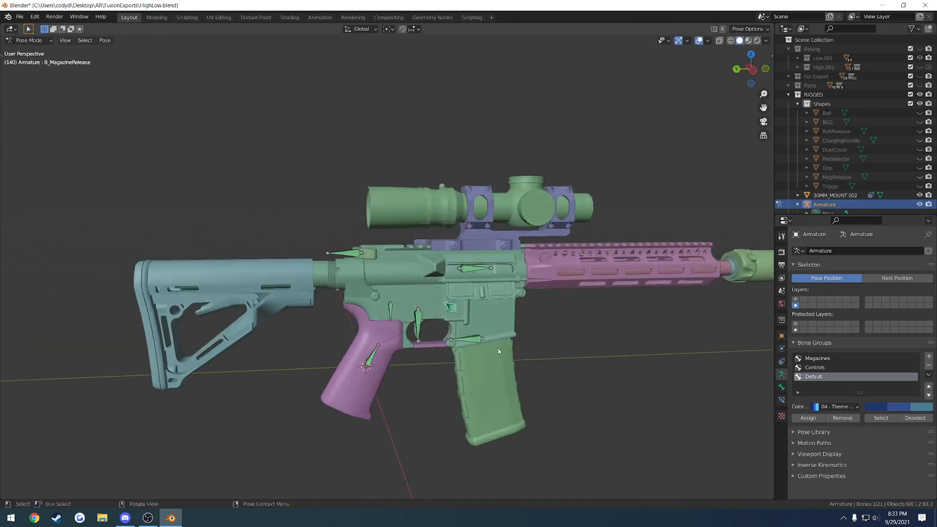
{"action": "key", "text": "s"}
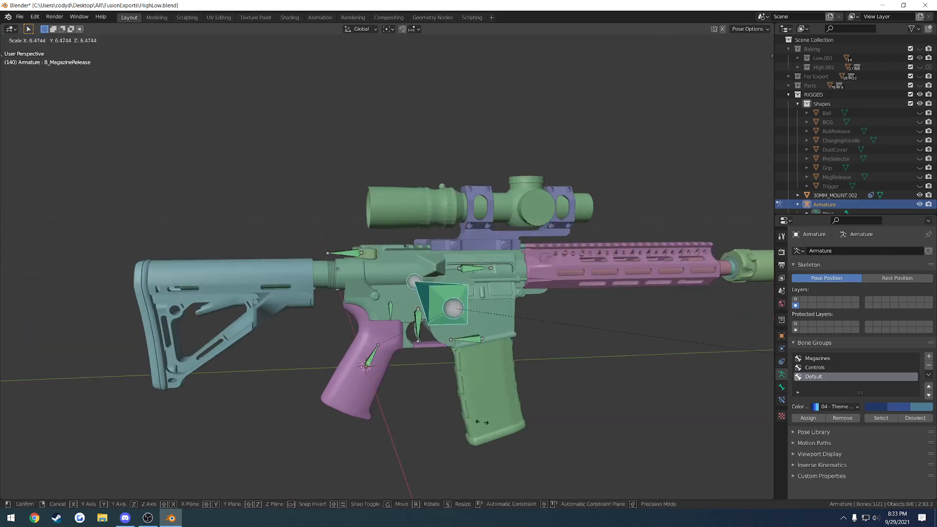
{"action": "right_click", "coordinate": [450, 387]}
Step: Save the file and display only the first armature layer of the upper row, which holds the control bones
{"action": "key", "text": "ctrl+s"}
{"action": "middle_click_drag", "start_coordinate": [436, 371], "coordinate": [404, 373]}
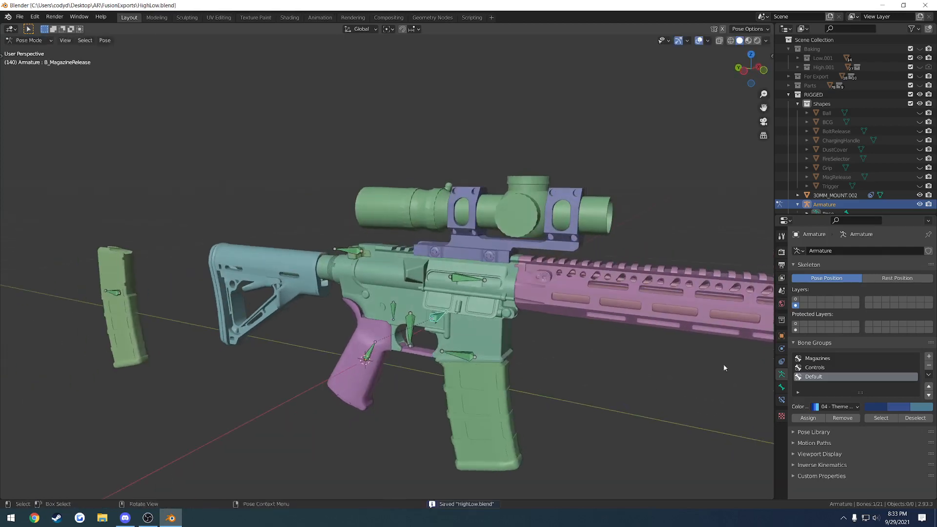
{"action": "left_click", "coordinate": [795, 299]}
{"action": "mouse_move", "coordinate": [619, 335]}
{"action": "middle_mouse_down"}
{"action": "mouse_move", "coordinate": [599, 324]}
{"action": "mouse_move", "coordinate": [618, 324]}
{"action": "middle_mouse_up"}
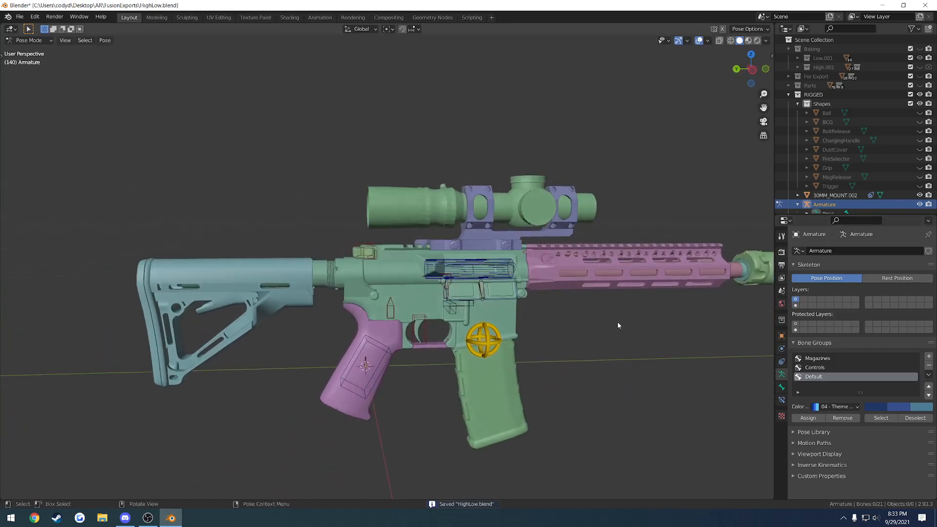
{"action": "mouse_move", "coordinate": [475, 295]}
{"action": "middle_mouse_down"}
{"action": "mouse_move", "coordinate": [584, 308]}
{"action": "mouse_move", "coordinate": [510, 309]}
{"action": "mouse_move", "coordinate": [485, 296]}
{"action": "middle_mouse_up"}
Step: Select the B_DustCover bone on the control layer and save the file
{"action": "left_click", "coordinate": [484, 296]}
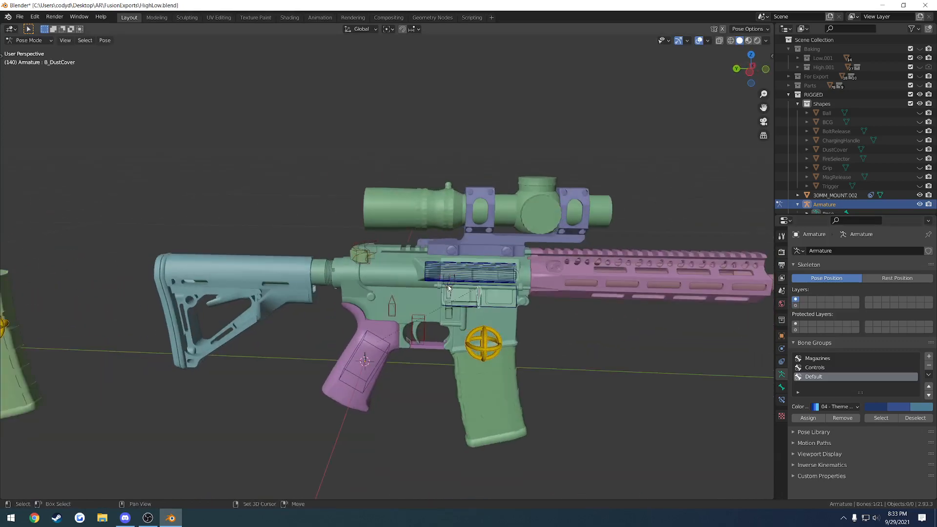
{"action": "left_click", "coordinate": [473, 293]}
{"action": "scroll", "coordinate": [471, 298], "scroll_direction": "up", "scroll_amount": 4}
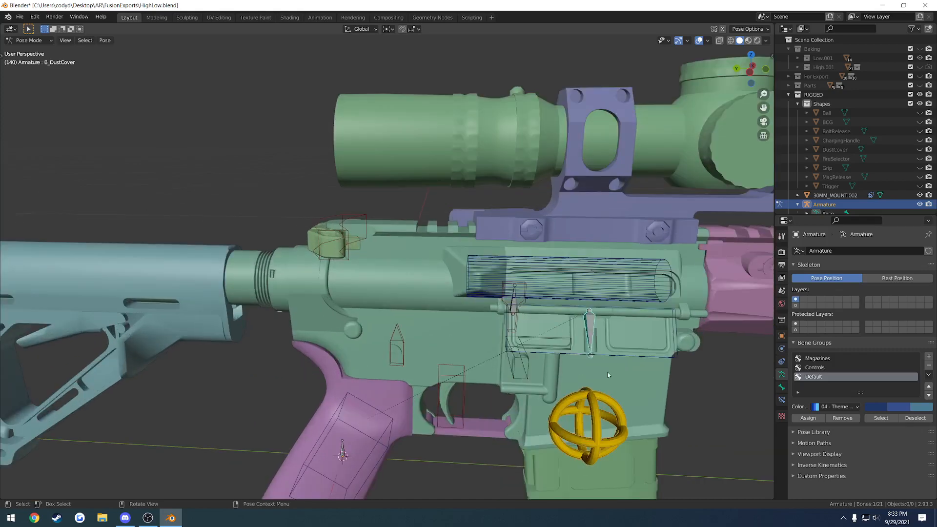
{"action": "key", "text": "ctrl+s"}
Step: Select the CB_ChargingHandle bone and add a Limit Rotation bone constraint to it
{"action": "scroll", "coordinate": [515, 357], "scroll_direction": "down", "scroll_amount": 5}
{"action": "middle_click_drag", "start_coordinate": [514, 357], "coordinate": [579, 355]}
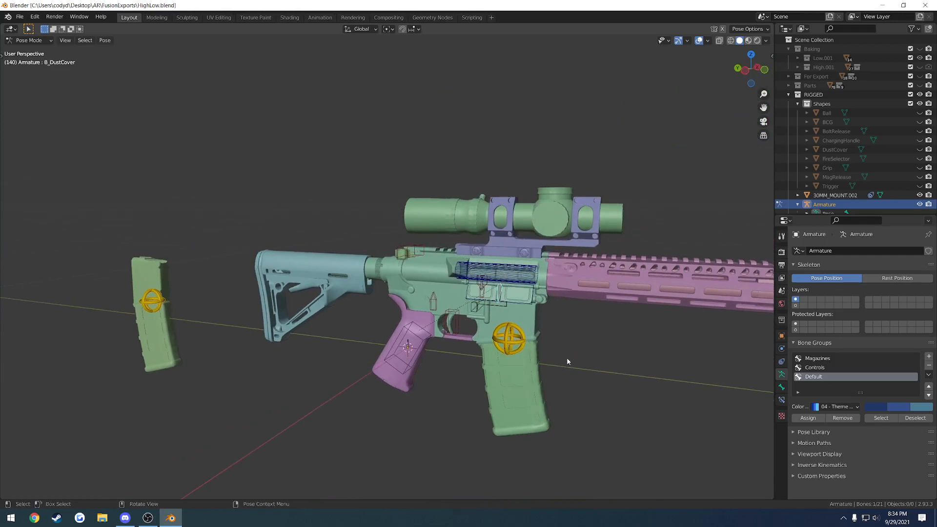
{"action": "scroll", "coordinate": [507, 334], "scroll_direction": "up", "scroll_amount": 4}
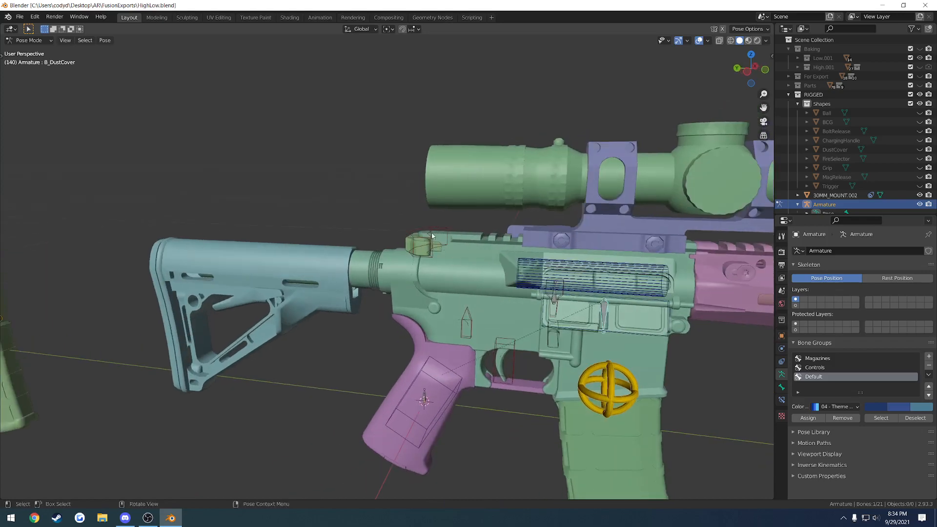
{"action": "left_click", "coordinate": [430, 244]}
{"action": "middle_click_drag", "start_coordinate": [431, 244], "coordinate": [437, 201]}
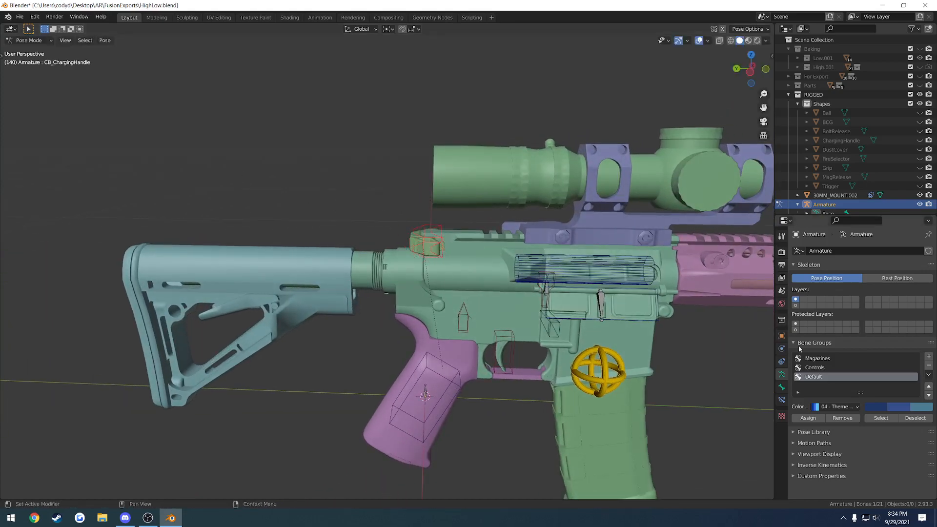
{"action": "left_click", "coordinate": [781, 400]}
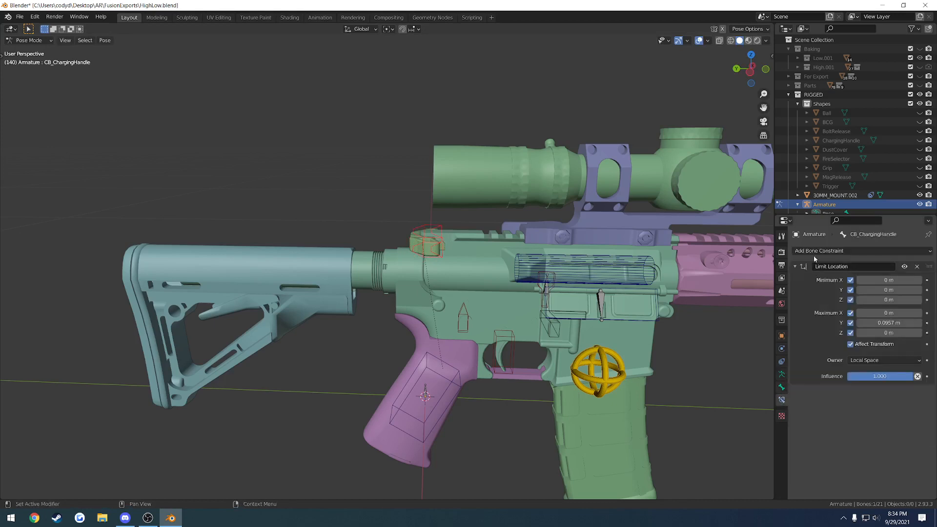
{"action": "left_click", "coordinate": [814, 252]}
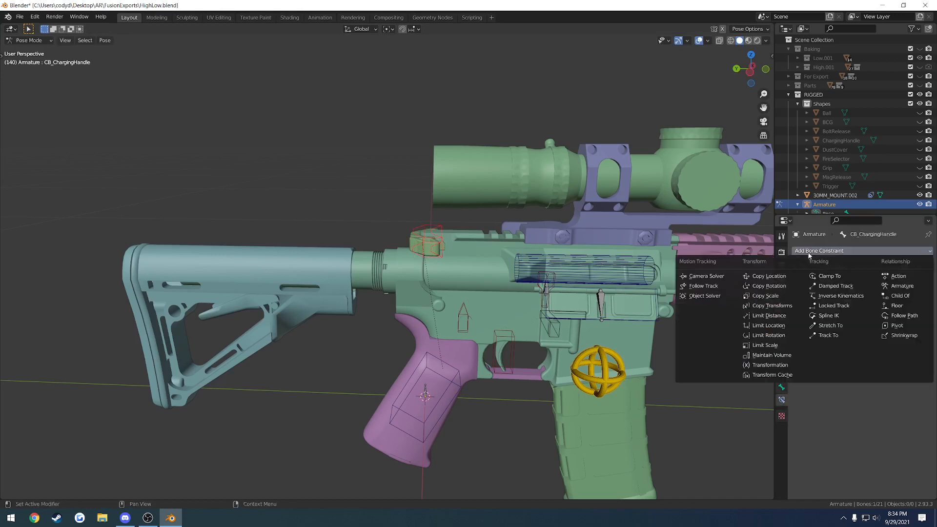
{"action": "left_click", "coordinate": [787, 335]}
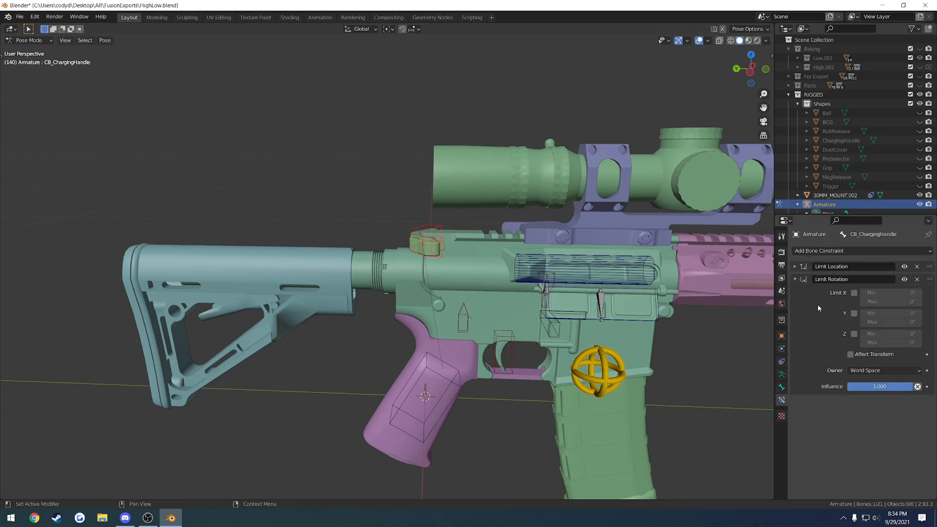
Step: Enable the X, Y and Z limits and Affect Transform in the Limit Rotation constraint, with Local Space as owner
{"action": "left_click", "coordinate": [854, 293]}
{"action": "left_click", "coordinate": [854, 313]}
{"action": "left_click", "coordinate": [853, 333]}
{"action": "left_click", "coordinate": [851, 354]}
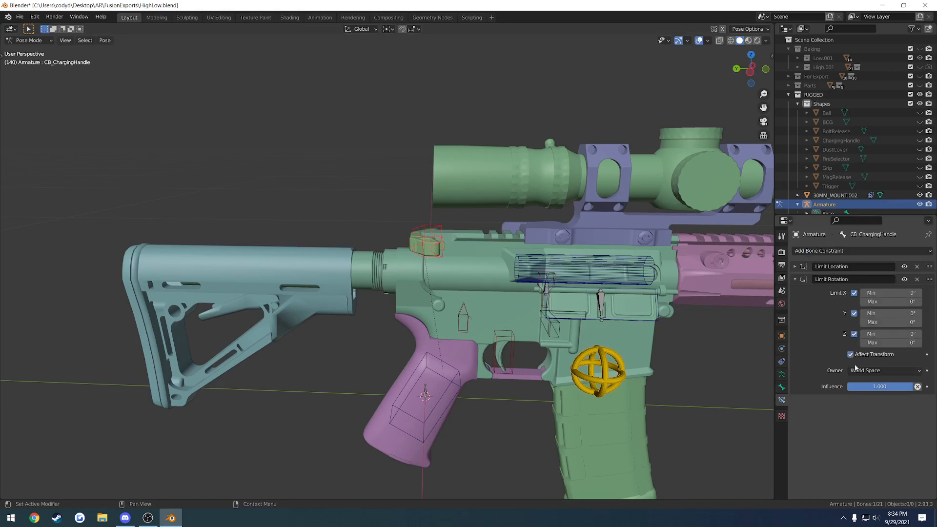
{"action": "left_click", "coordinate": [857, 370]}
{"action": "left_click", "coordinate": [865, 419]}
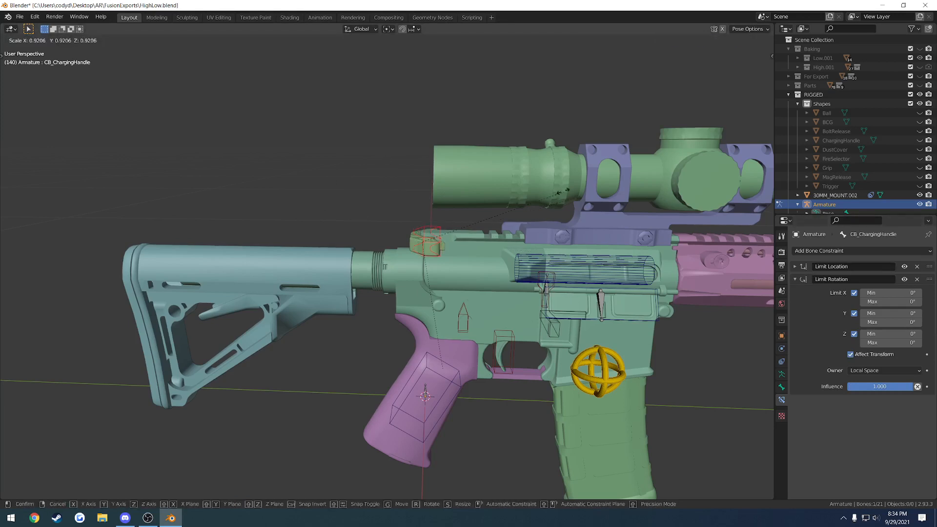
{"action": "left_click", "coordinate": [800, 281]}
{"action": "left_click", "coordinate": [810, 250]}
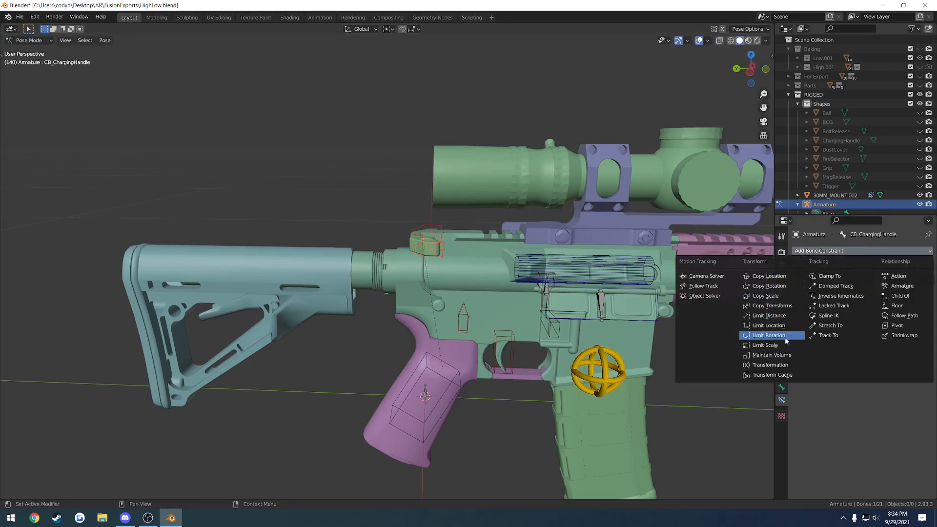
{"action": "left_click", "coordinate": [771, 345]}
{"action": "left_click", "coordinate": [849, 305]}
{"action": "left_click", "coordinate": [849, 315]}
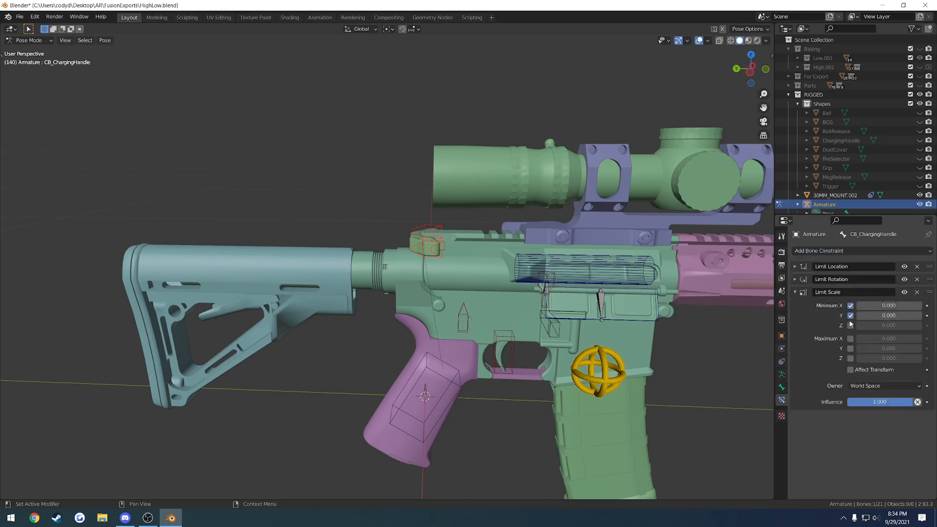
{"action": "left_click", "coordinate": [850, 325]}
{"action": "key", "text": "ctrl+z"}
{"action": "left_click", "coordinate": [917, 292]}
Step: Save the file and check the CB_BCG, CB_Trigger and CB_FireSelector constraints, test-rotating CB_BCG and test-moving CB_Trigger without keeping the changes
{"action": "key", "text": "ctrl+s"}
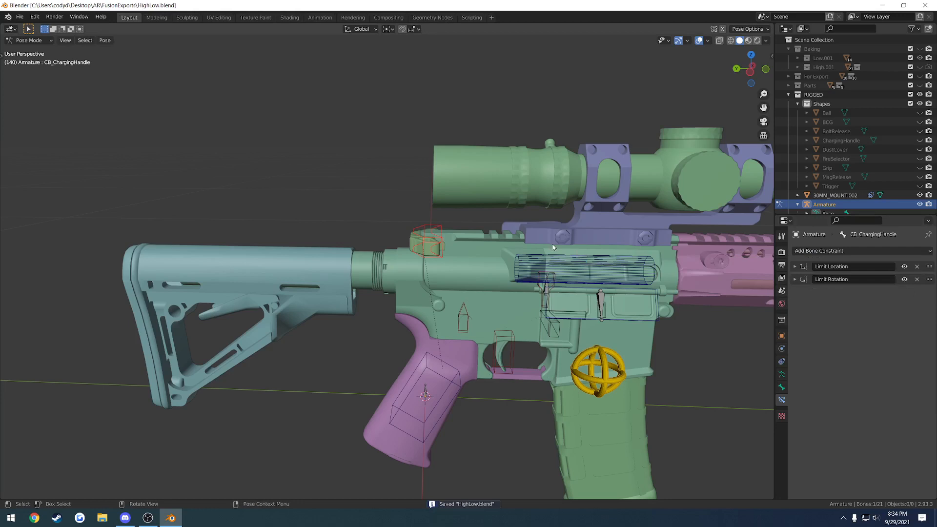
{"action": "middle_click_drag", "start_coordinate": [537, 249], "coordinate": [485, 234]}
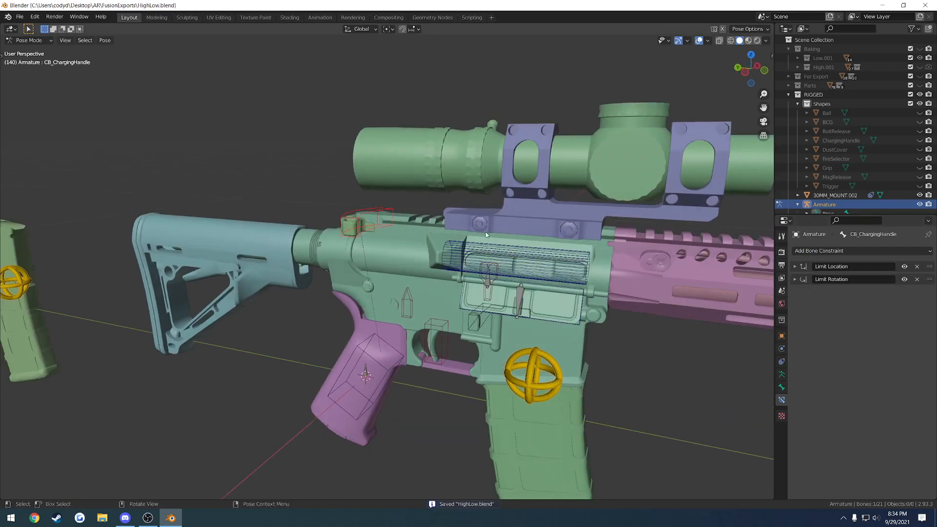
{"action": "left_click", "coordinate": [518, 259]}
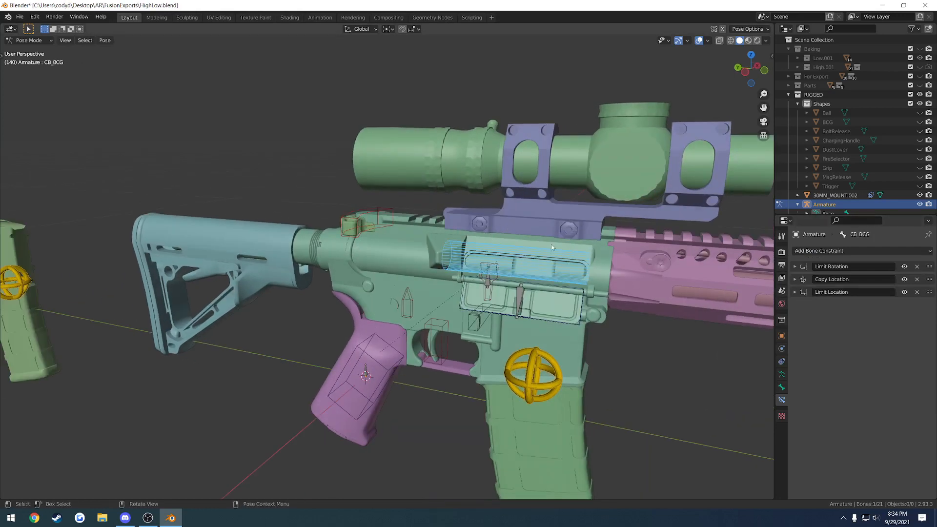
{"action": "key", "text": "r"}
{"action": "right_click", "coordinate": [625, 236]}
{"action": "left_click", "coordinate": [439, 333]}
{"action": "key", "text": "g"}
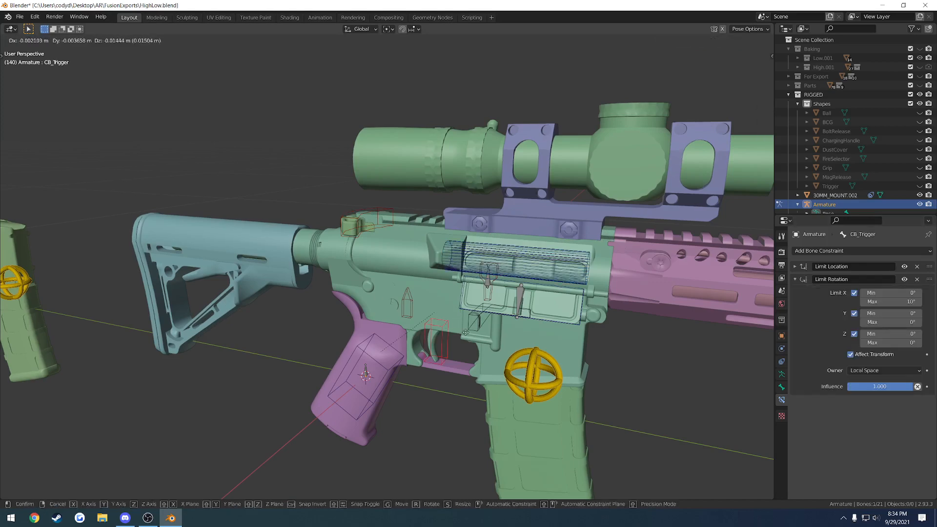
{"action": "right_click", "coordinate": [403, 300]}
{"action": "left_click", "coordinate": [405, 300]}
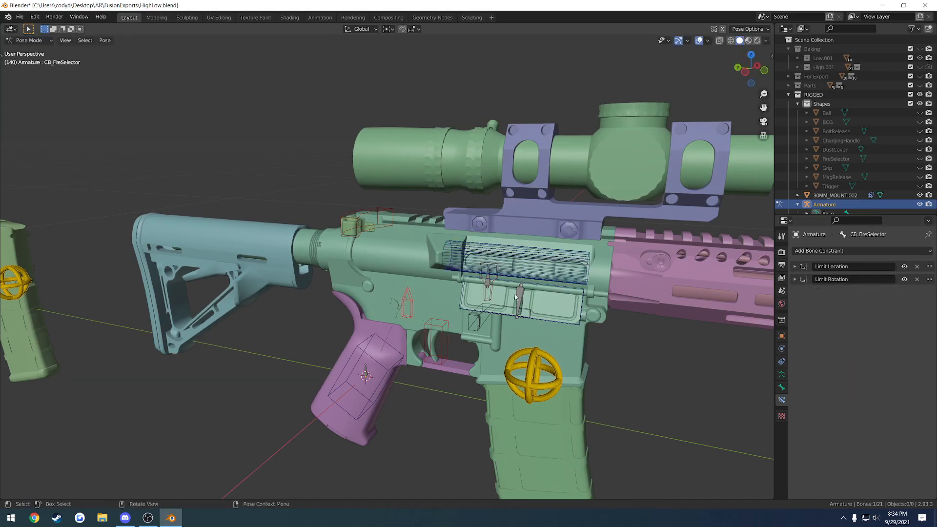
Step: Select the CB_Magazine0 control and test rotating and scaling it without keeping the changes
{"action": "middle_click_drag", "start_coordinate": [519, 315], "coordinate": [512, 387]}
{"action": "left_click", "coordinate": [512, 387]}
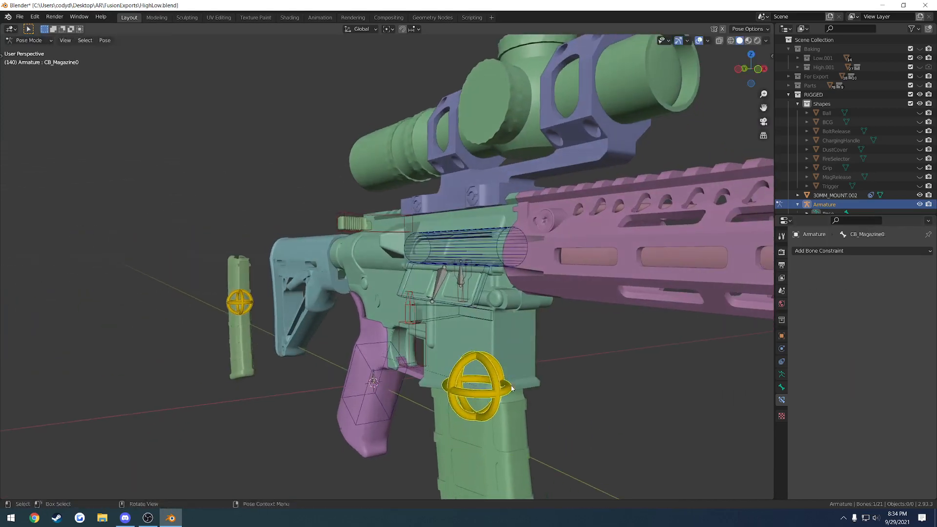
{"action": "key", "text": "r"}
{"action": "right_click", "coordinate": [578, 338]}
{"action": "scroll", "coordinate": [546, 343], "scroll_direction": "down", "scroll_amount": 4}
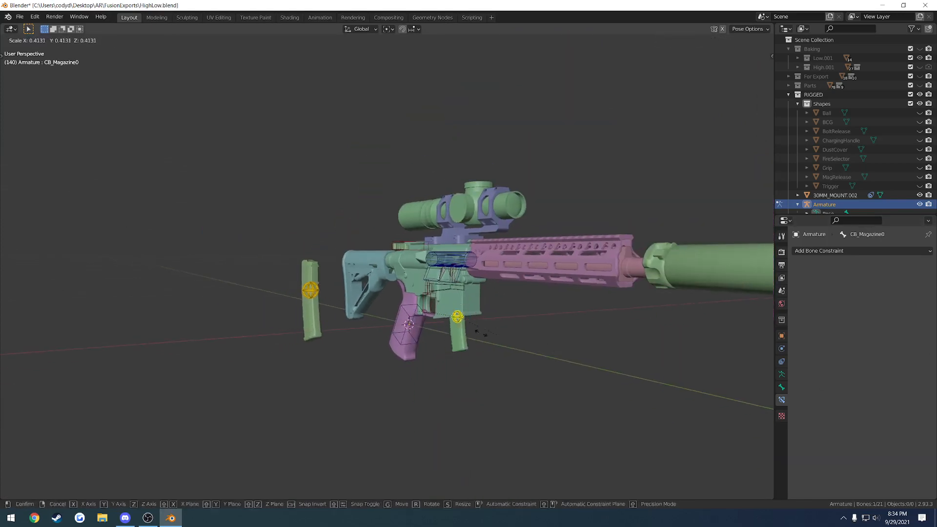
Step: Add a Limit Scale constraint to CB_Magazine0 with all minimum and maximum axes and Affect Transform enabled, using Local Space as owner
{"action": "left_click", "coordinate": [839, 250]}
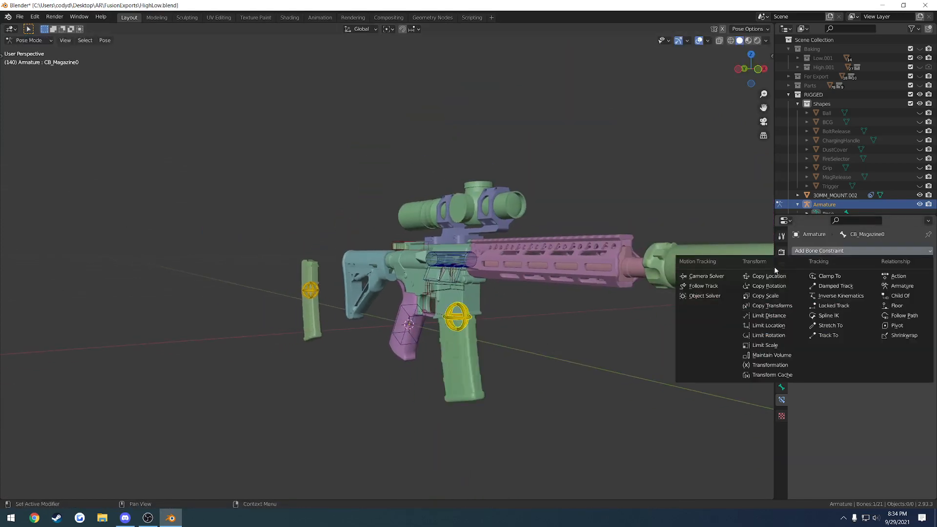
{"action": "left_click", "coordinate": [774, 346]}
{"action": "left_click", "coordinate": [850, 280]}
{"action": "left_click", "coordinate": [849, 289]}
{"action": "left_click", "coordinate": [849, 313]}
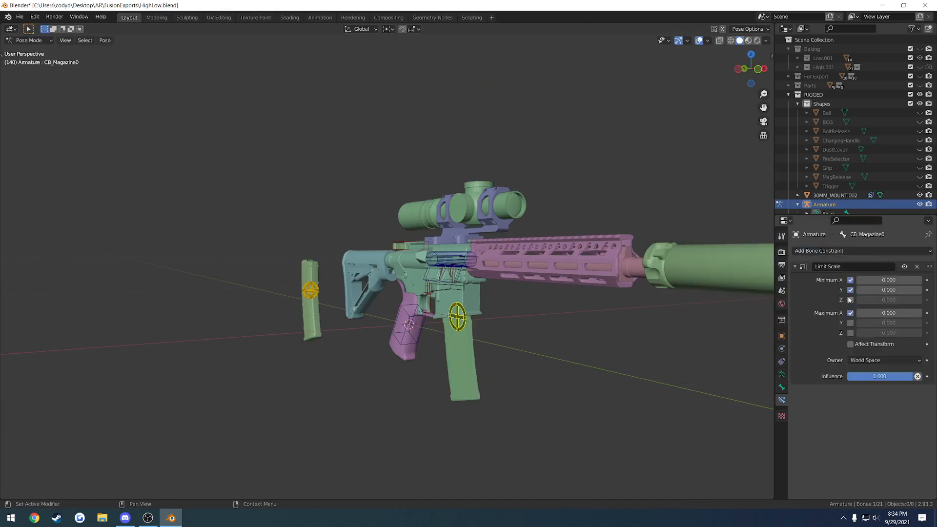
{"action": "left_click", "coordinate": [849, 299]}
{"action": "left_click", "coordinate": [850, 323]}
{"action": "left_click", "coordinate": [849, 333]}
{"action": "left_click", "coordinate": [850, 344]}
{"action": "left_click", "coordinate": [884, 360]}
{"action": "left_click", "coordinate": [873, 411]}
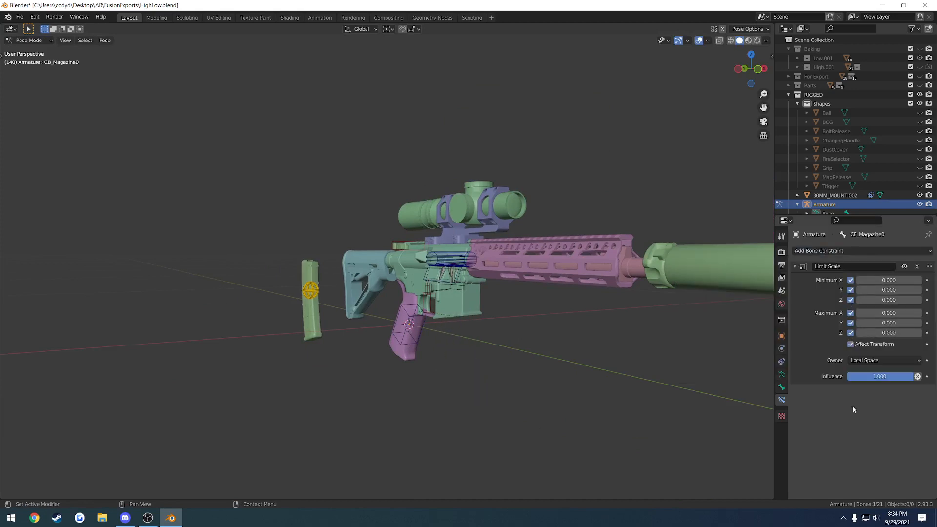
Step: Set the minimum and maximum X, Y and Z values of CB_Magazine0's Limit Scale constraint to 1
{"action": "scroll", "coordinate": [523, 310], "scroll_direction": "up", "scroll_amount": 2}
{"action": "middle_click_drag", "start_coordinate": [523, 310], "coordinate": [580, 316]}
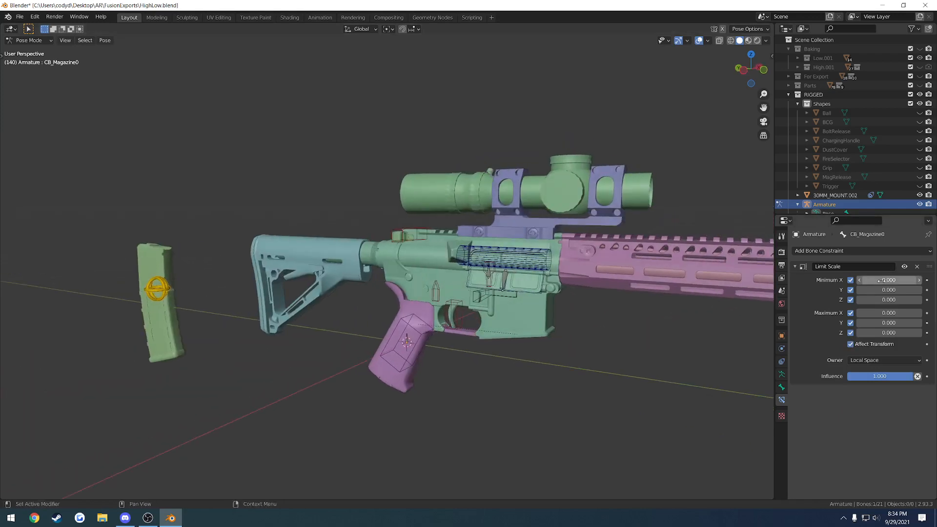
{"action": "left_click", "coordinate": [877, 281]}
{"action": "type", "text": "1"}
{"action": "key", "text": "Tab"}
{"action": "type", "text": "1"}
{"action": "key", "text": "Tab"}
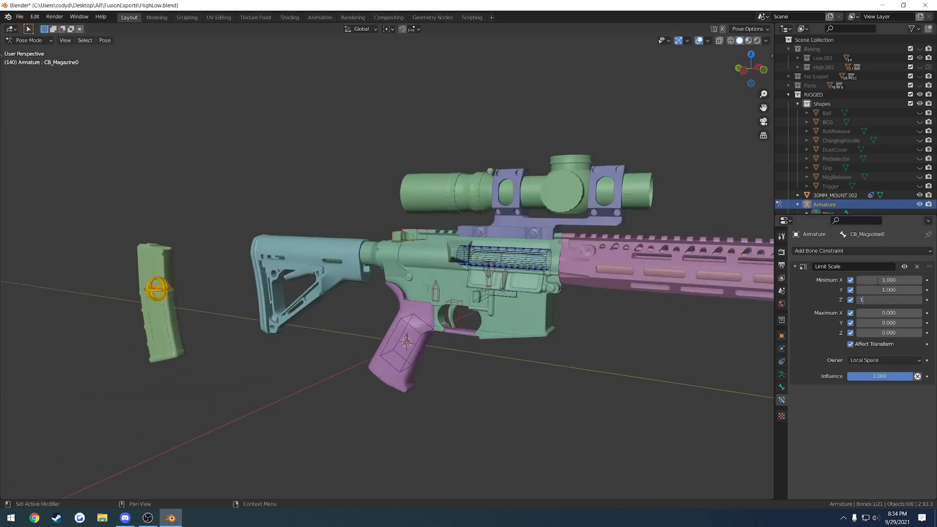
{"action": "type", "text": "1"}
{"action": "key", "text": "Tab"}
{"action": "key", "text": "1"}
{"action": "key", "text": "Tab"}
{"action": "key", "text": "1"}
{"action": "key", "text": "Tab"}
{"action": "type", "text": "1"}
{"action": "key", "text": "Return"}
Step: Test the scale limit by scaling the CB_Magazine0 control without keeping the change
{"action": "key", "text": "s"}
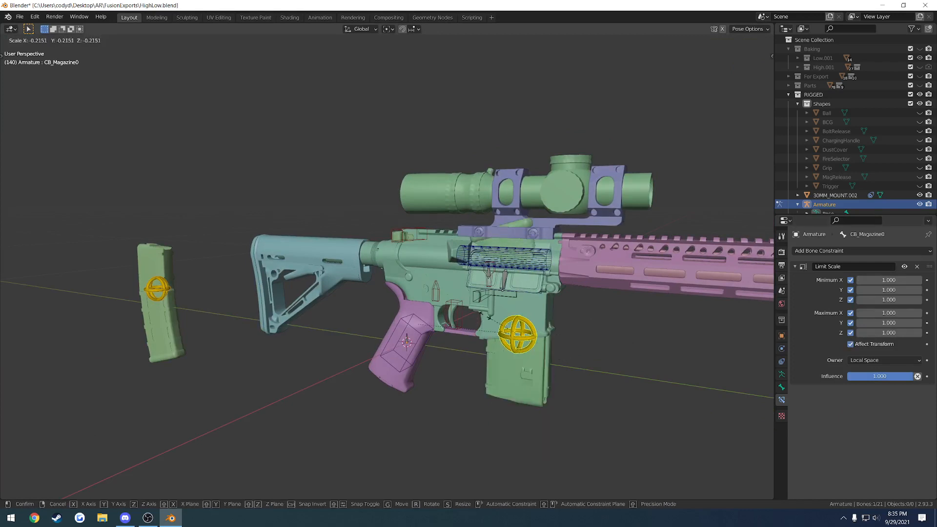
{"action": "right_click", "coordinate": [607, 353]}
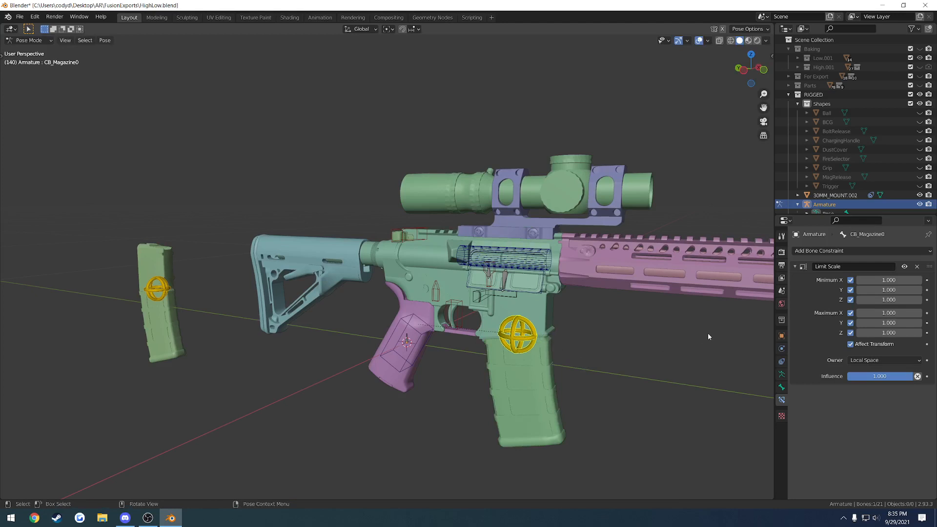
{"action": "middle_click_drag", "start_coordinate": [593, 344], "coordinate": [614, 344]}
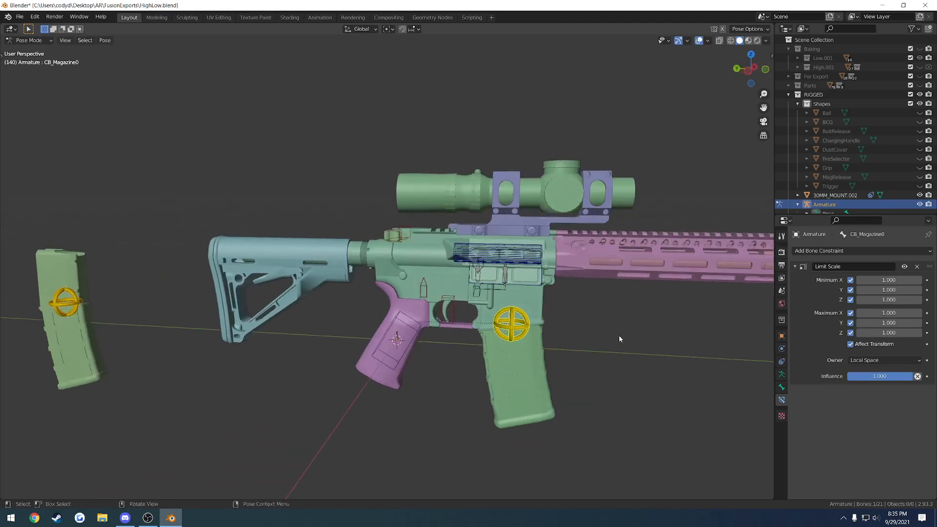
Step: Test scaling the CB_Magazine0 control with its transform values displayed, without keeping the change
{"action": "key", "text": "s"}
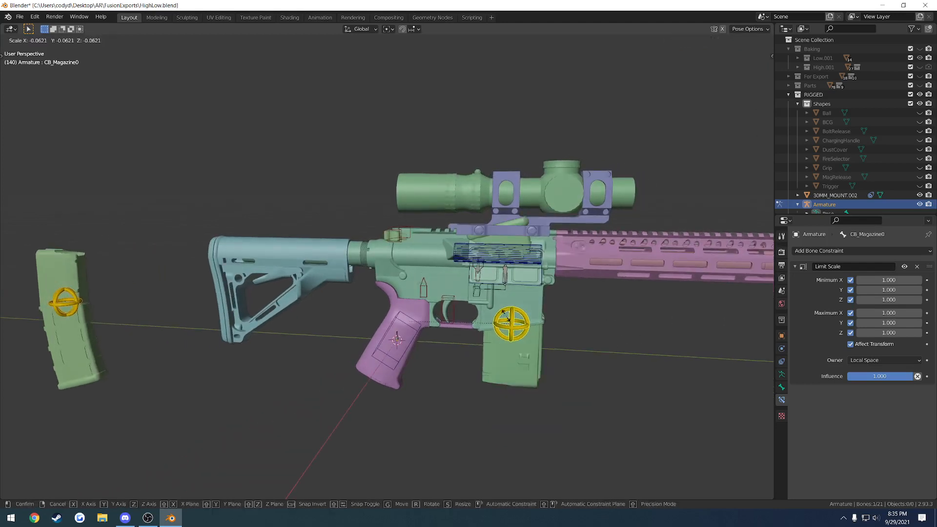
{"action": "key", "text": "n"}
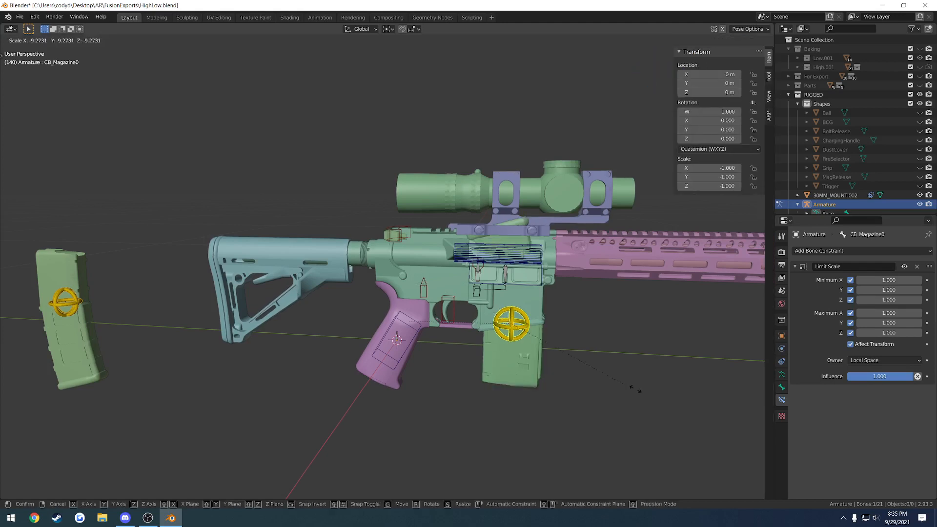
{"action": "right_click", "coordinate": [653, 326]}
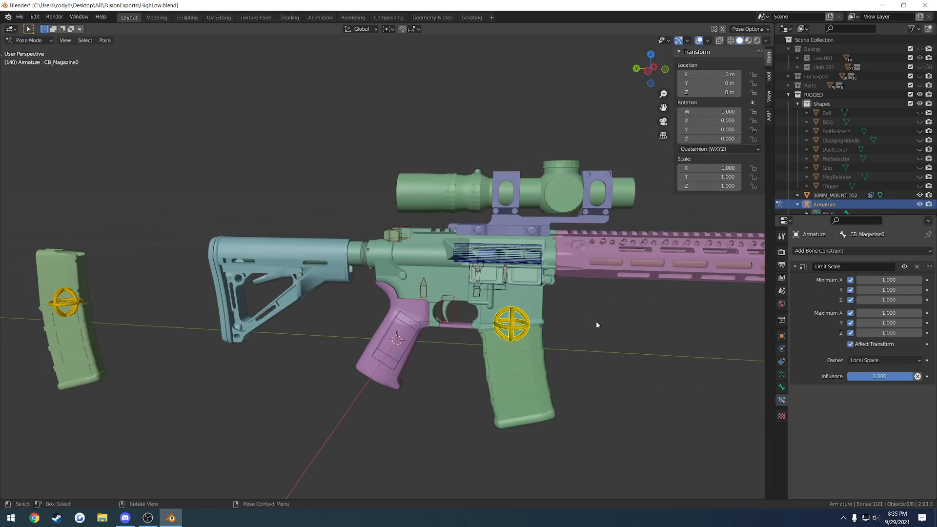
Step: Remove the Limit Scale constraint from CB_Magazine0, hide the transform values and save the file
{"action": "middle_click_drag", "start_coordinate": [596, 327], "coordinate": [610, 326]}
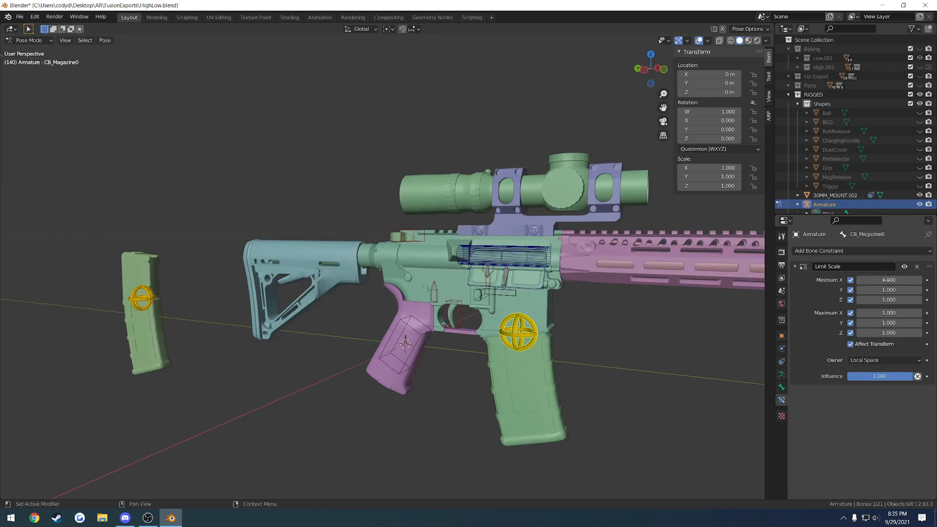
{"action": "left_click", "coordinate": [916, 267]}
{"action": "key", "text": "n"}
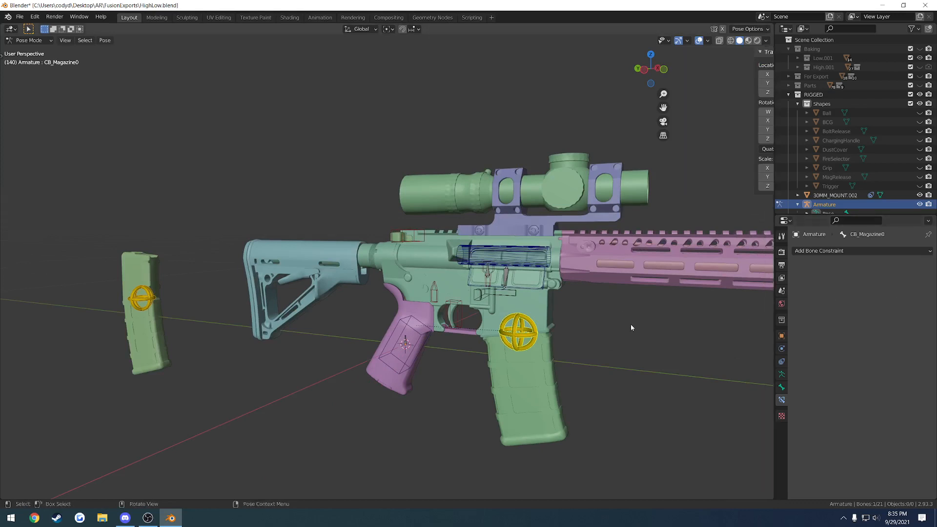
{"action": "middle_click_drag", "start_coordinate": [594, 309], "coordinate": [533, 338]}
{"action": "left_click", "coordinate": [605, 310]}
{"action": "key", "text": "ctrl+s"}
{"action": "scroll", "coordinate": [607, 329], "scroll_direction": "down", "scroll_amount": 3}
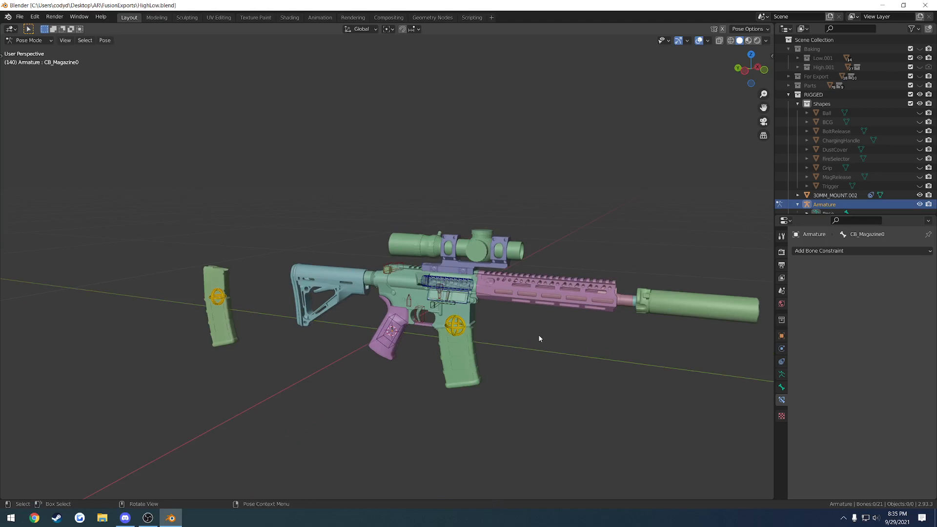
Step: Select the CB_ChargingHandle control and examine the rifle's control bones from several sides
{"action": "scroll", "coordinate": [539, 340], "scroll_direction": "up", "scroll_amount": 5}
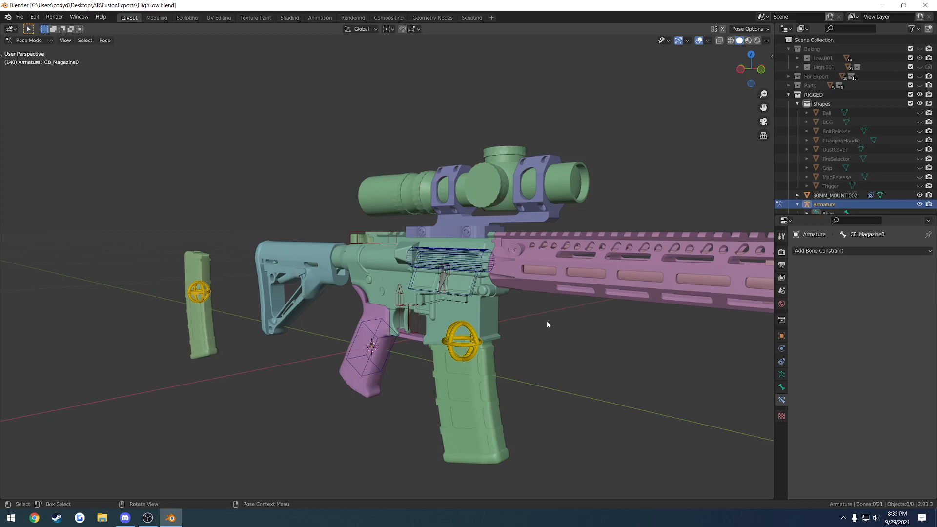
{"action": "middle_click_drag", "start_coordinate": [546, 324], "coordinate": [563, 350]}
{"action": "scroll", "coordinate": [563, 351], "scroll_direction": "down", "scroll_amount": 2}
{"action": "middle_click_drag", "start_coordinate": [493, 349], "coordinate": [591, 181]}
{"action": "left_click", "coordinate": [478, 248]}
{"action": "middle_click_drag", "start_coordinate": [555, 271], "coordinate": [407, 282]}
{"action": "scroll", "coordinate": [406, 283], "scroll_direction": "up", "scroll_amount": 5}
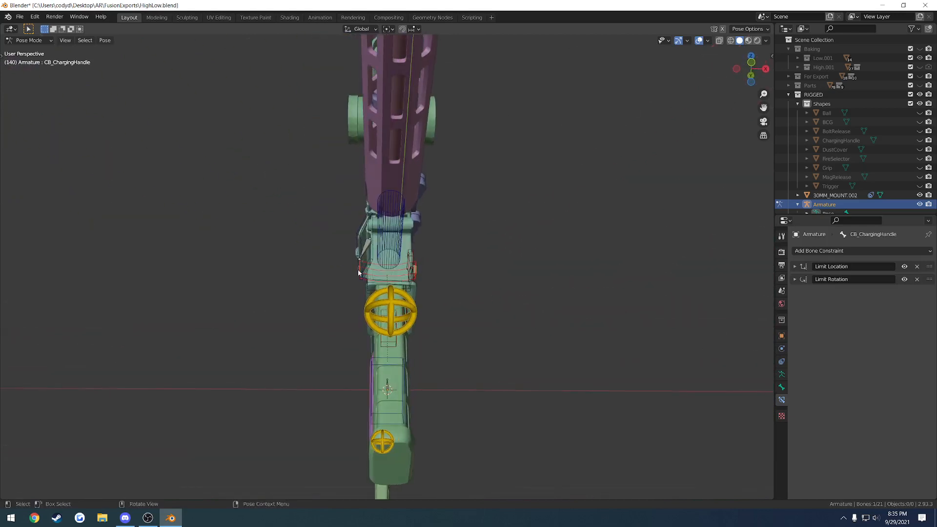
{"action": "middle_click_drag", "start_coordinate": [358, 270], "coordinate": [436, 301]}
{"action": "scroll", "coordinate": [401, 329], "scroll_direction": "up", "scroll_amount": 3}
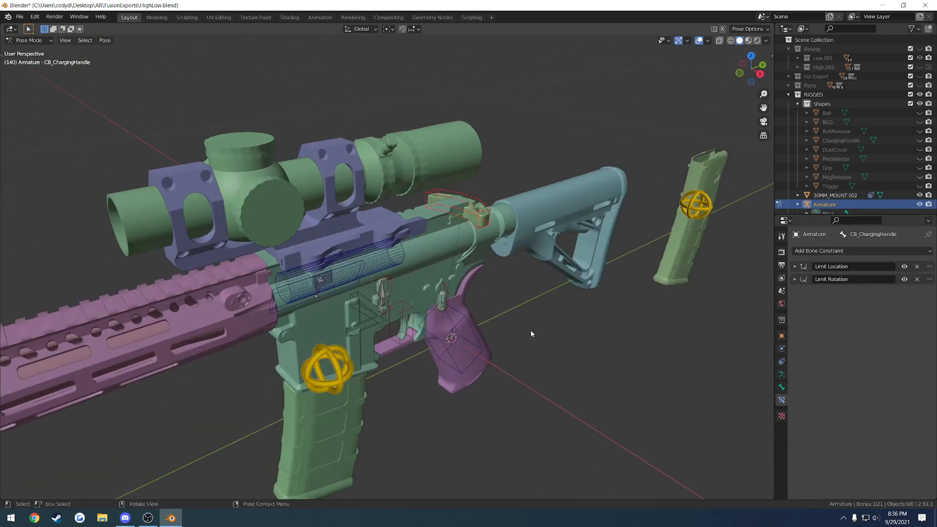
Step: Remove the CB_Magazine0 and CB_Magazine1 controls from the armature's Magazines bone group and delete that group
{"action": "left_click", "coordinate": [342, 382]}
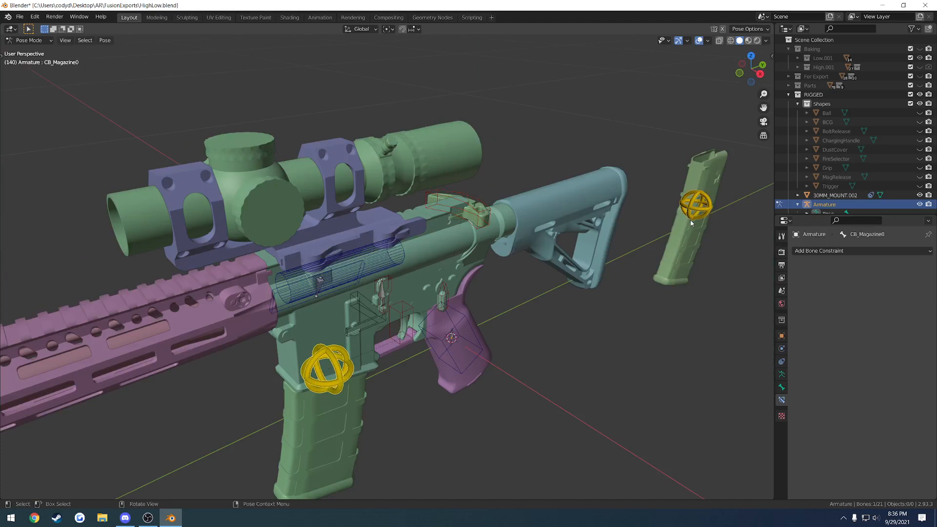
{"action": "left_click", "coordinate": [781, 374]}
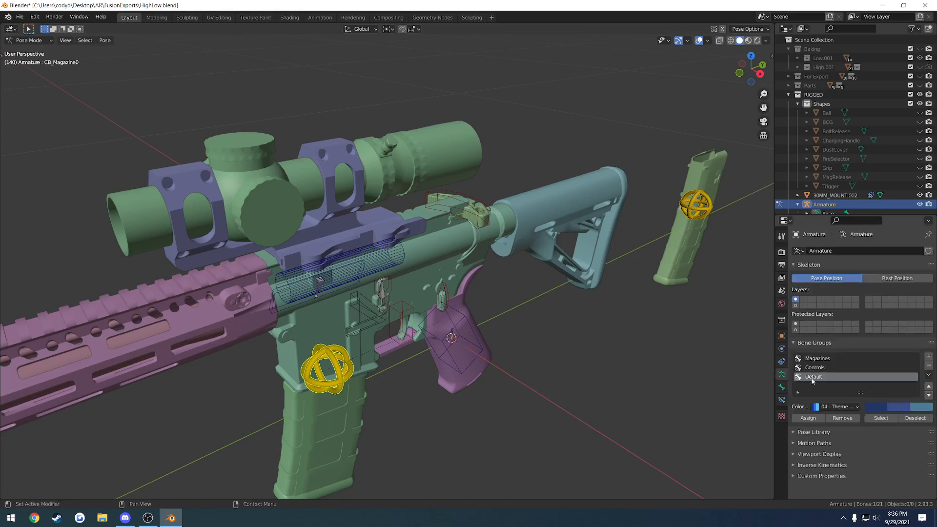
{"action": "middle_click_drag", "start_coordinate": [519, 314], "coordinate": [343, 305]}
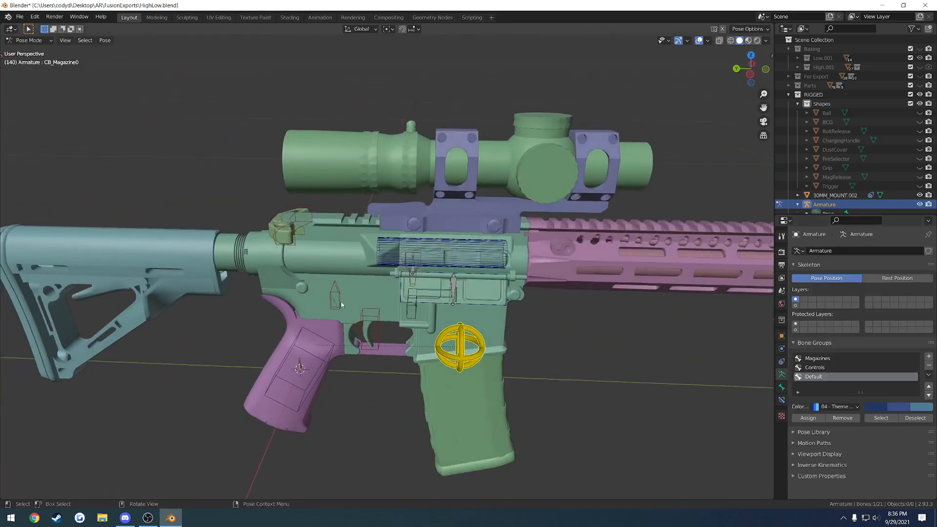
{"action": "left_click", "coordinate": [516, 329]}
{"action": "middle_click_drag", "start_coordinate": [516, 330], "coordinate": [421, 309]}
{"action": "scroll", "coordinate": [425, 305], "scroll_direction": "up", "scroll_amount": 2}
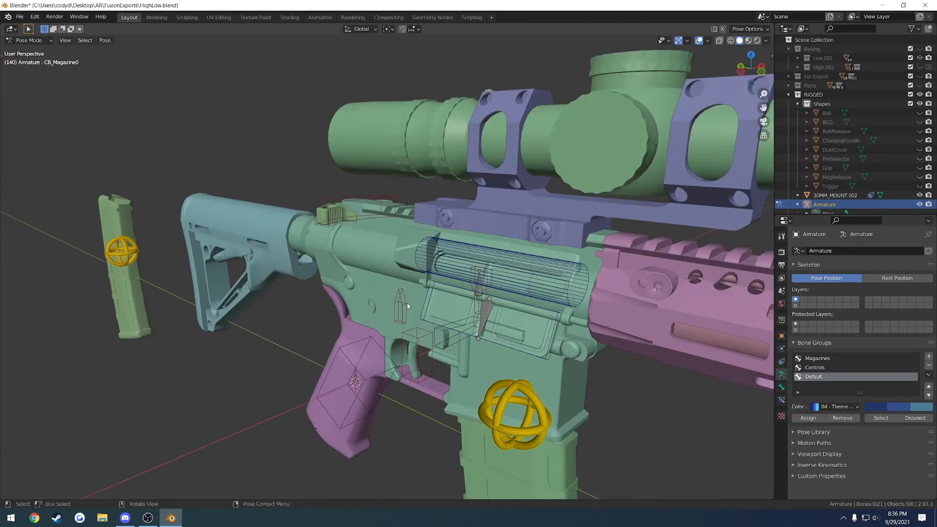
{"action": "left_click", "coordinate": [532, 381]}
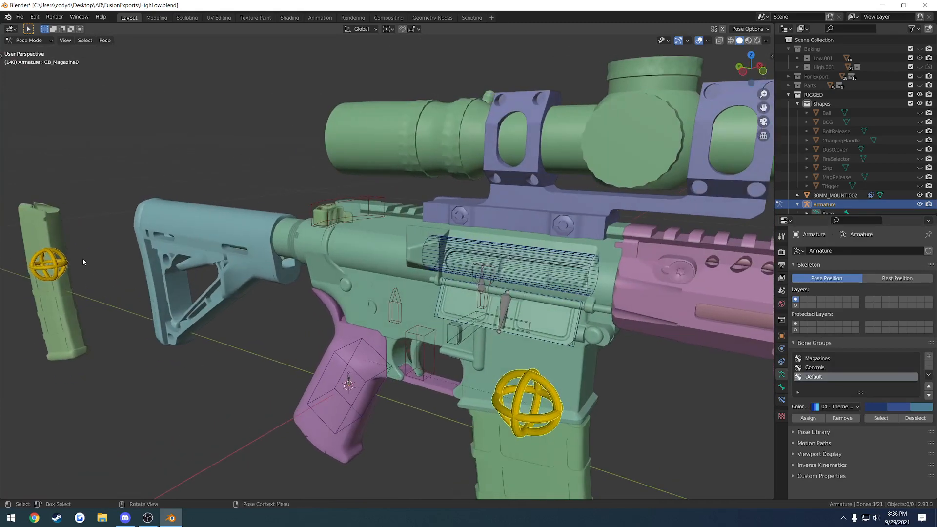
{"action": "left_click", "coordinate": [49, 260], "text": "shift"}
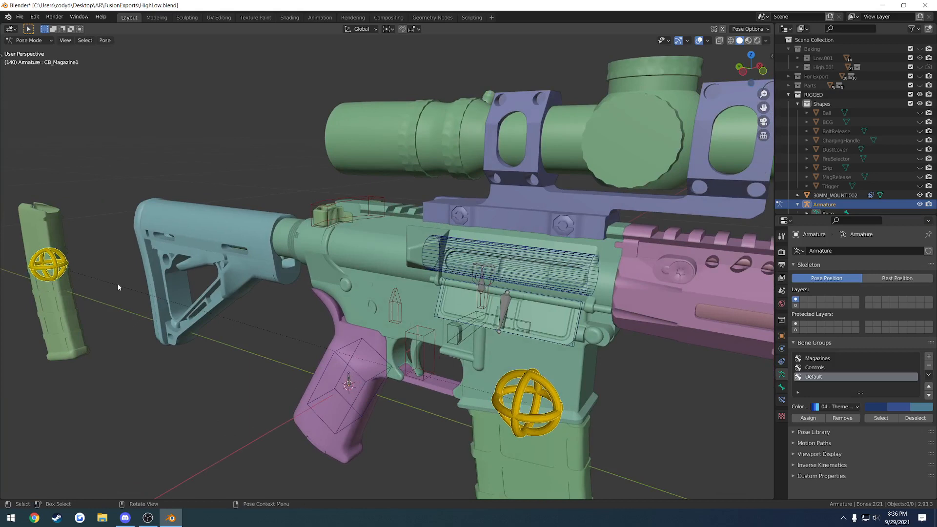
{"action": "left_click", "coordinate": [824, 359]}
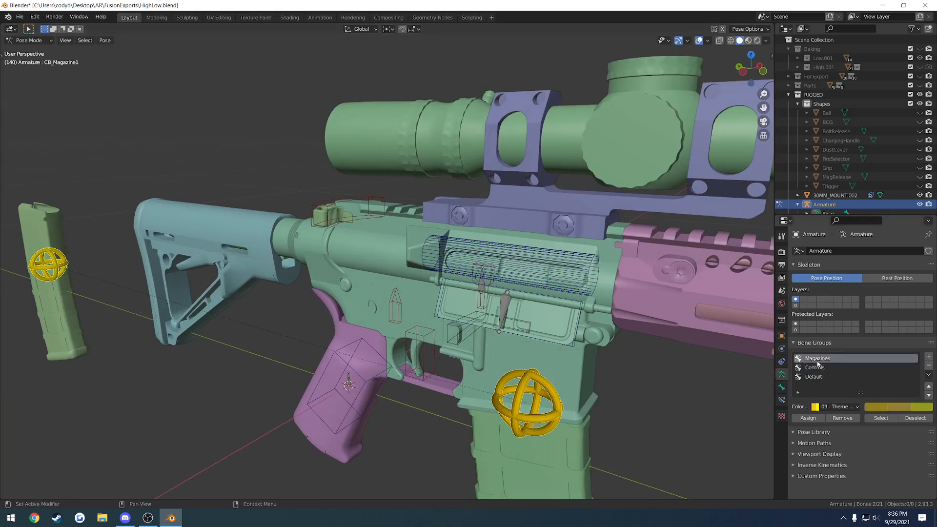
{"action": "left_click", "coordinate": [845, 421]}
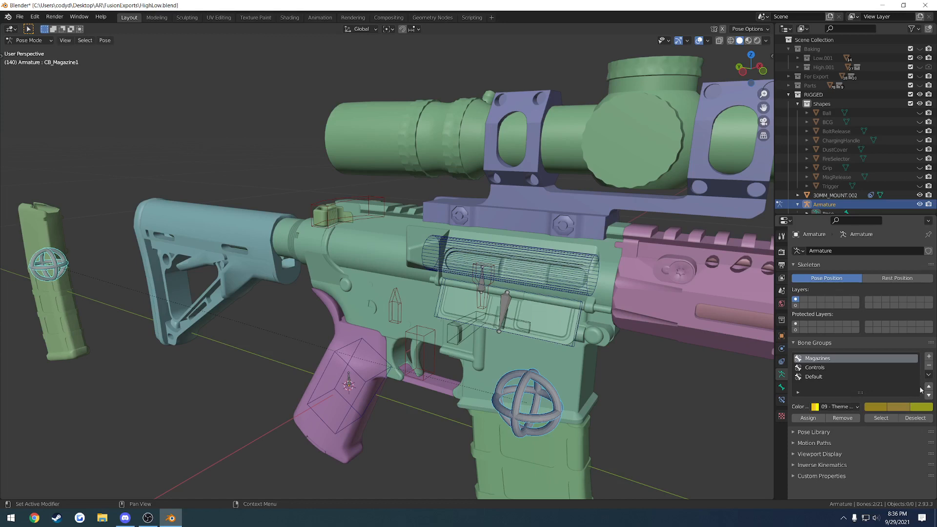
{"action": "left_click", "coordinate": [928, 366]}
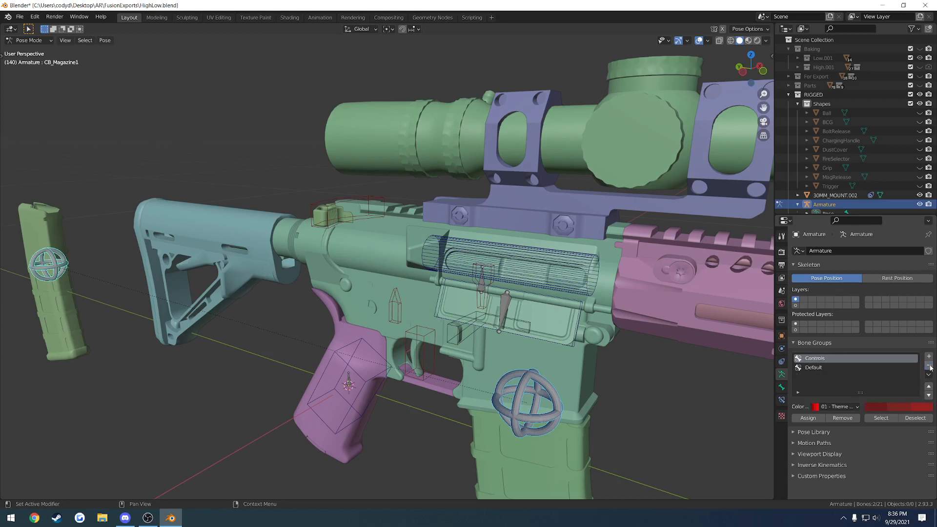
Step: Select the CB_Magazine0 control and test moving it without keeping the change
{"action": "left_click", "coordinate": [655, 383]}
{"action": "left_click", "coordinate": [529, 393]}
{"action": "key", "text": "g"}
{"action": "right_click", "coordinate": [602, 380]}
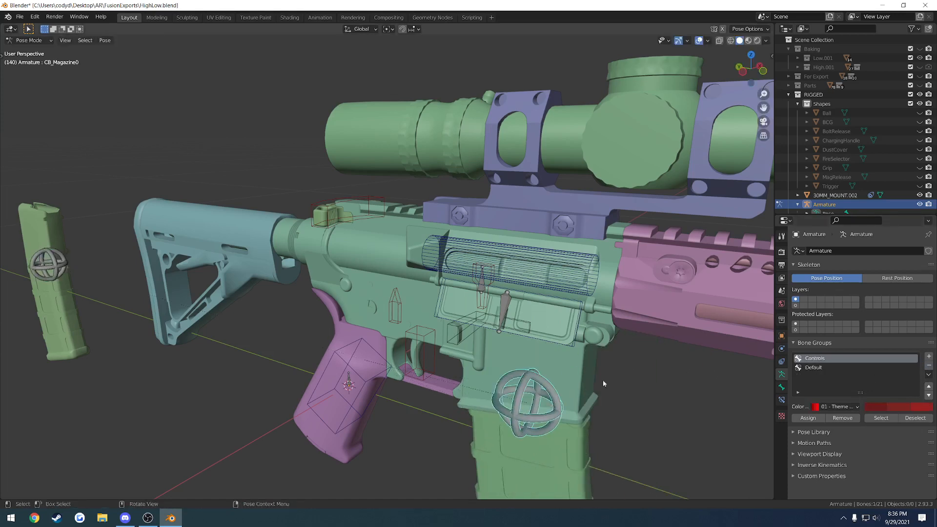
Step: Add a bone group named Magazines and give it the 09 theme color set
{"action": "left_click", "coordinate": [928, 356]}
{"action": "double_click", "coordinate": [812, 376]}
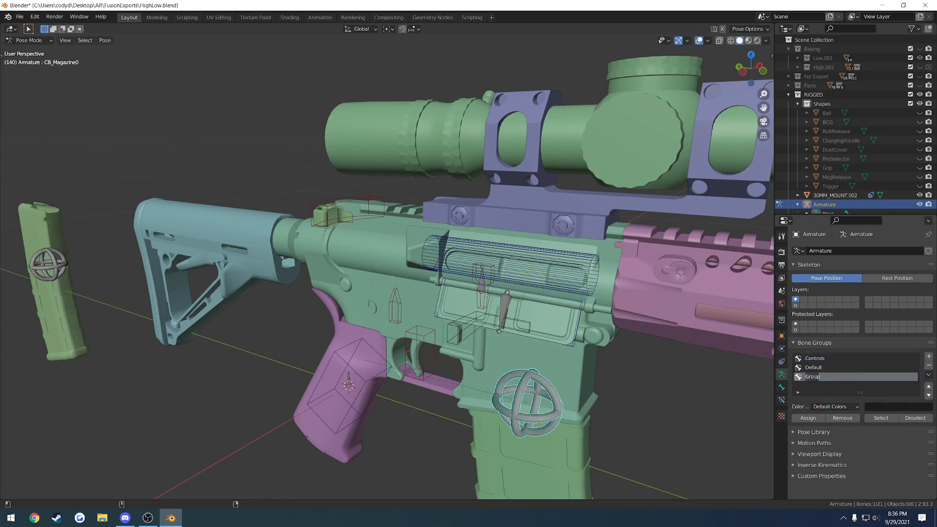
{"action": "type", "text": "Magazines"}
{"action": "key", "text": "Return"}
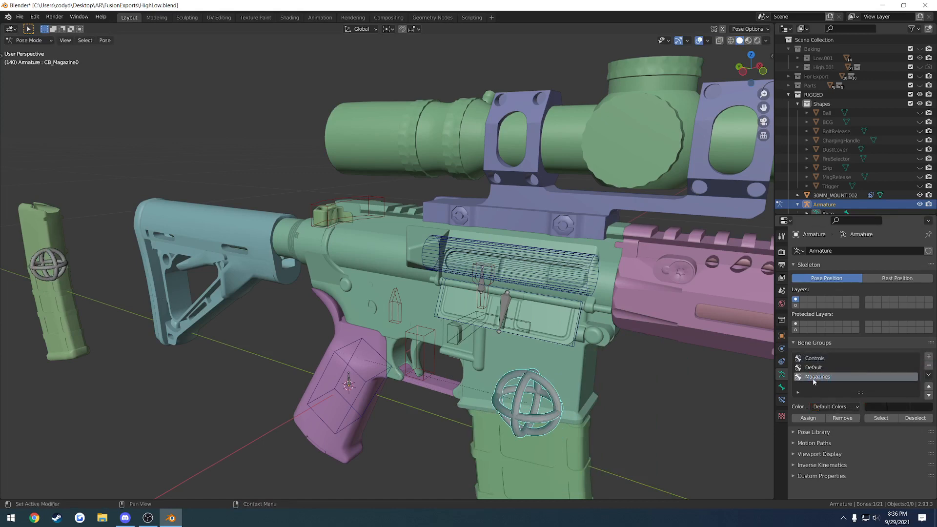
{"action": "left_click", "coordinate": [835, 406]}
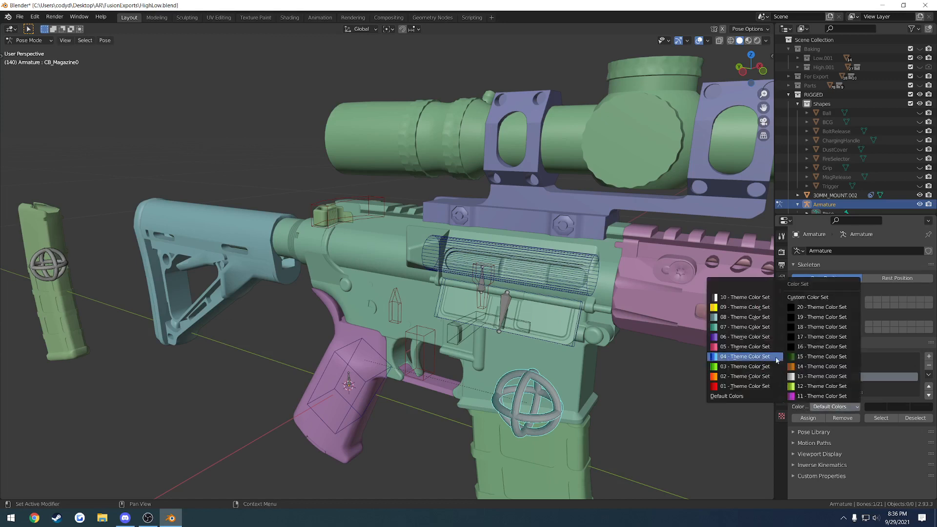
{"action": "left_click", "coordinate": [735, 308]}
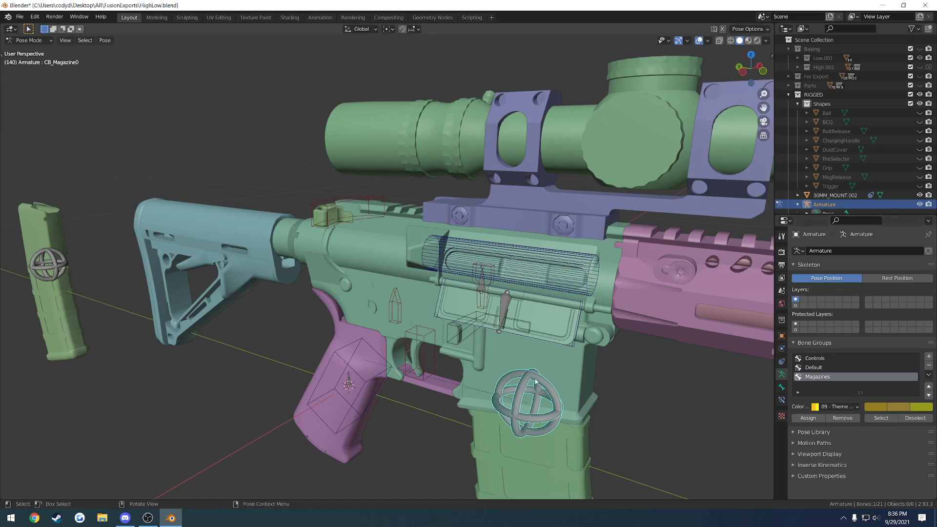
Step: Assign the CB_Magazine0 and CB_Magazine1 controls to the Magazines bone group and save the file
{"action": "left_click", "coordinate": [704, 398]}
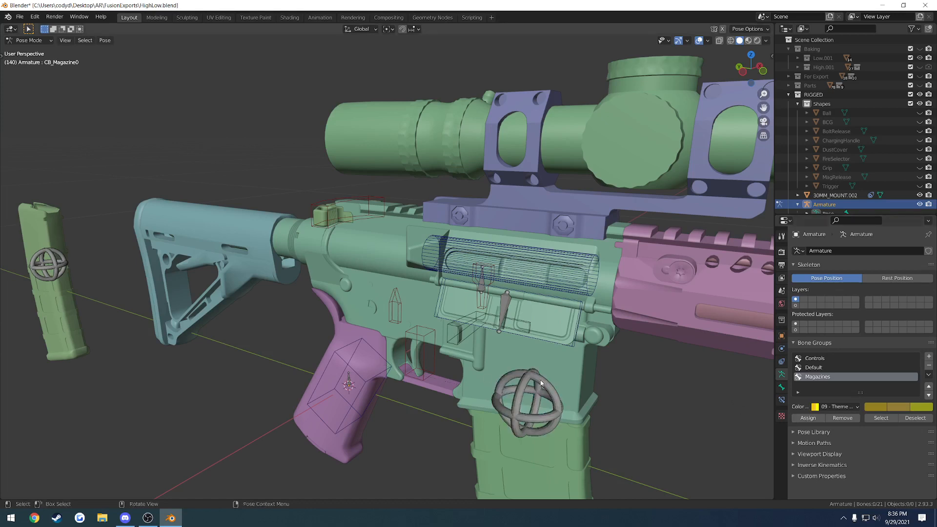
{"action": "left_click", "coordinate": [540, 384]}
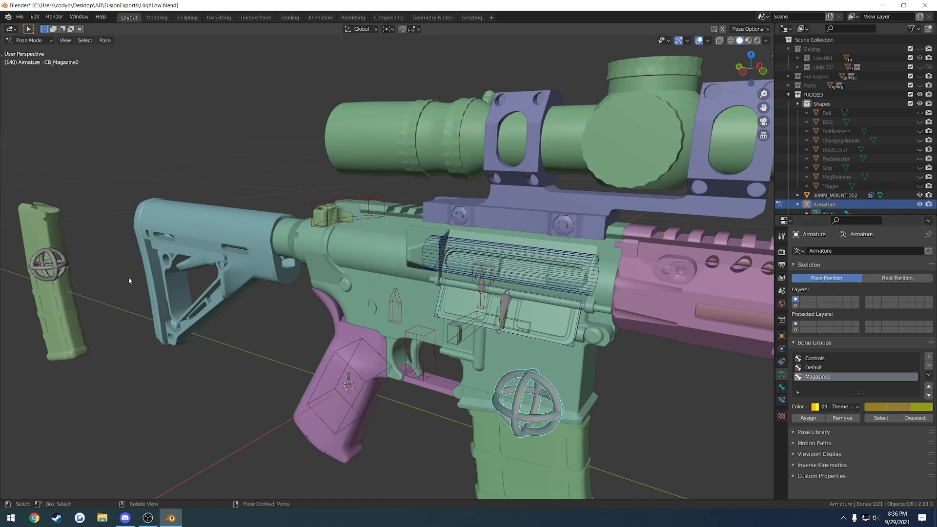
{"action": "left_click", "coordinate": [54, 259], "text": "shift"}
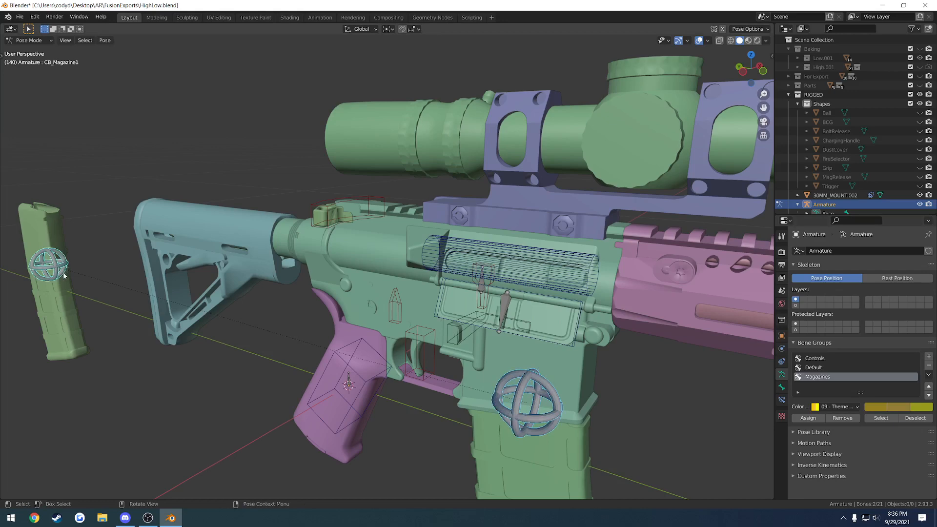
{"action": "left_click", "coordinate": [809, 418]}
{"action": "left_click", "coordinate": [612, 388]}
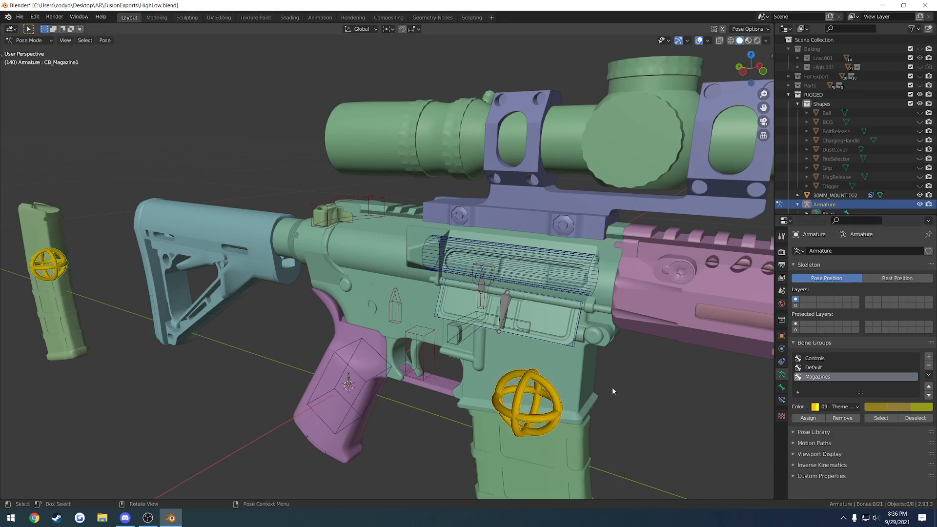
{"action": "scroll", "coordinate": [582, 376], "scroll_direction": "down", "scroll_amount": 2}
{"action": "middle_click_drag", "start_coordinate": [580, 375], "coordinate": [512, 359]}
{"action": "key", "text": "ctrl+s"}
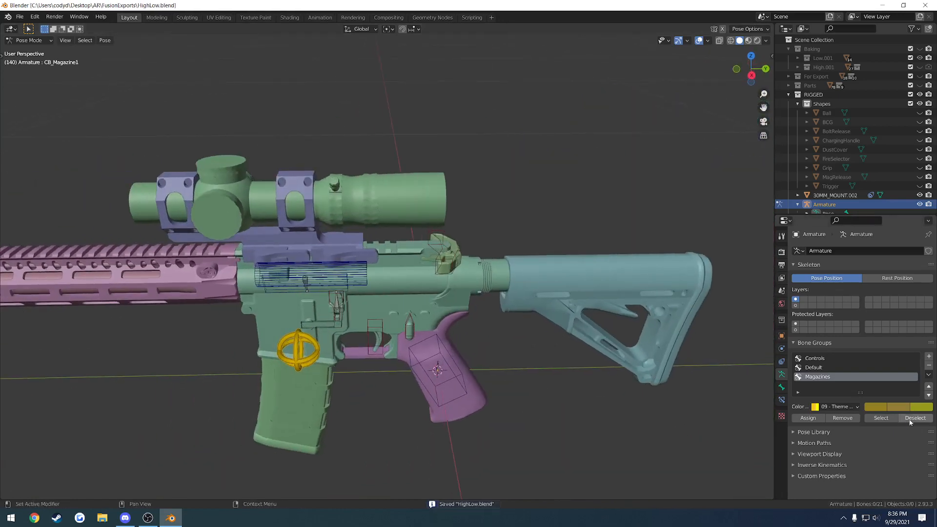
Step: Select all bones in the Magazines group and test moving them without keeping the change
{"action": "left_click", "coordinate": [880, 417]}
{"action": "scroll", "coordinate": [634, 342], "scroll_direction": "down", "scroll_amount": 3}
{"action": "key", "text": "g"}
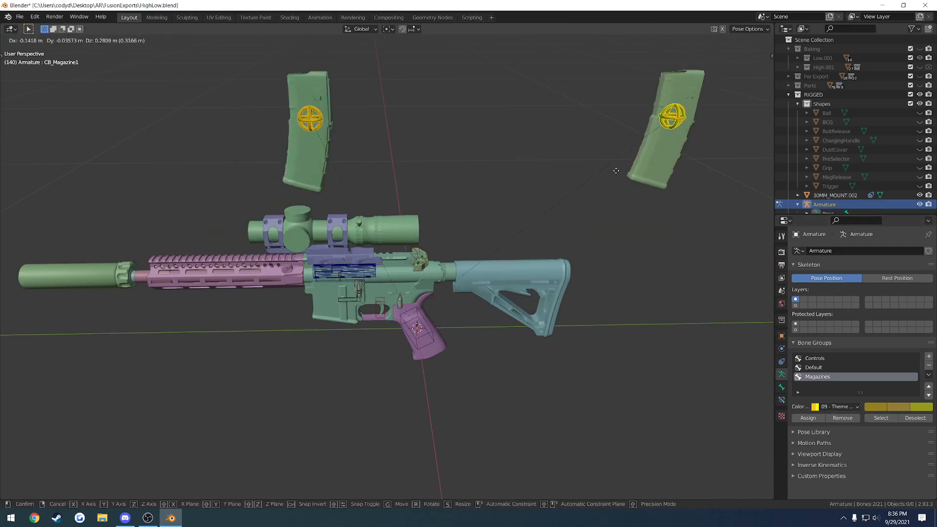
{"action": "right_click", "coordinate": [615, 169]}
Step: Select the bones of the Controls group, first added to the selection and again on their own, and test moving them without keeping the changes
{"action": "left_click", "coordinate": [833, 357]}
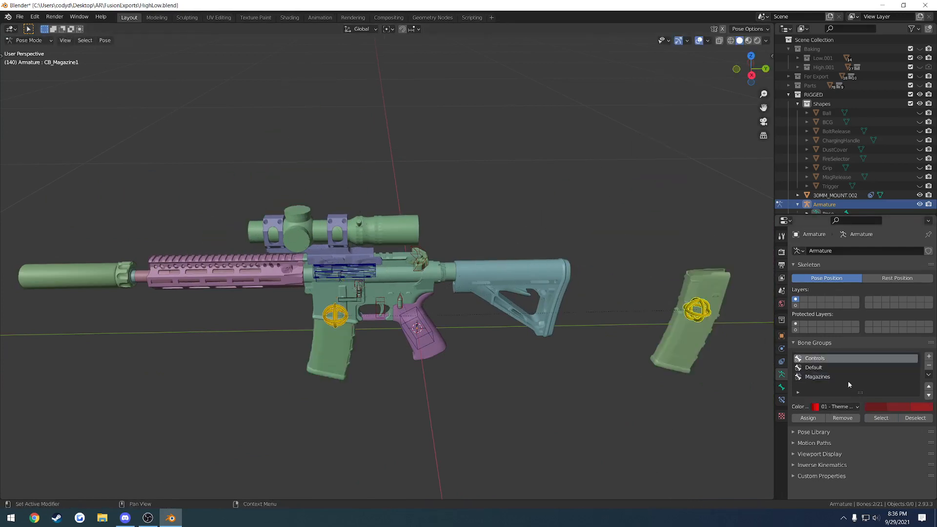
{"action": "left_click", "coordinate": [877, 419]}
{"action": "key", "text": "g"}
{"action": "right_click", "coordinate": [567, 235]}
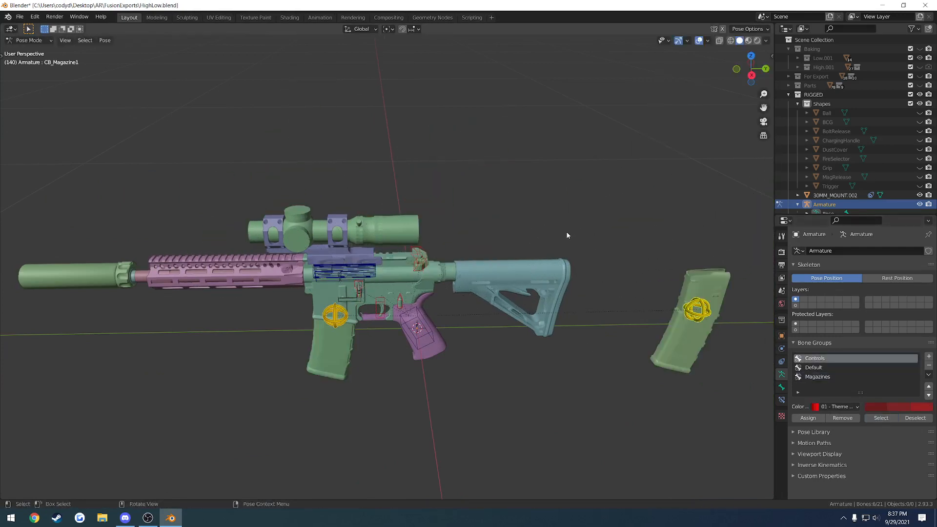
{"action": "left_click", "coordinate": [567, 235]}
{"action": "left_click", "coordinate": [881, 417]}
{"action": "key", "text": "g"}
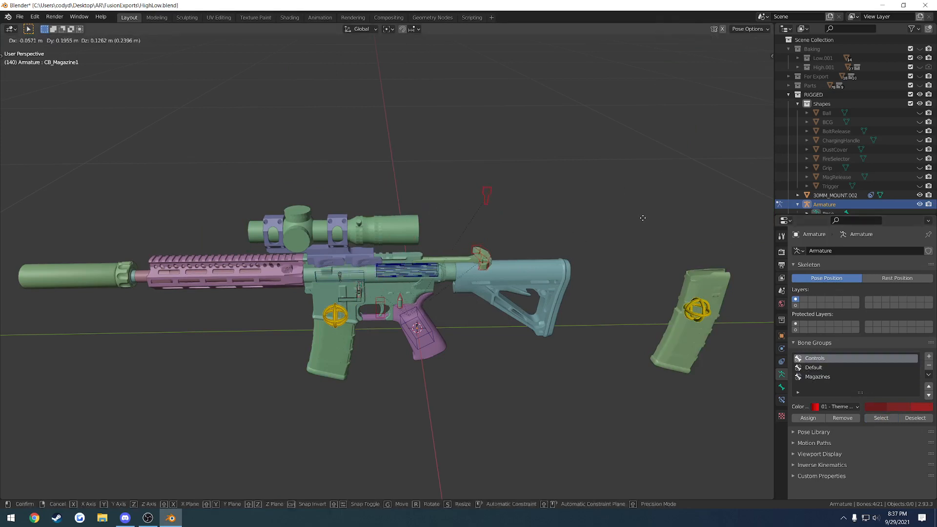
{"action": "right_click", "coordinate": [598, 220]}
Step: Select the CB_MagazineRelease control, switch the selection to CB_BoltRelease and save the file
{"action": "scroll", "coordinate": [452, 321], "scroll_direction": "up", "scroll_amount": 5}
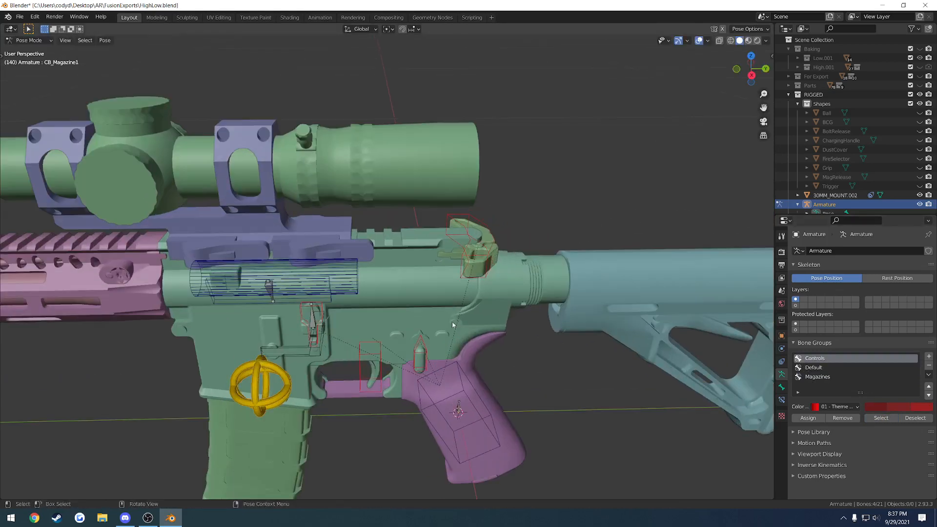
{"action": "left_click", "coordinate": [328, 310]}
{"action": "middle_click_drag", "start_coordinate": [327, 310], "coordinate": [358, 310]}
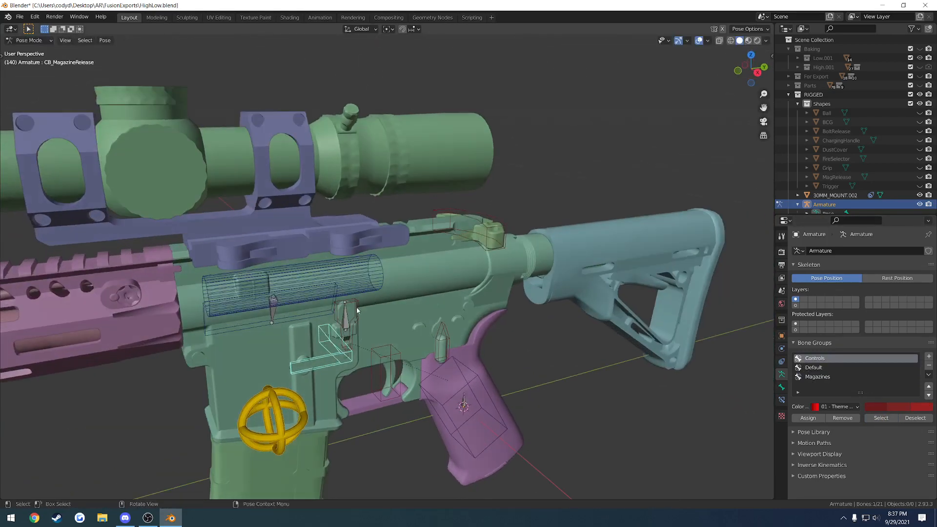
{"action": "left_click", "coordinate": [357, 311]}
{"action": "key", "text": "ctrl+s"}
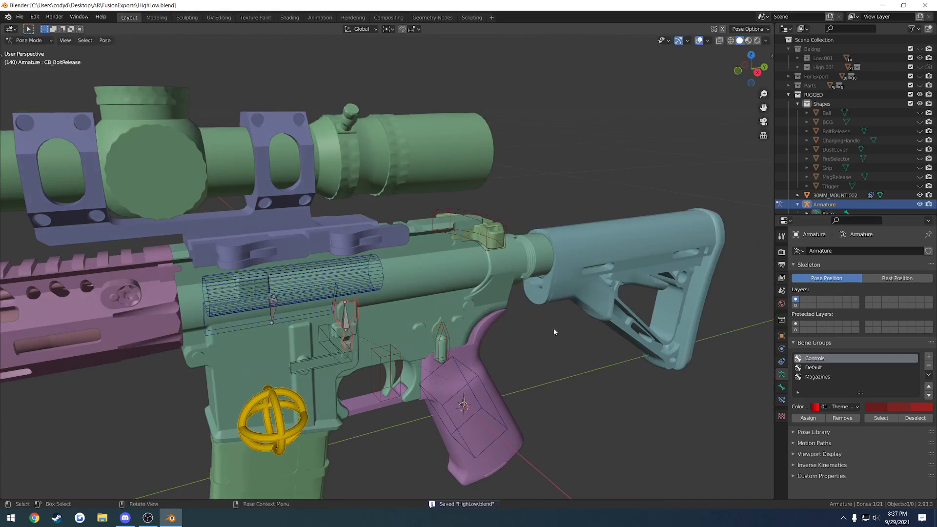
Step: In Object Mode, move the scope Optic_ATACR.002 slightly rearward along the Y axis, away from the front mount ring, and save the file
{"action": "middle_click_drag", "start_coordinate": [554, 328], "coordinate": [481, 337]}
{"action": "scroll", "coordinate": [527, 332], "scroll_direction": "down", "scroll_amount": 2}
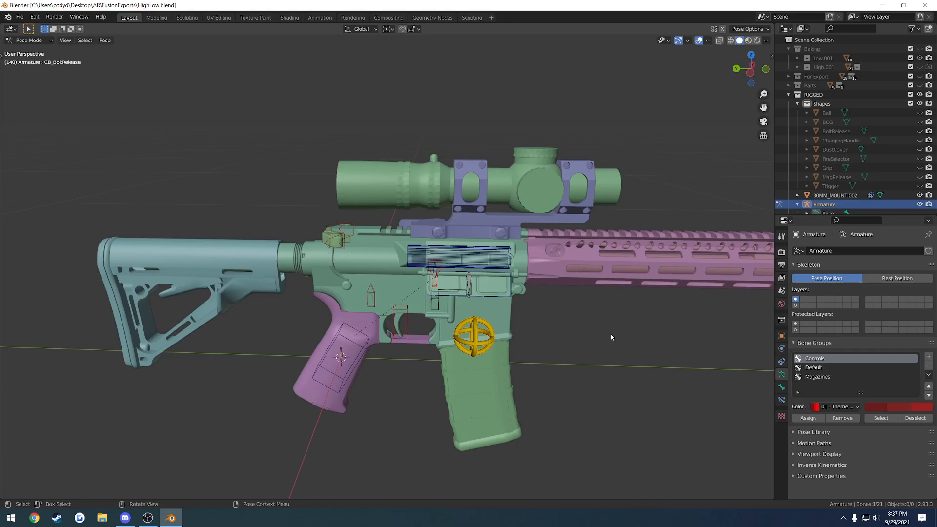
{"action": "middle_click_drag", "start_coordinate": [612, 336], "coordinate": [491, 303]}
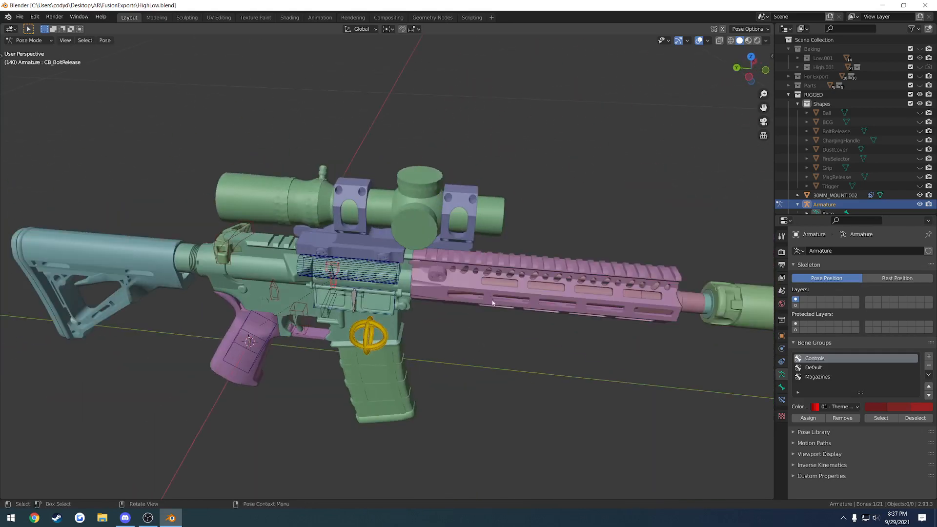
{"action": "scroll", "coordinate": [492, 293], "scroll_direction": "up", "scroll_amount": 5}
{"action": "middle_click_drag", "start_coordinate": [515, 244], "coordinate": [352, 300], "text": "shift"}
{"action": "scroll", "coordinate": [352, 300], "scroll_direction": "up", "scroll_amount": 2}
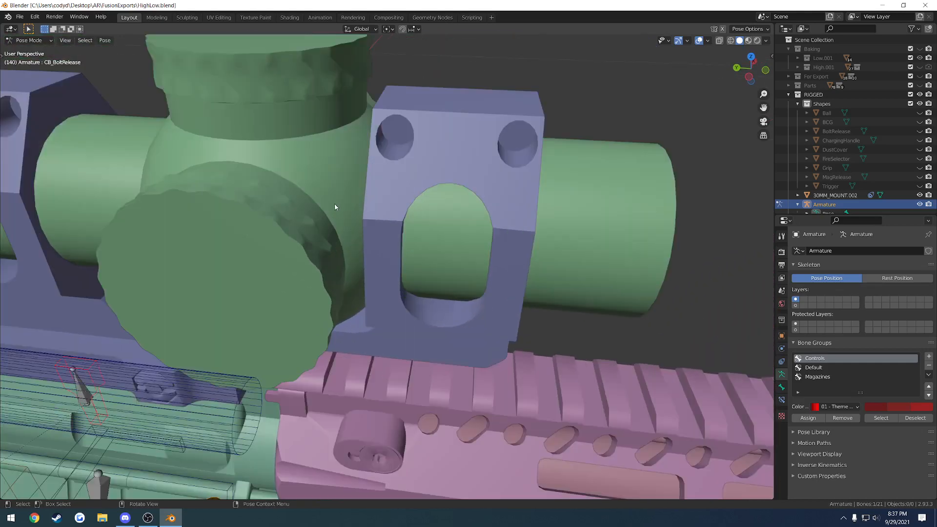
{"action": "middle_click_drag", "start_coordinate": [335, 204], "coordinate": [369, 208]}
{"action": "key", "text": "ctrl+Tab"}
{"action": "left_click", "coordinate": [352, 167]}
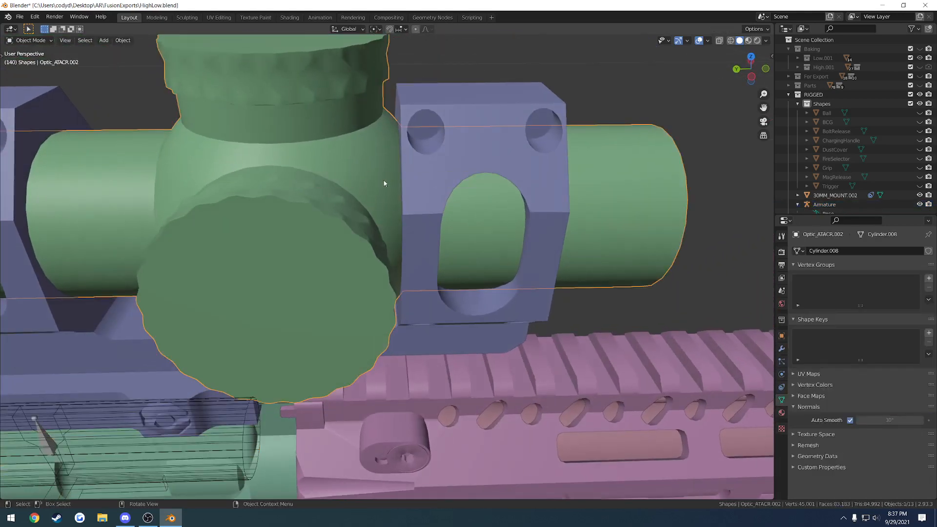
{"action": "scroll", "coordinate": [387, 178], "scroll_direction": "up", "scroll_amount": 3}
{"action": "middle_click_drag", "start_coordinate": [391, 174], "coordinate": [395, 228]}
{"action": "scroll", "coordinate": [395, 228], "scroll_direction": "down", "scroll_amount": 5}
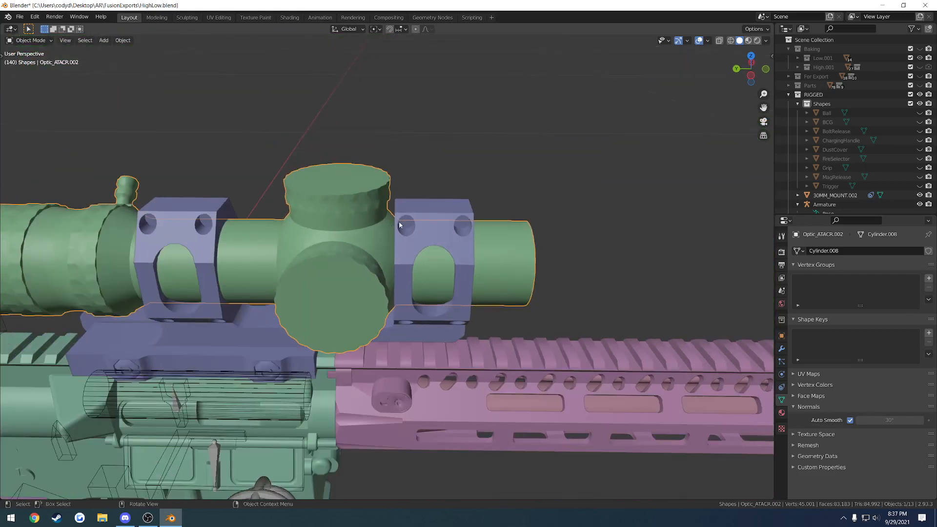
{"action": "key", "text": "g"}
{"action": "key", "text": "y"}
{"action": "left_click", "coordinate": [392, 225]}
{"action": "middle_click_drag", "start_coordinate": [393, 225], "coordinate": [409, 233]}
{"action": "key", "text": "ctrl+s"}
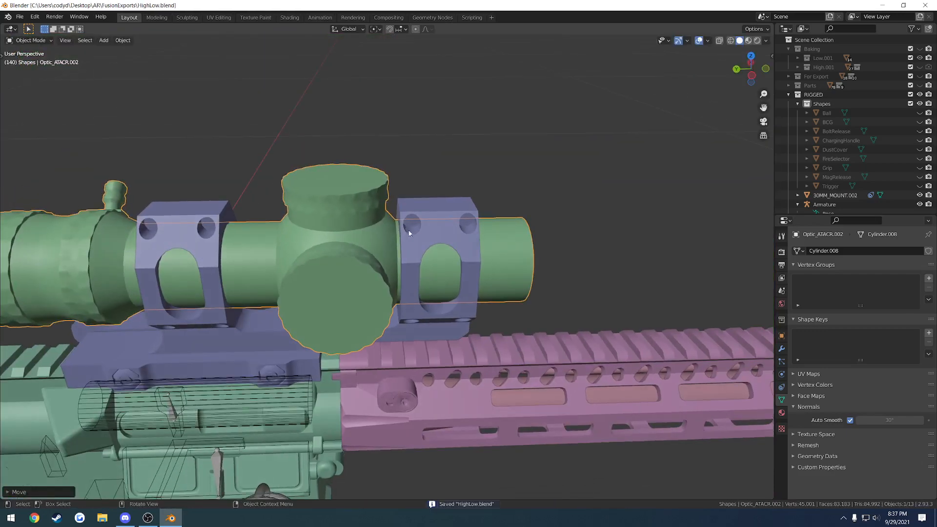
{"action": "middle_click_drag", "start_coordinate": [345, 346], "coordinate": [493, 291], "text": "shift"}
{"action": "scroll", "coordinate": [492, 290], "scroll_direction": "down", "scroll_amount": 4}
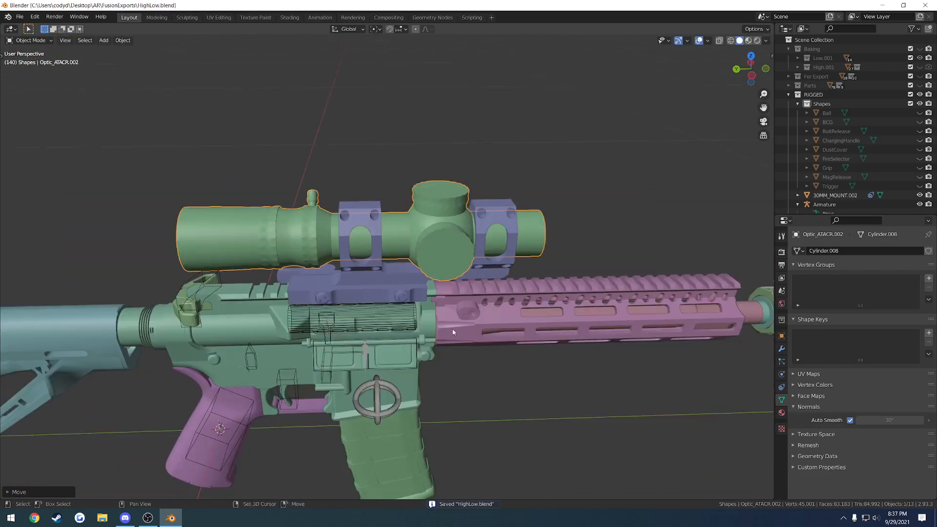
{"action": "middle_click_drag", "start_coordinate": [452, 332], "coordinate": [512, 273], "text": "shift"}
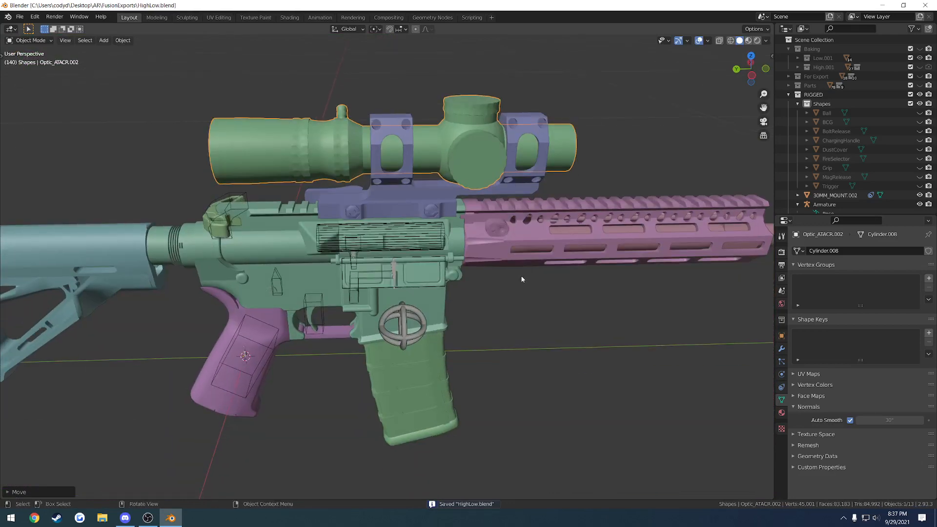